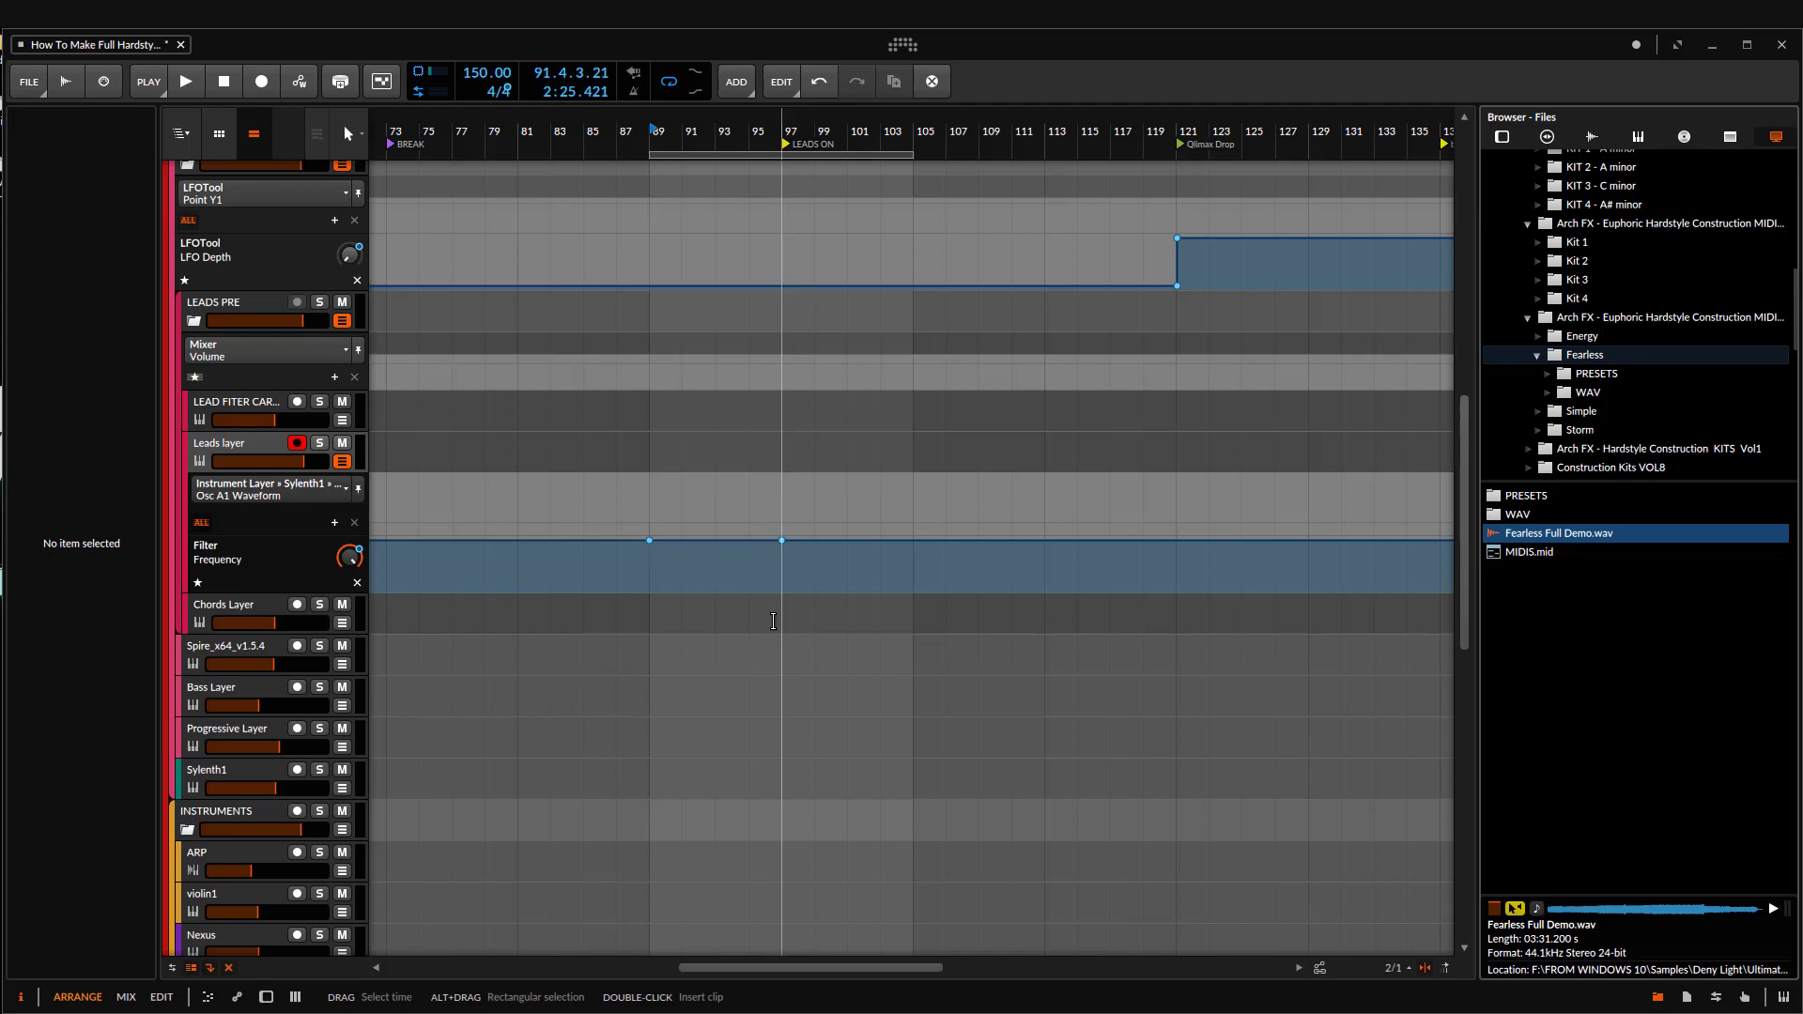
scroll(749, 615, "up", 2)
scroll(829, 569, "down", 3)
scroll(769, 644, "up", 8)
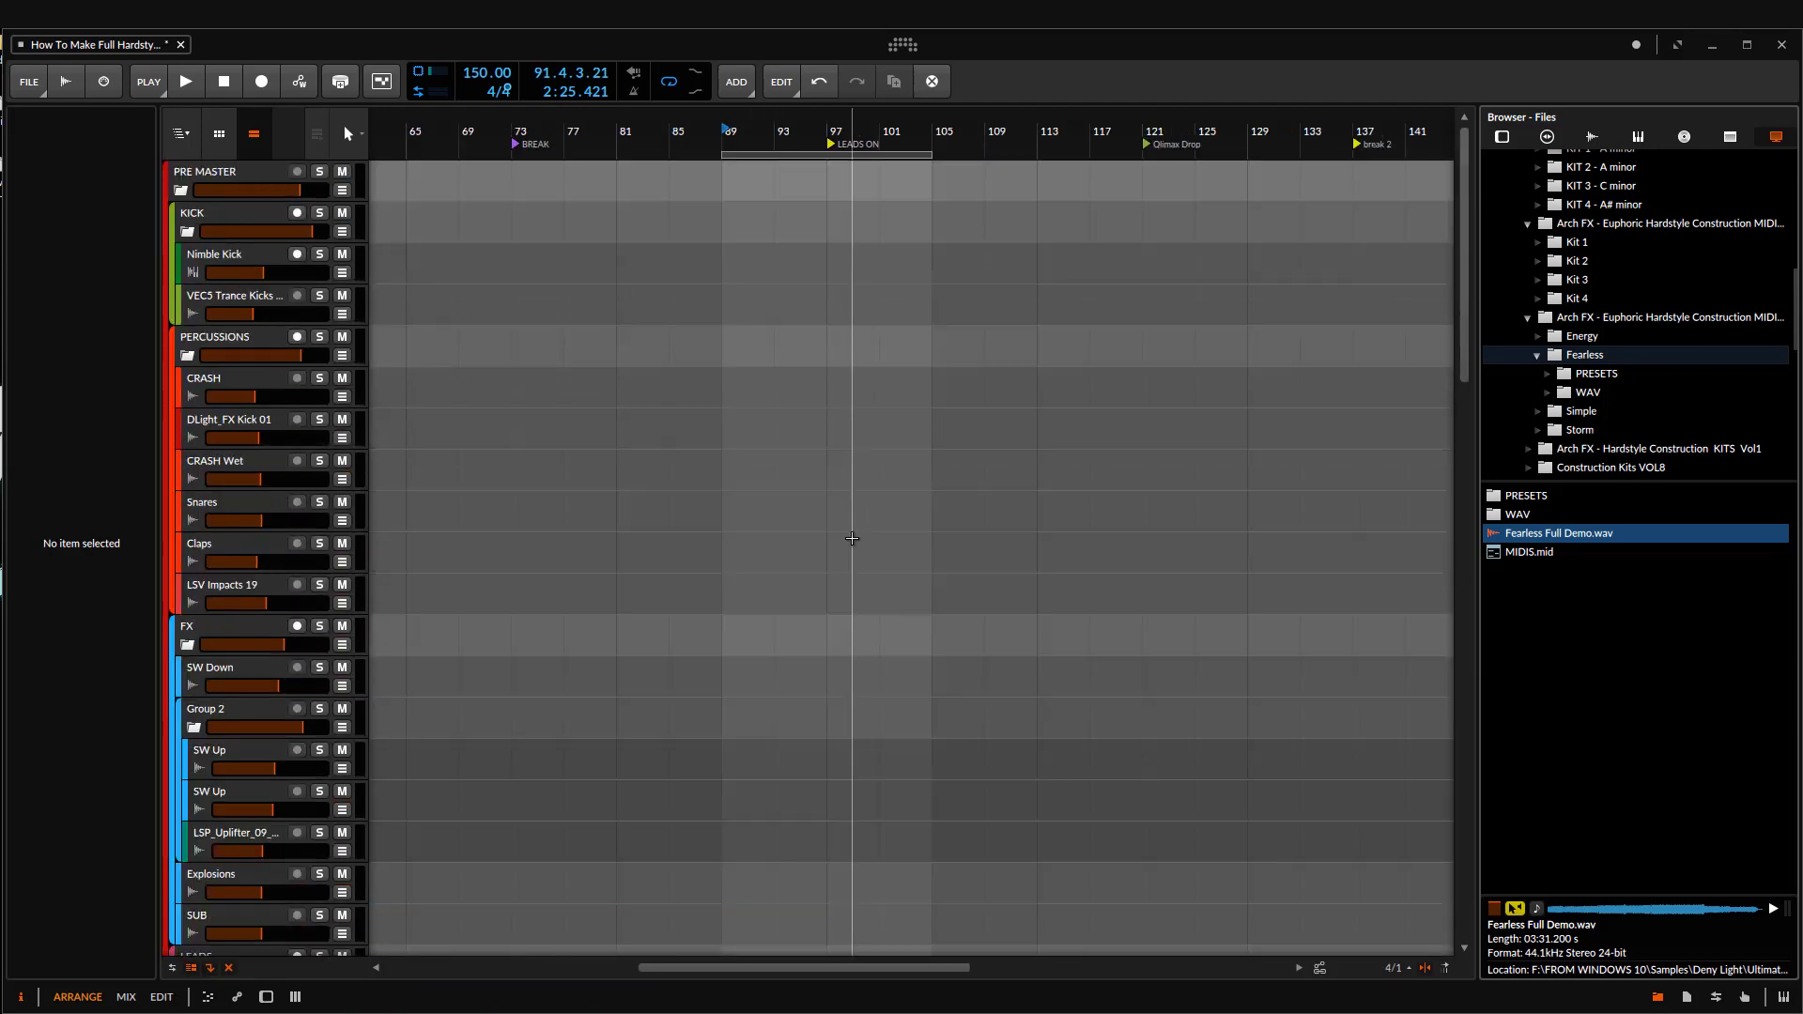
scroll(839, 539, "down", 10)
scroll(773, 575, "up", 2)
scroll(796, 648, "up", 3)
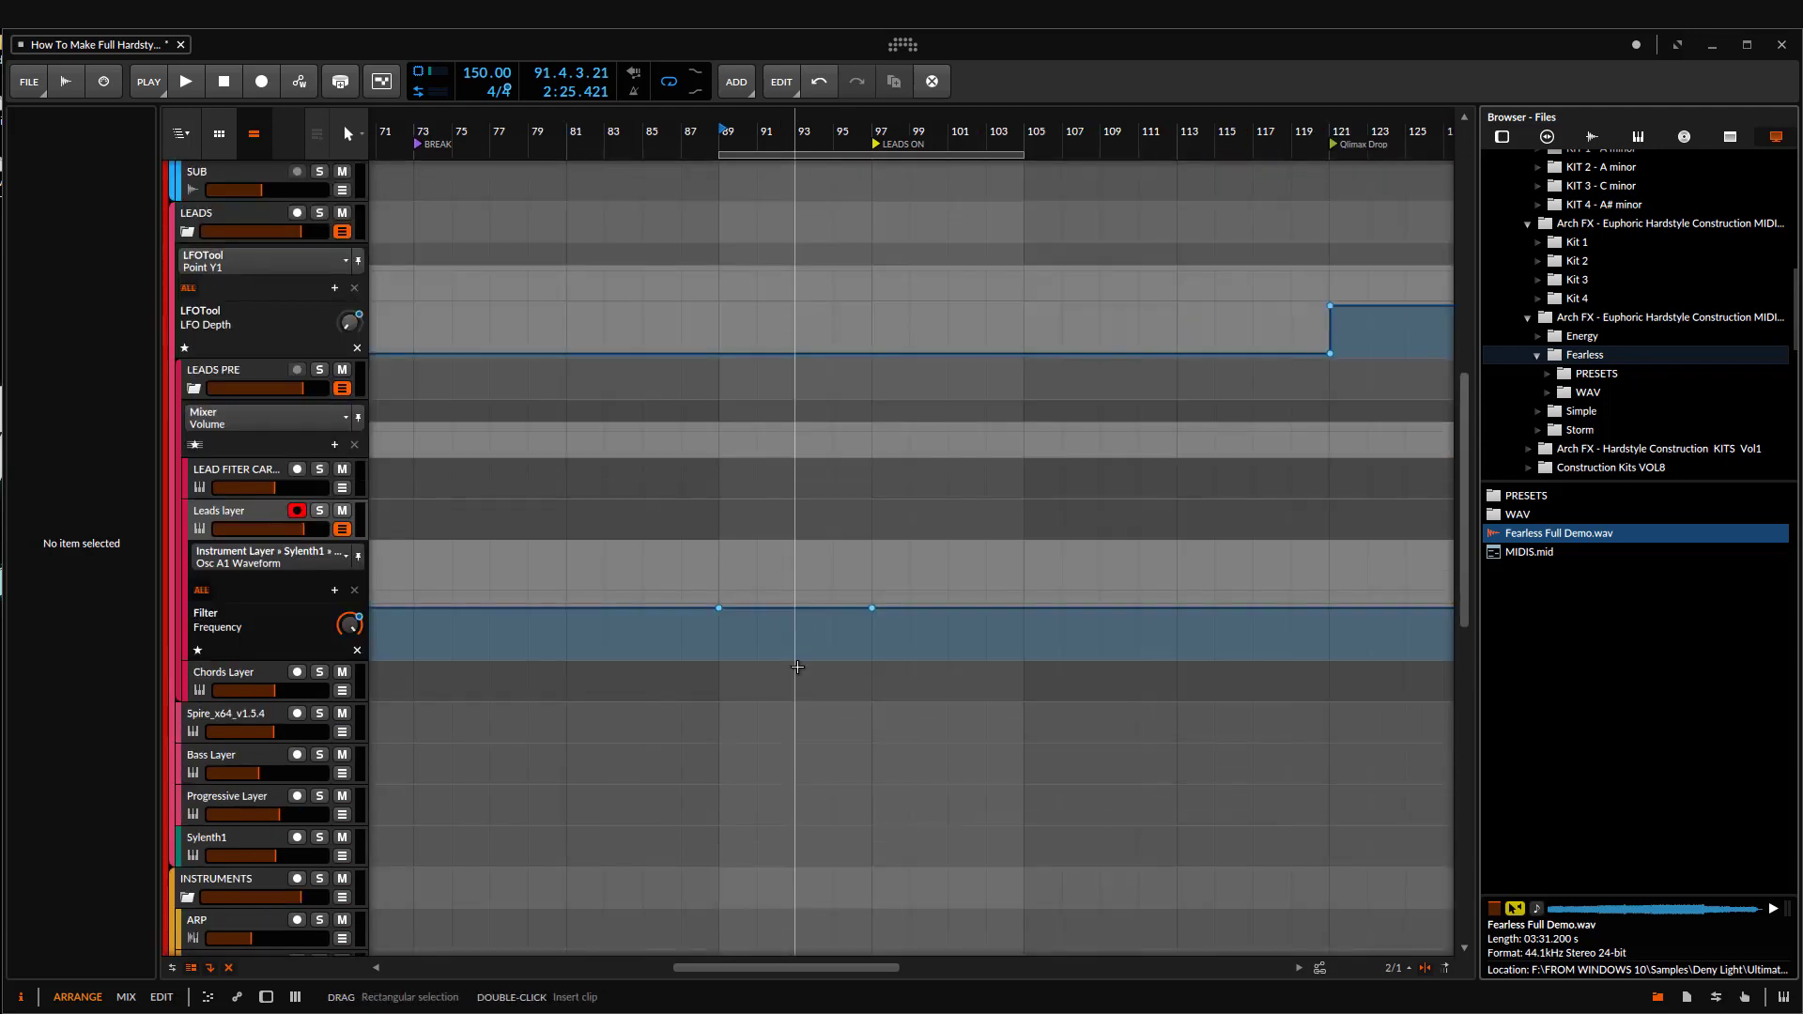
scroll(742, 657, "up", 2)
scroll(723, 648, "up", 2)
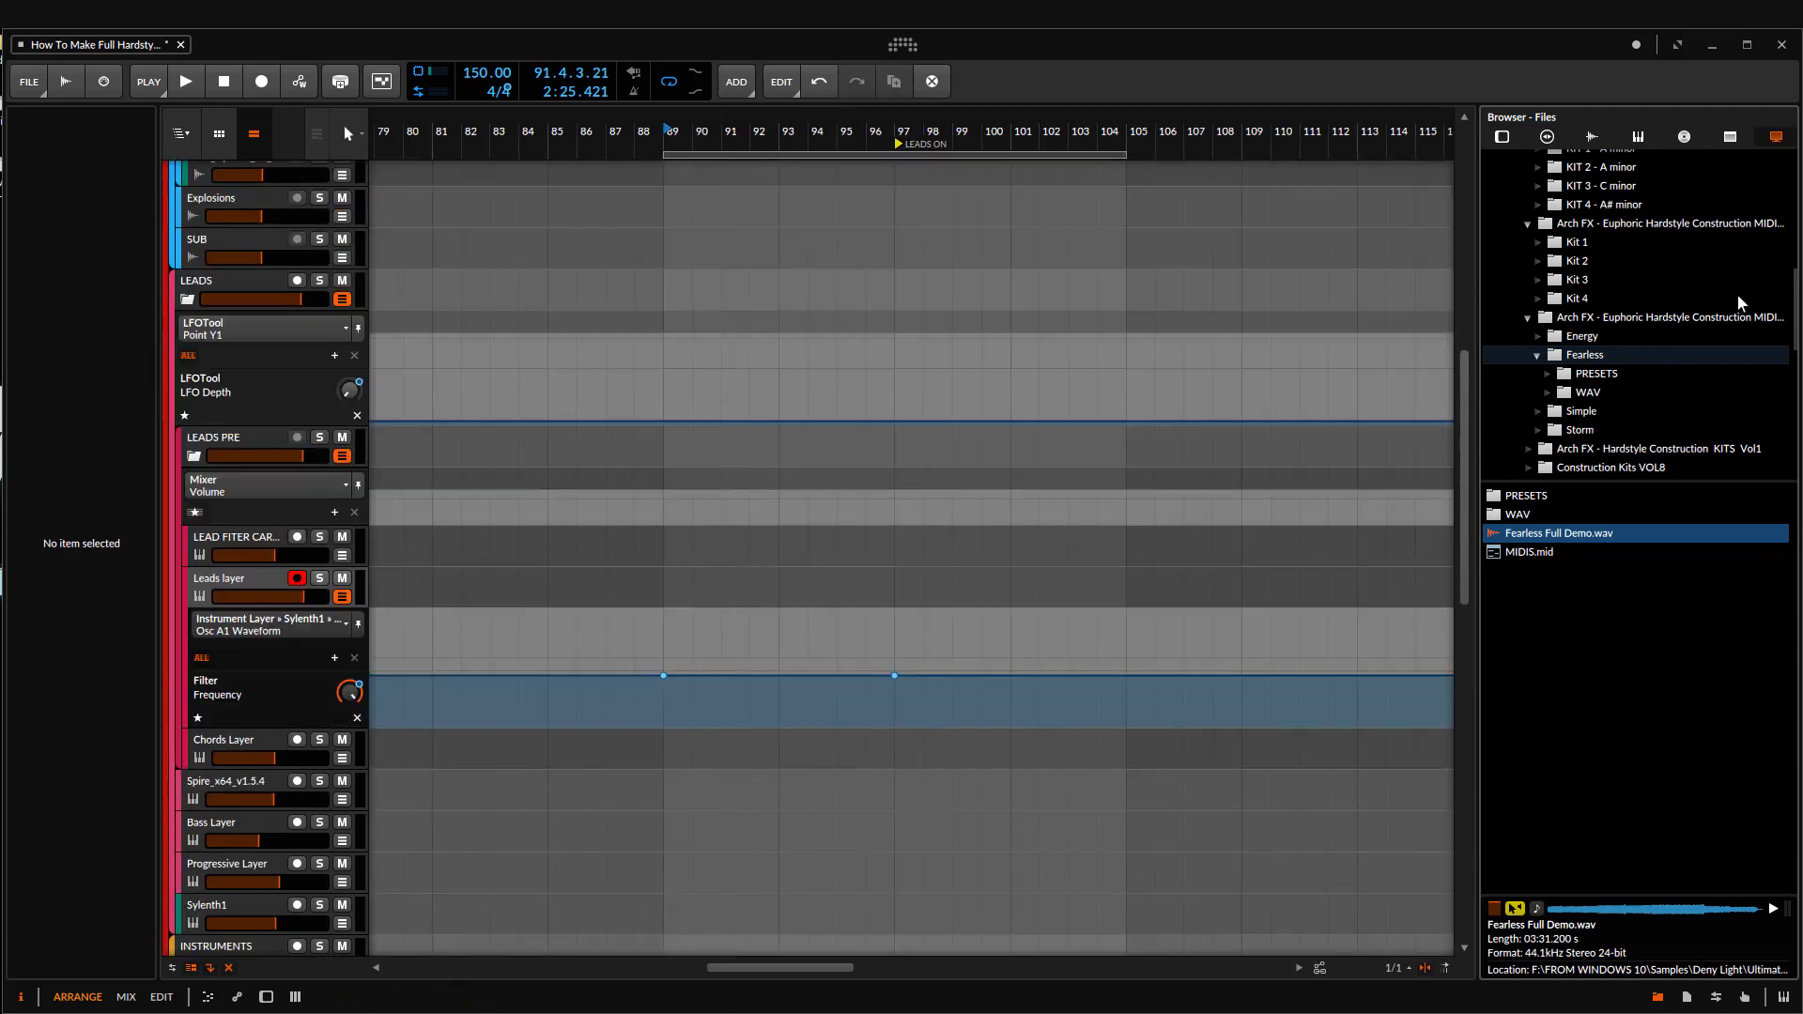
Step: Widen the file browser and look through the Fearless kit's WAV and PRESETS folders and the neighbouring Simple kit
left_click_drag(1480, 361, 1384, 376)
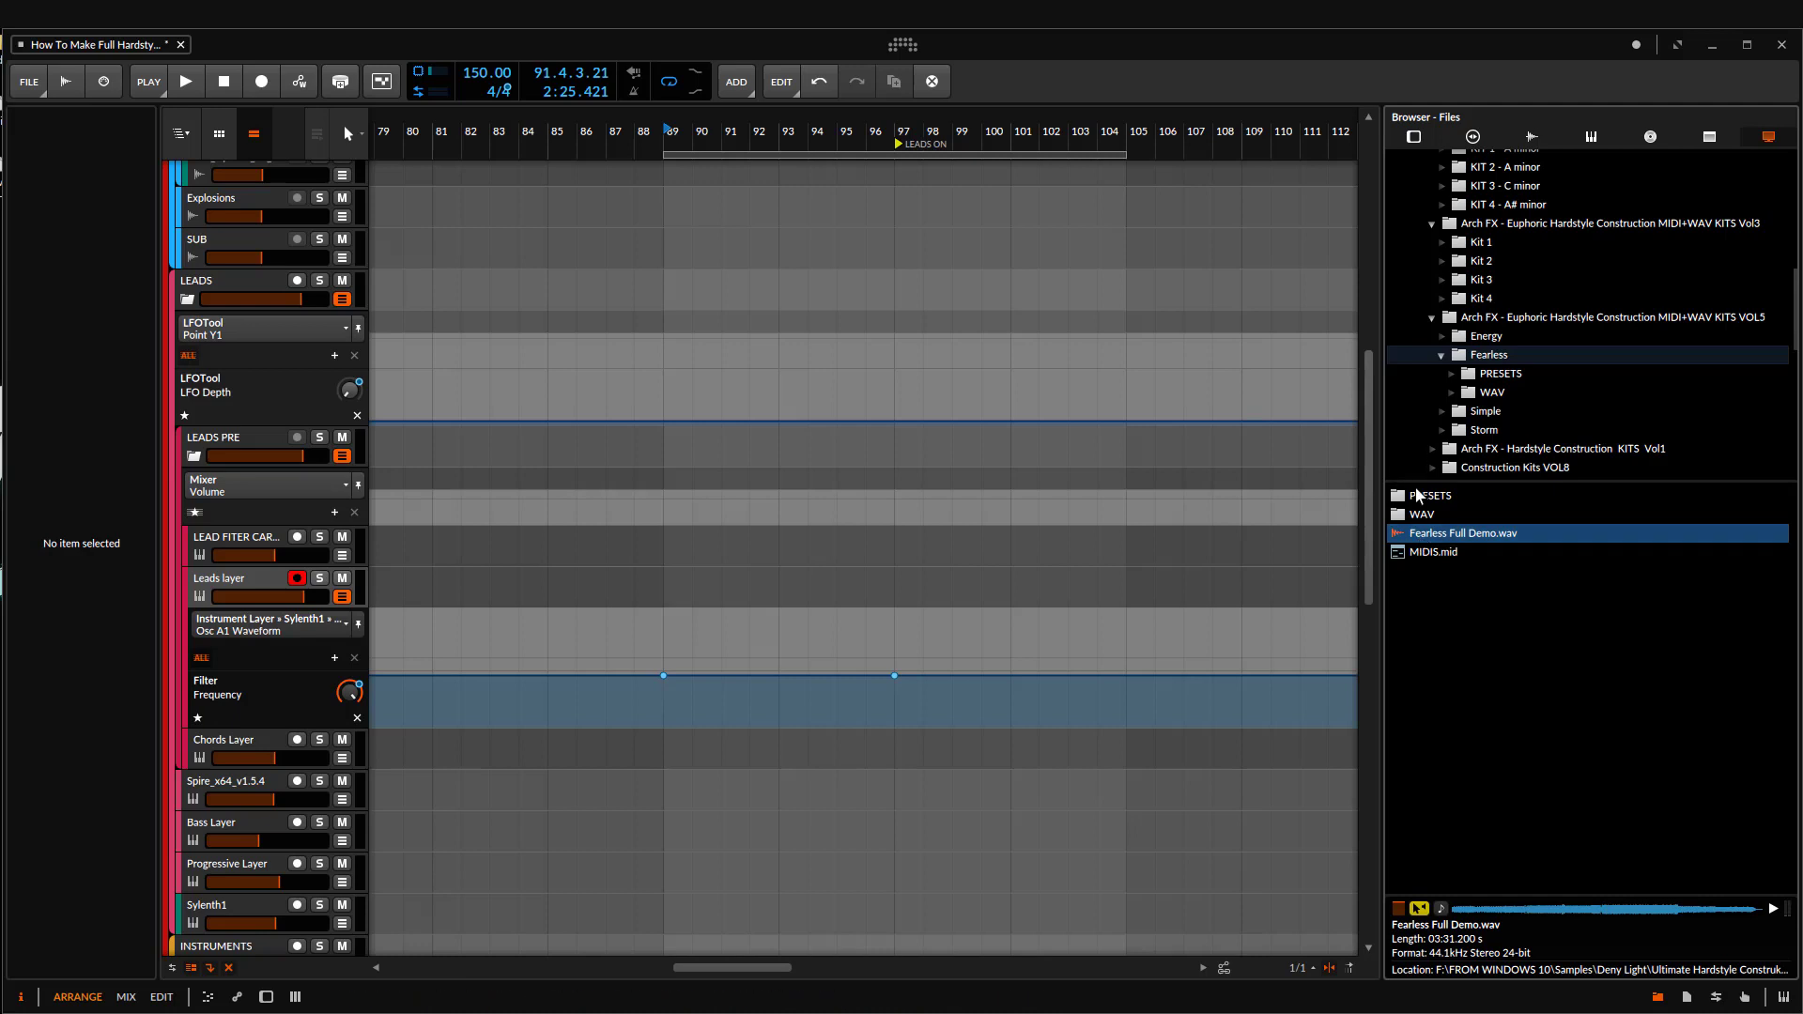
double_click(1421, 497)
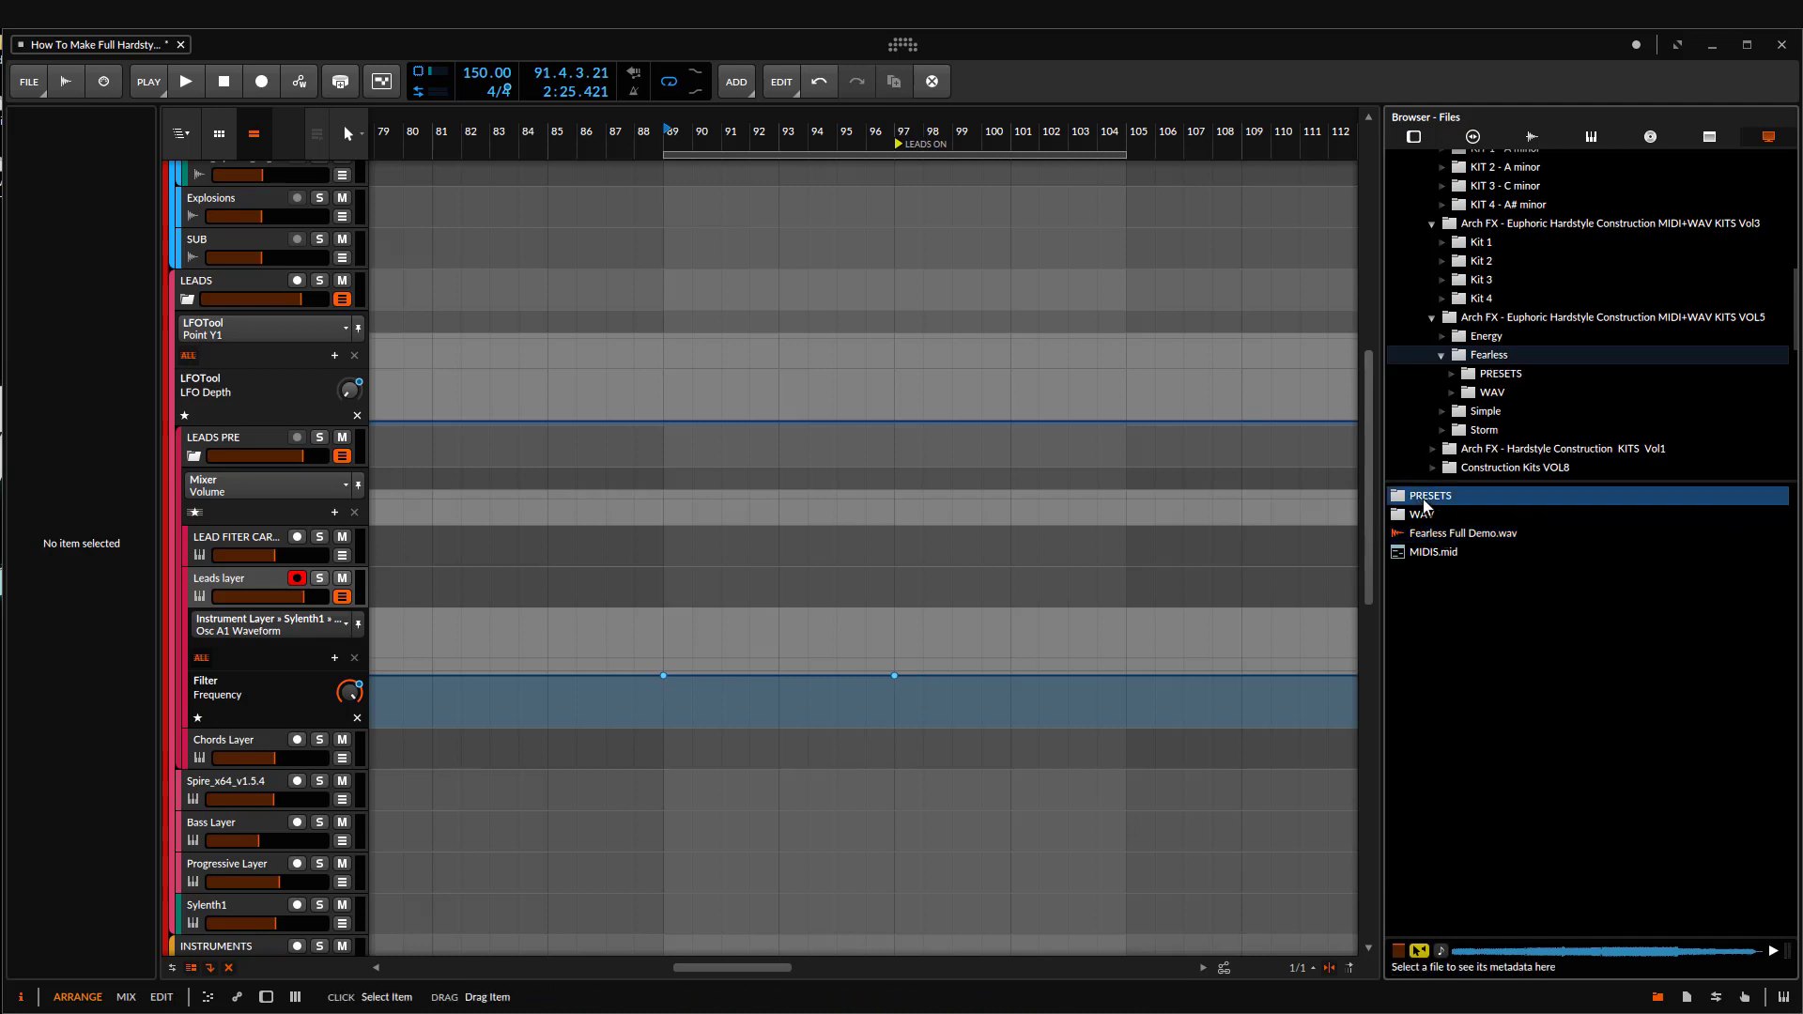
left_click(1477, 394)
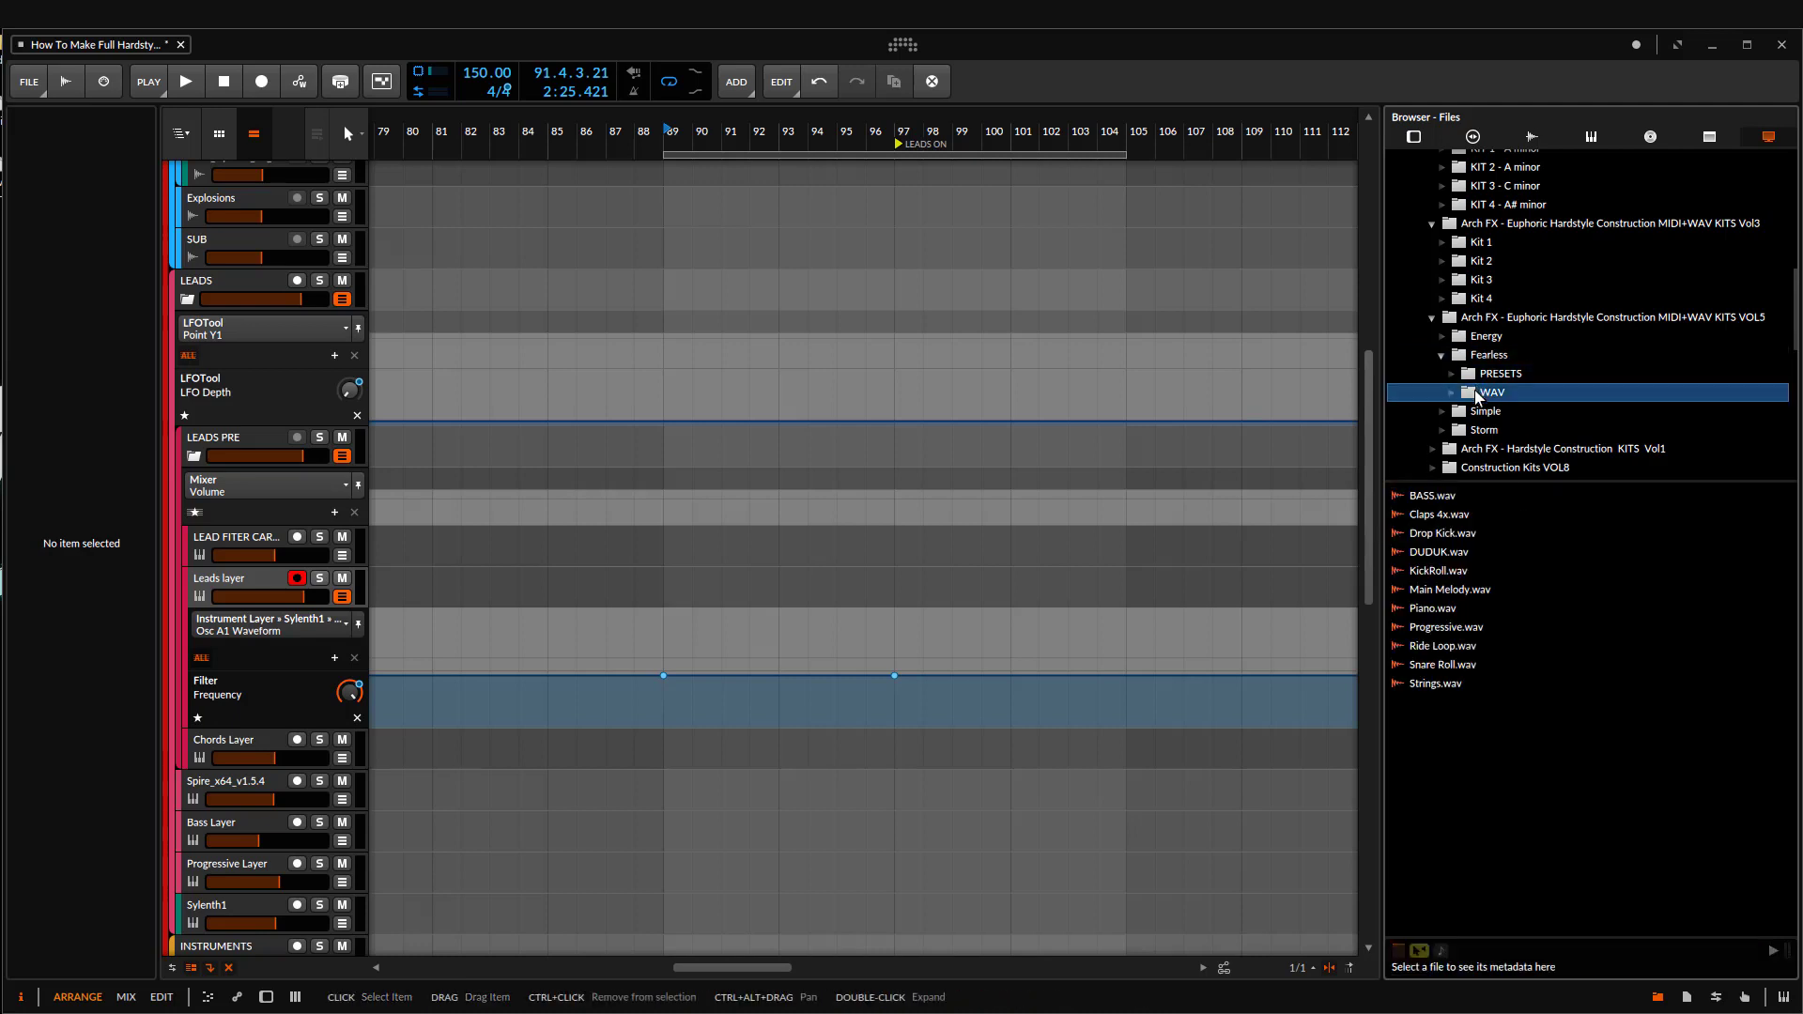
left_click(1484, 411)
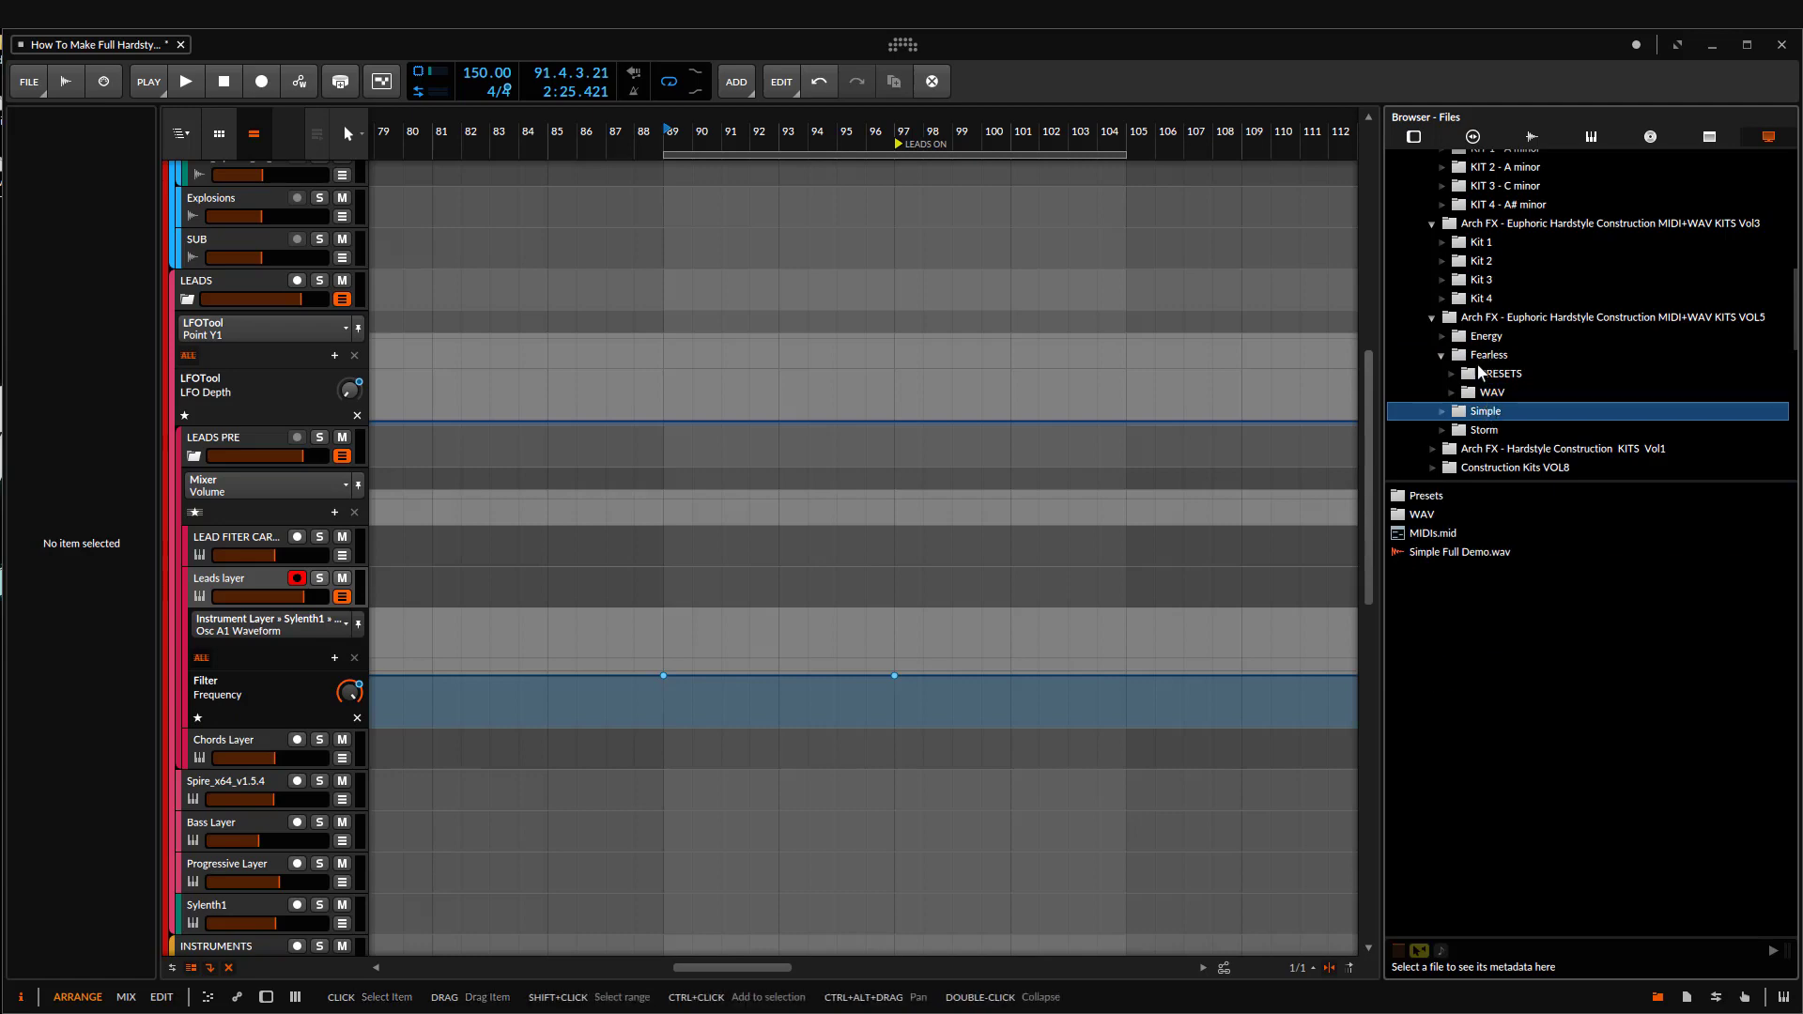
left_click(1486, 374)
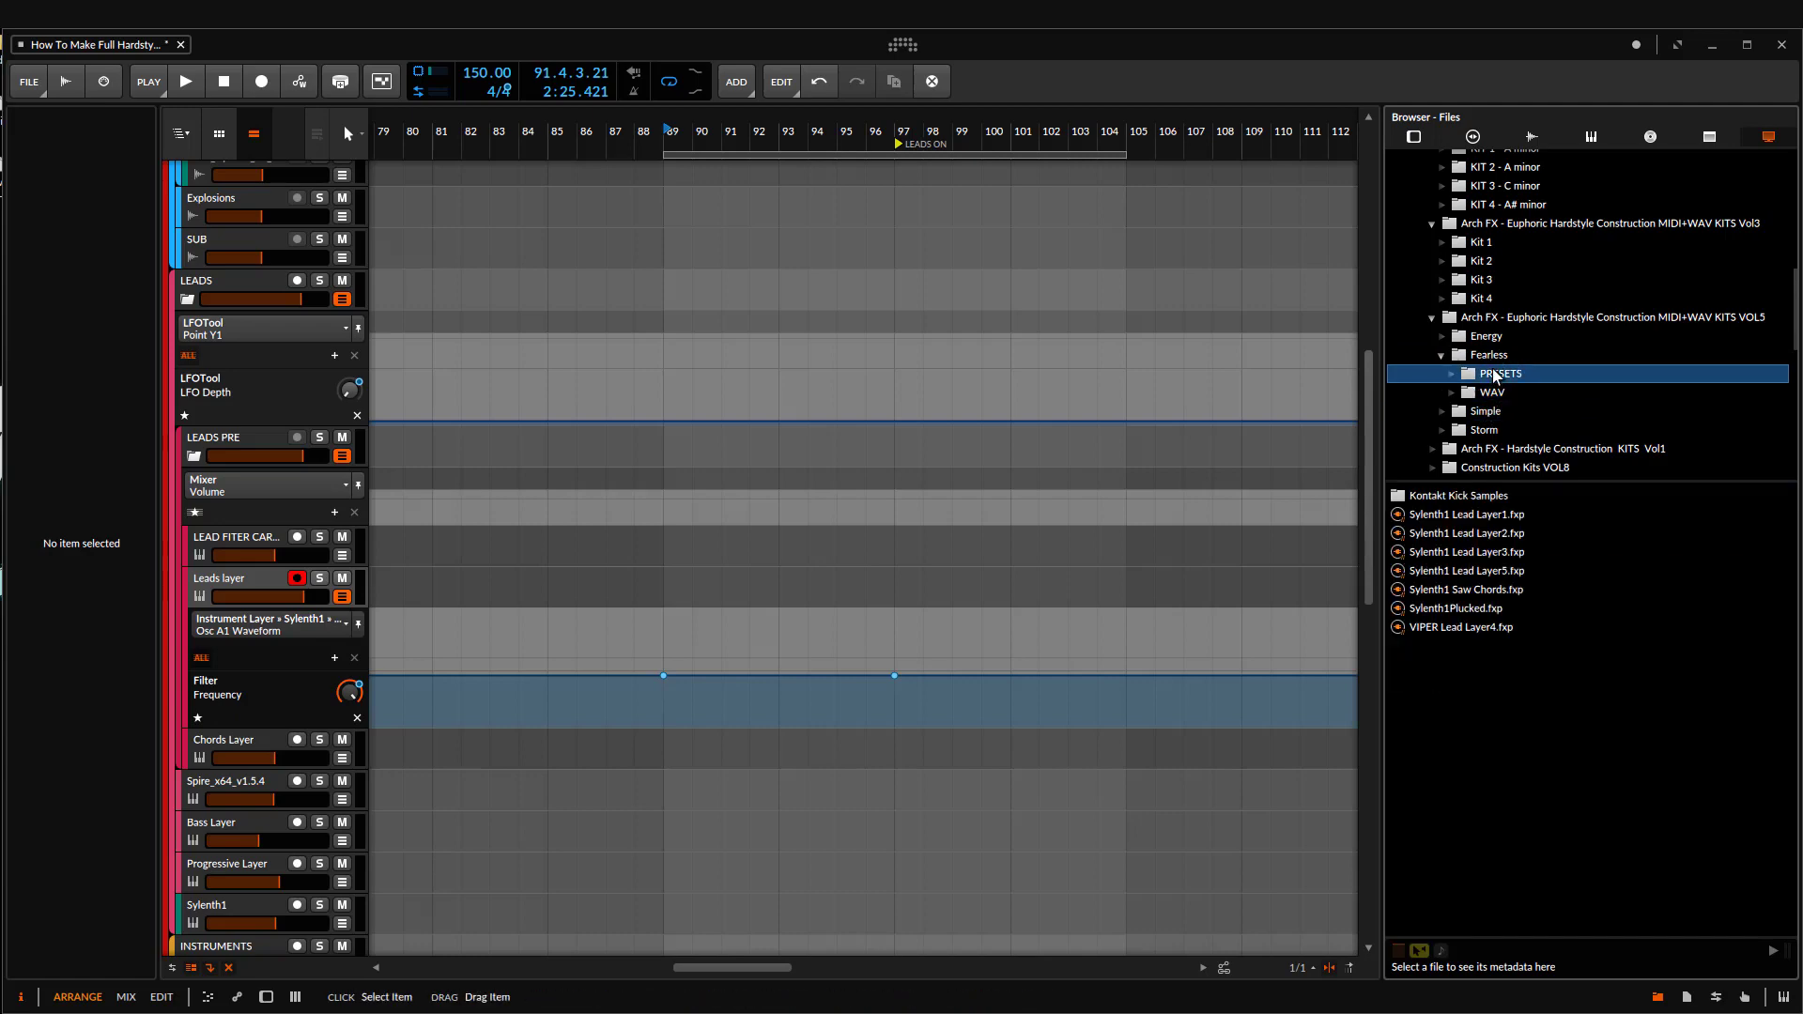
Step: Select the Inst 2 clip at bar 161 in Group 2 for copying
scroll(1066, 601, "down", 3)
scroll(1066, 601, "down", 12)
left_click_drag(952, 657, 343, 441)
left_click_drag(1188, 404, 956, 383)
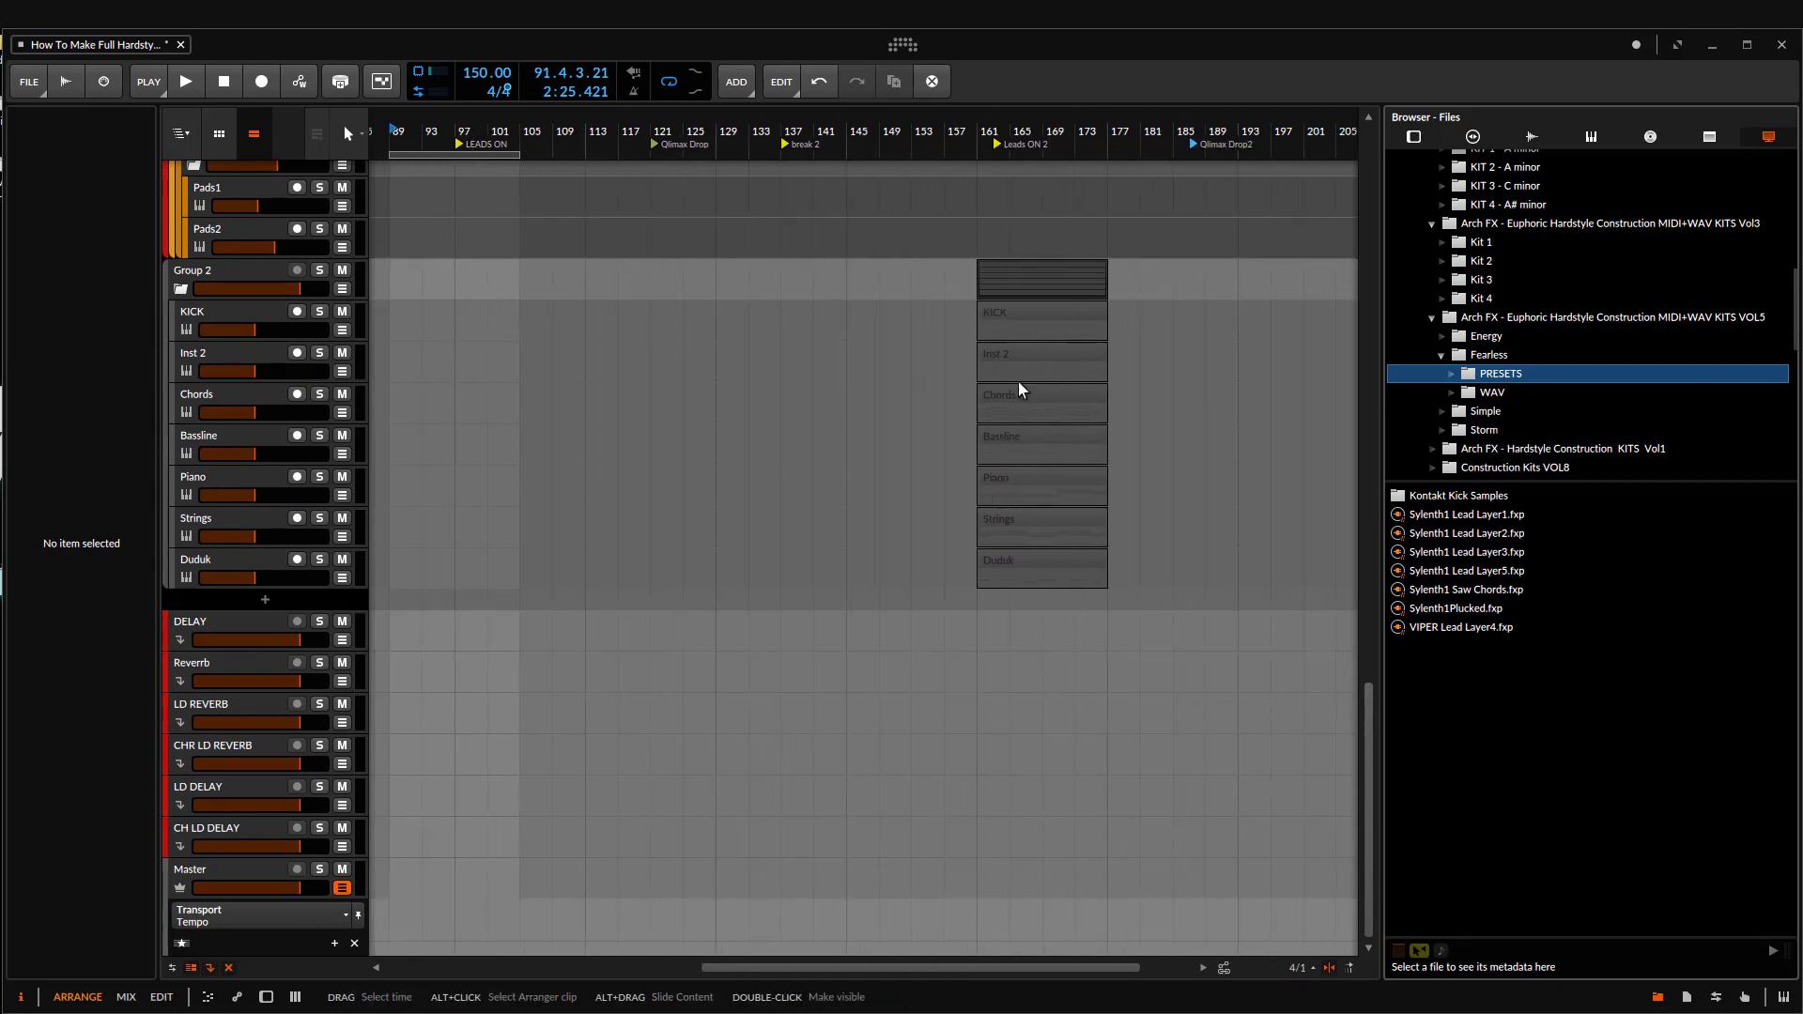
left_click(1031, 359)
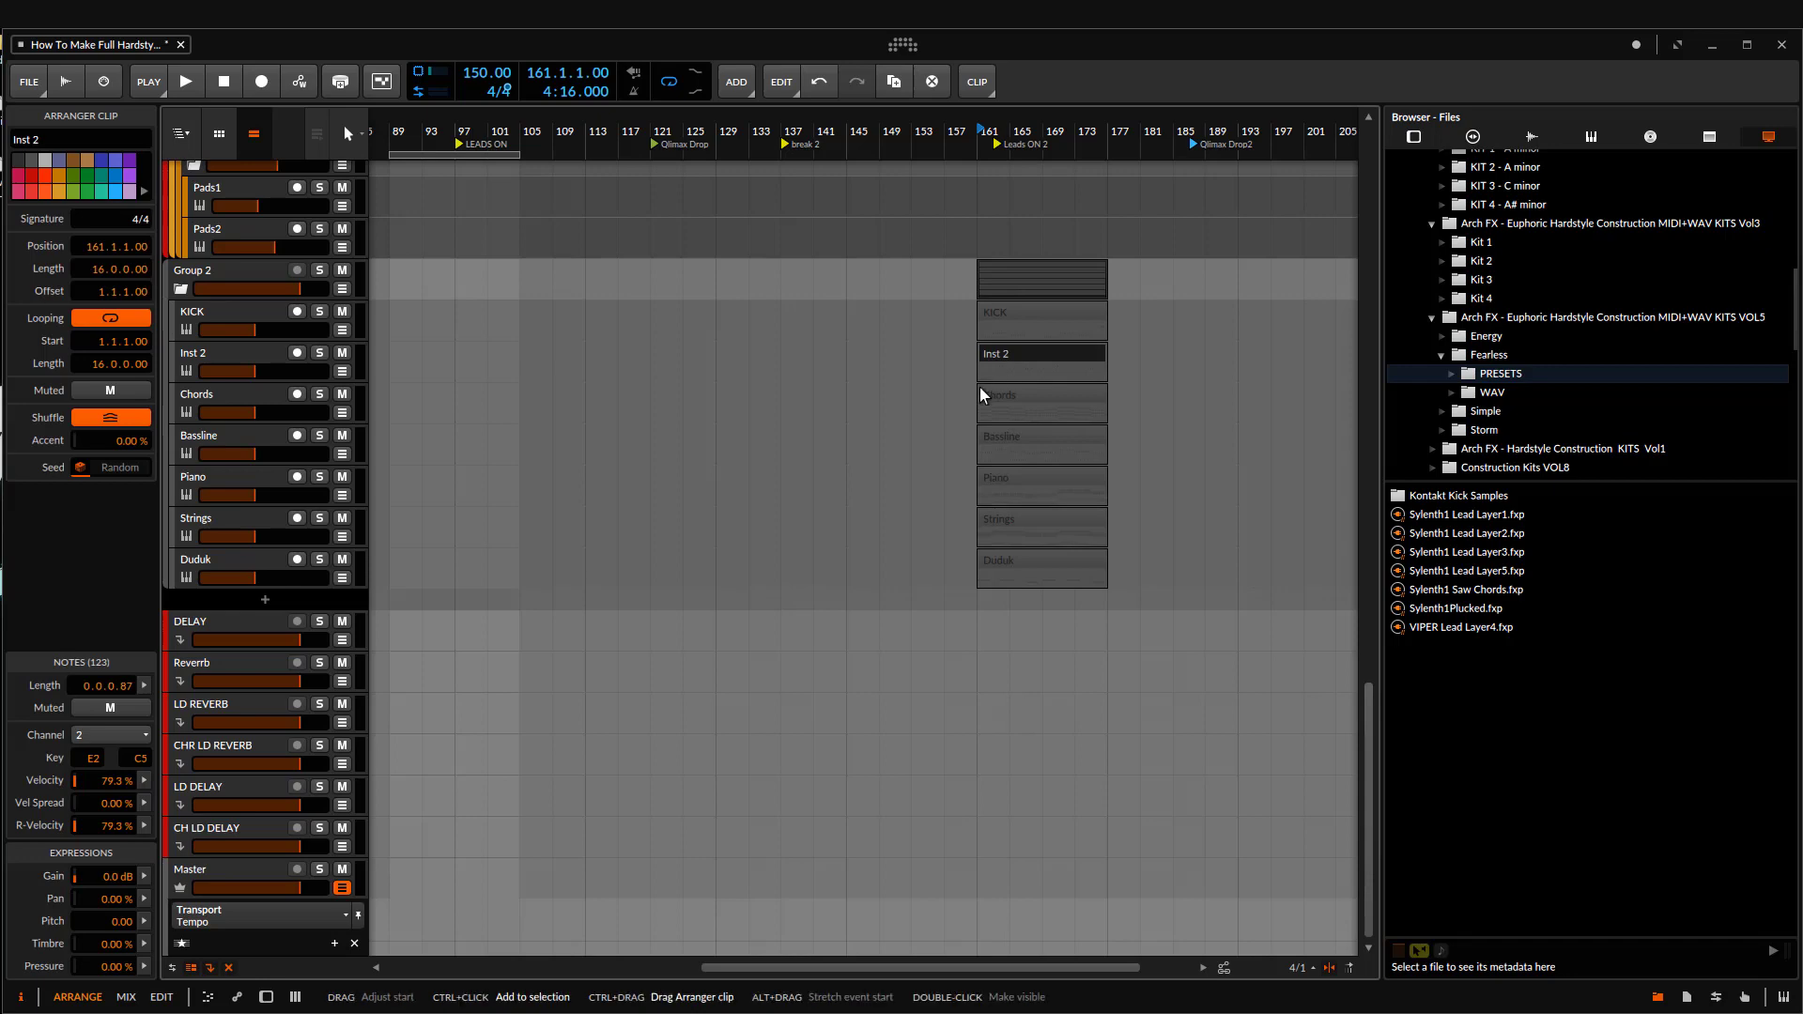
Step: Move the 16-bar loop region so it starts at bar 97, at the LEADS ON marker
scroll(601, 474, "up", 10)
scroll(585, 470, "up", 5)
left_click_drag(507, 413, 724, 460)
scroll(531, 443, "up", 3)
left_click_drag(676, 225, 817, 215)
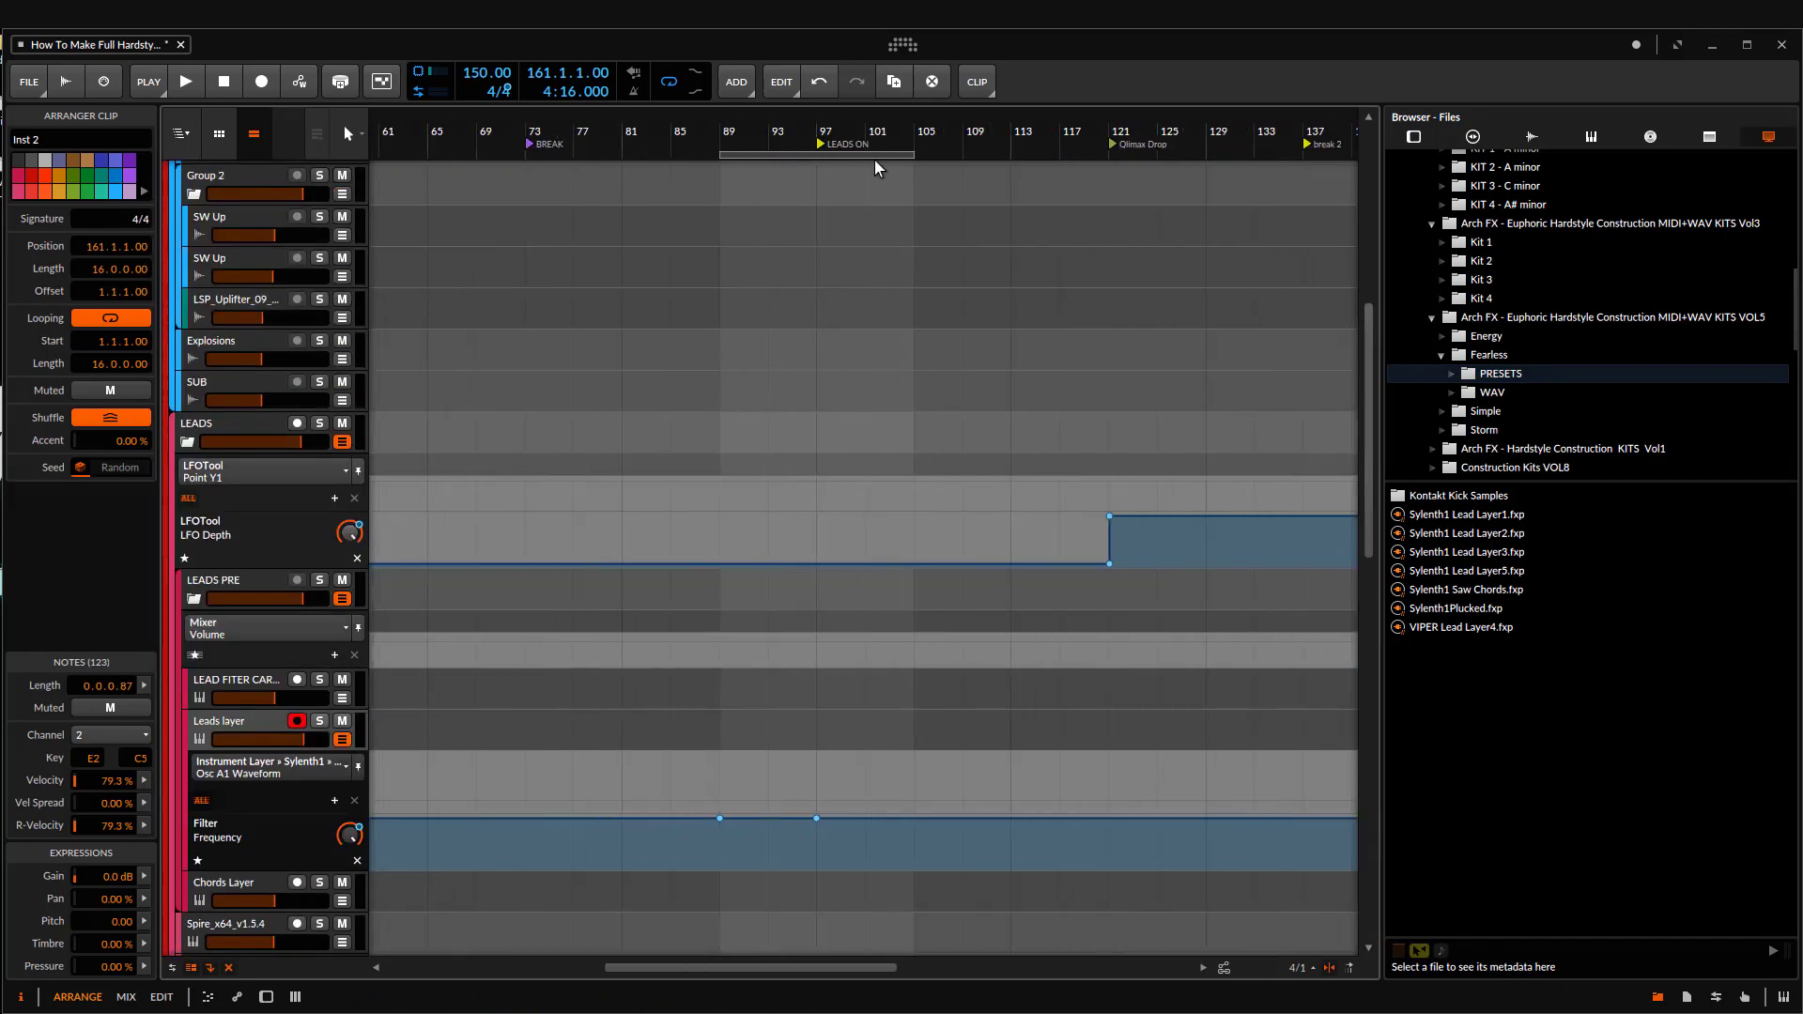
left_click_drag(874, 155, 964, 161)
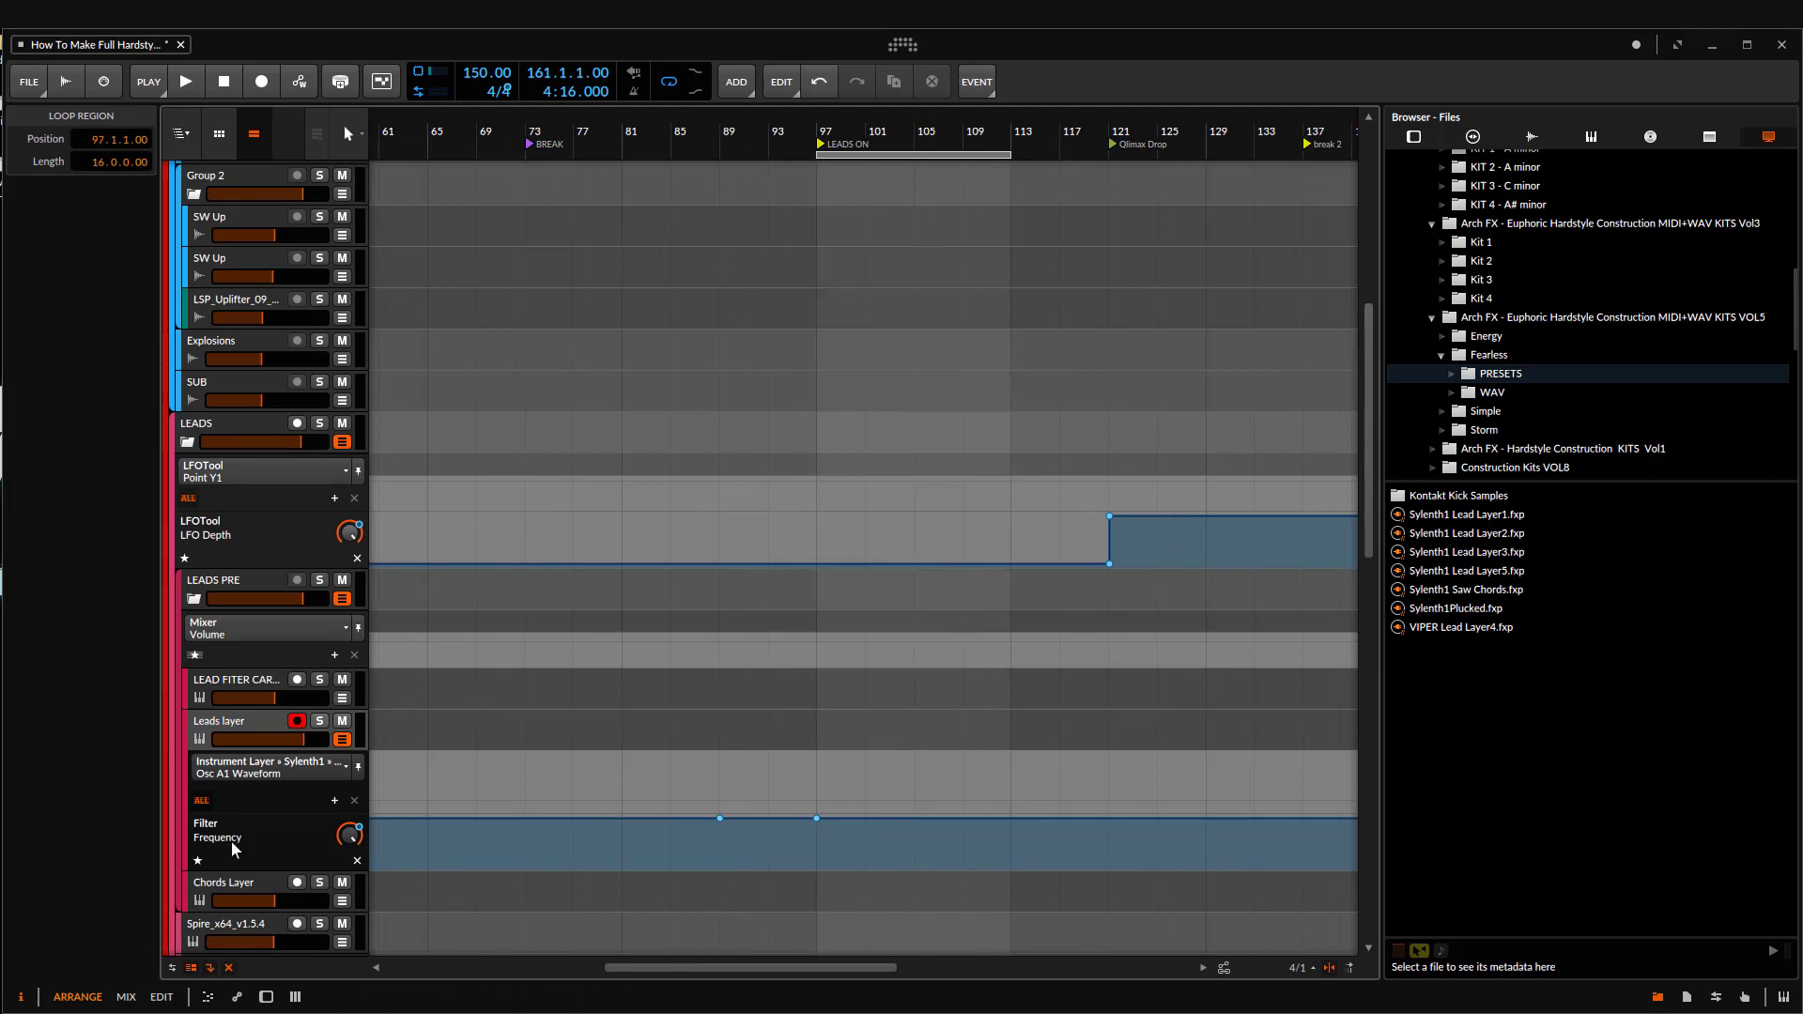
Step: Paste the Inst 2 clip onto the Leads layer track at bar 97
left_click(231, 732)
left_click_drag(683, 583, 470, 670)
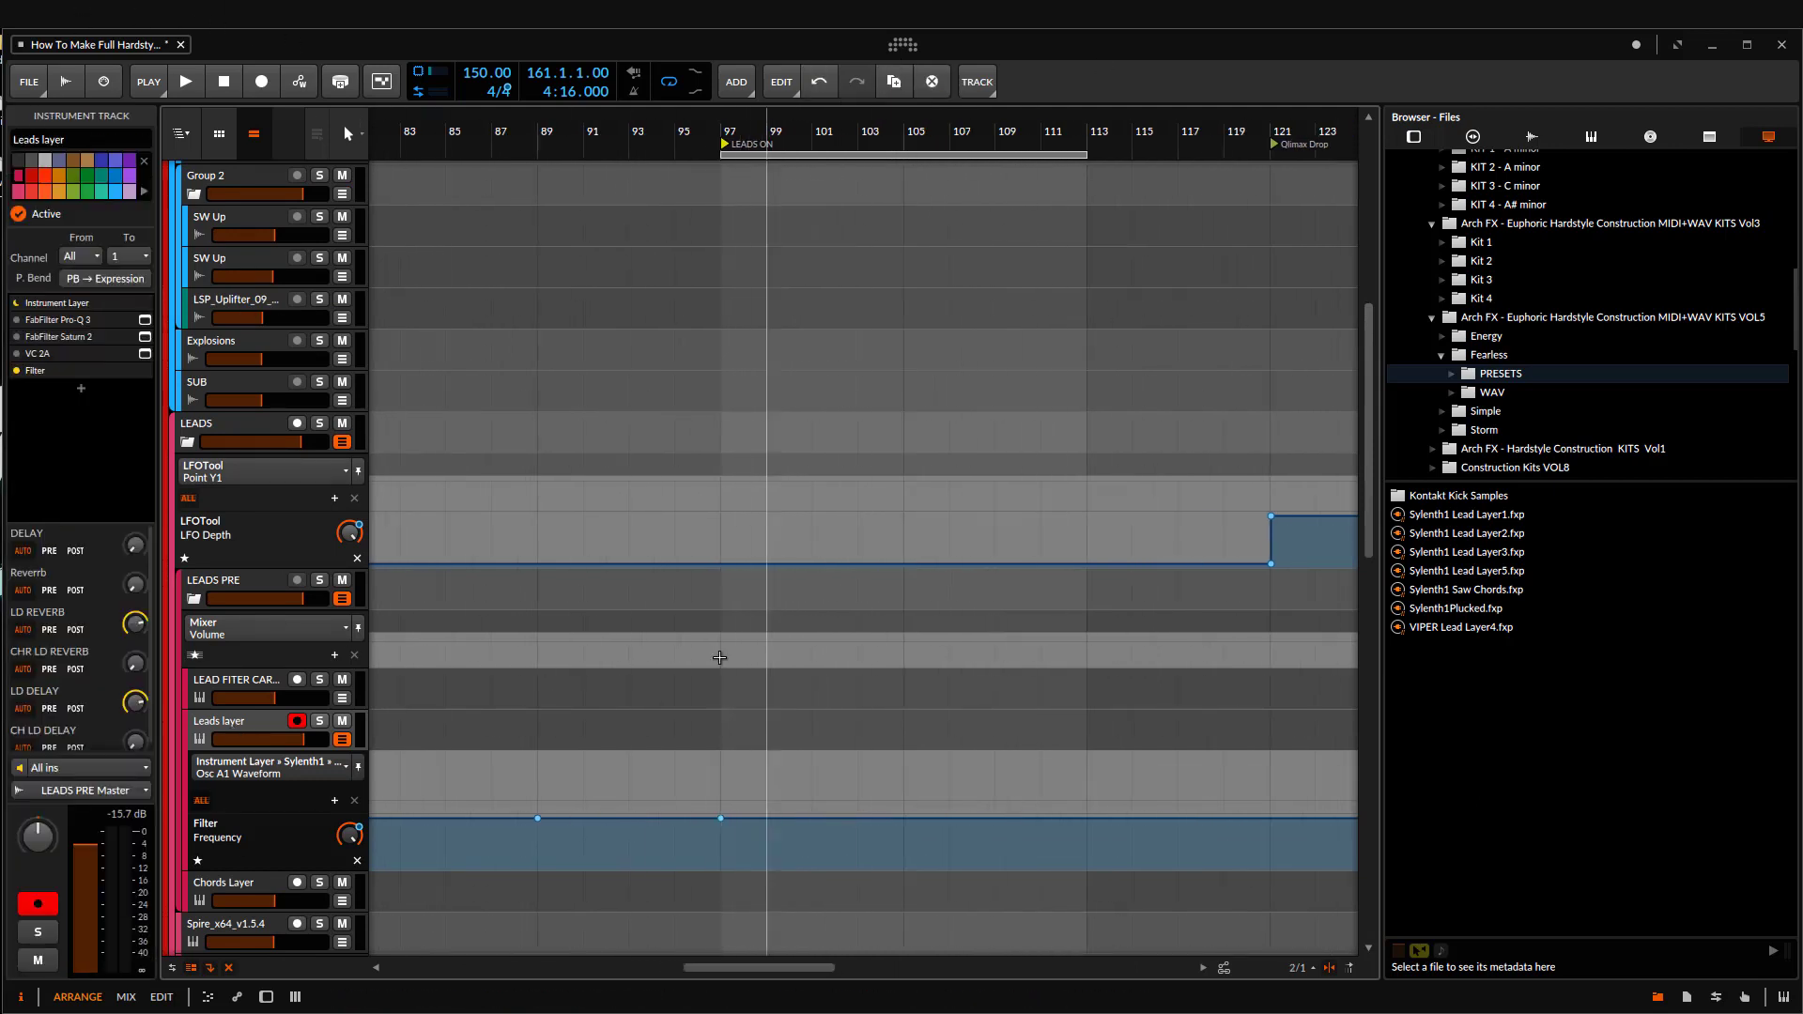
scroll(269, 513, "up", 9)
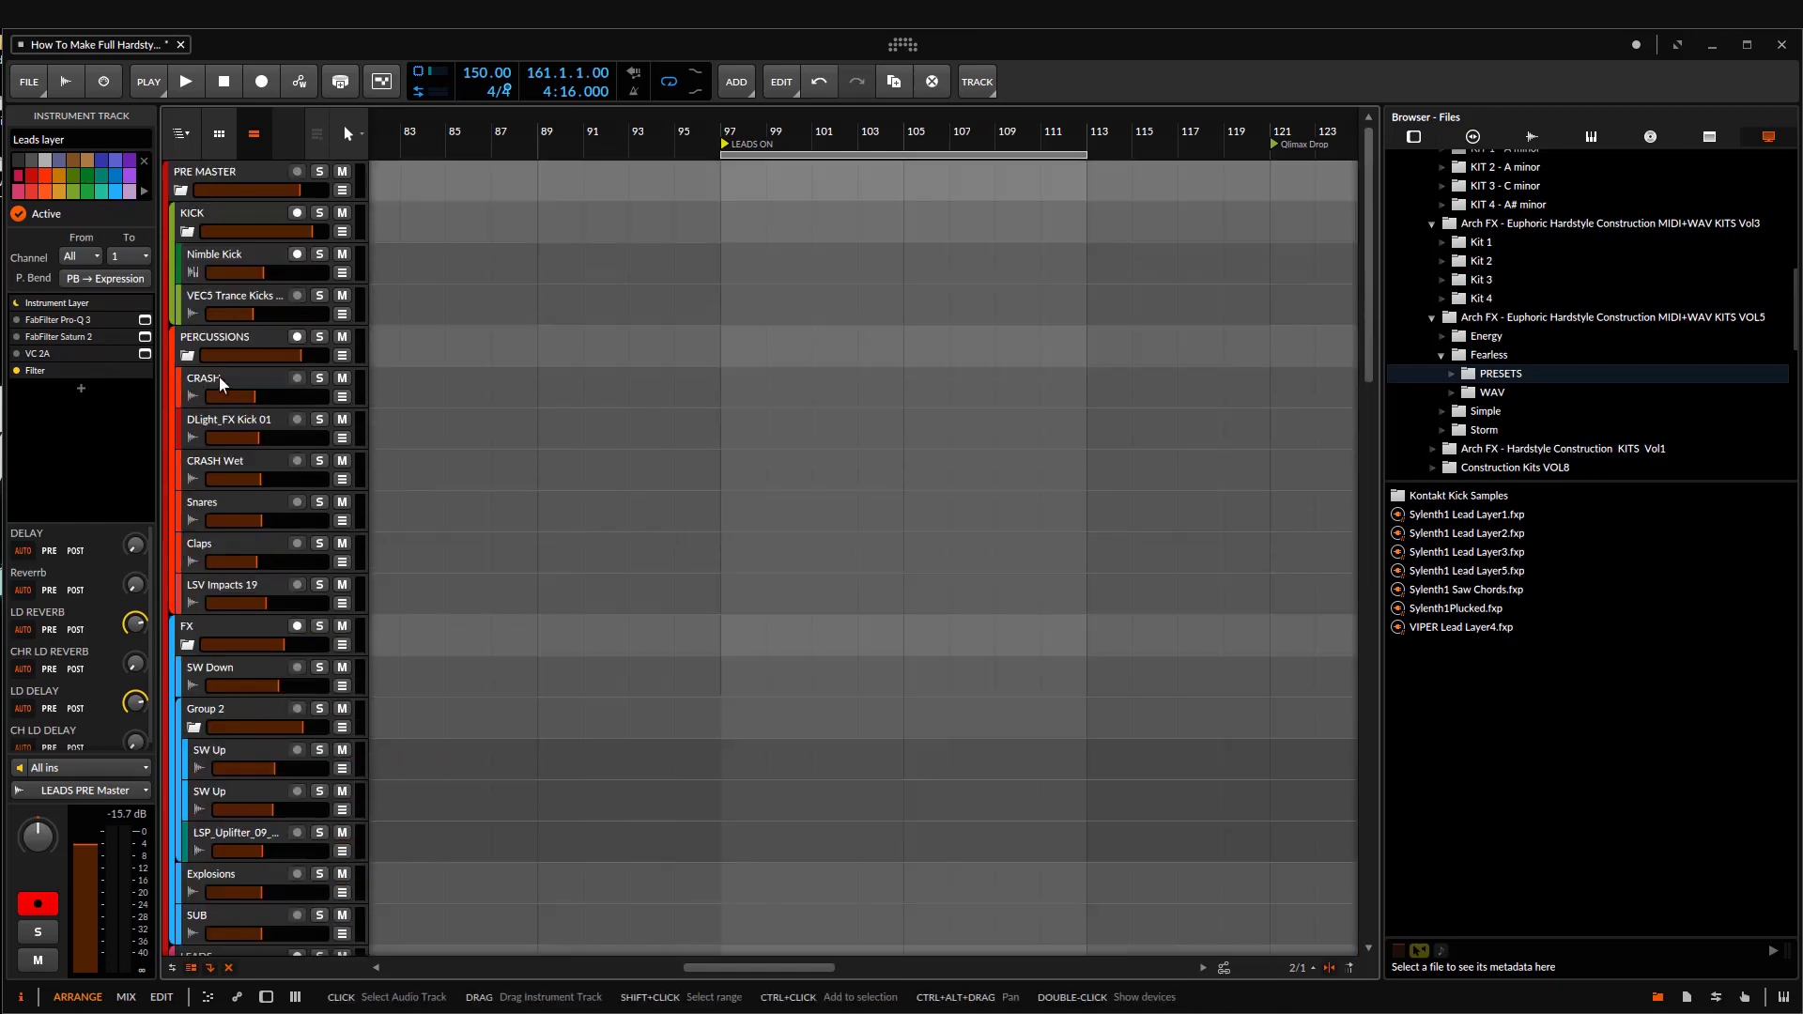
scroll(225, 413, "down", 17)
left_click_drag(900, 581, 804, 611)
scroll(816, 615, "up", 1)
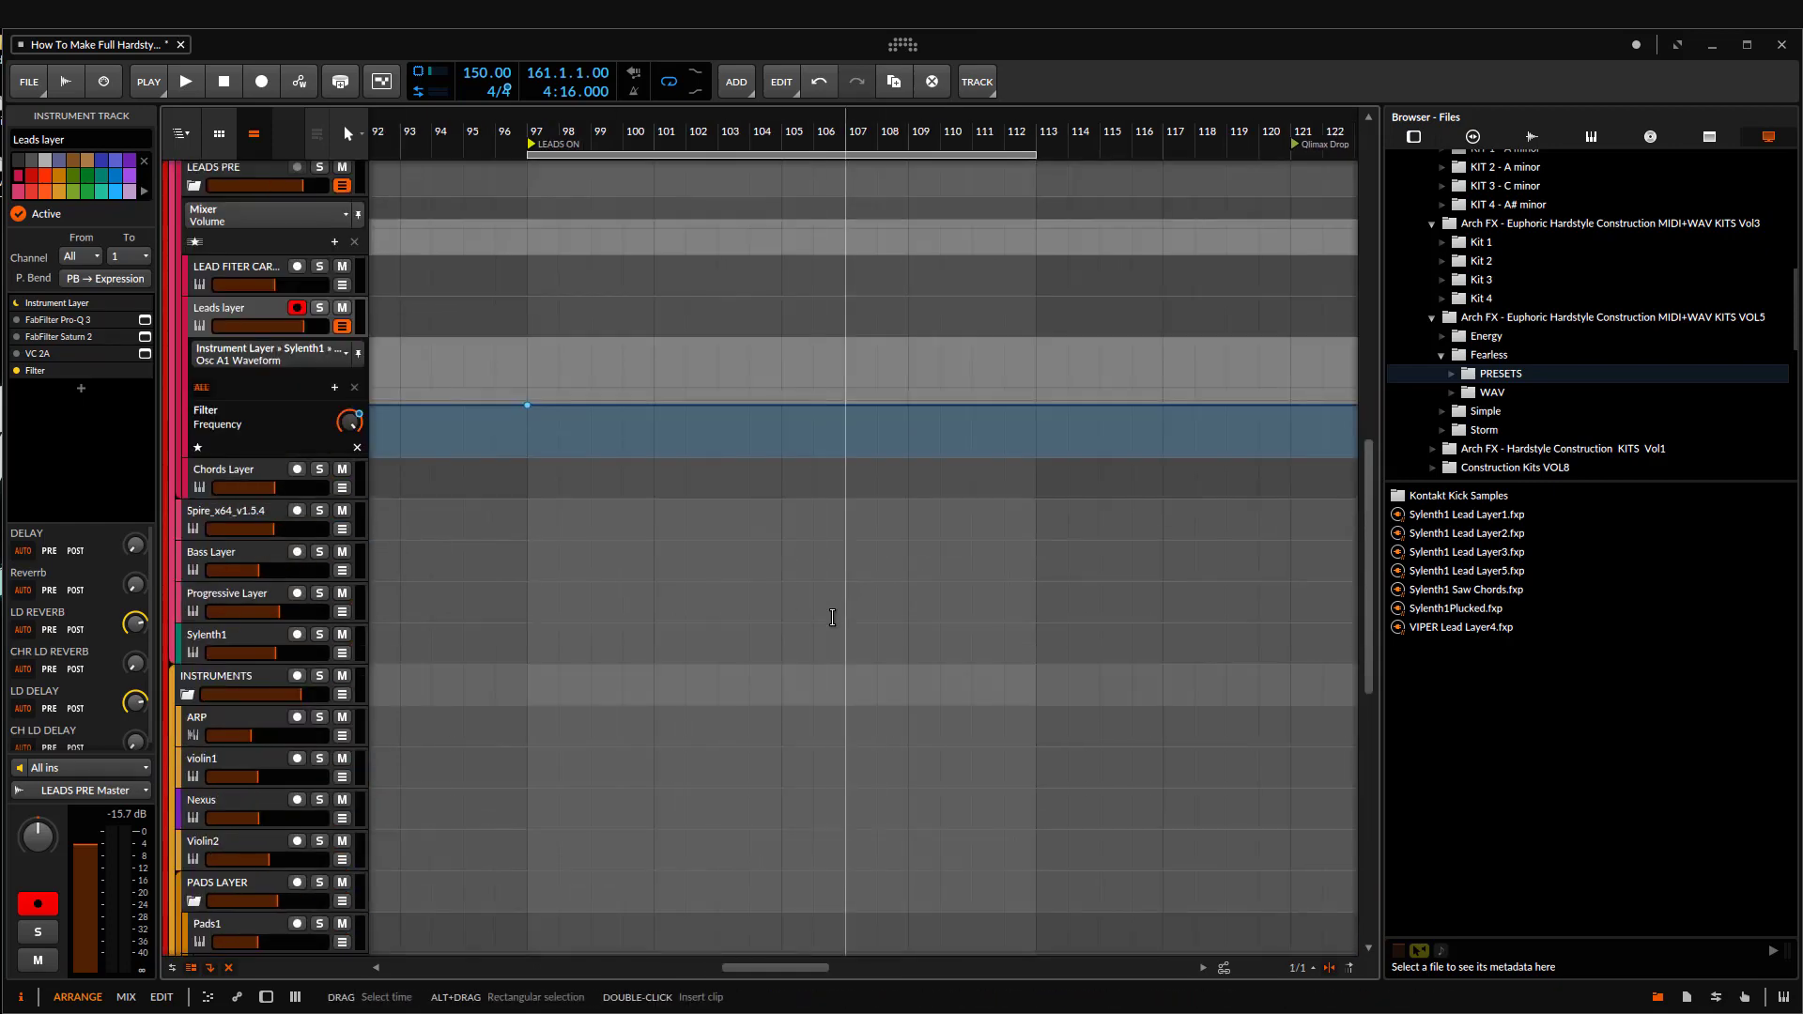
left_click(528, 308)
key("ctrl+v")
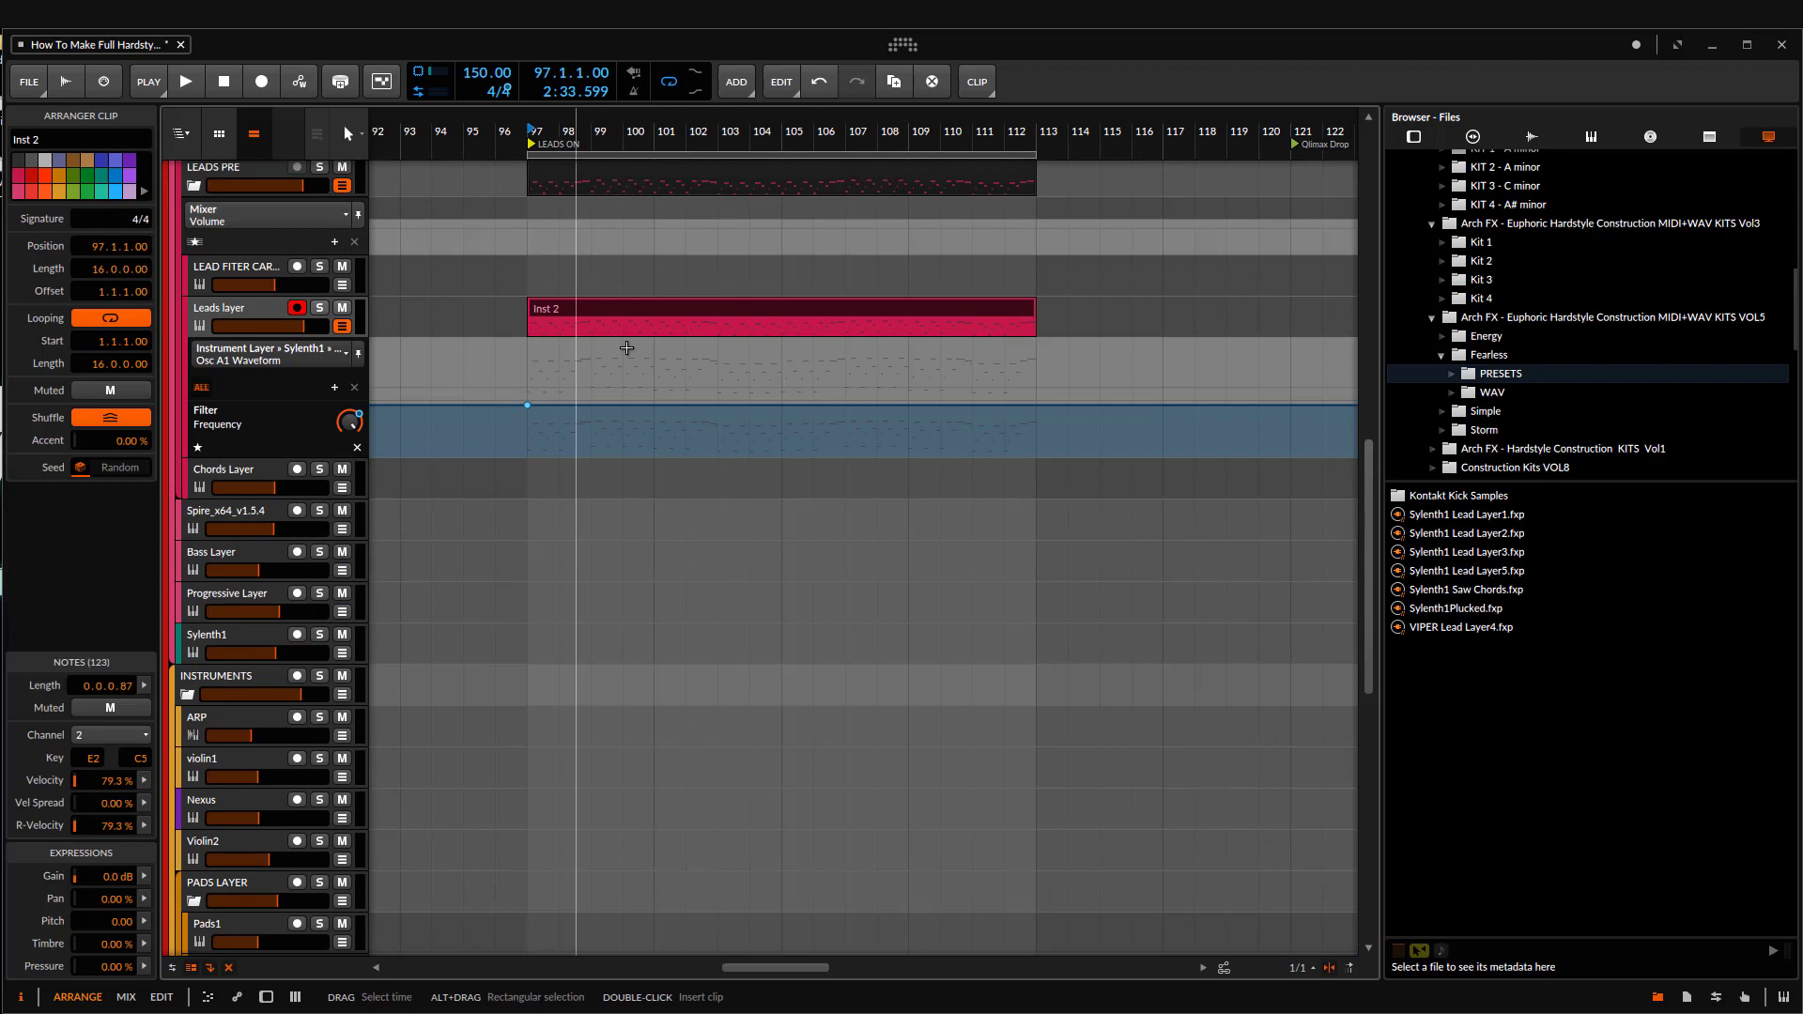
Step: Show the Leads layer's device chain and play the Inst 2 clip from bar 97
left_click(211, 316)
double_click(73, 303)
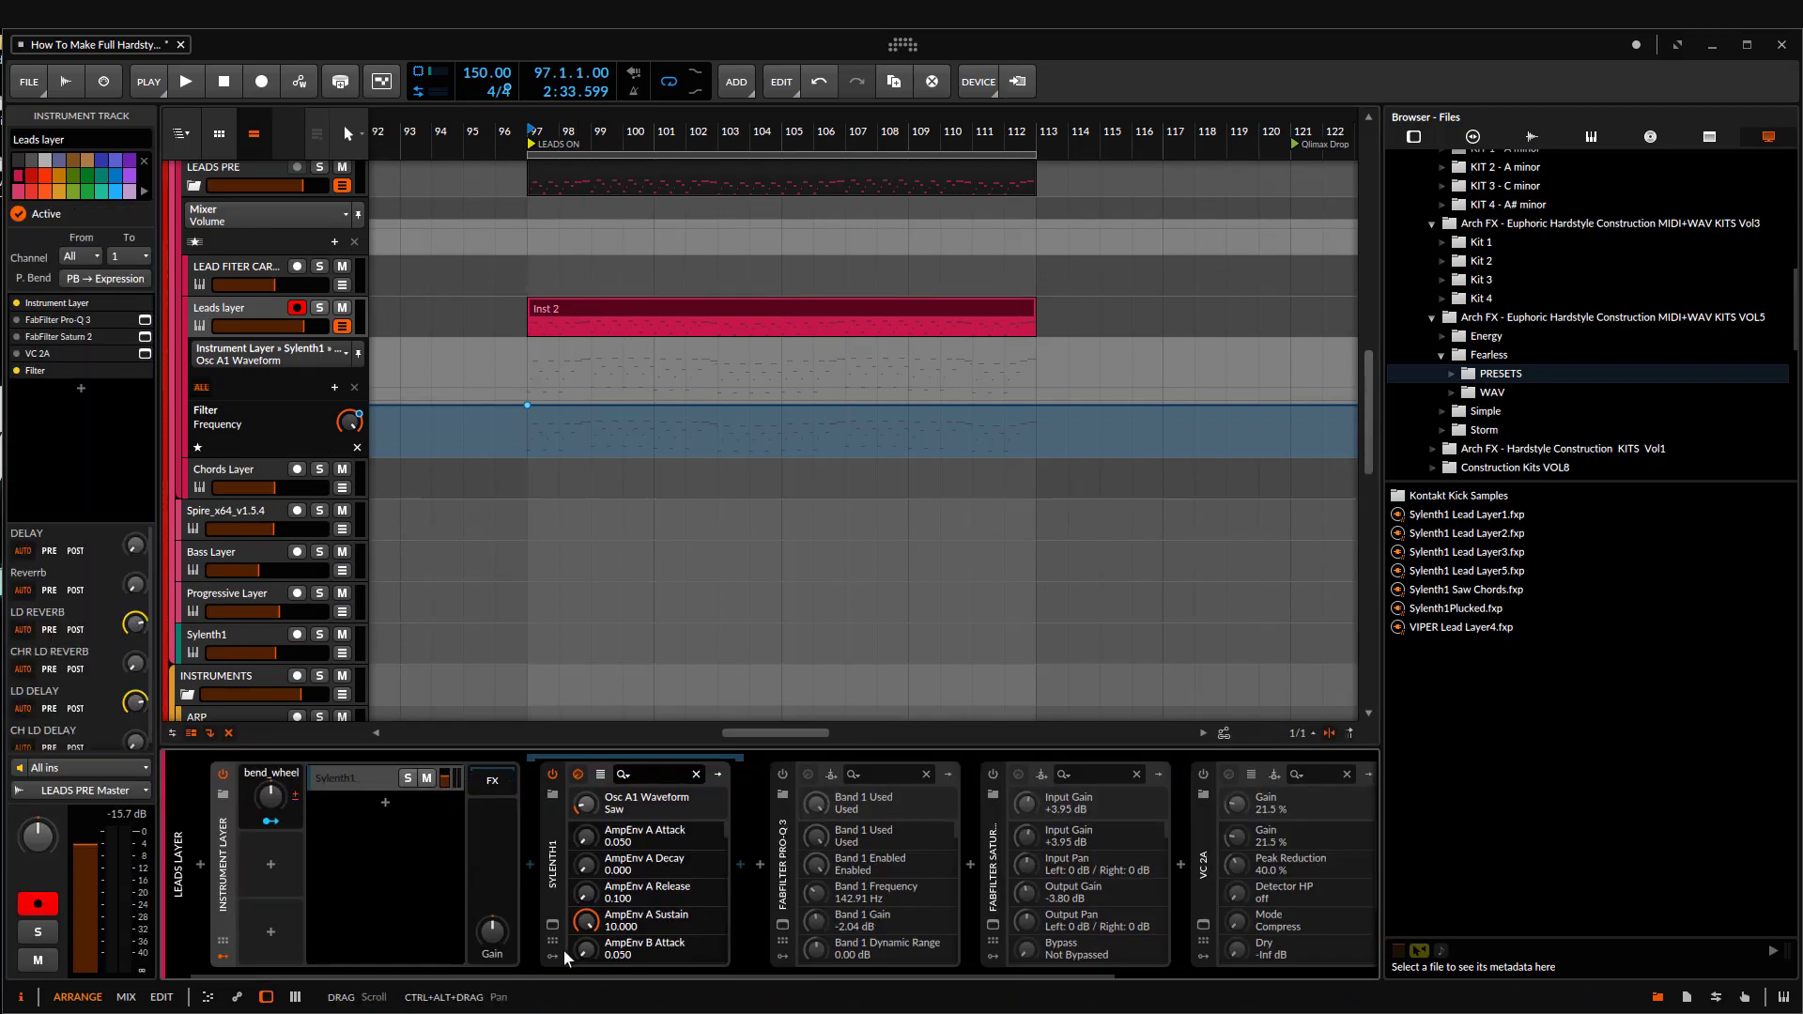
left_click(530, 328)
key("space")
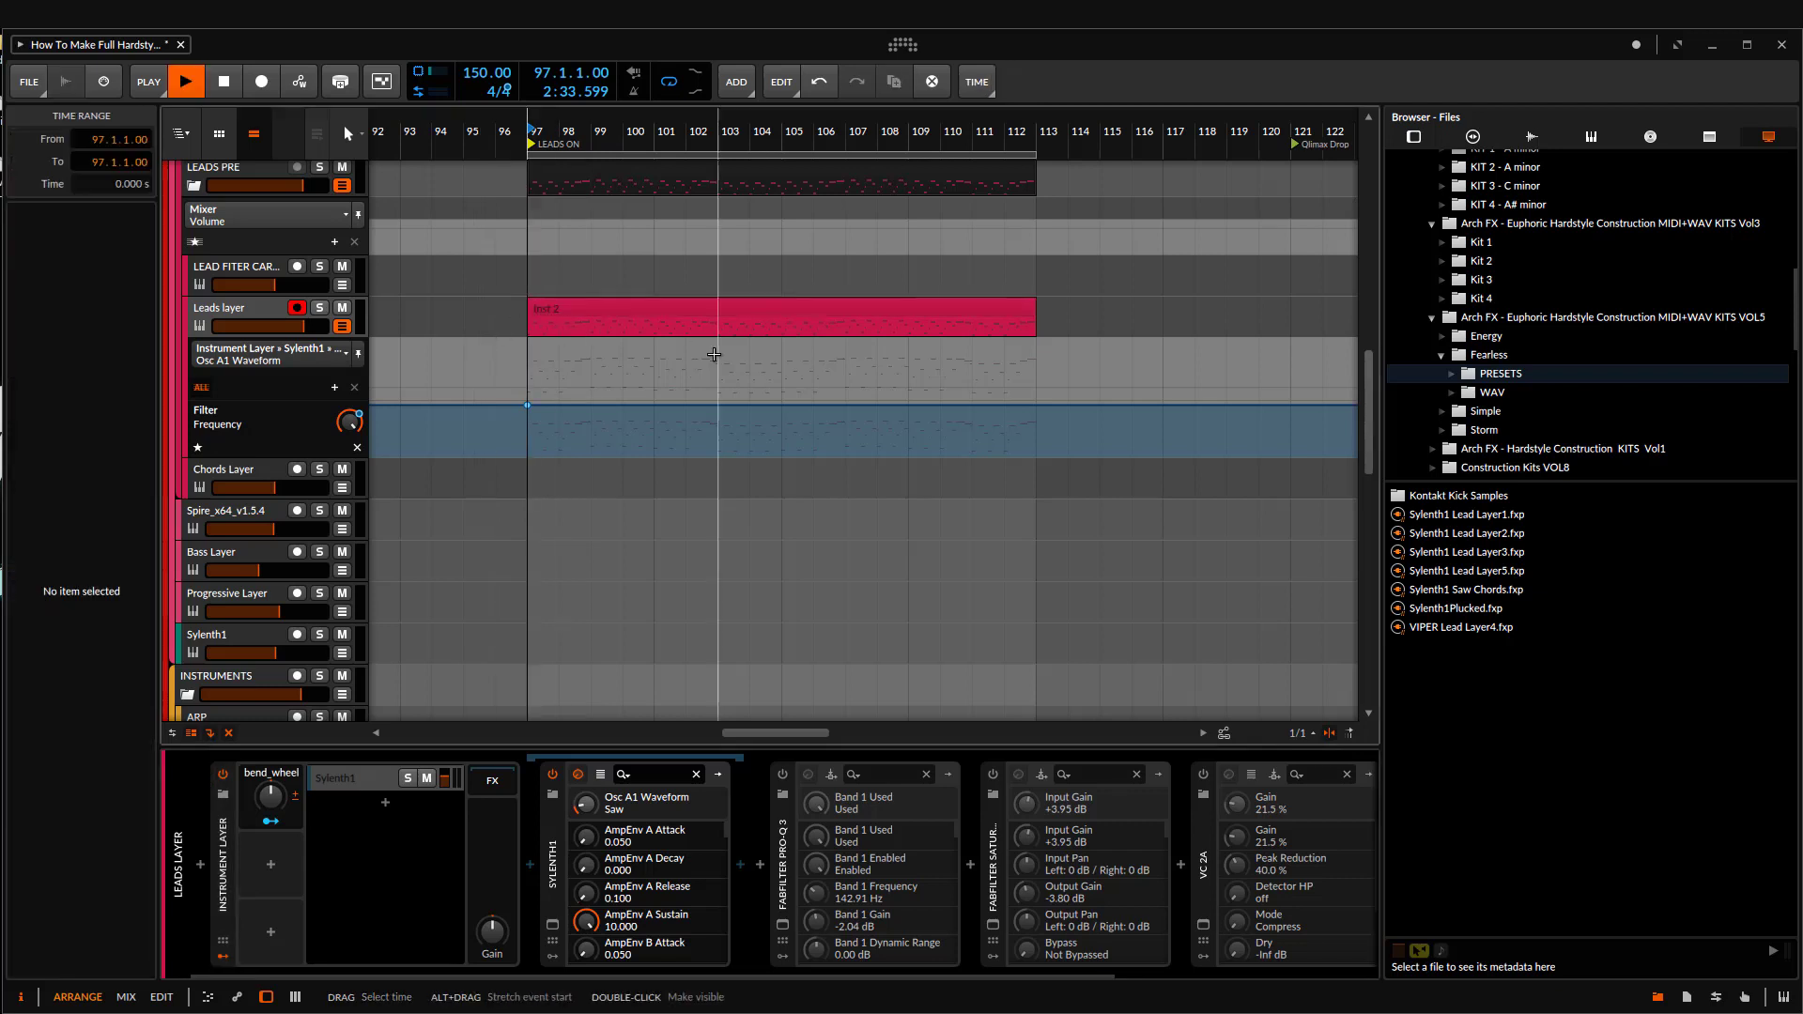
scroll(694, 357, "down", 3)
scroll(648, 366, "up", 2)
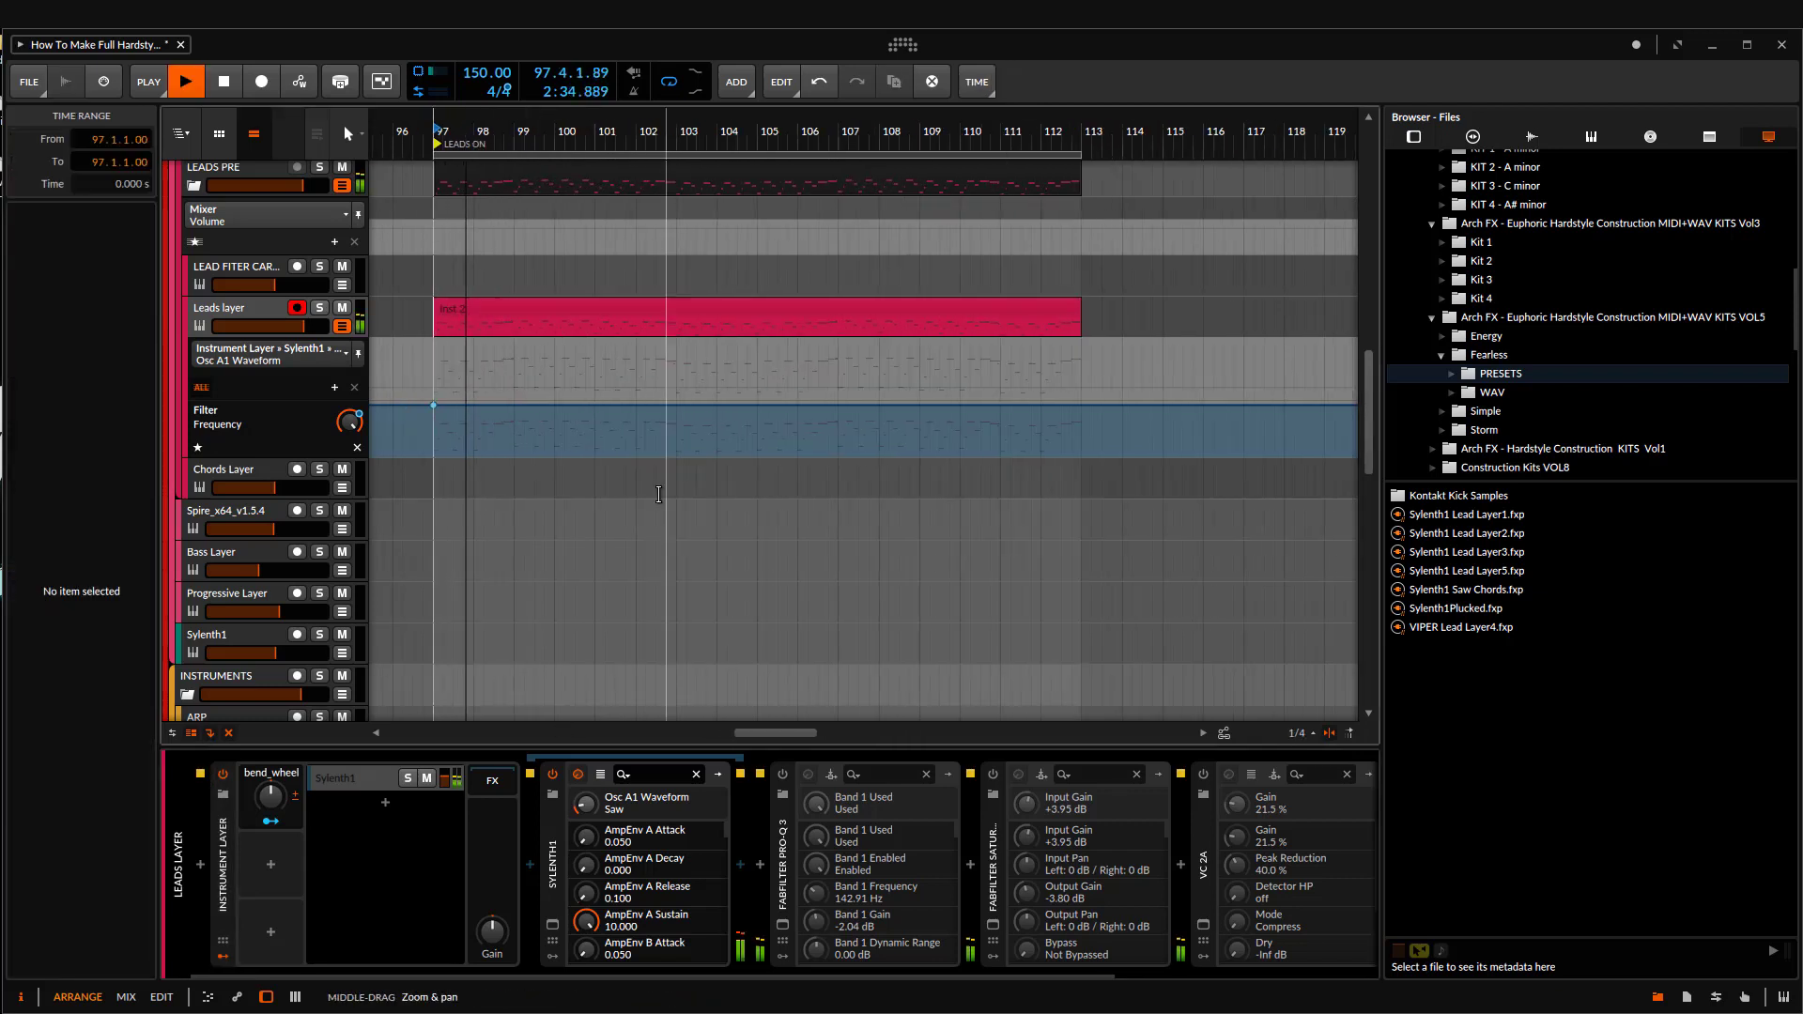
left_click(254, 317)
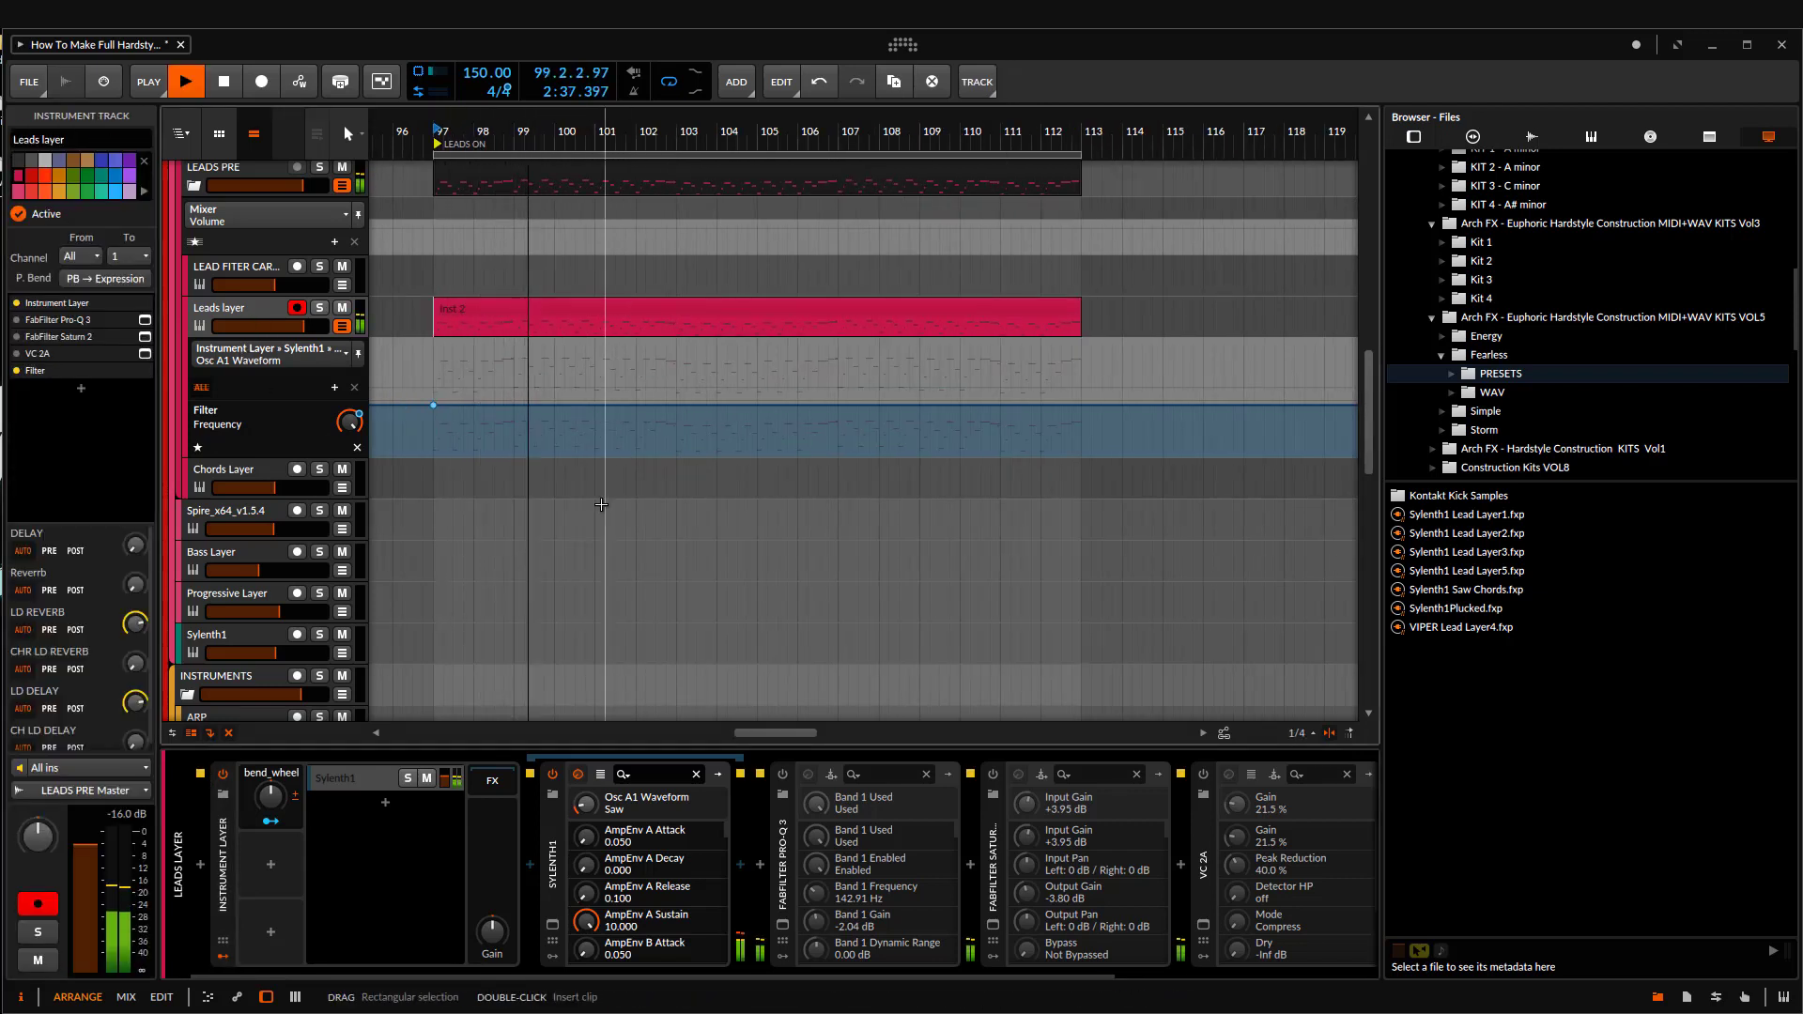
Step: Open the Sylenth1 instrument on the Leads layer, move its window aside and examine oscillator A1's octave setting
left_click(552, 923)
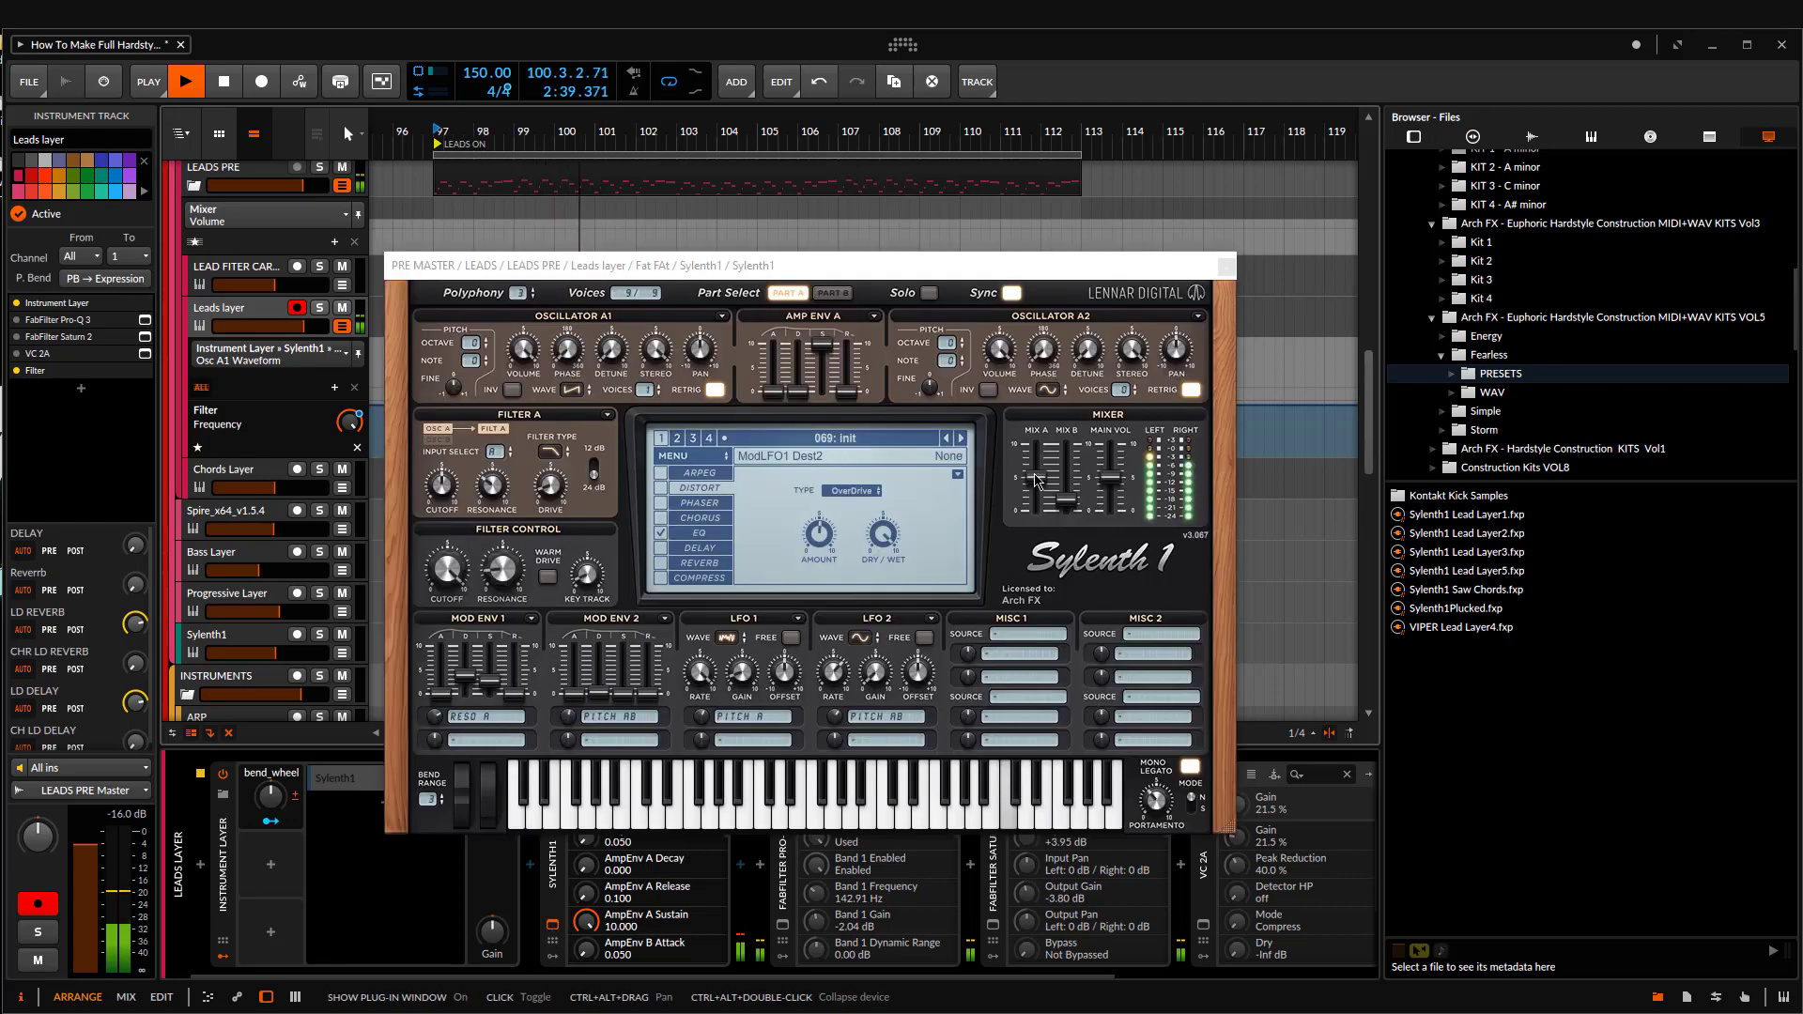
left_click_drag(1044, 274, 1439, 210)
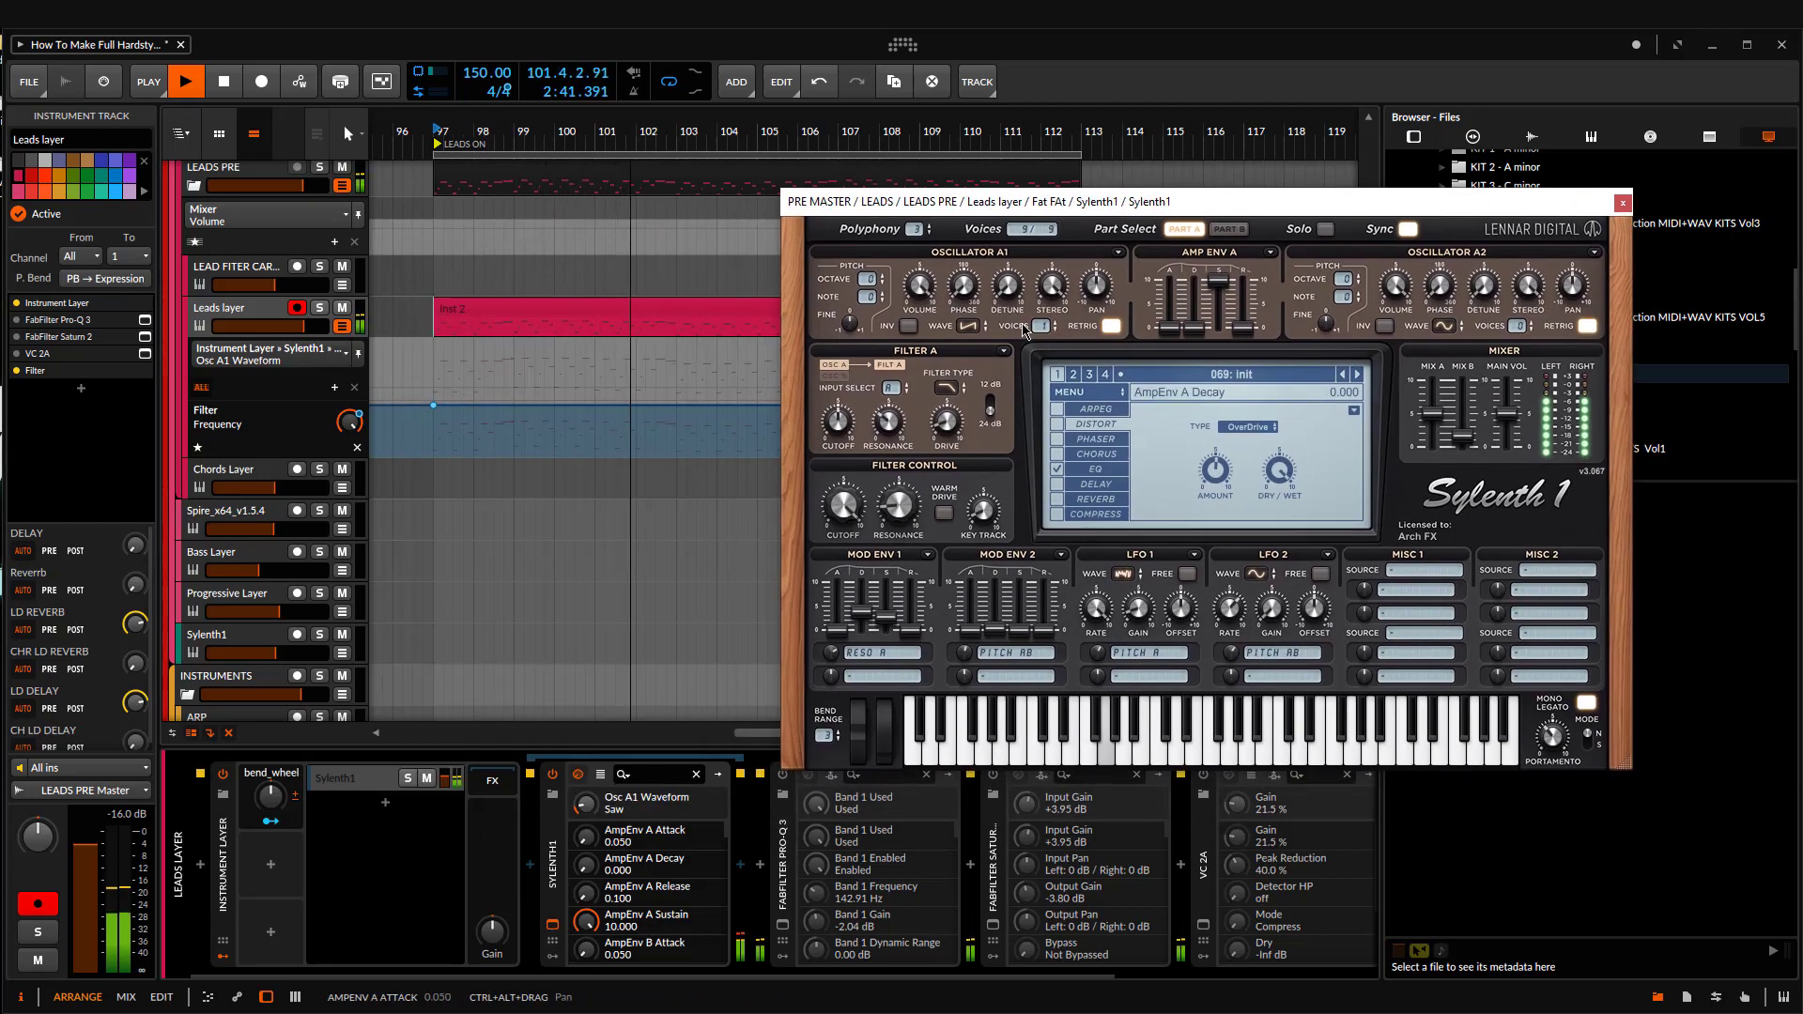
scroll(872, 284, "down", 1)
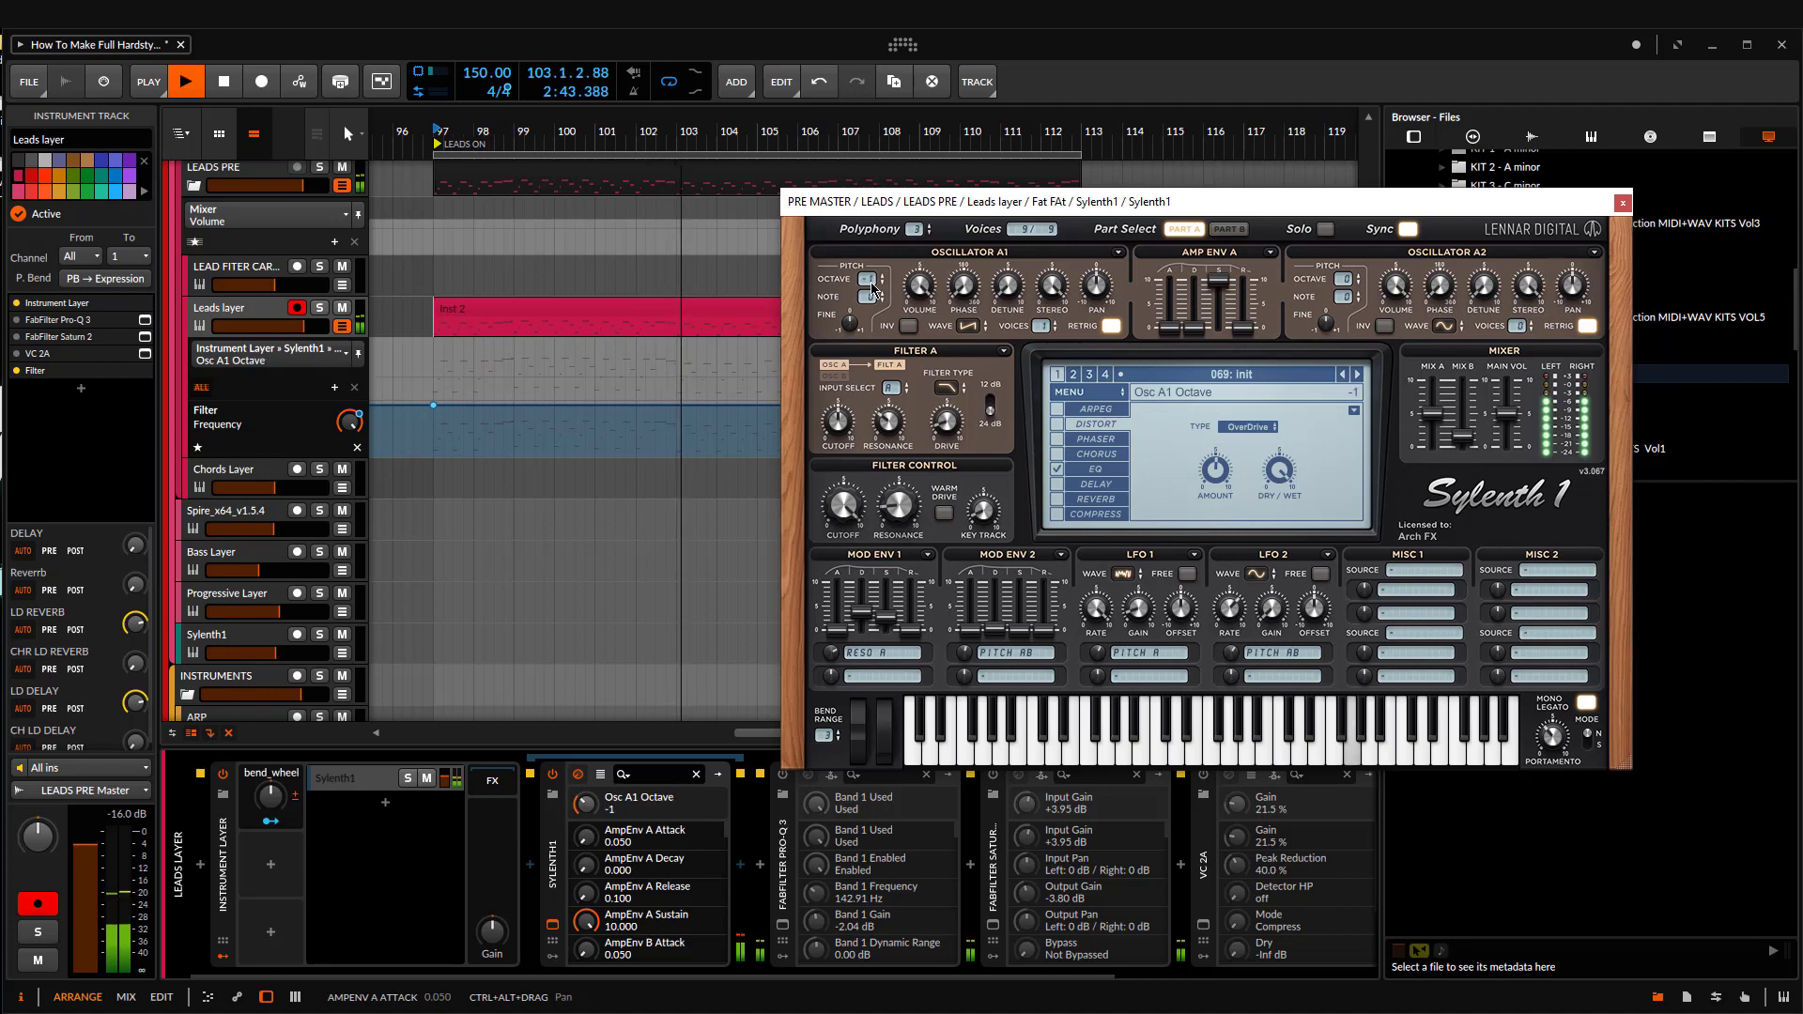
scroll(872, 283, "up", 1)
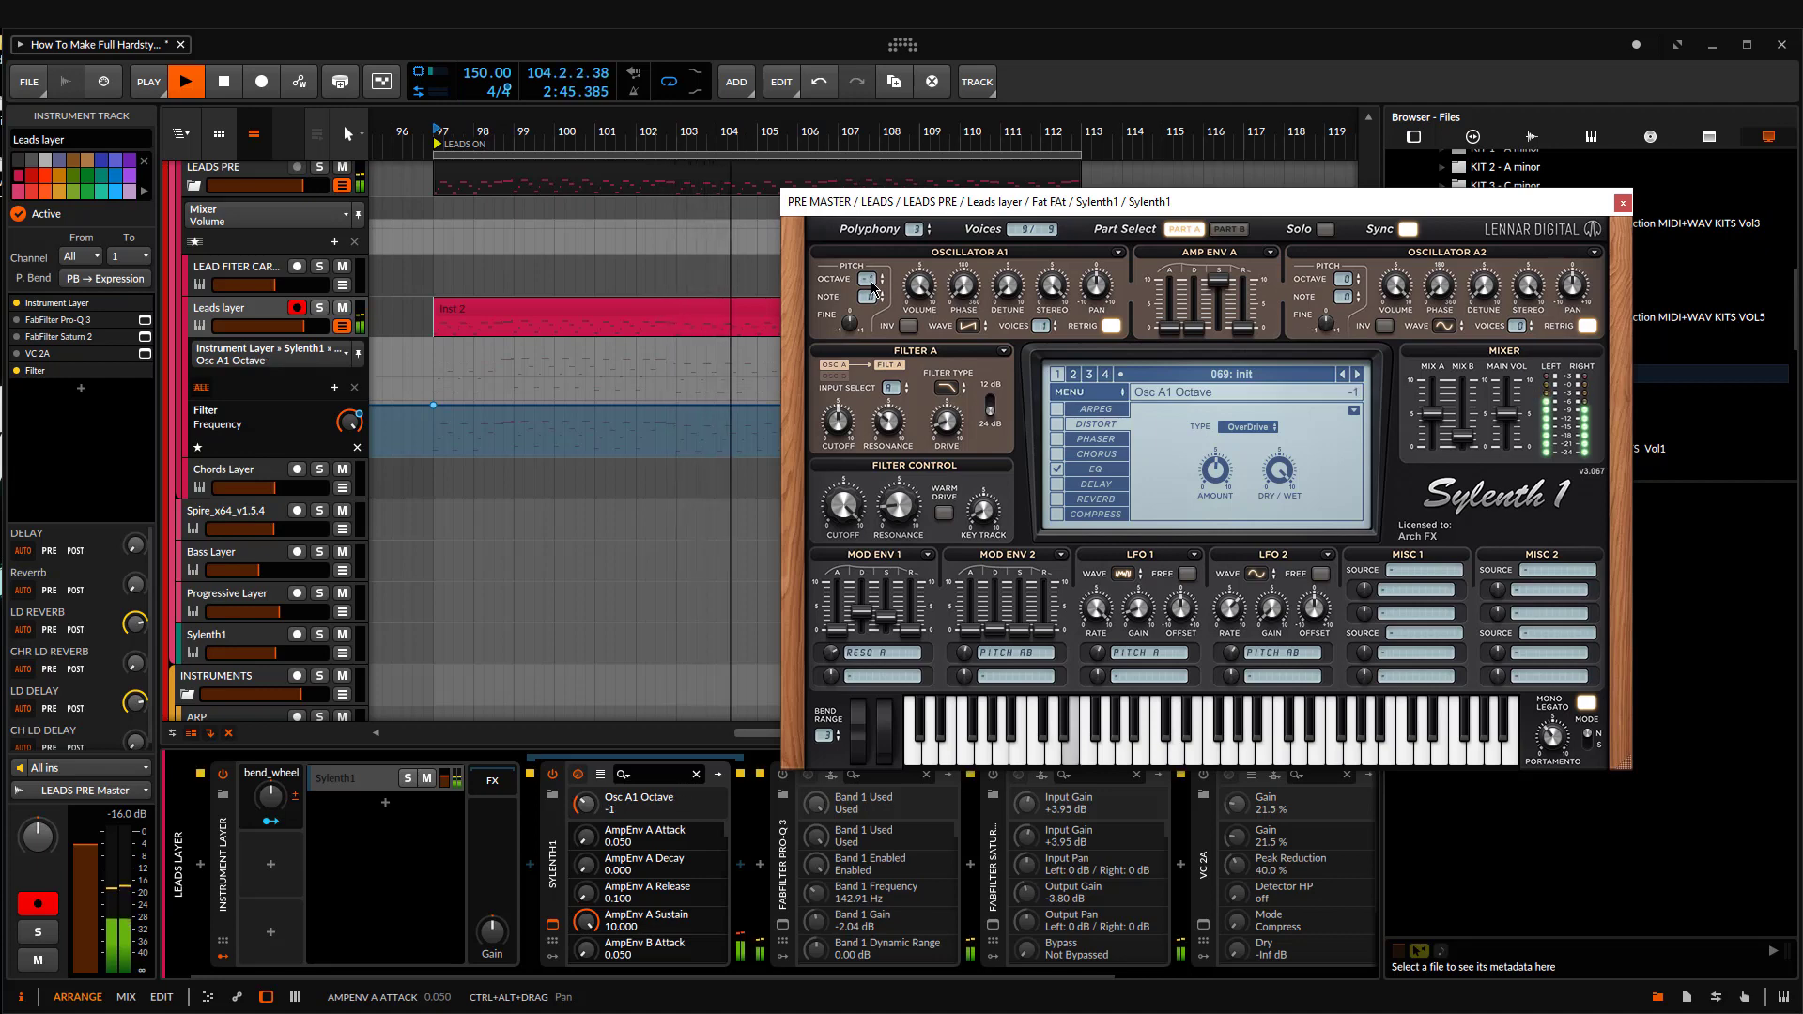
Step: Compare the Part B and Part A oscillator settings in Sylenth1, stopping playback and closing the instrument when done
left_click(1226, 229)
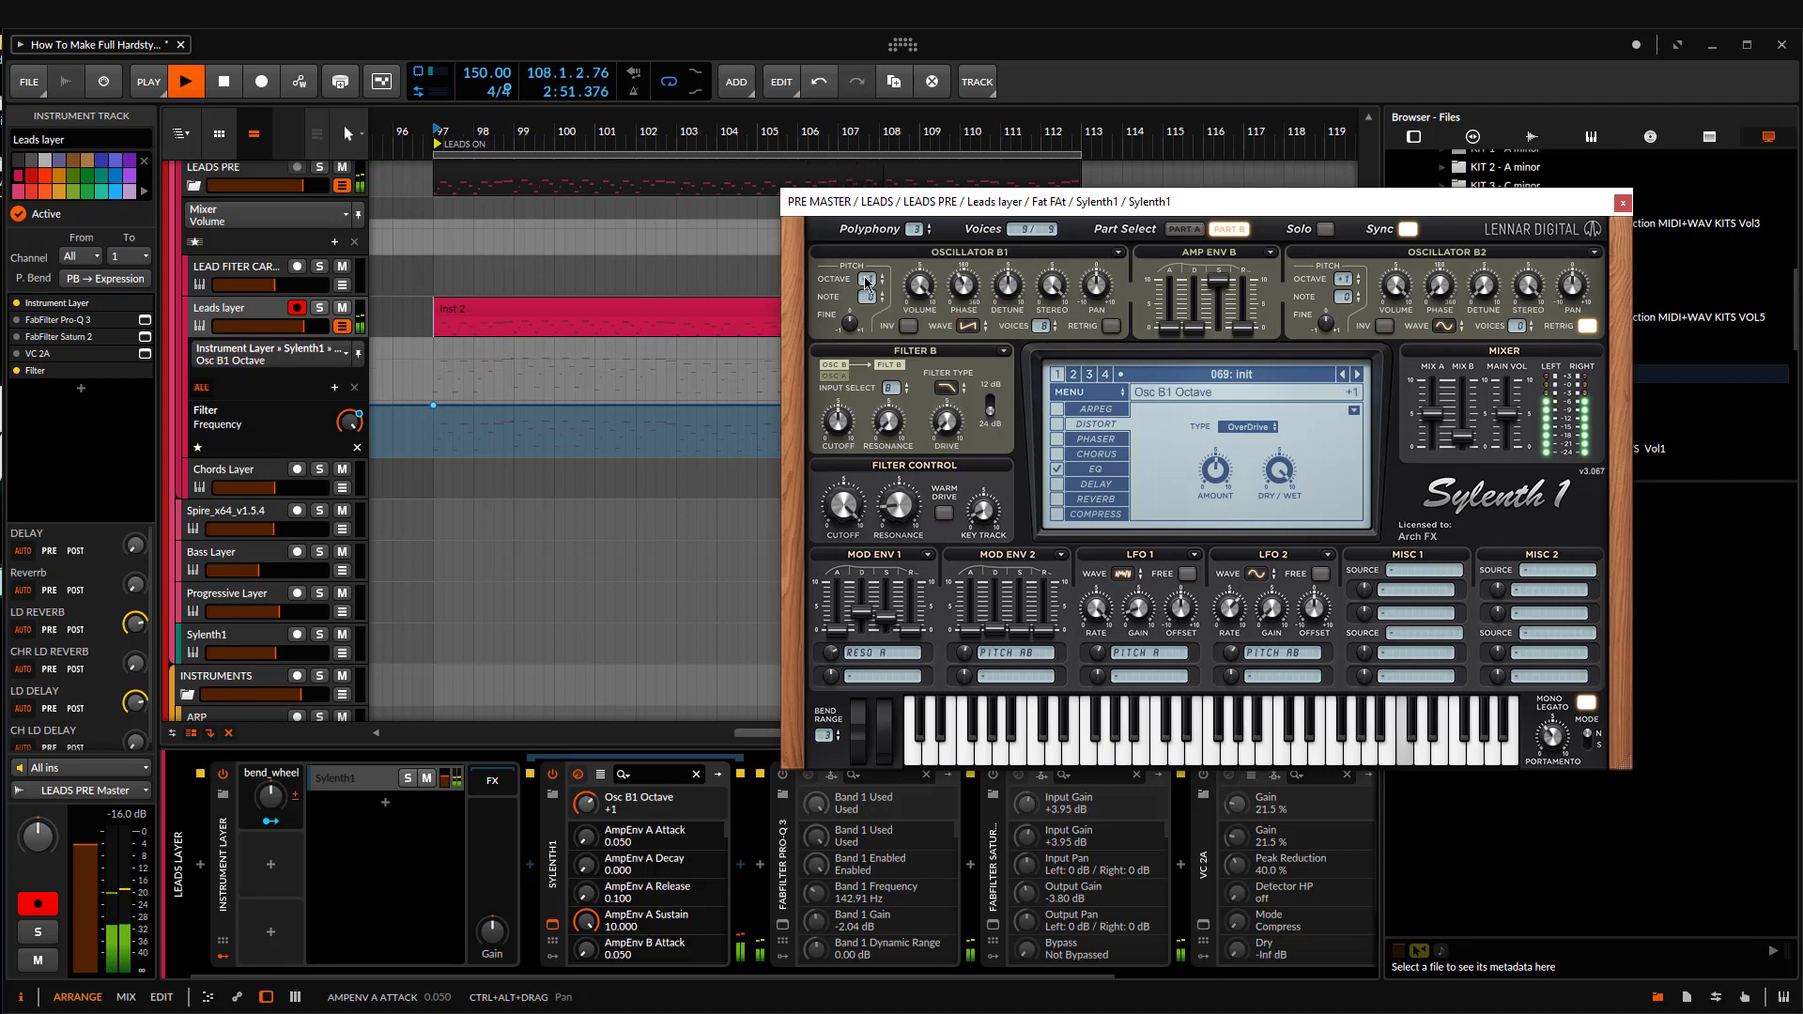
left_click(1183, 229)
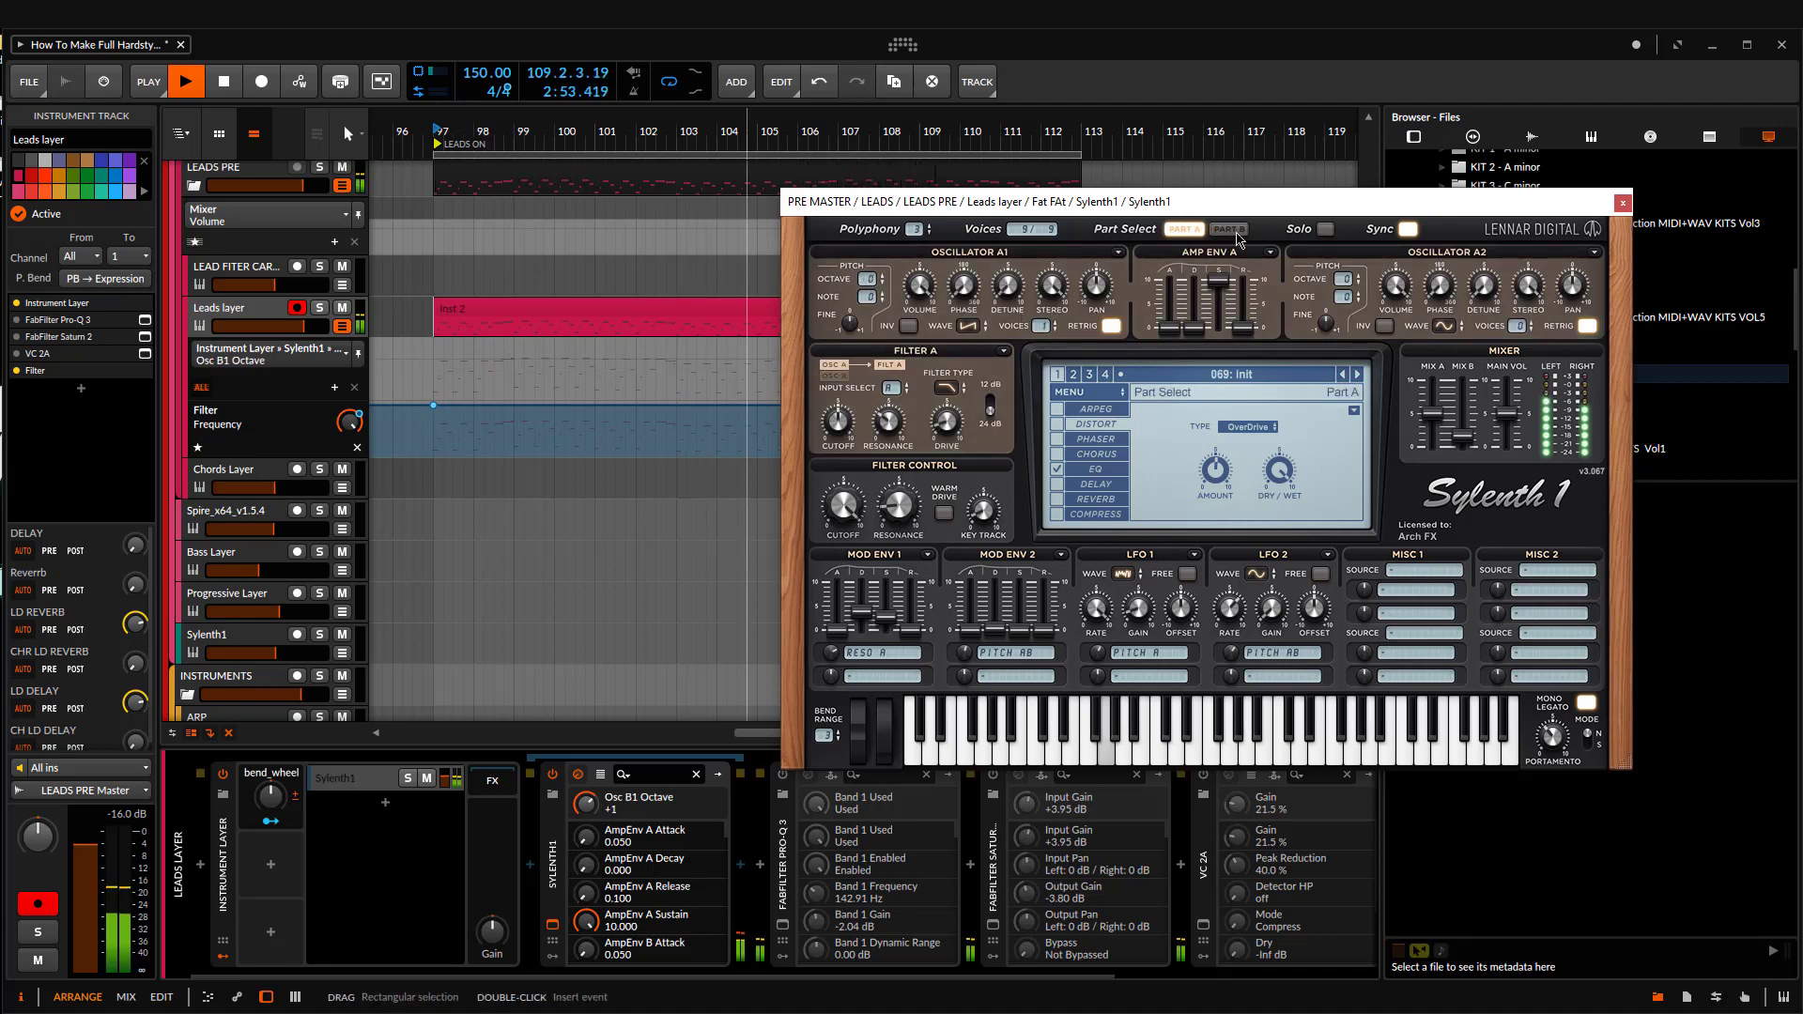
left_click(1230, 231)
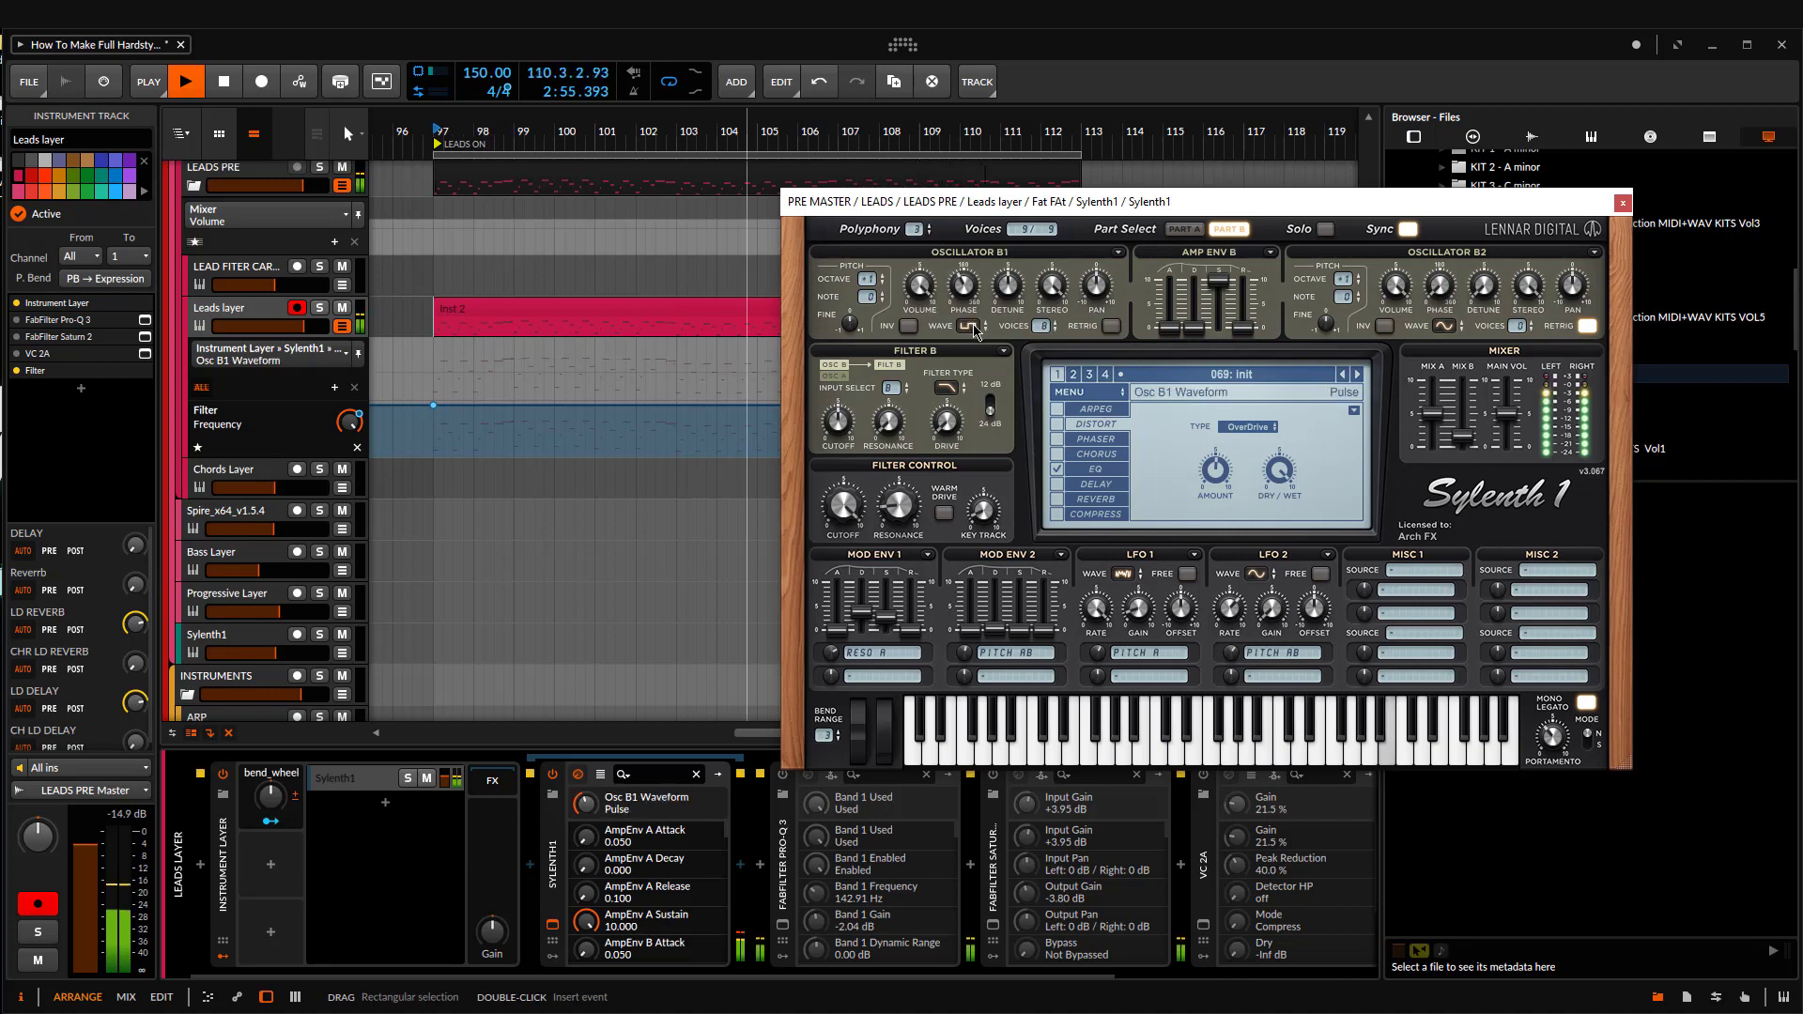
left_click(1191, 232)
key("space")
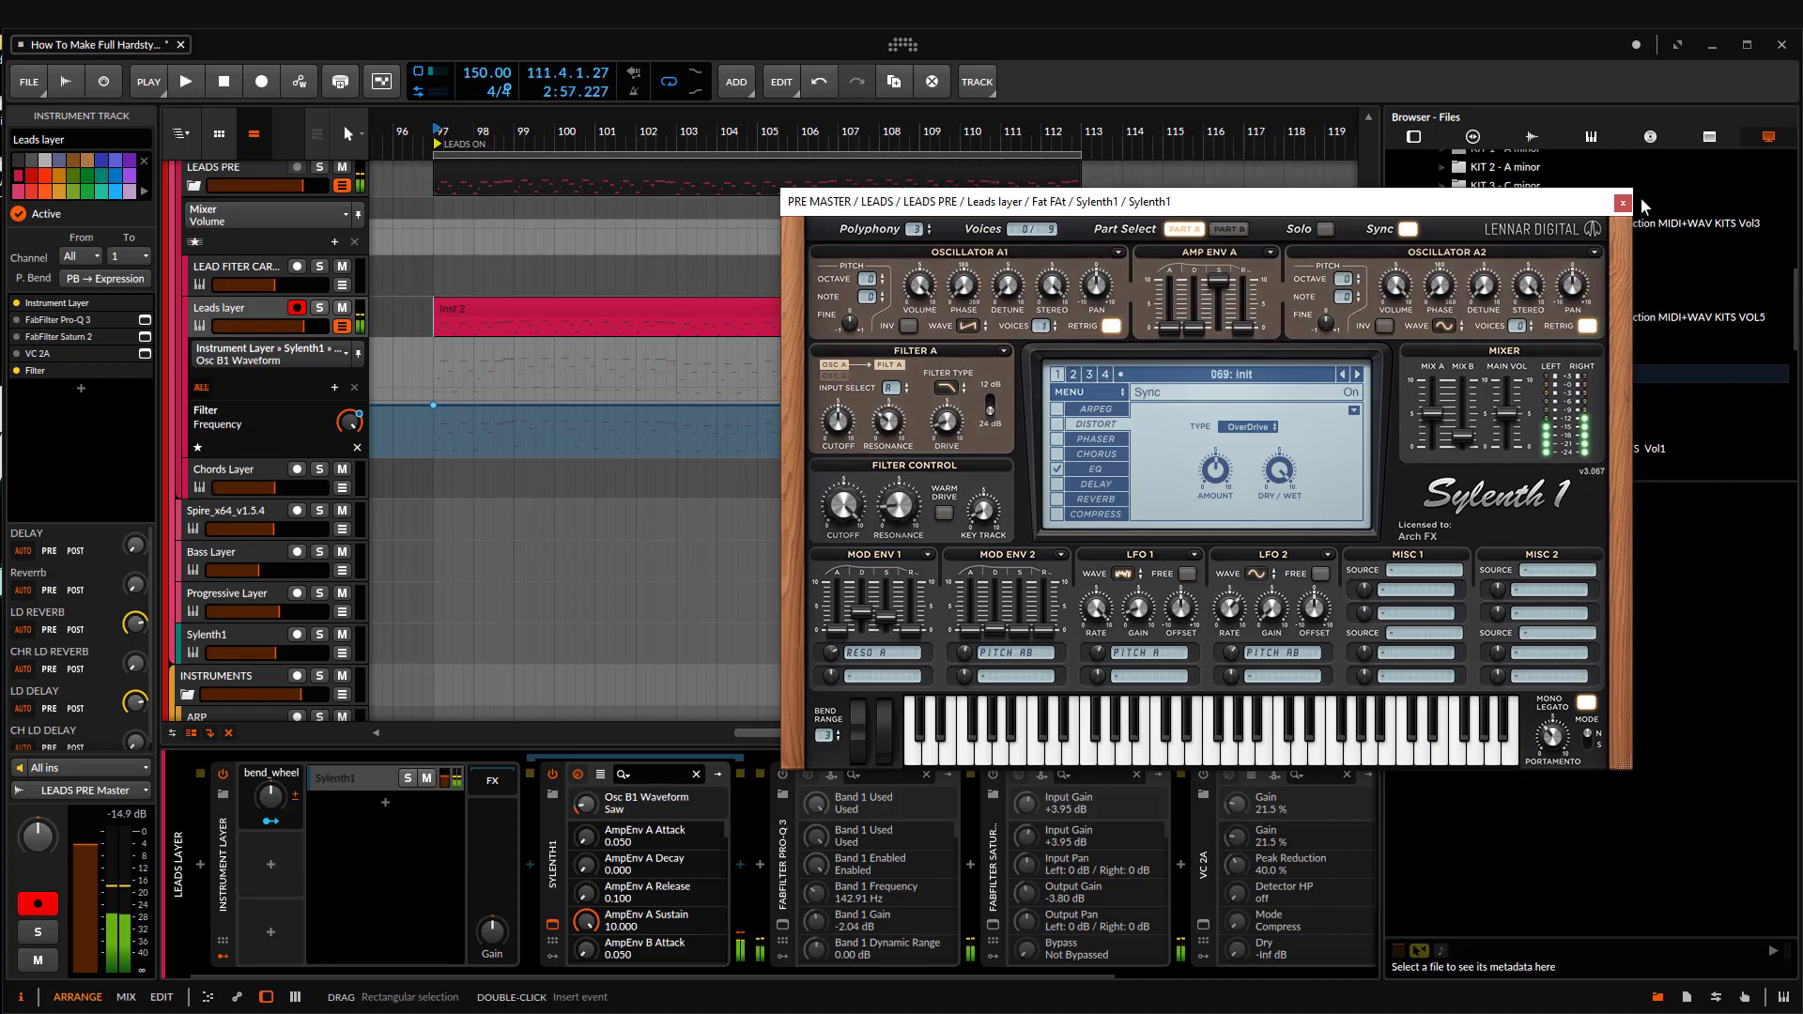
left_click(1622, 202)
Step: Select the Chords clip at bar 161 in Group 2, and move the Bassline clip to bar 97 on the Bass Layer track
scroll(654, 469, "down", 8)
scroll(643, 387, "down", 10)
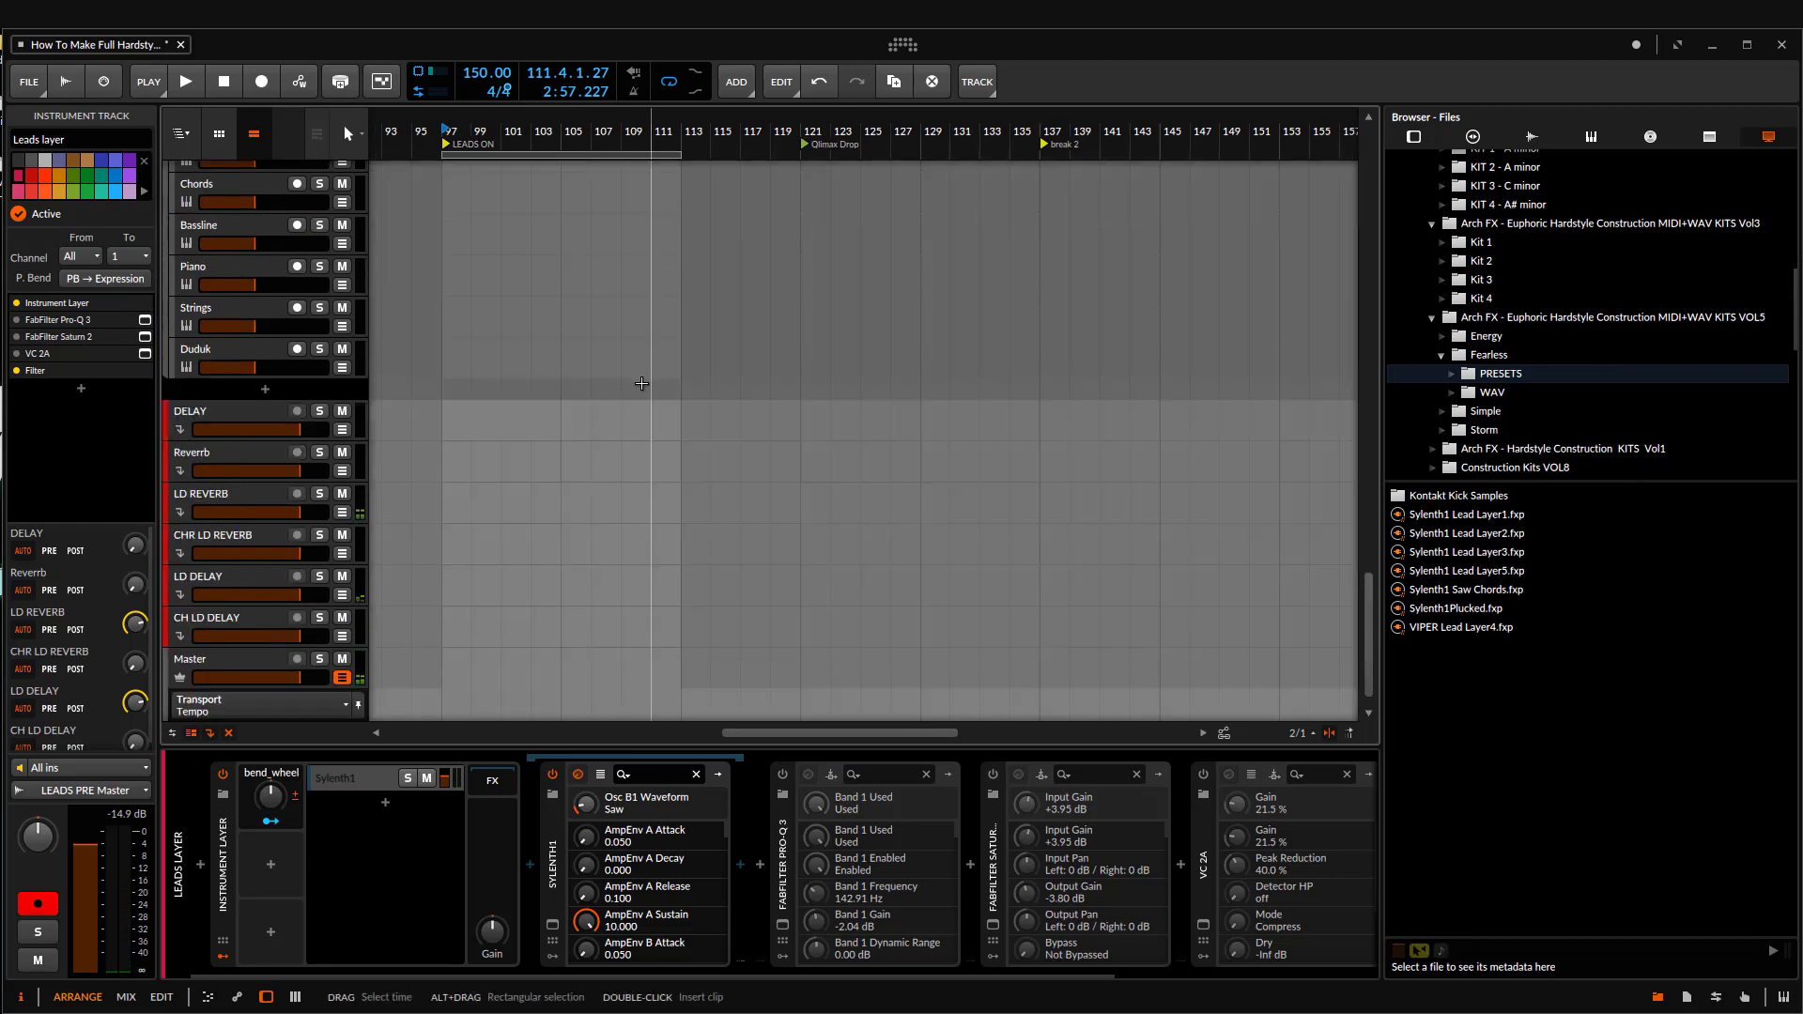
scroll(629, 383, "up", 10)
scroll(642, 462, "down", 5)
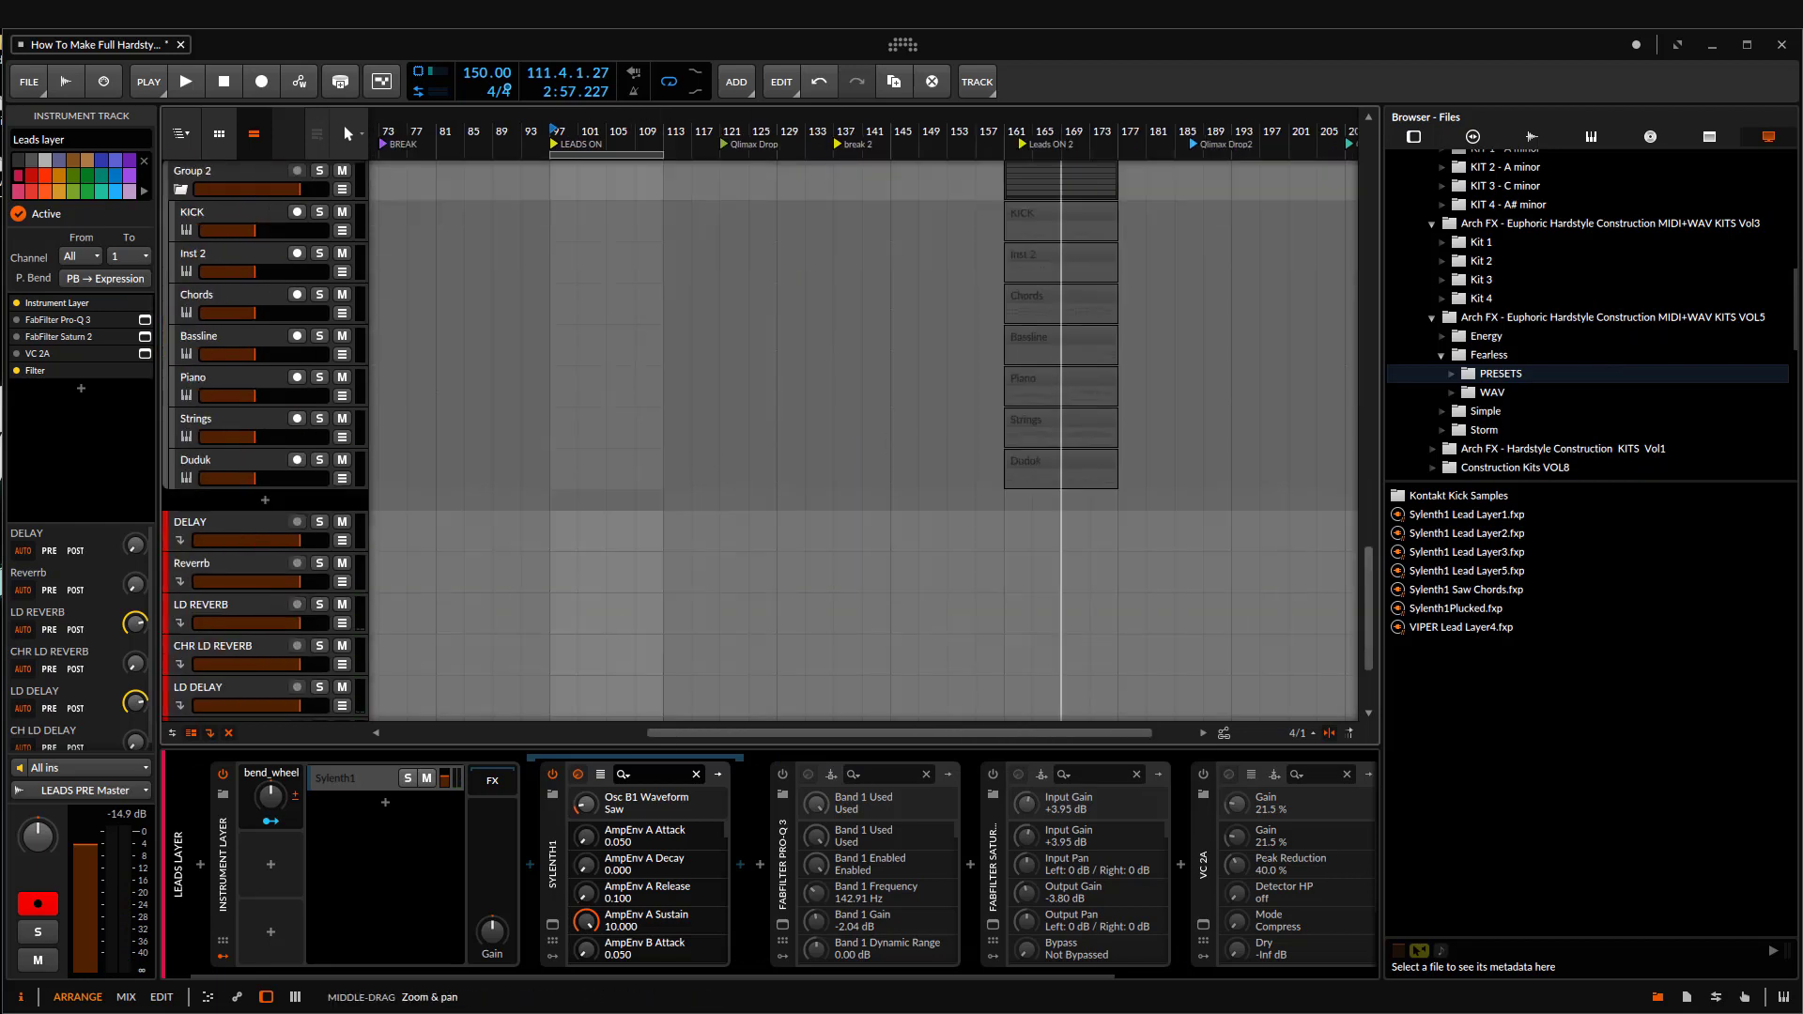
scroll(1080, 488, "up", 3)
scroll(1082, 497, "up", 3)
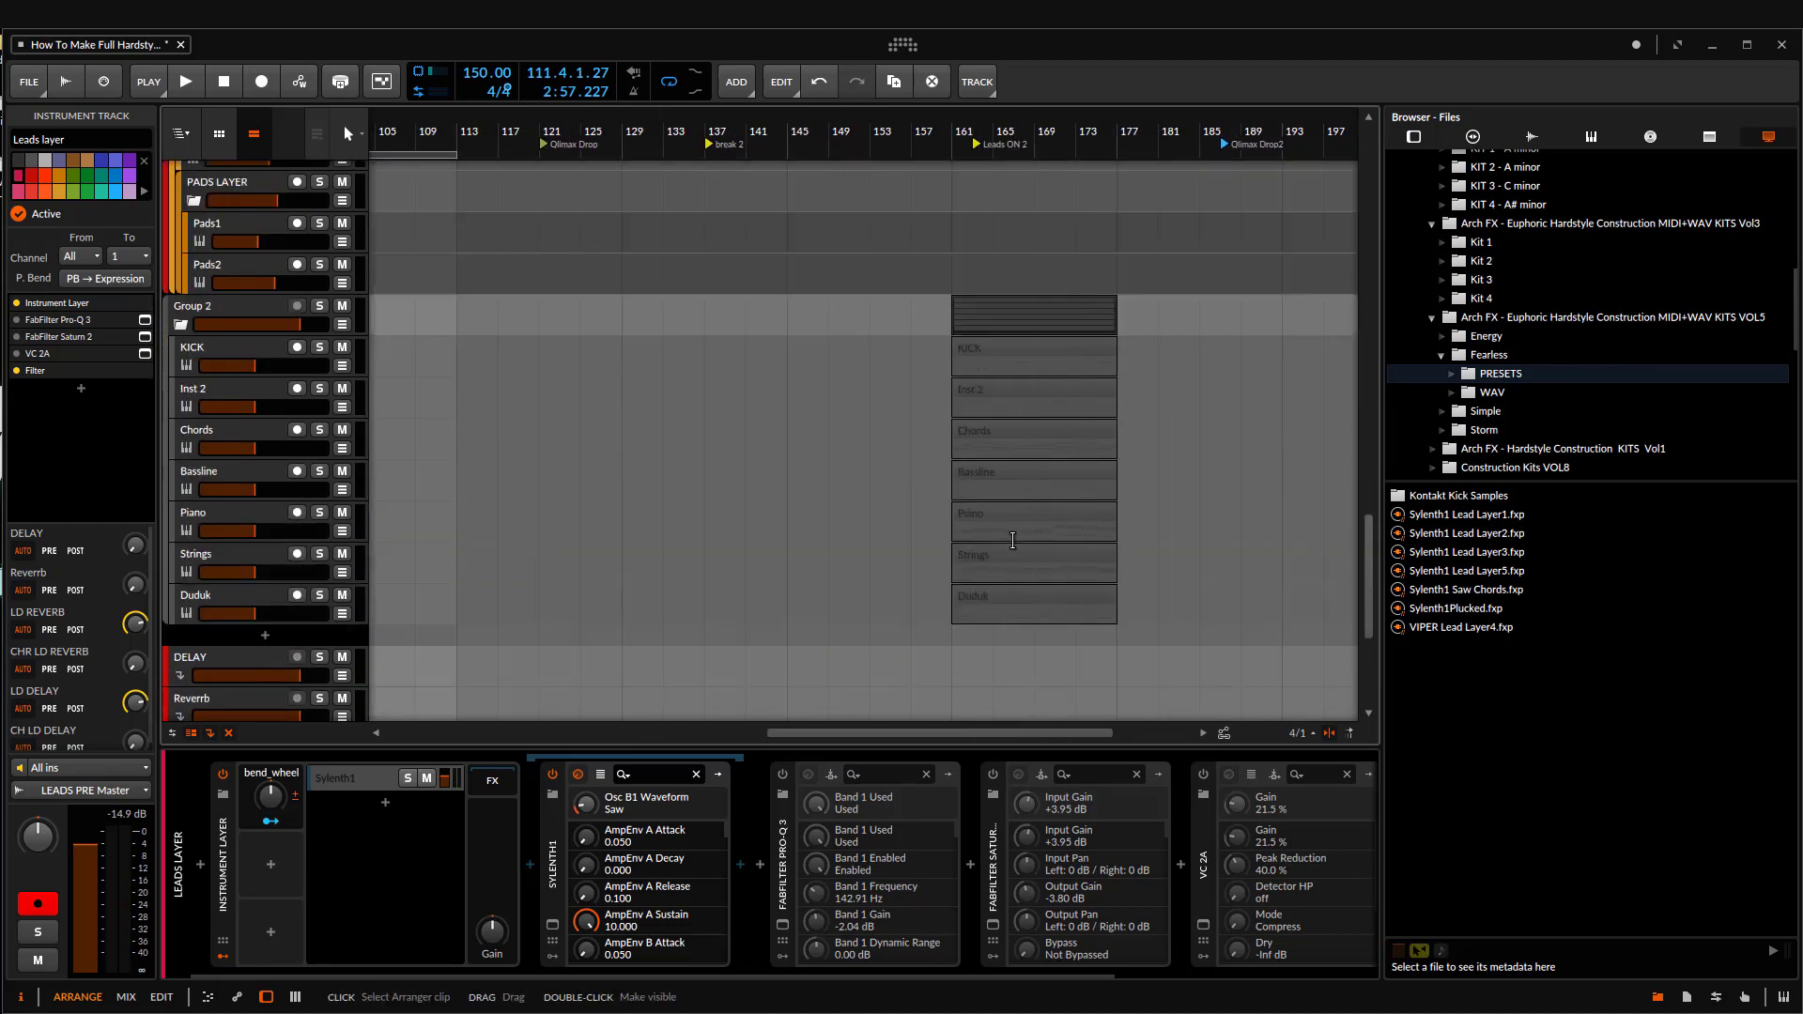
left_click(1047, 424)
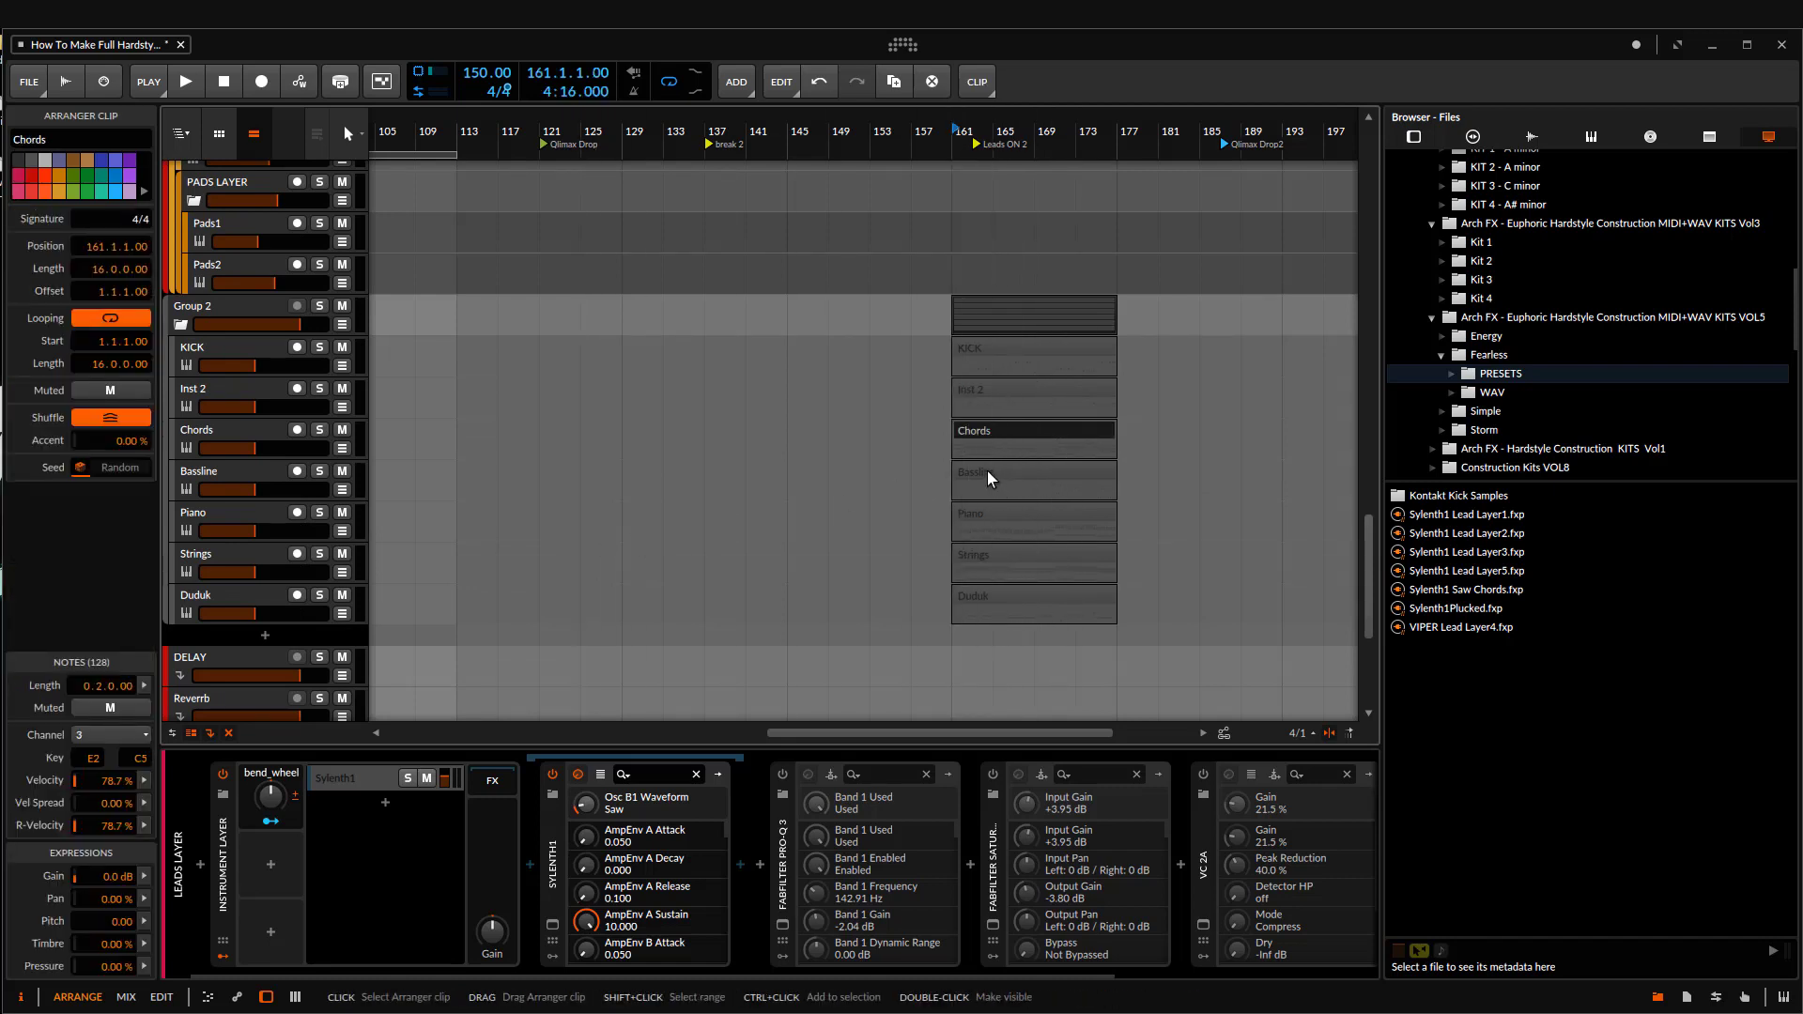
left_click_drag(988, 479, 560, 659)
Step: Delete the Chords clip at bar 161 from Group 2
scroll(561, 657, "down", 5)
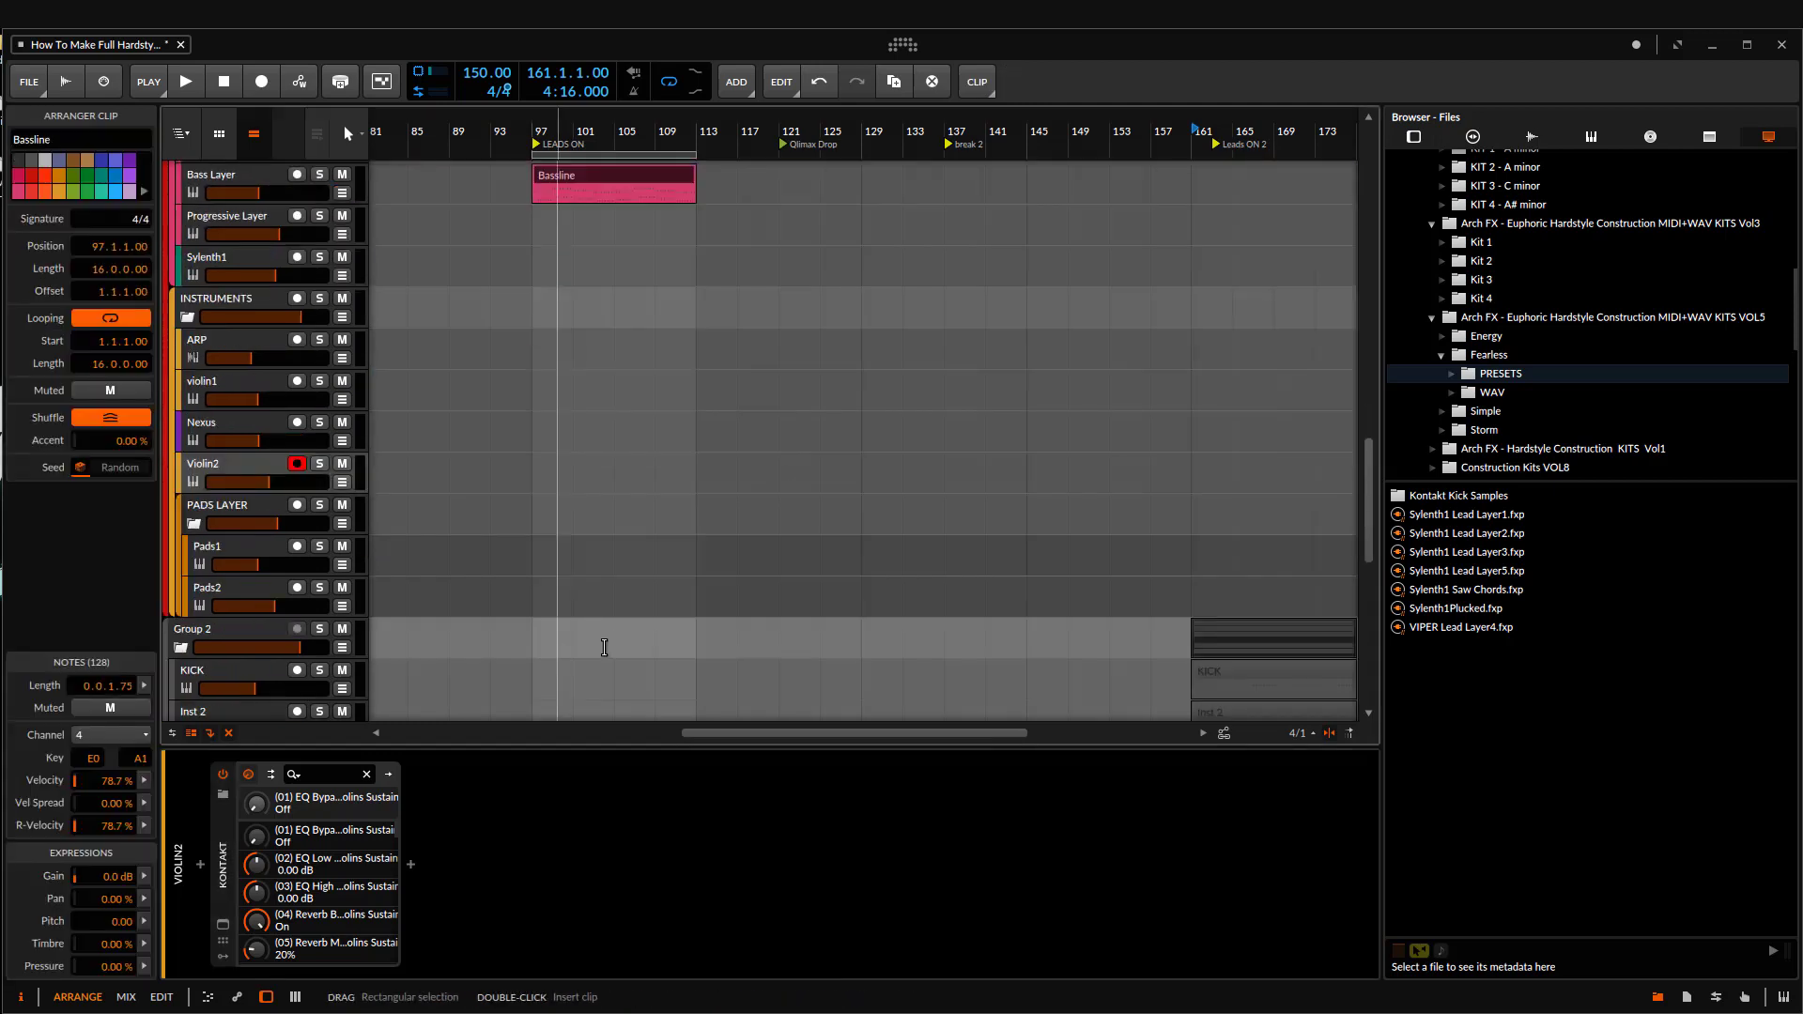
scroll(986, 408, "down", 4)
left_click_drag(996, 399, 723, 320)
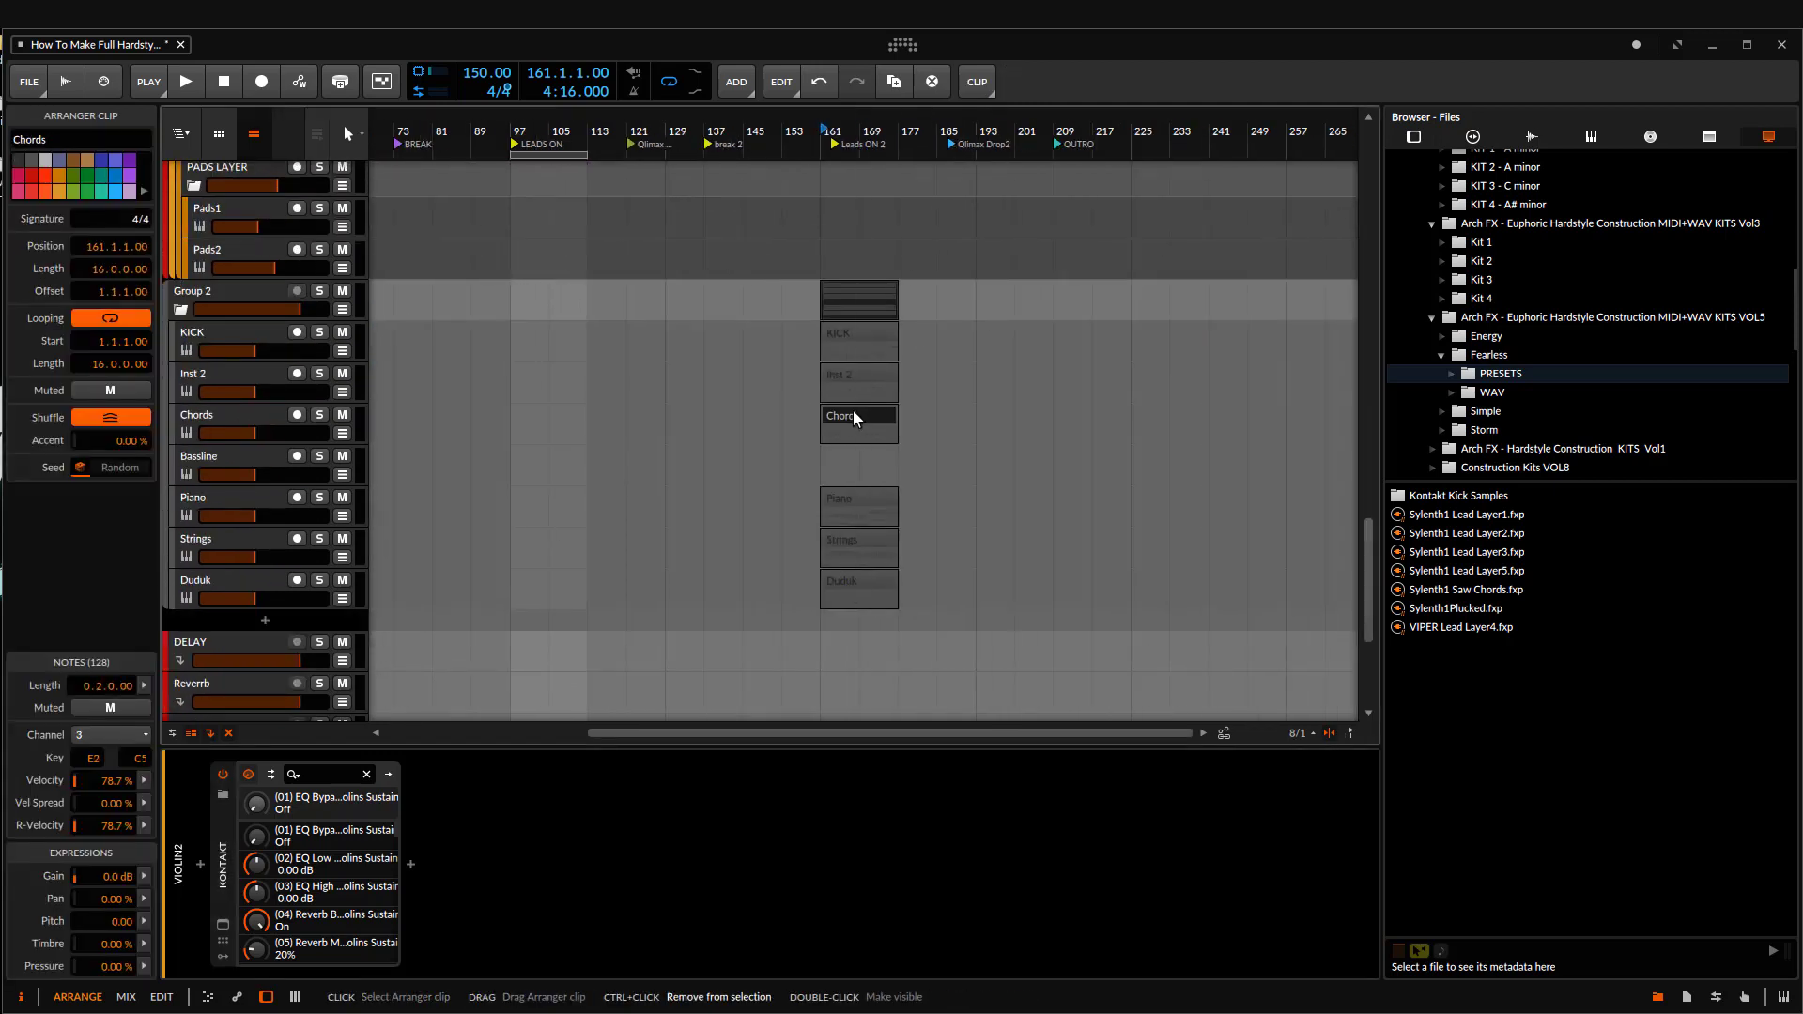
key("Delete")
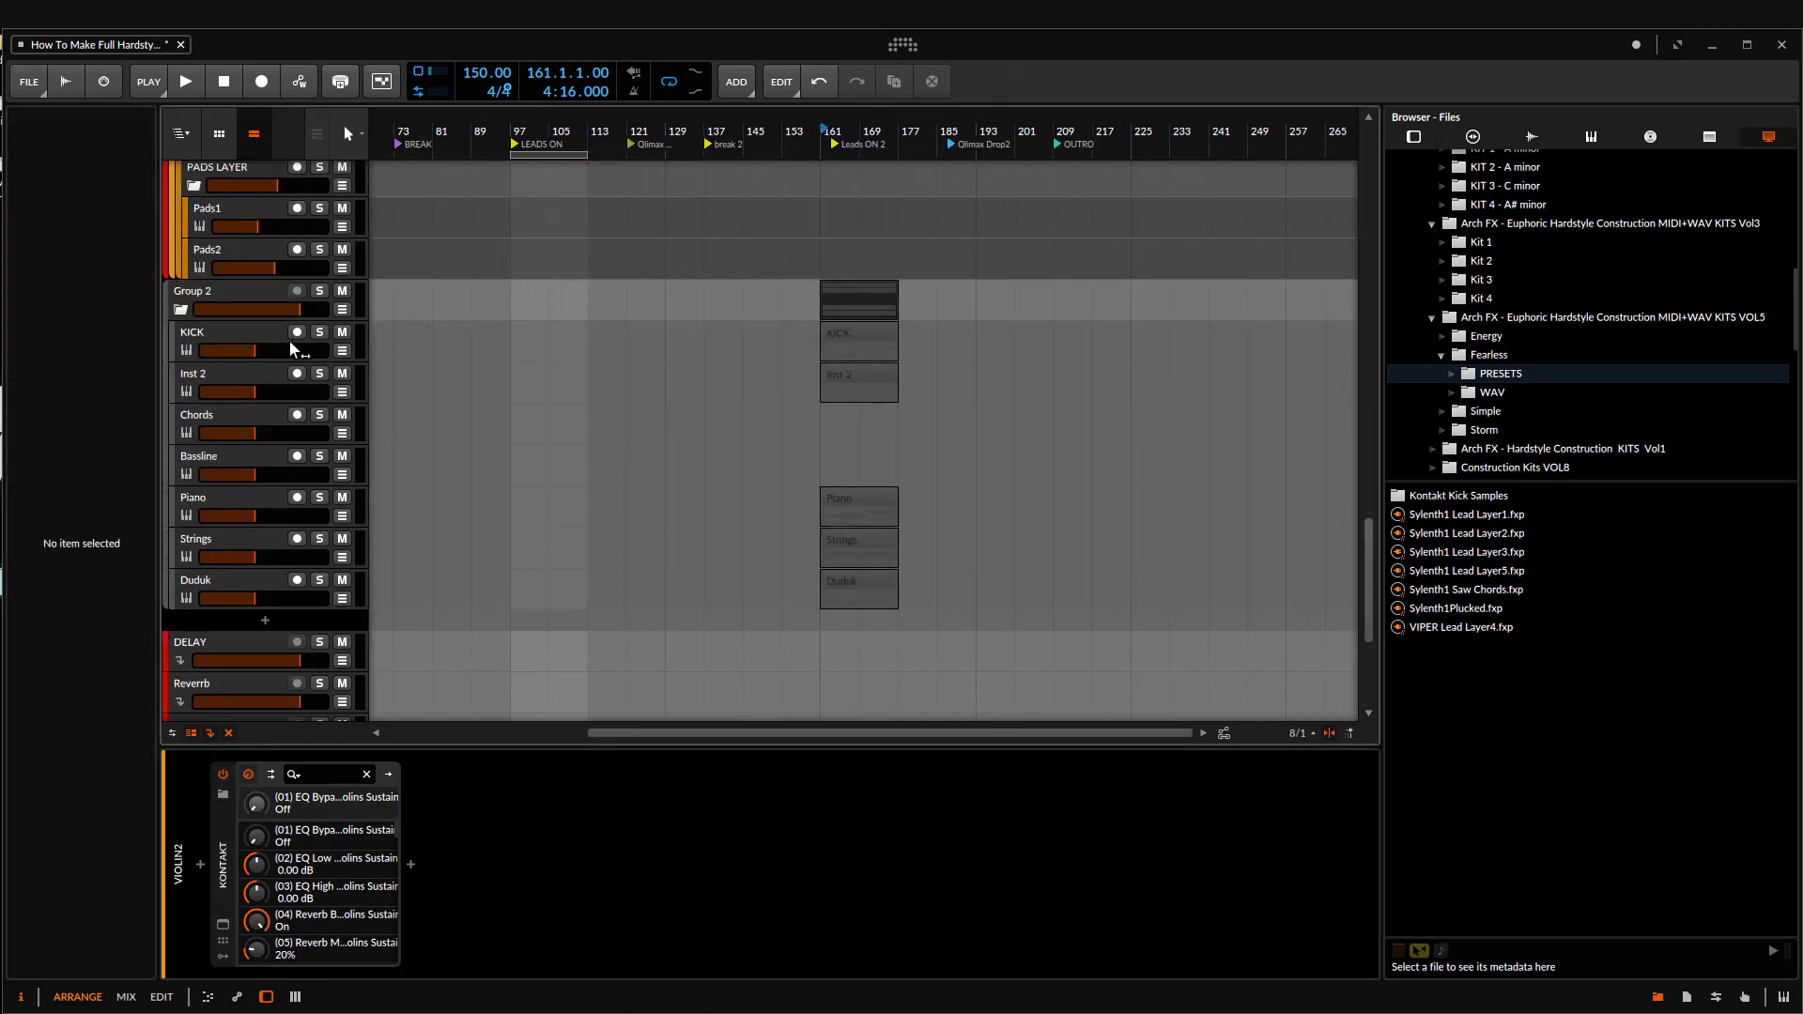
Step: Delete the Group 2 track group, and paste the Chords clip at bar 97 on the Progressive Layer track
left_click(211, 297)
key("Delete")
scroll(521, 414, "up", 6)
scroll(516, 415, "up", 3)
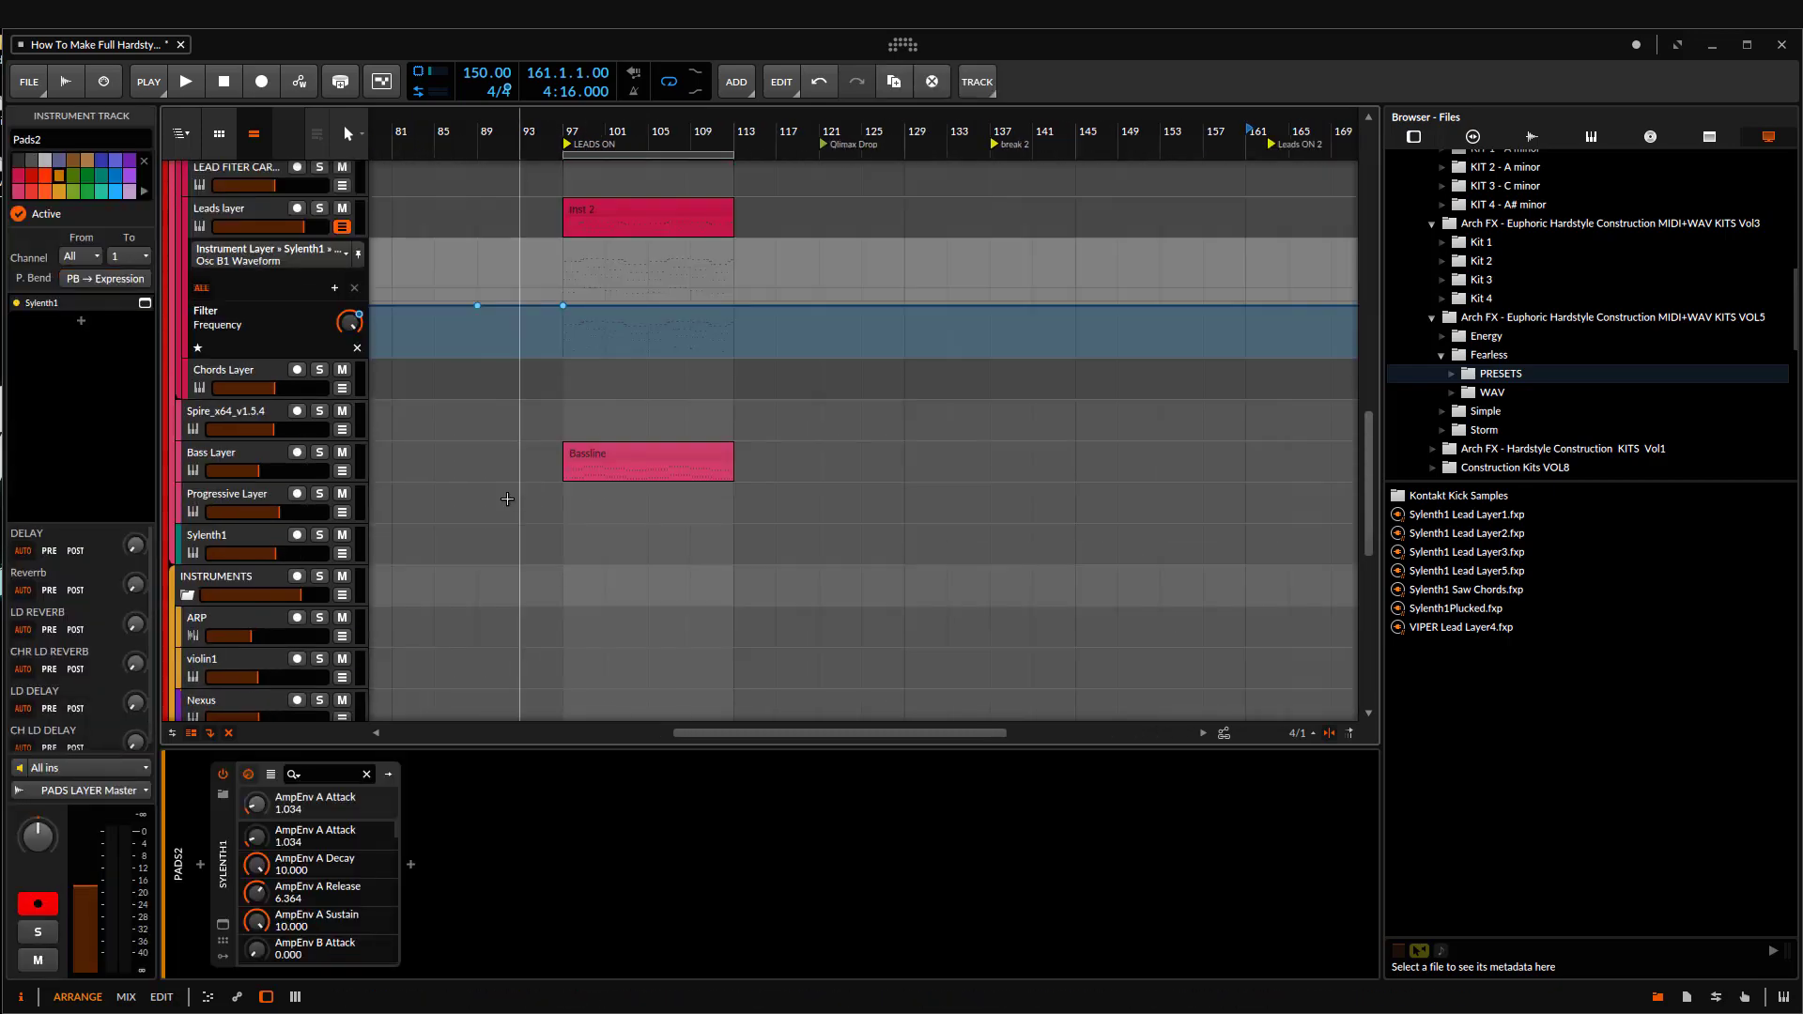
left_click(564, 504)
key("ctrl+v")
Step: Solo the Progressive Layer track, audition it from bar 97, and open its Chords clip for note editing
scroll(611, 596, "up", 5)
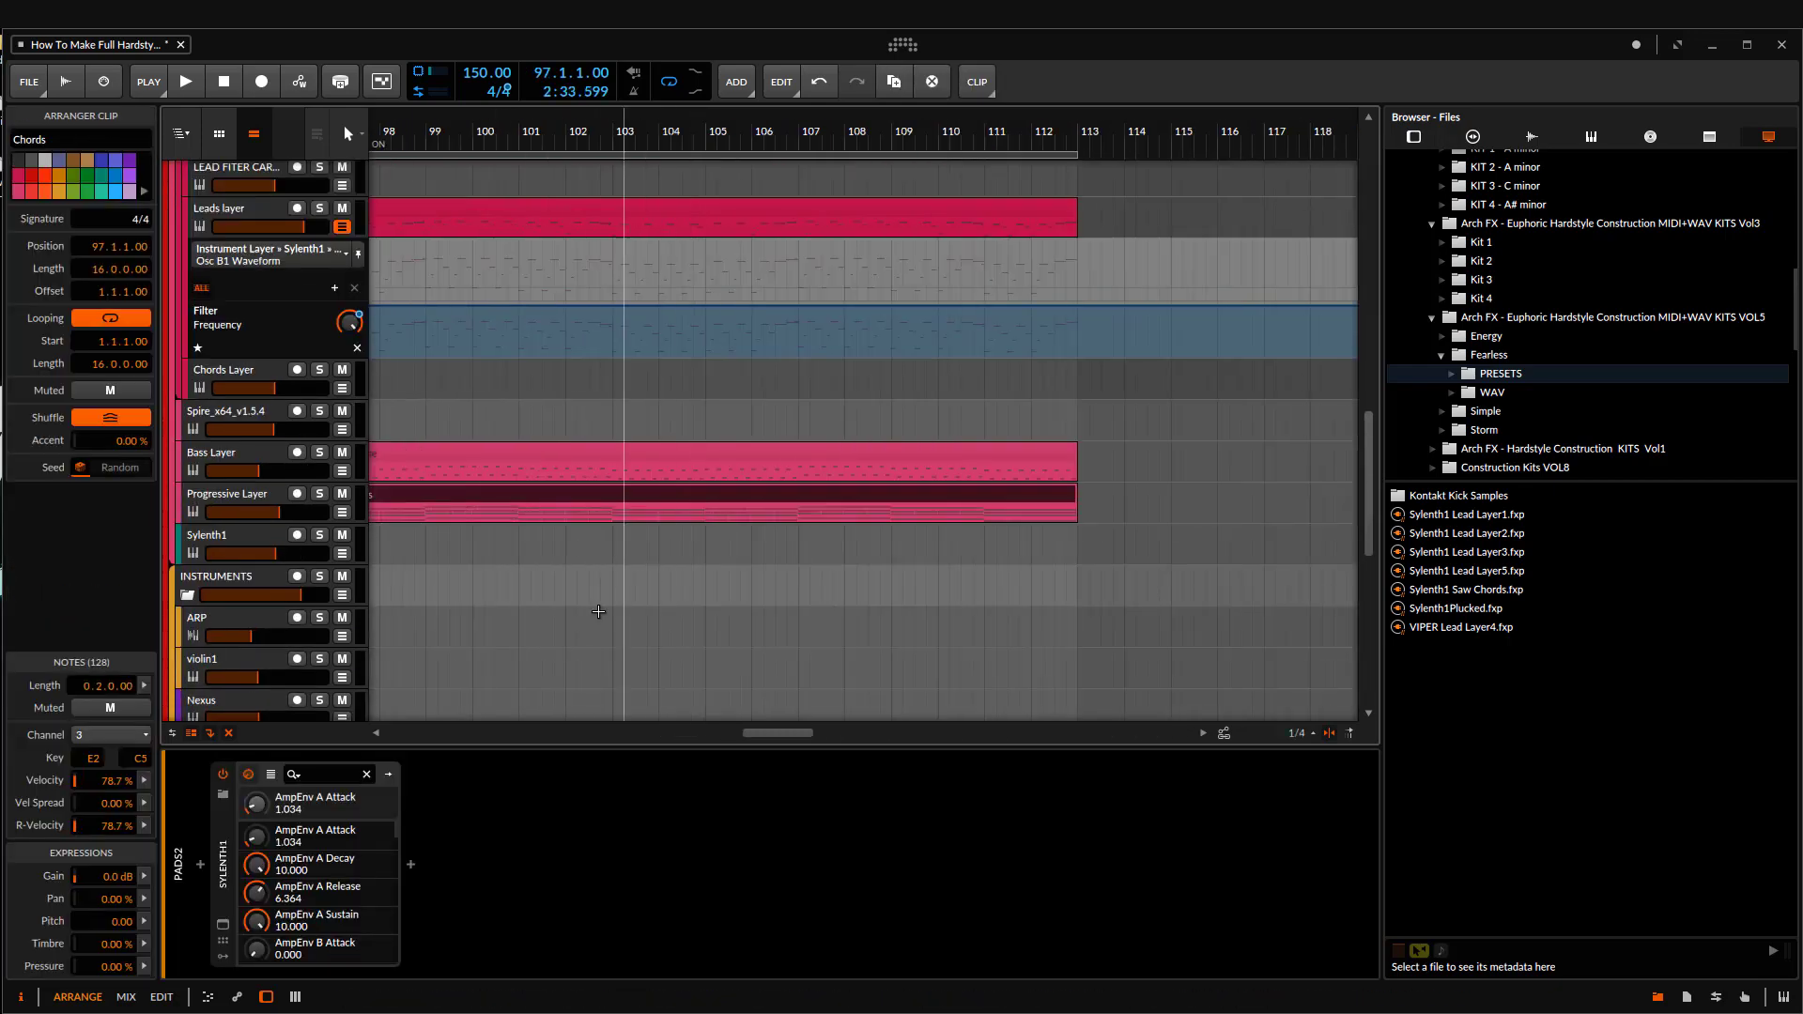
left_click(320, 493)
scroll(658, 507, "down", 4)
key("space")
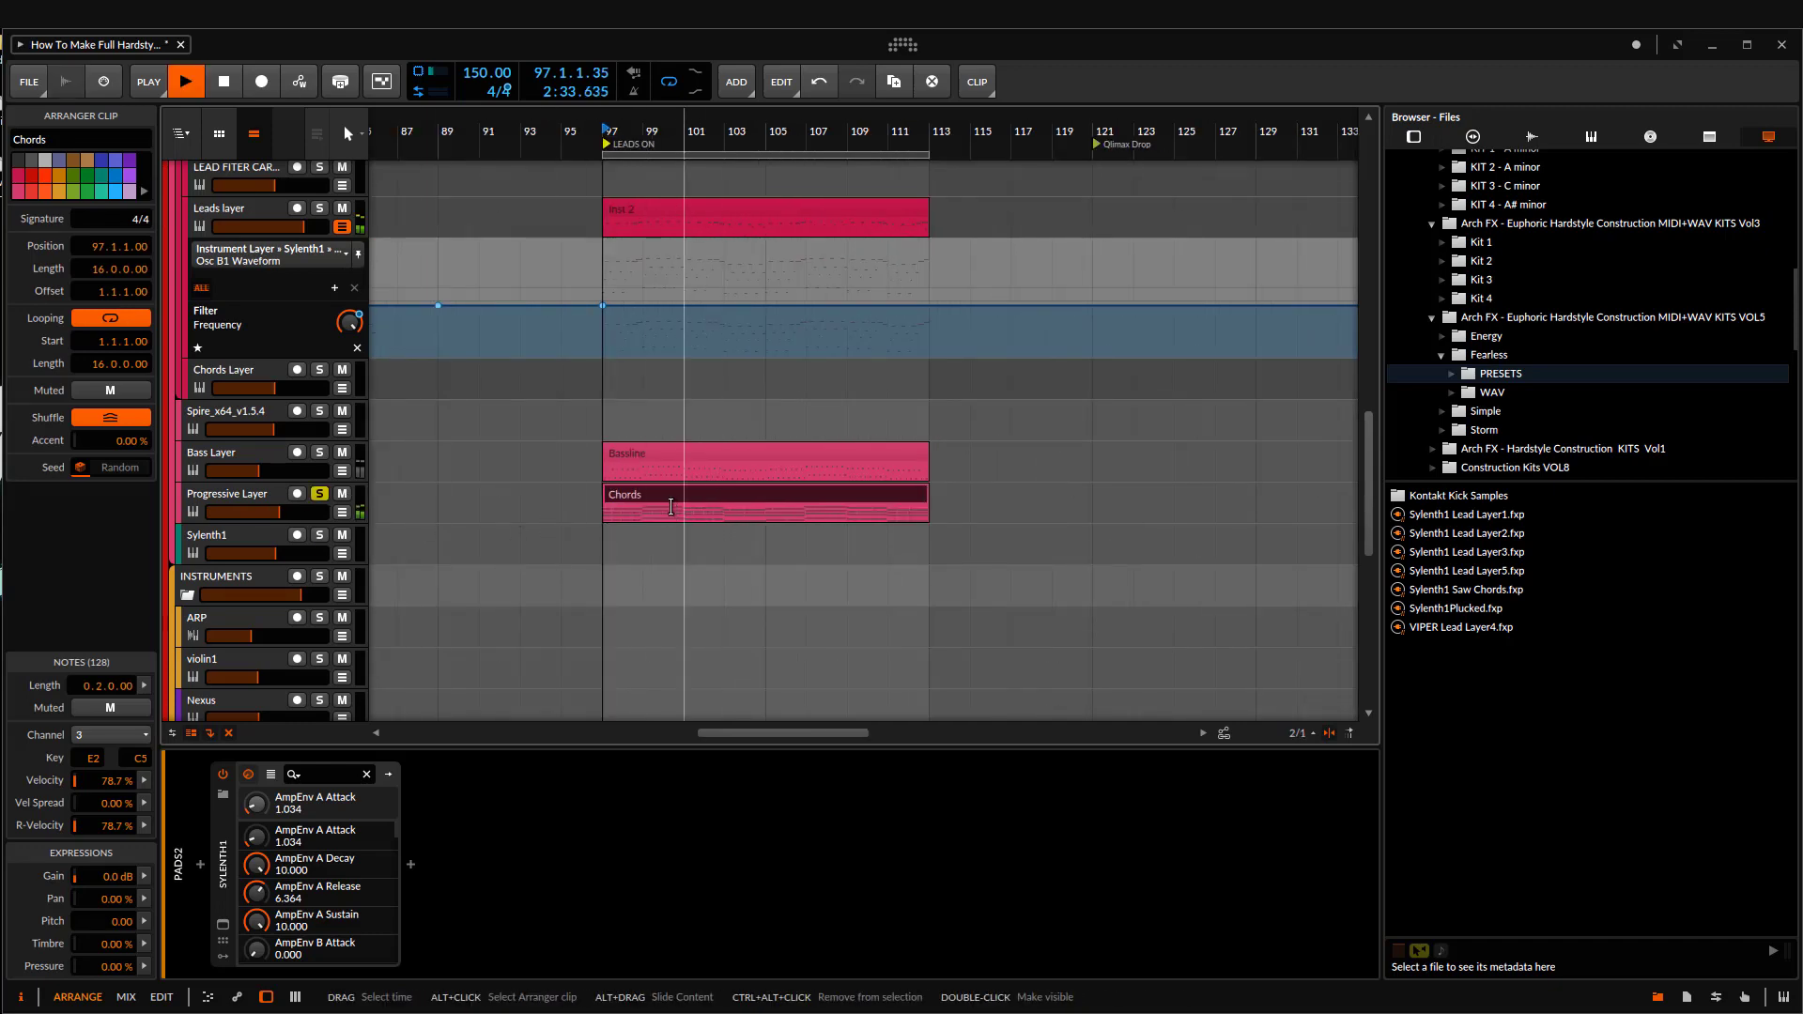
double_click(670, 506)
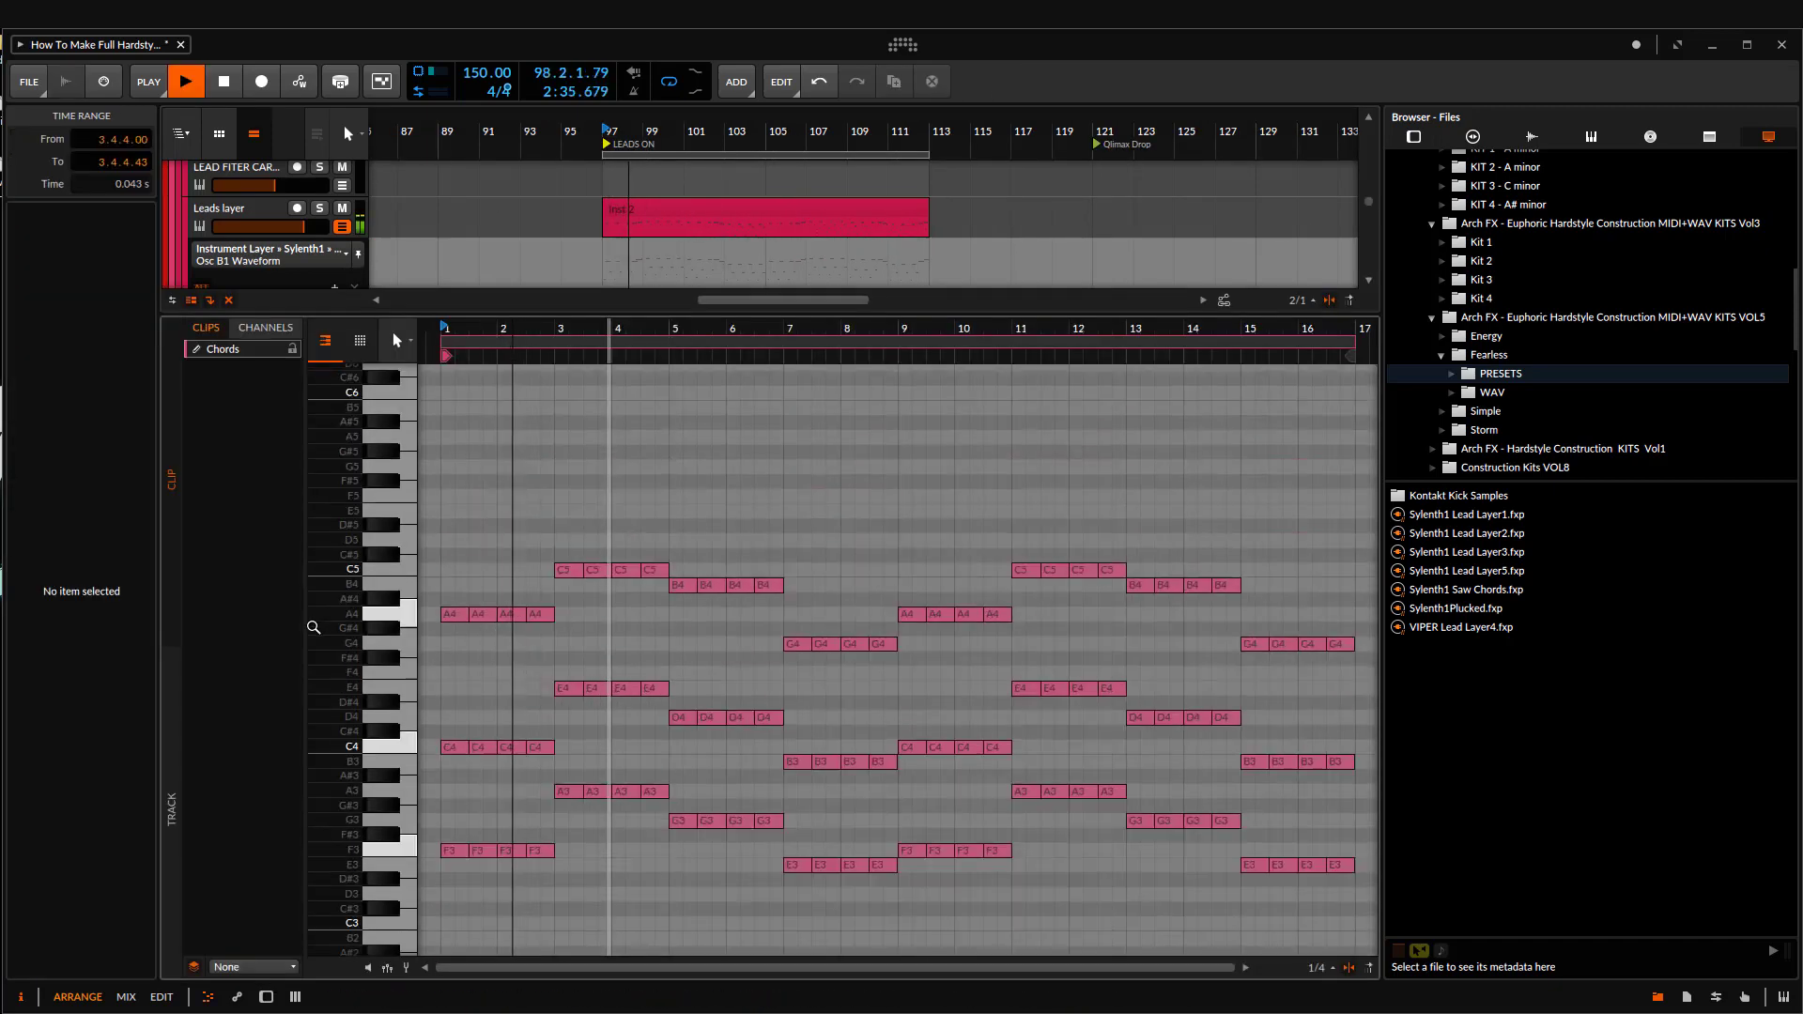
left_click_drag(375, 514, 432, 490)
left_click_drag(553, 328, 615, 413)
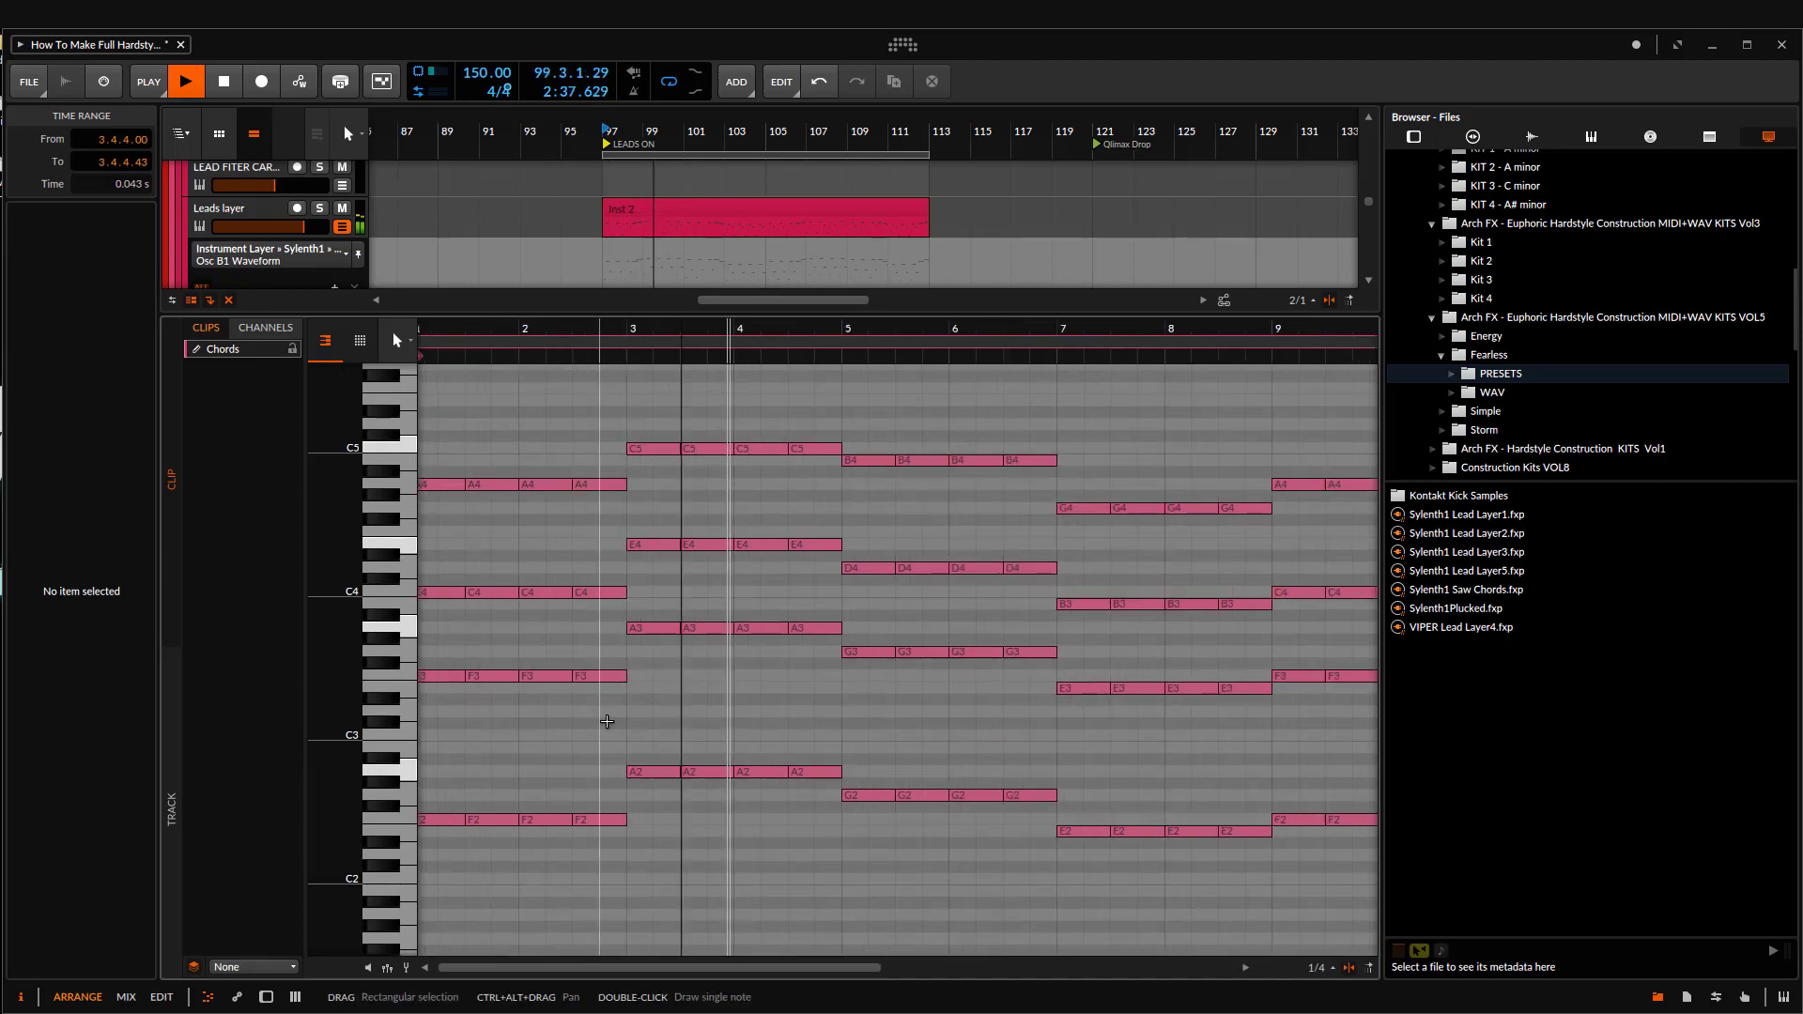
key("space")
Step: Delete the repeated chords in bars 1 to 8 of the Chords clip, keeping only the first of each two-bar block
left_click_drag(588, 835, 476, 414)
left_click_drag(497, 423, 501, 381)
left_click_drag(650, 525, 674, 601)
key("Delete")
left_click_drag(769, 786, 682, 404)
key("Delete")
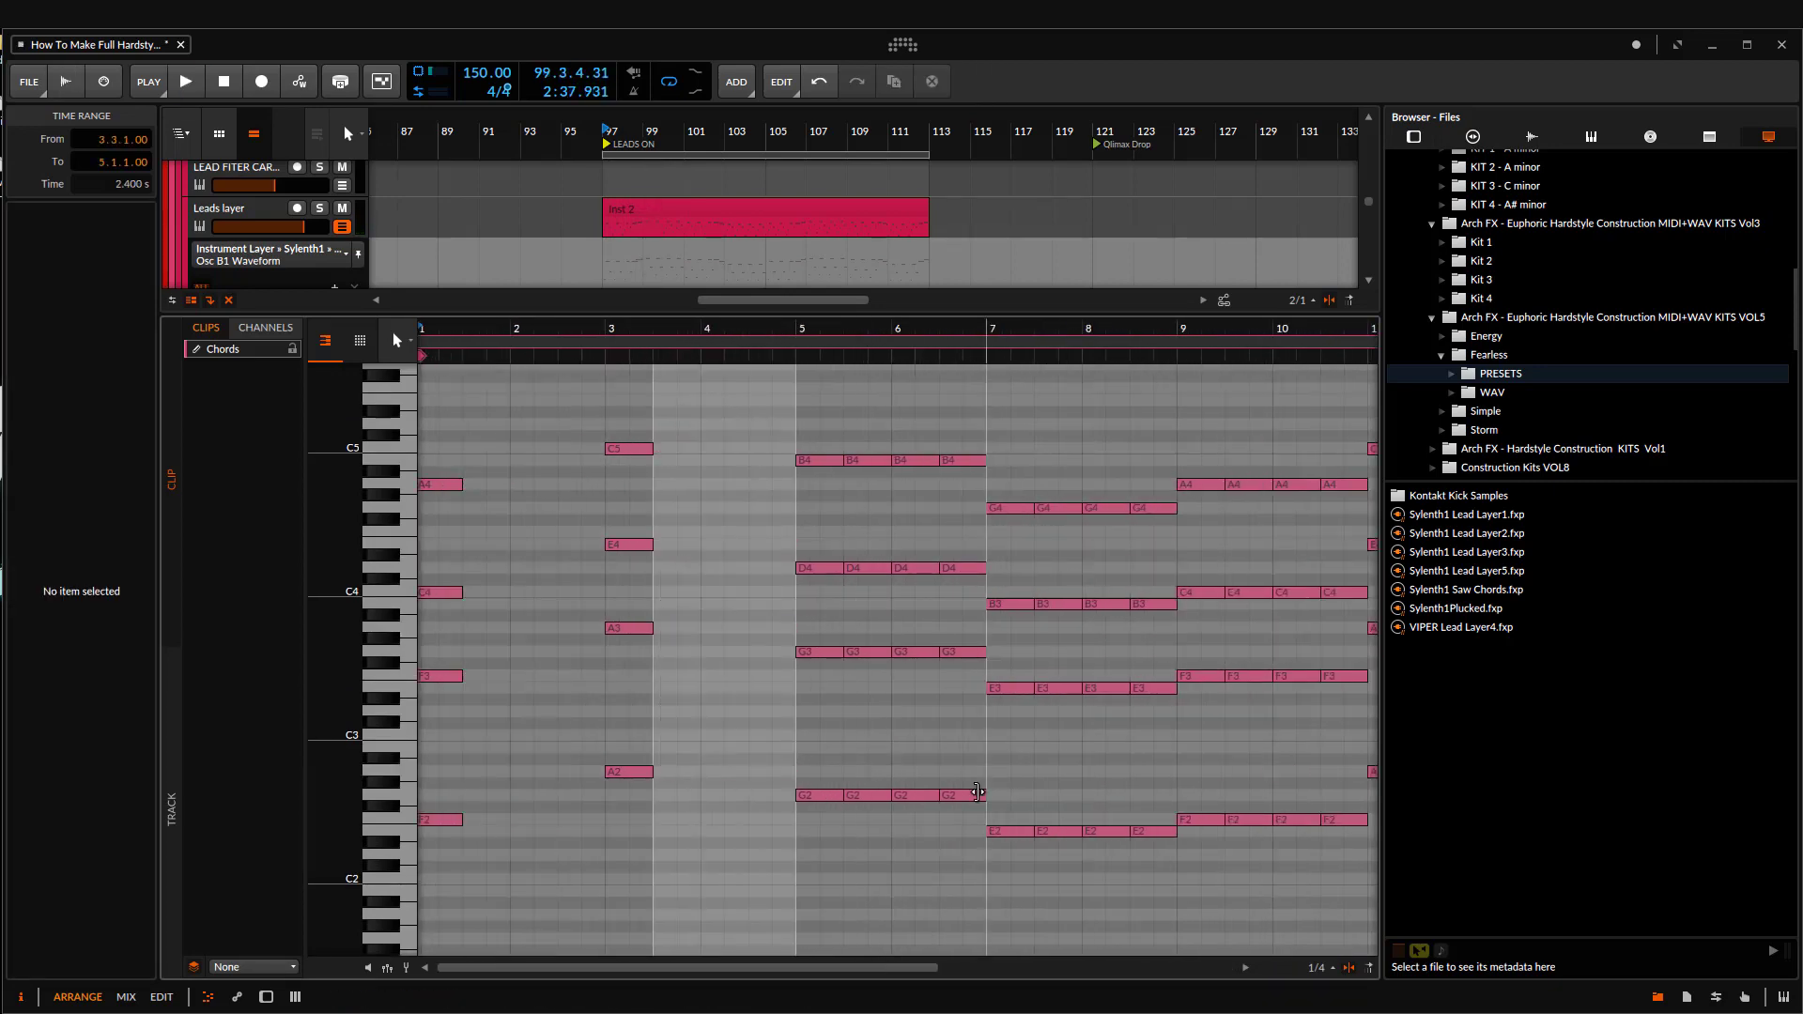
left_click_drag(952, 846, 885, 463)
key("Delete")
left_click_drag(1153, 871, 1059, 490)
key("Delete")
Step: Remove the repeated chords from bars 9 to 16 of the clip, keeping only the first chord of each two-bar block
left_click_drag(1046, 629, 741, 588)
left_click_drag(906, 686, 1002, 873)
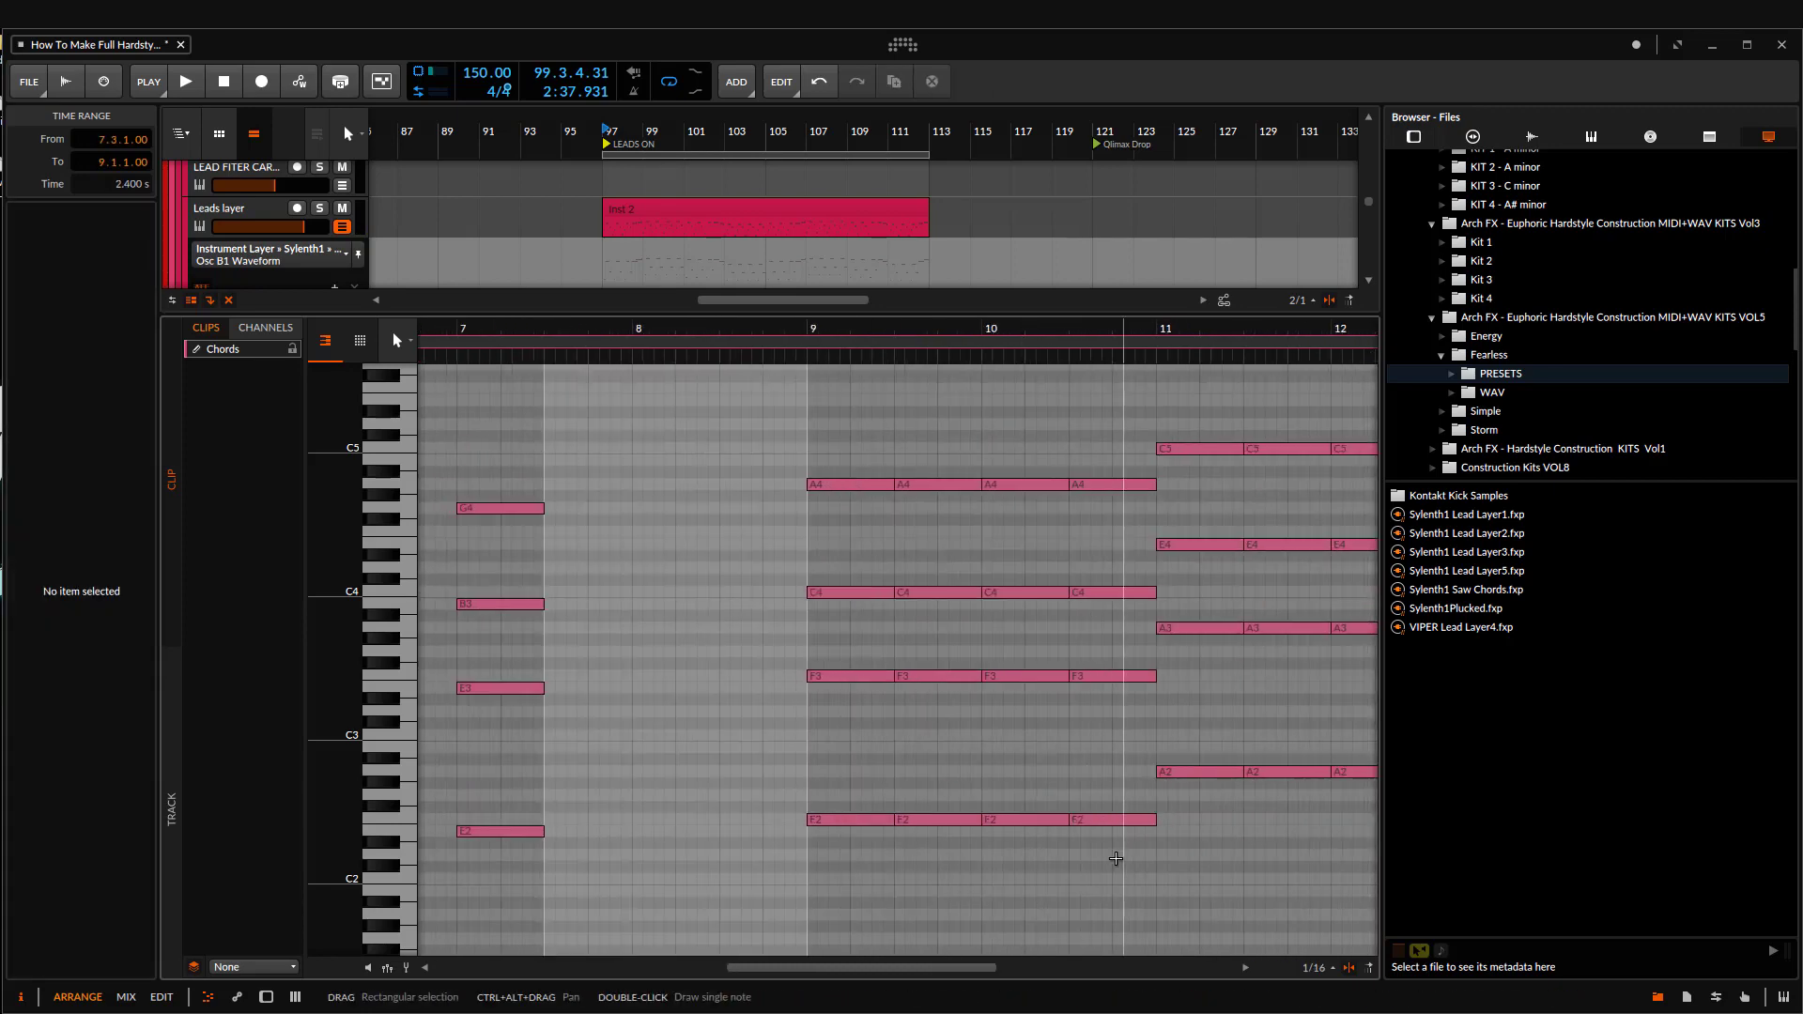
left_click_drag(1119, 858, 928, 468)
key("Delete")
scroll(793, 572, "right", 5)
left_click_drag(1025, 826, 806, 443)
key("Delete")
scroll(817, 526, "down", 5)
scroll(853, 760, "up", 5)
left_click_drag(962, 902, 768, 453)
key("Delete")
scroll(845, 564, "down", 5)
left_click_drag(931, 892, 803, 870)
key("Delete")
key("Delete")
Step: Lengthen all remaining chord notes to two bars each, and copy the Chords clip to bar 97 on the Chords Layer track
left_click_drag(802, 871, 995, 710)
scroll(857, 756, "down", 5)
key("ctrl+a")
key("a")
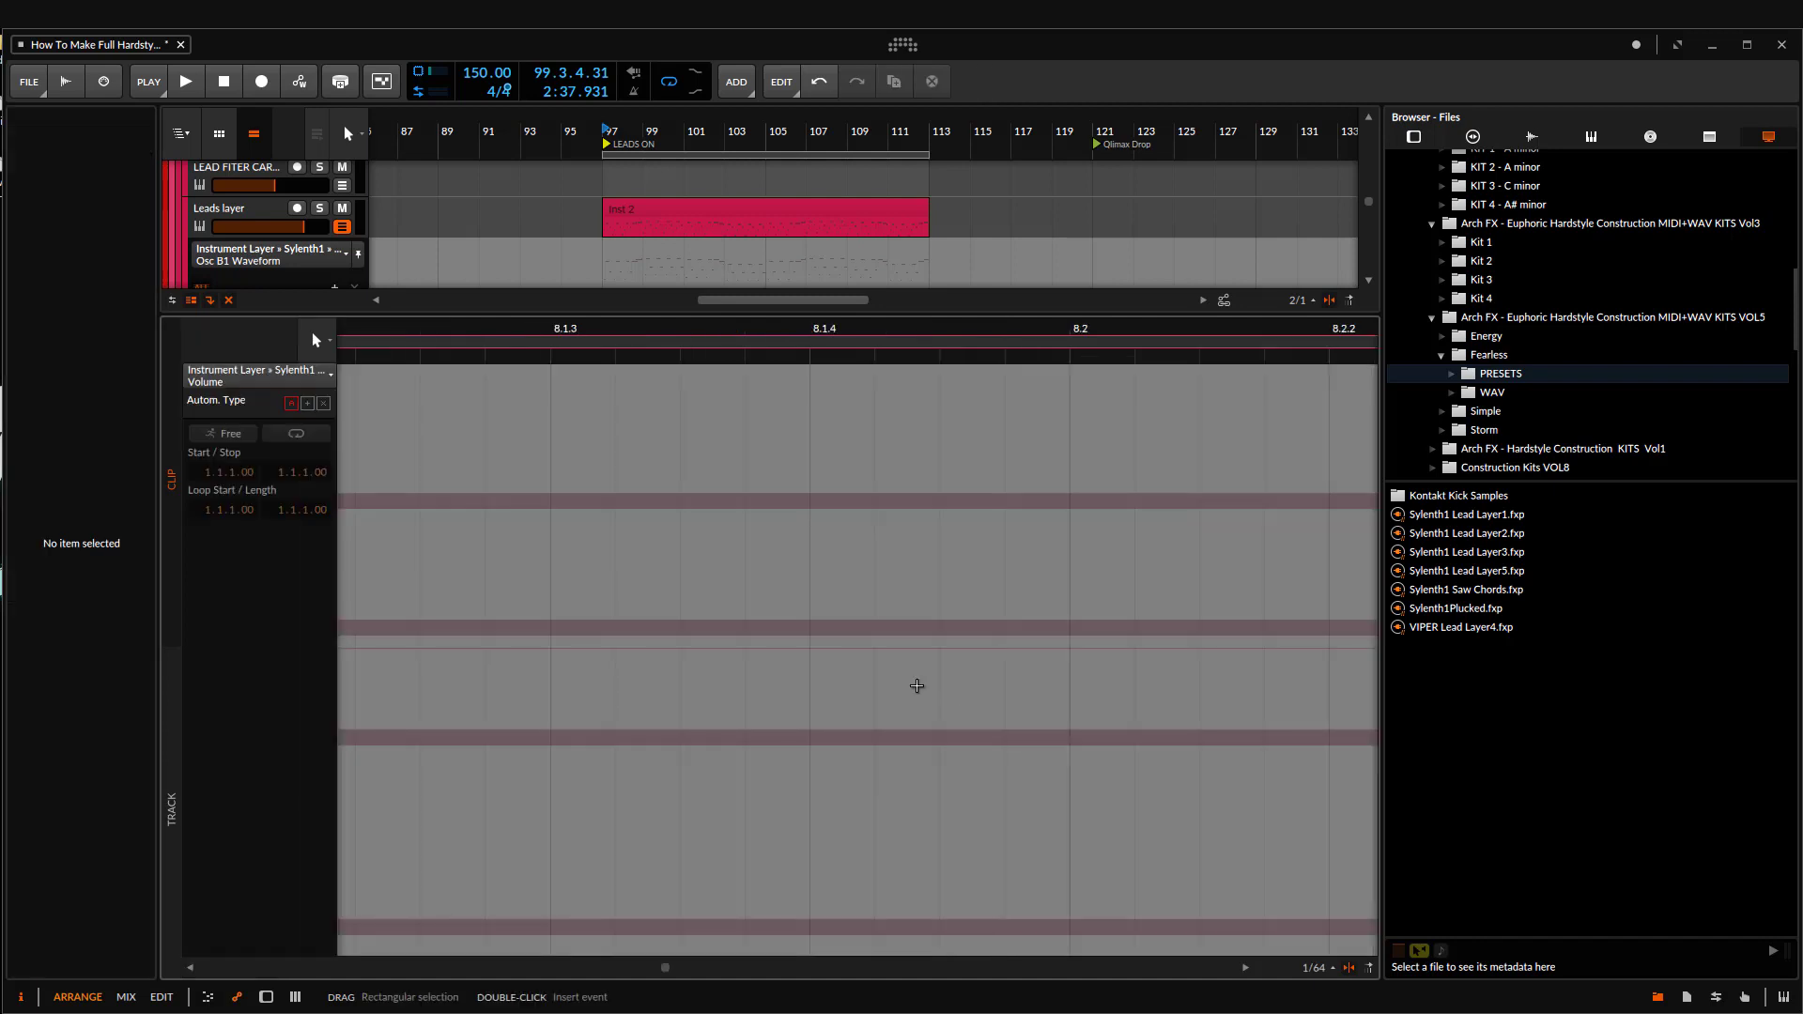
key("a")
left_click_drag(622, 498, 617, 380)
Step: Slice all notes of the Progressive Layer's Chords clip in place on a straight 1/8 beat grid
double_click(634, 488)
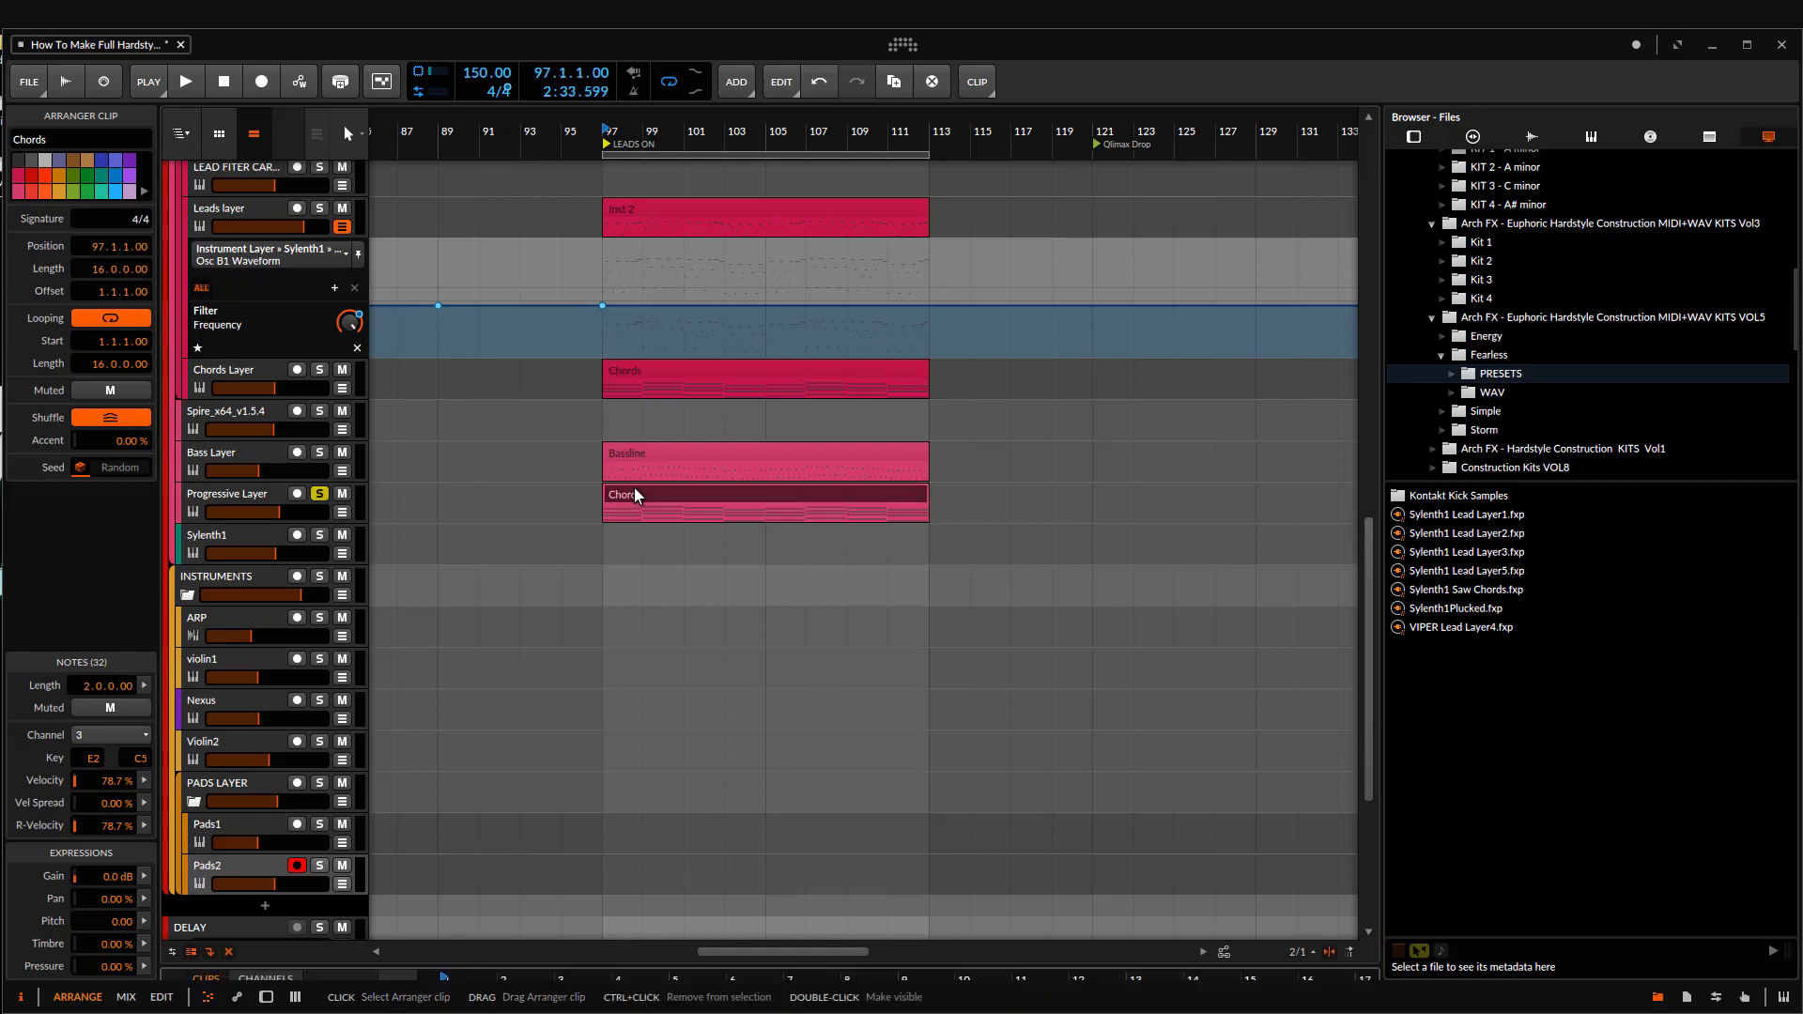
scroll(626, 563, "up", 2)
key("ctrl+a")
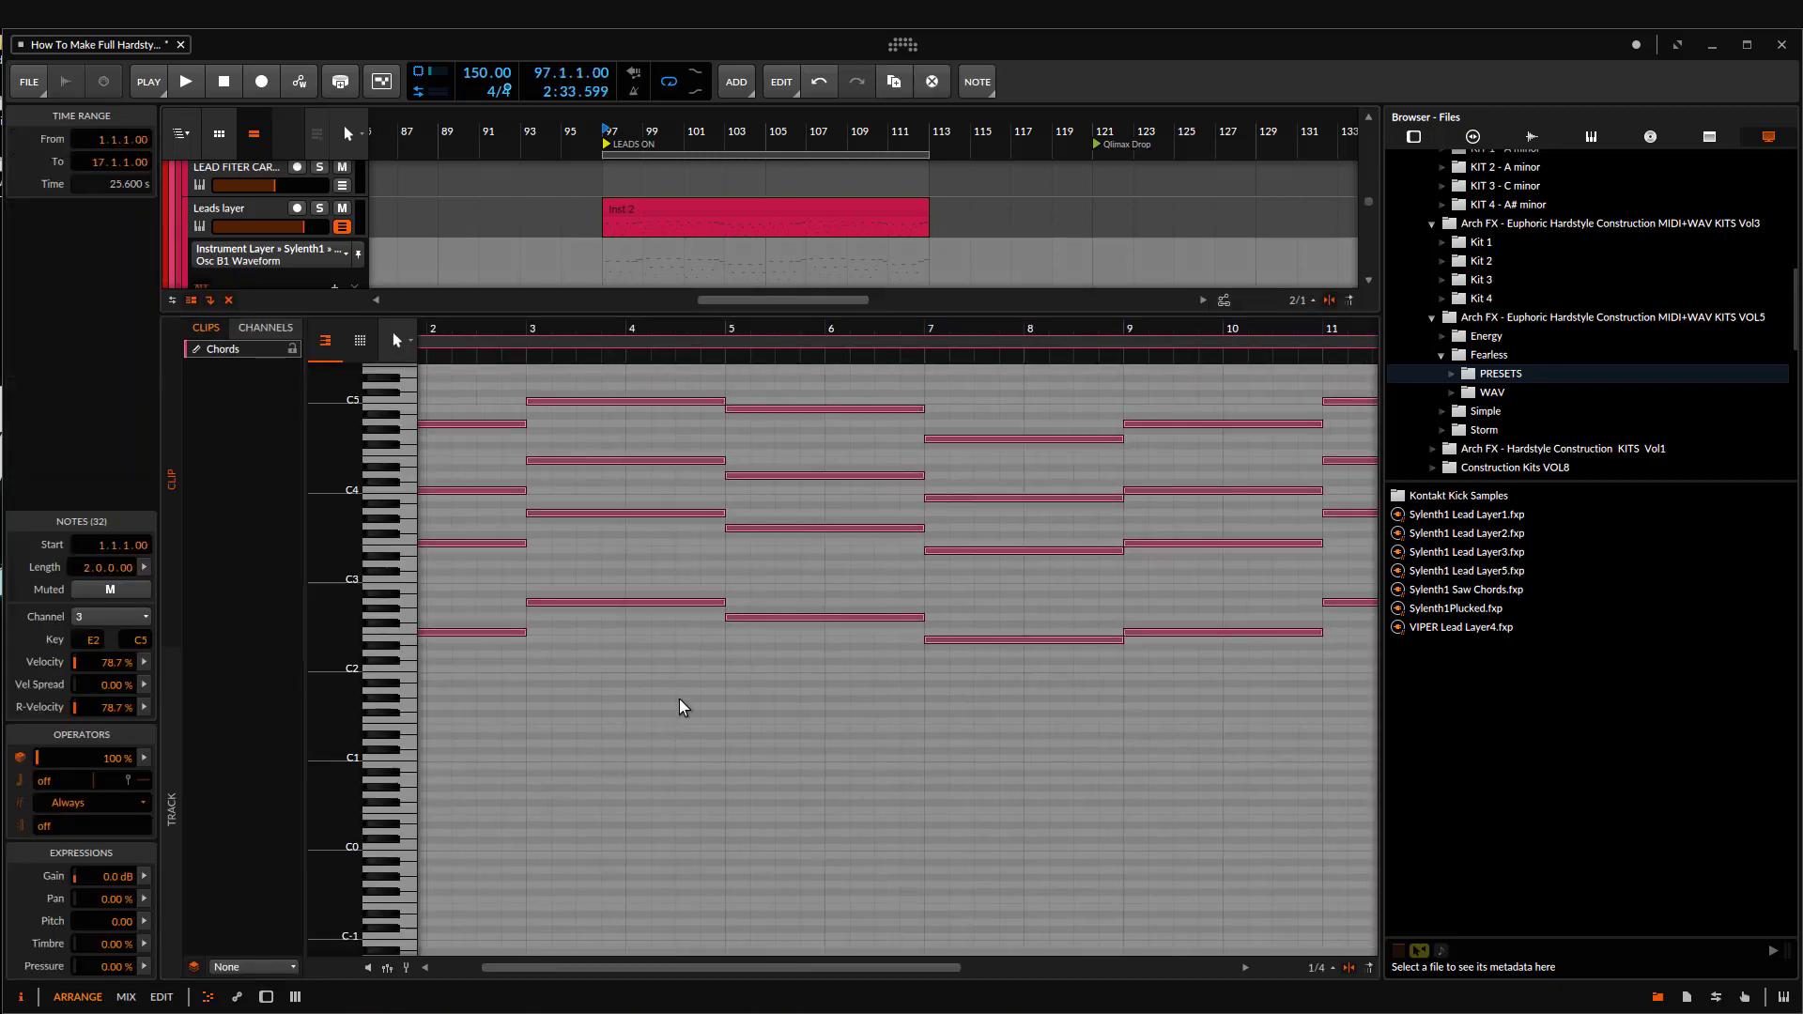
key("alt+e")
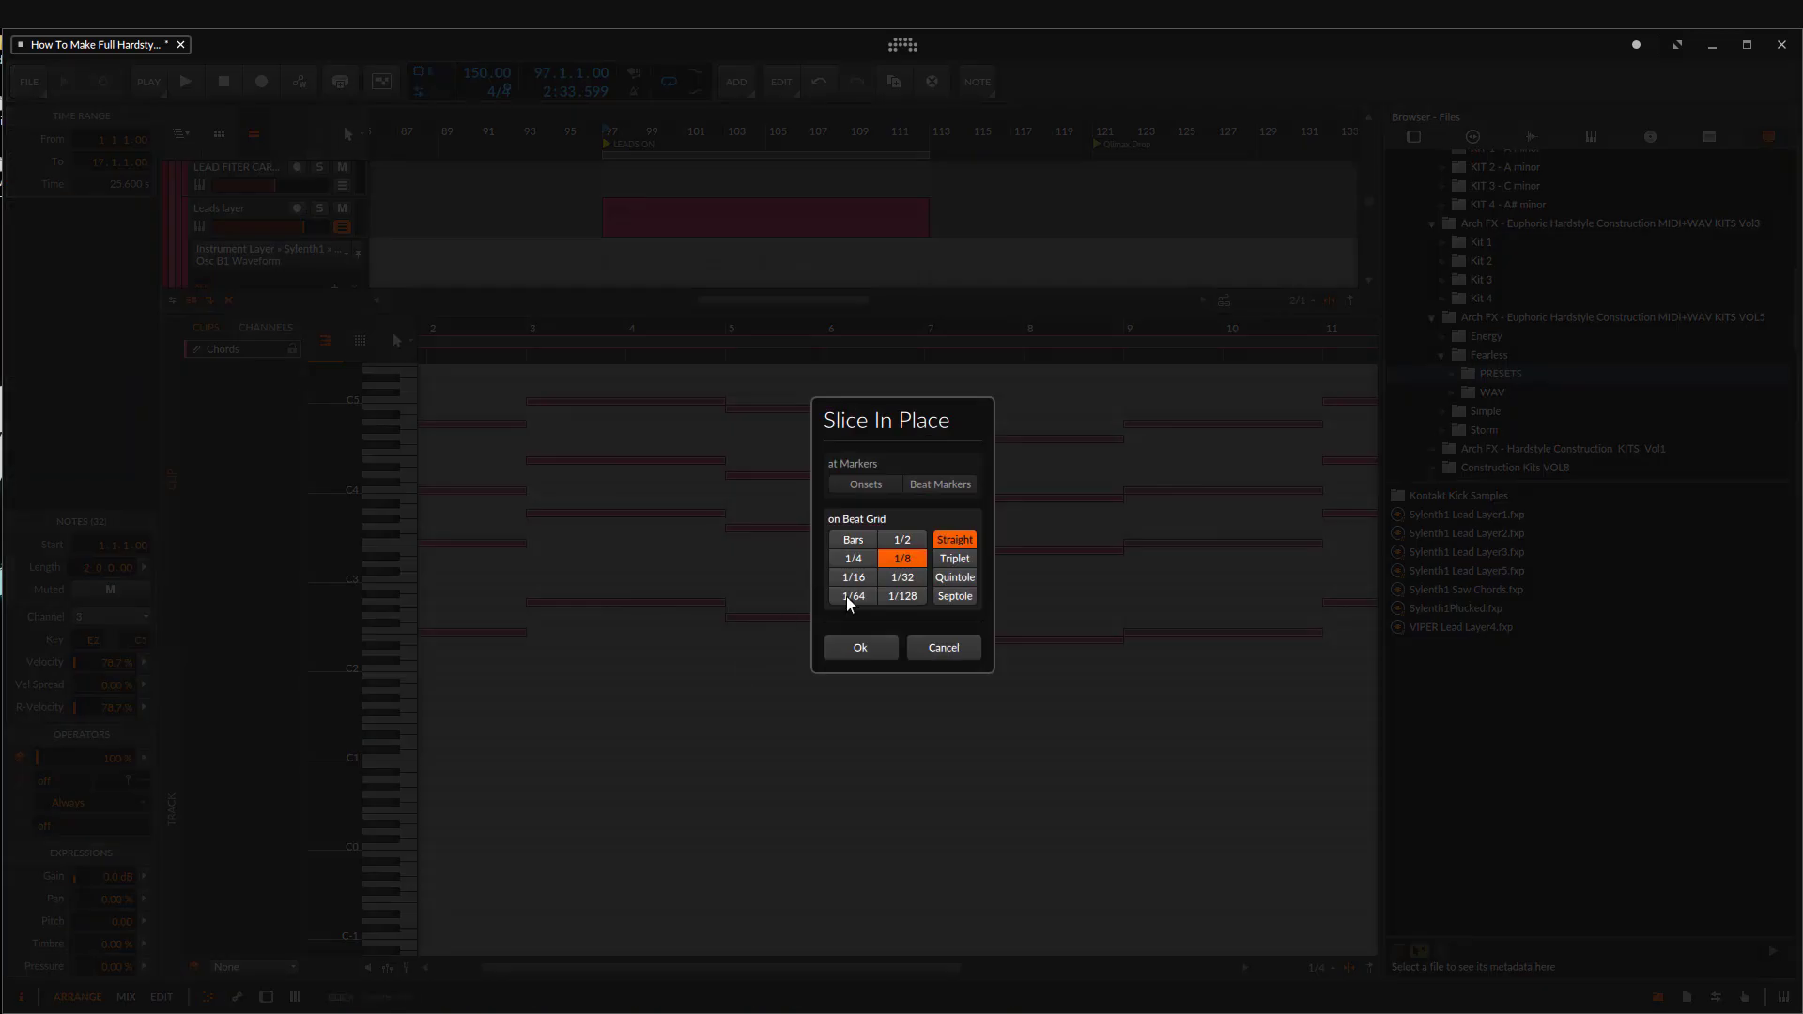
left_click(861, 648)
key("a")
key("a")
Step: Audition the Progressive Layer from bar 97, adding the Bass Layer to the solo, and clear the solos when done
scroll(625, 573, "up", 1)
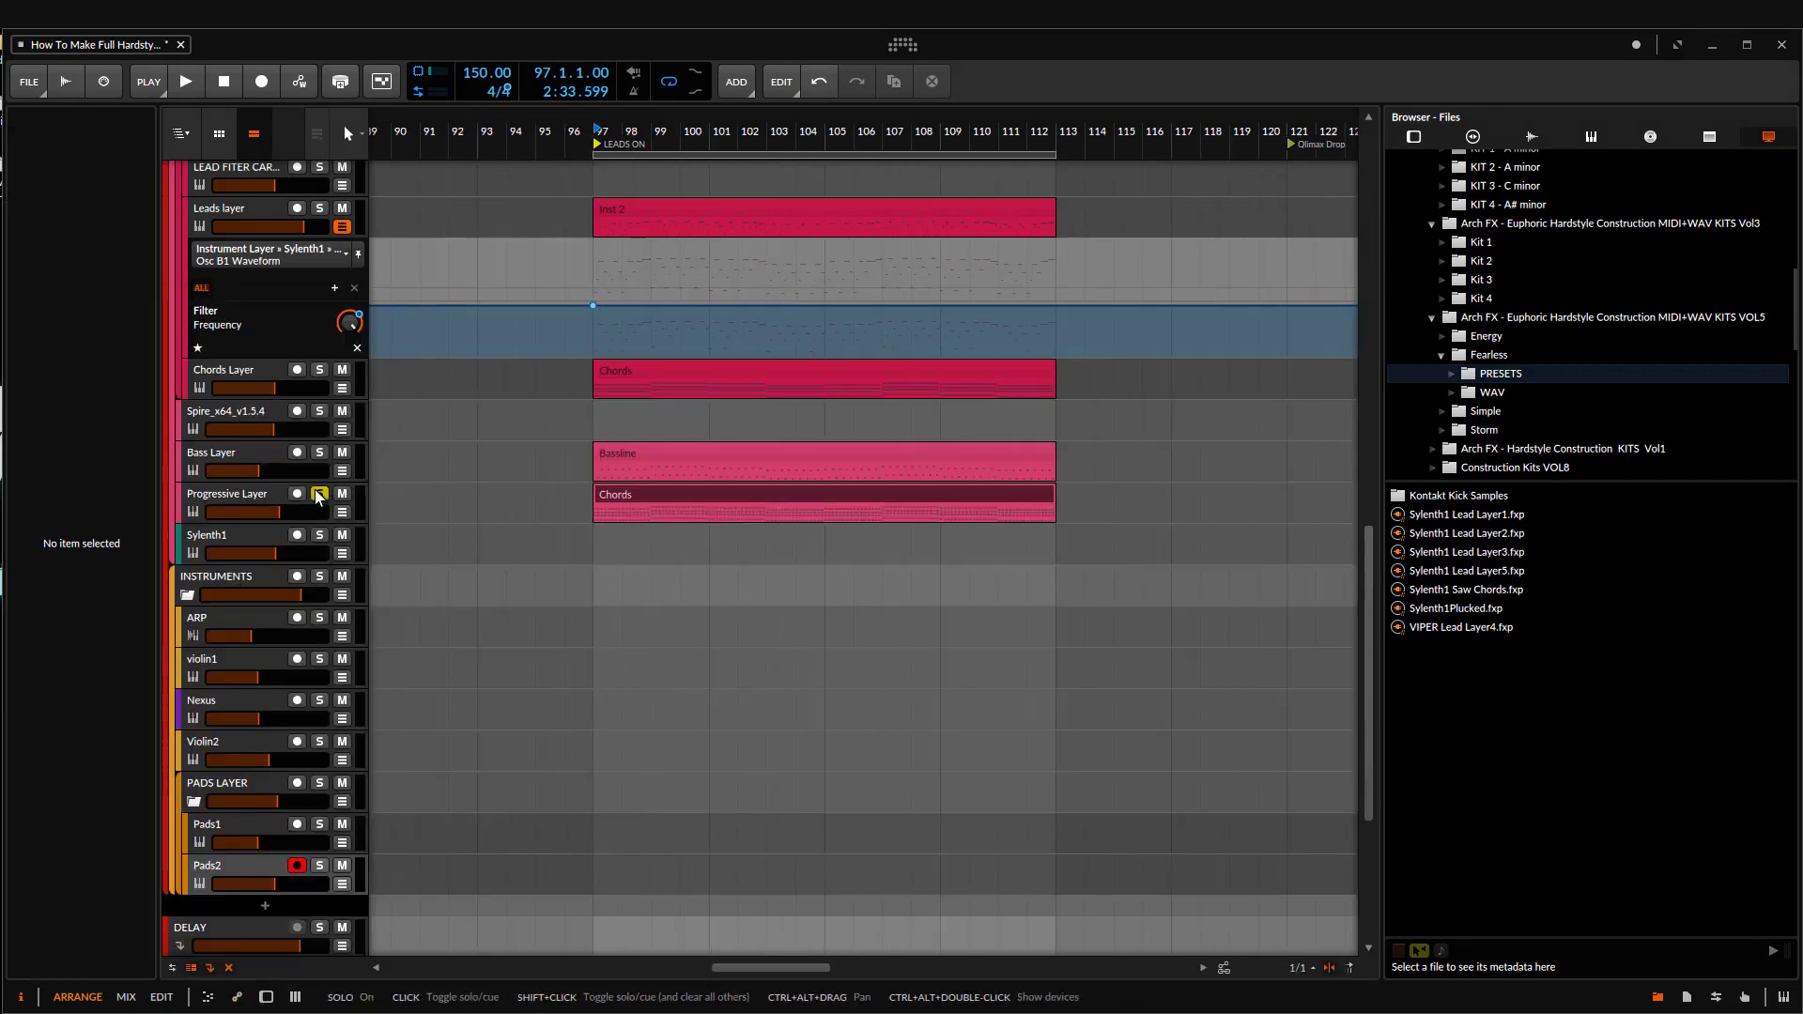
key("space")
left_click(328, 455)
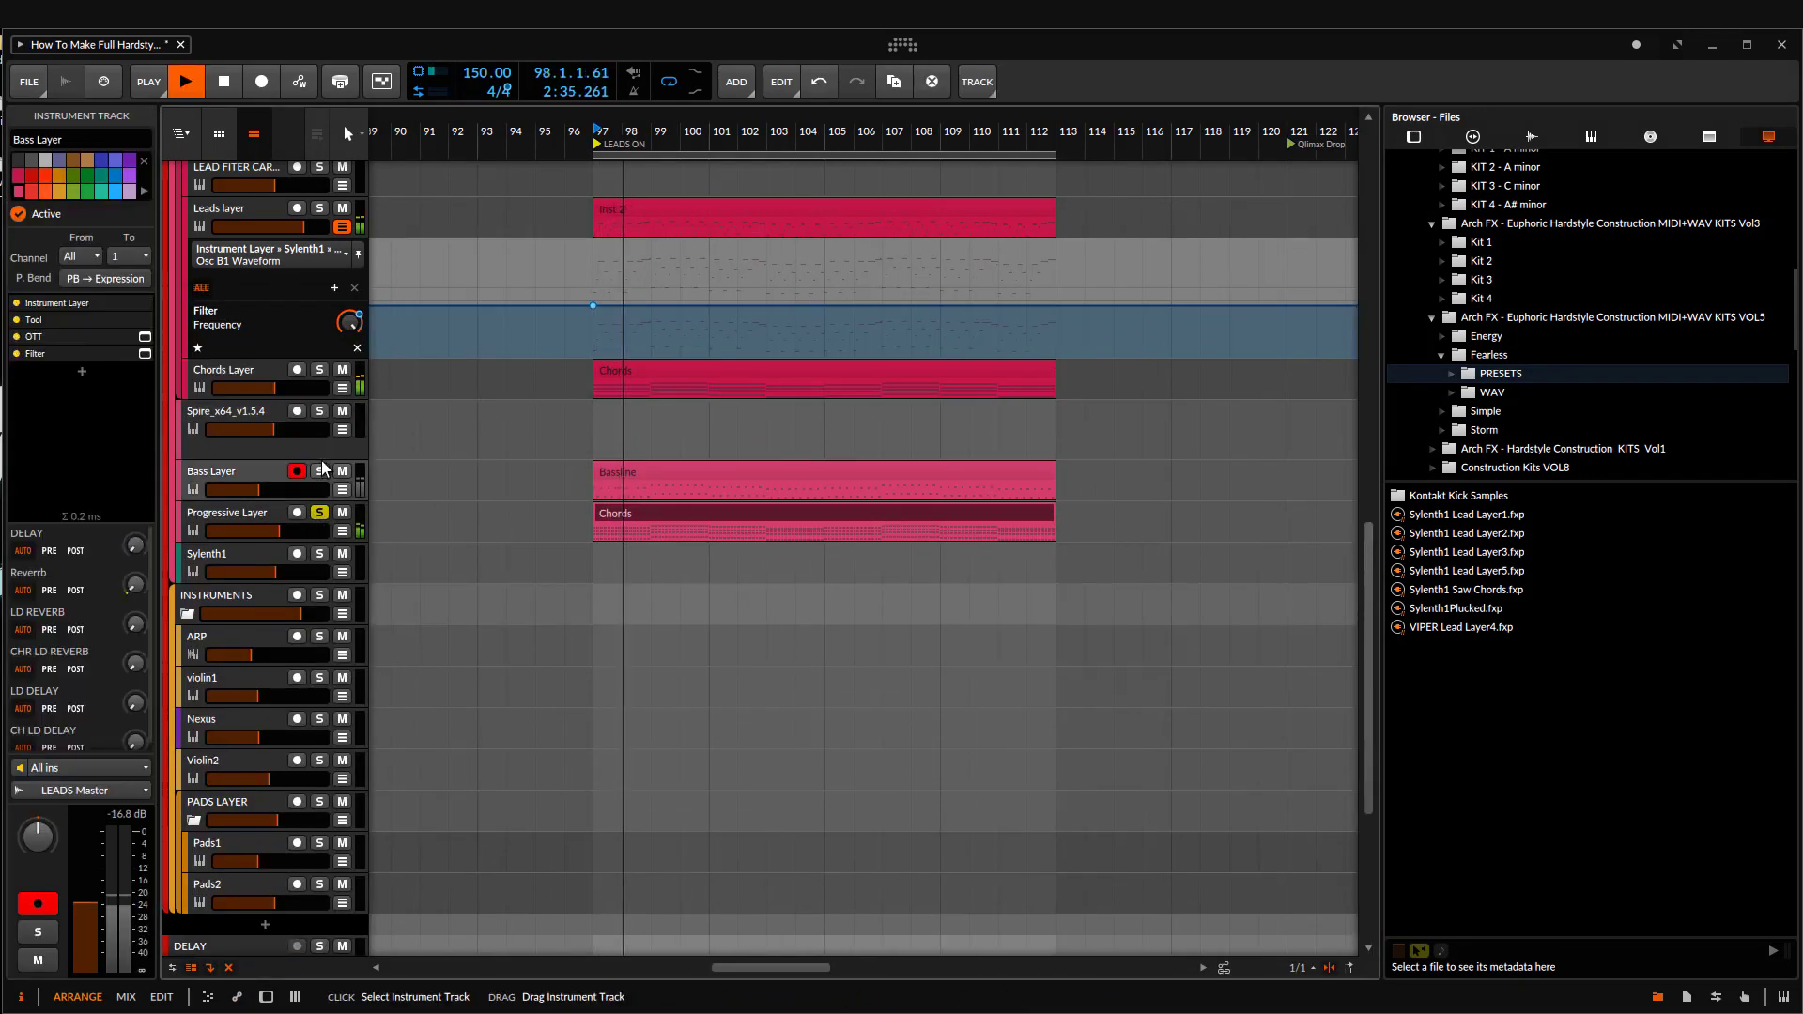
left_click(320, 471)
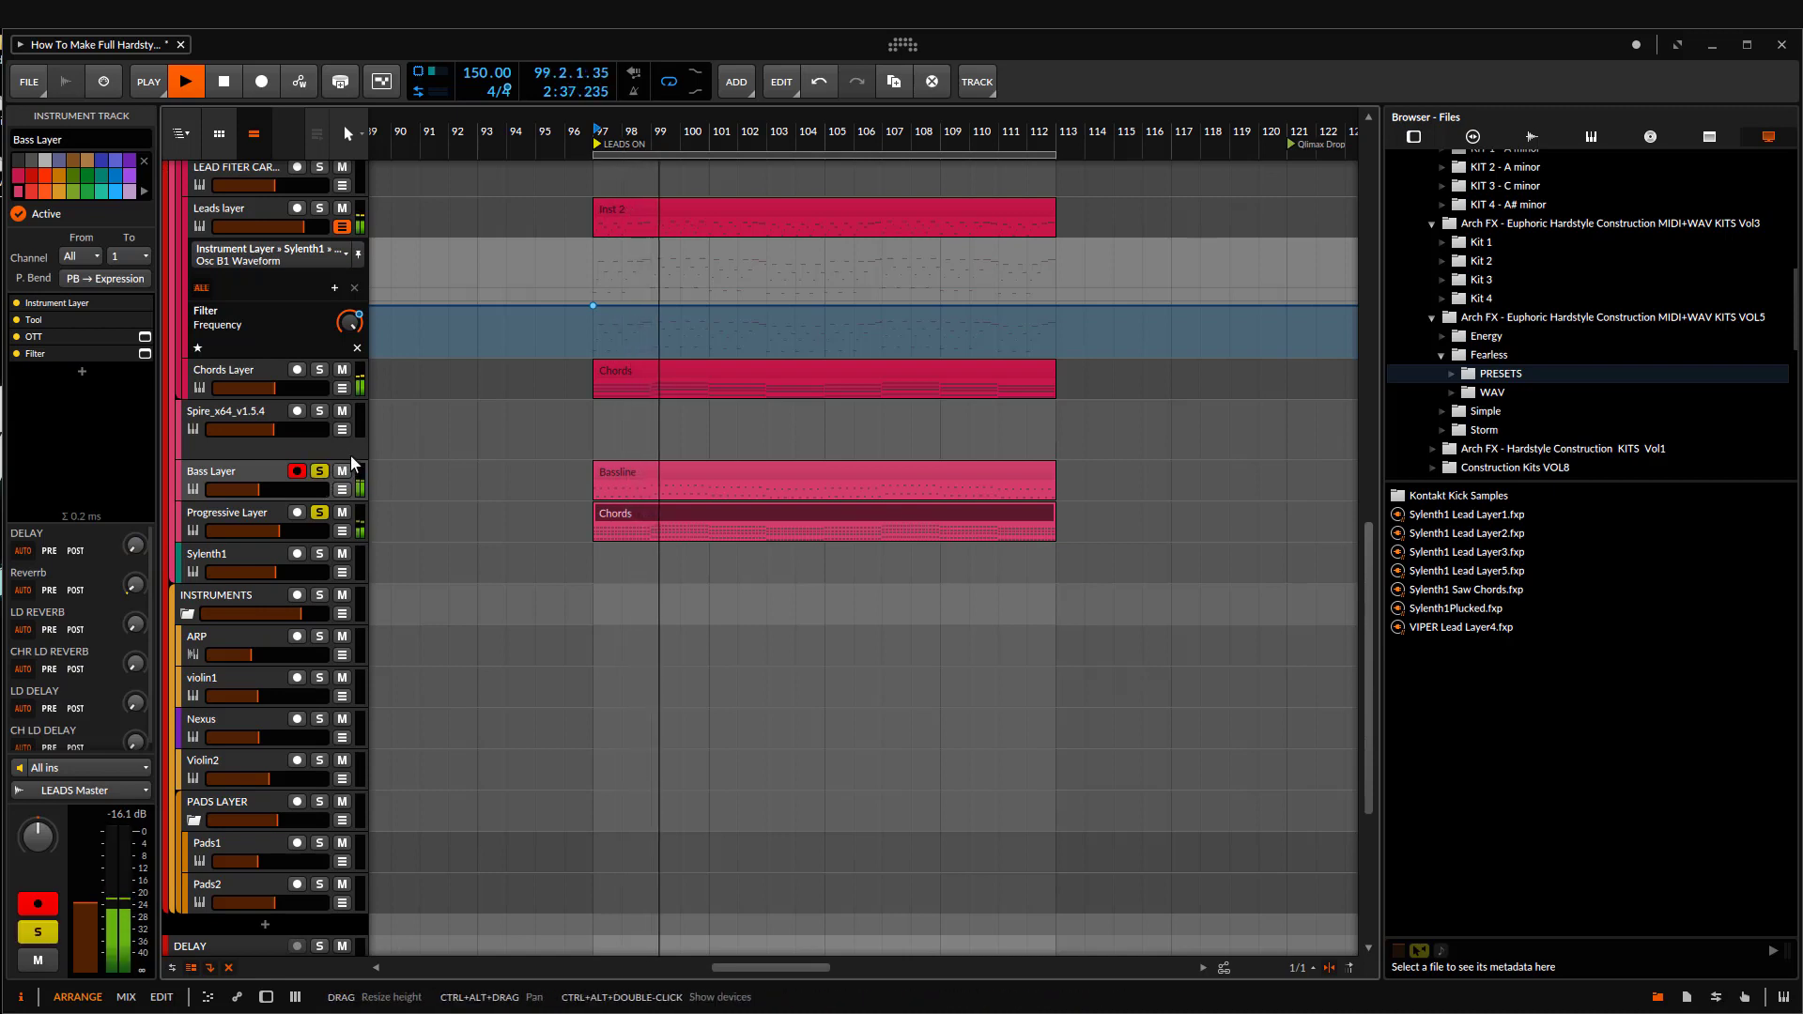
left_click_drag(352, 462, 352, 443)
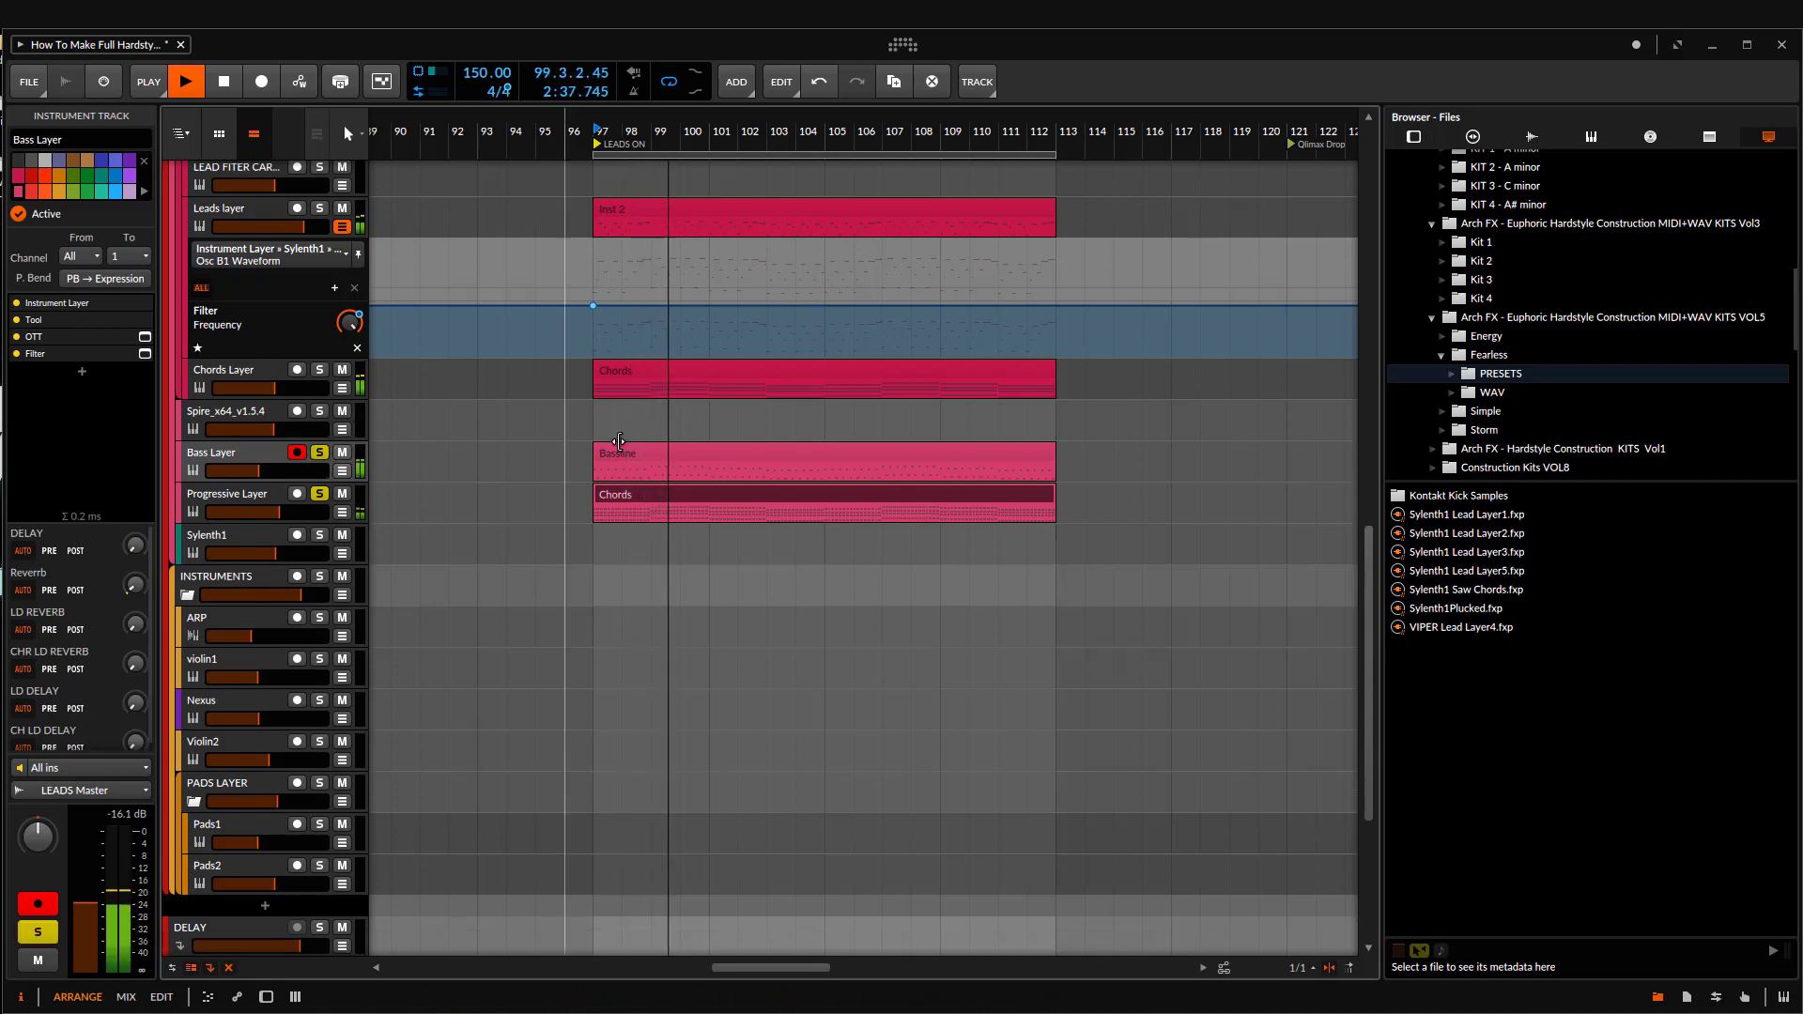
left_click(321, 493)
Step: Mute the Chords Layer track and play the section from bar 97
left_click(279, 370)
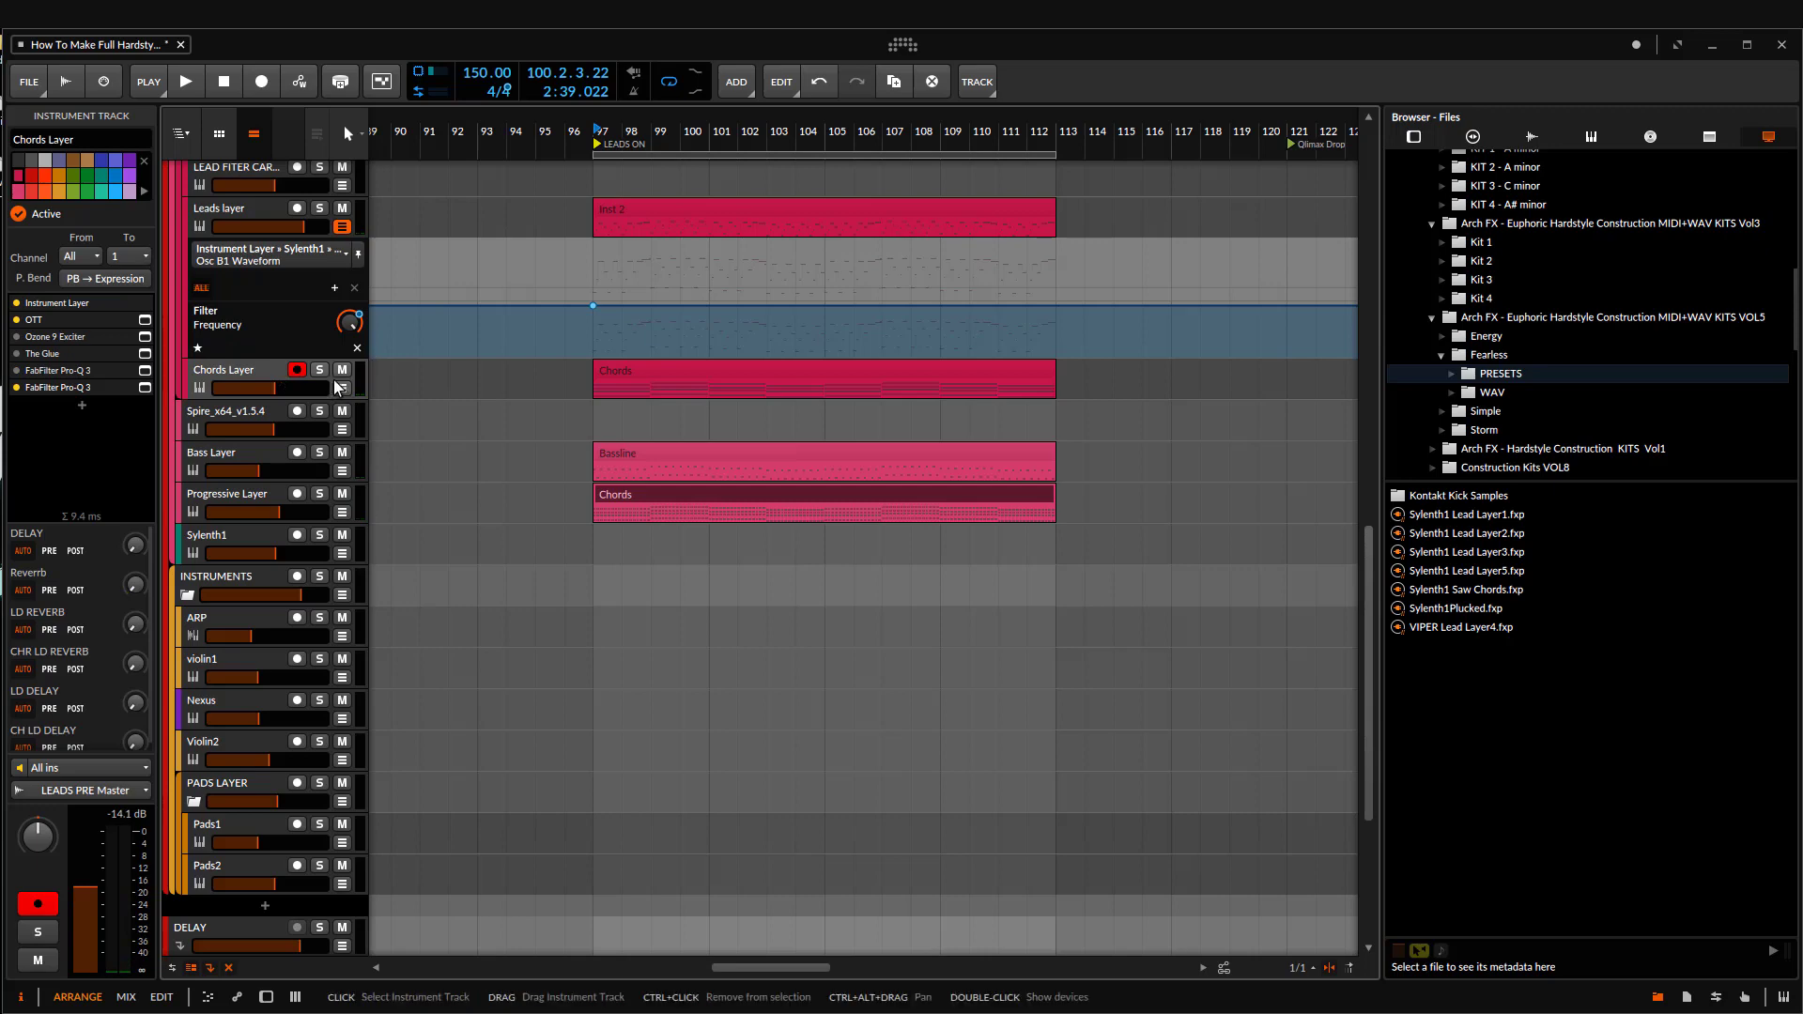
key("space")
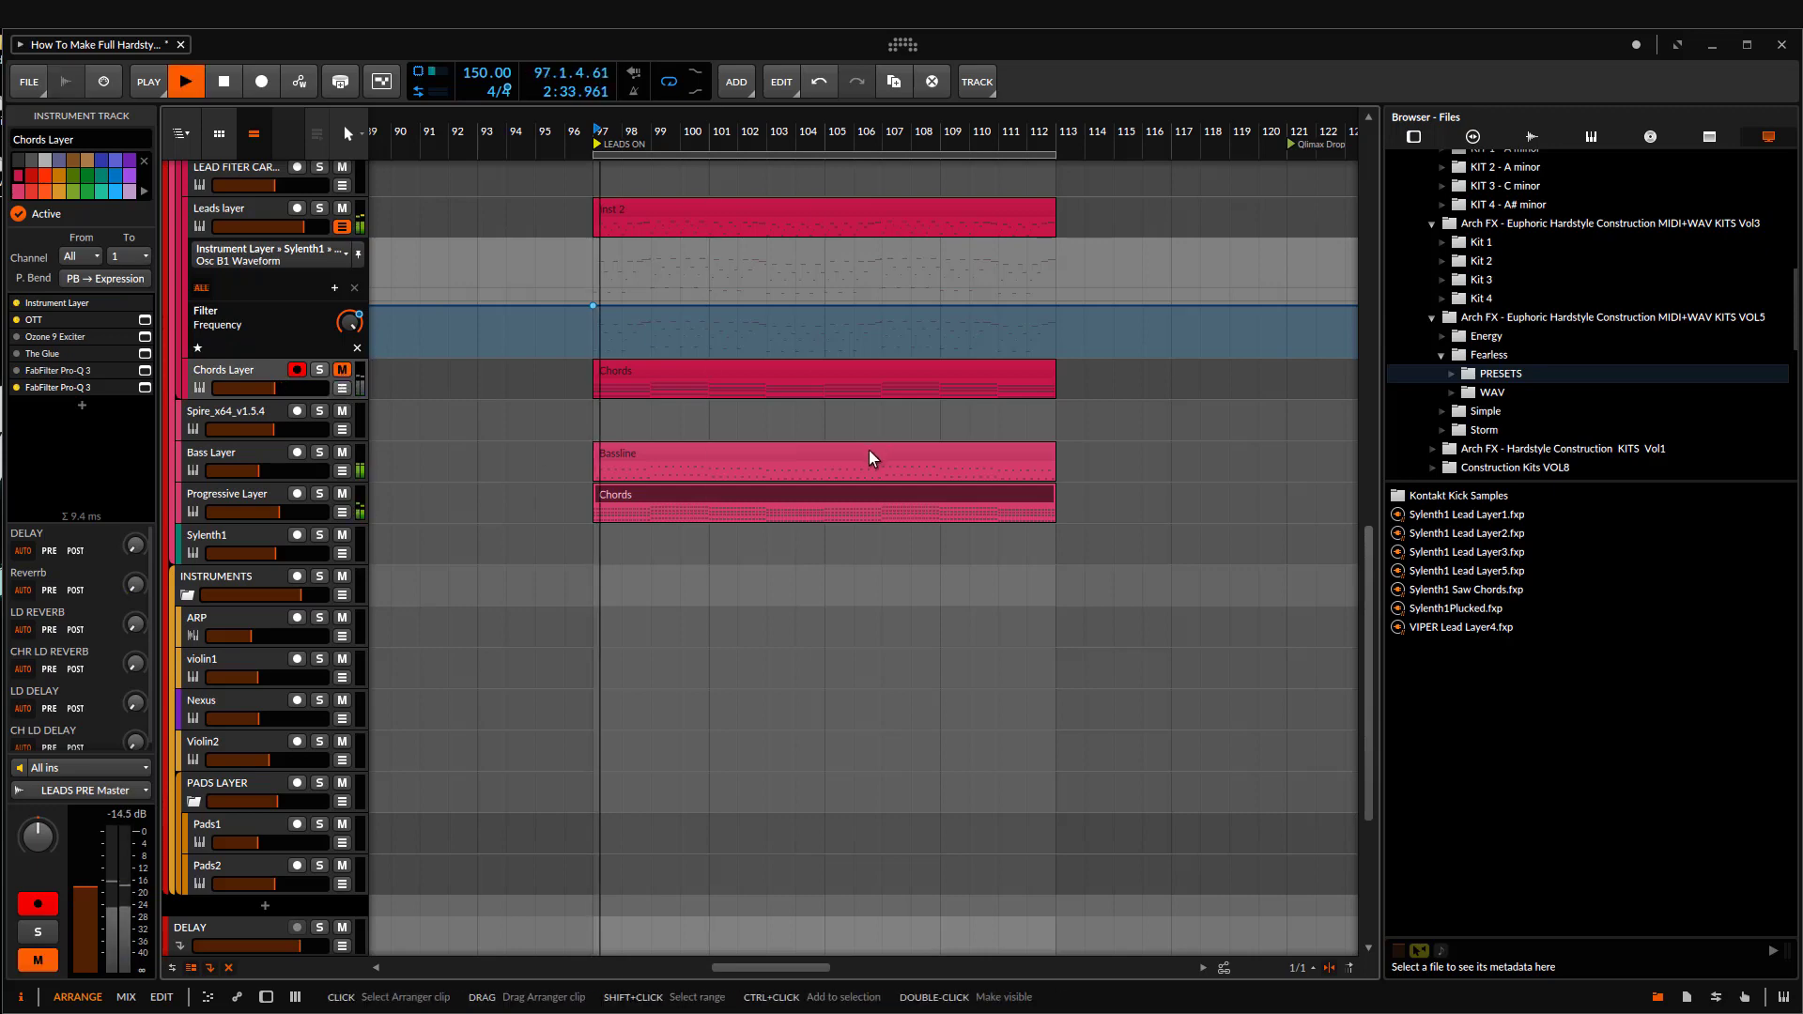
scroll(253, 392, "up", 3)
Step: Rename the Leads layer track to "Top Lead" and stop playback
left_click(240, 369)
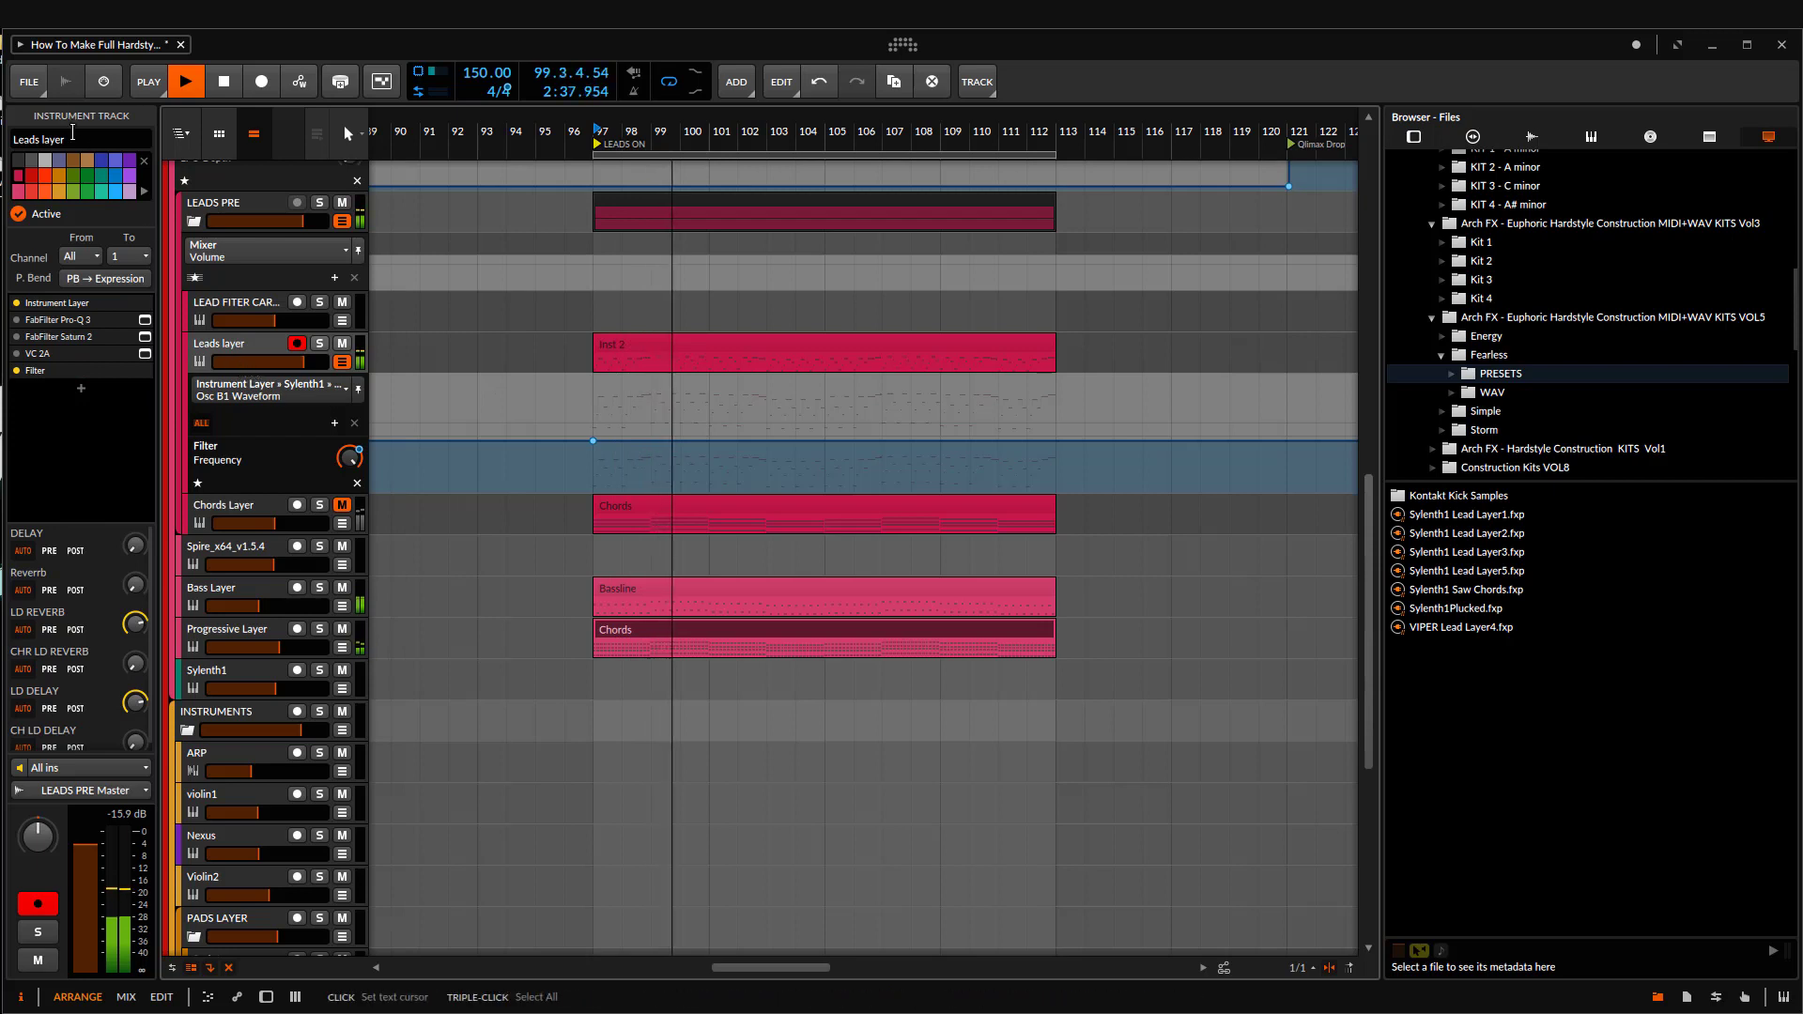
triple_click(92, 139)
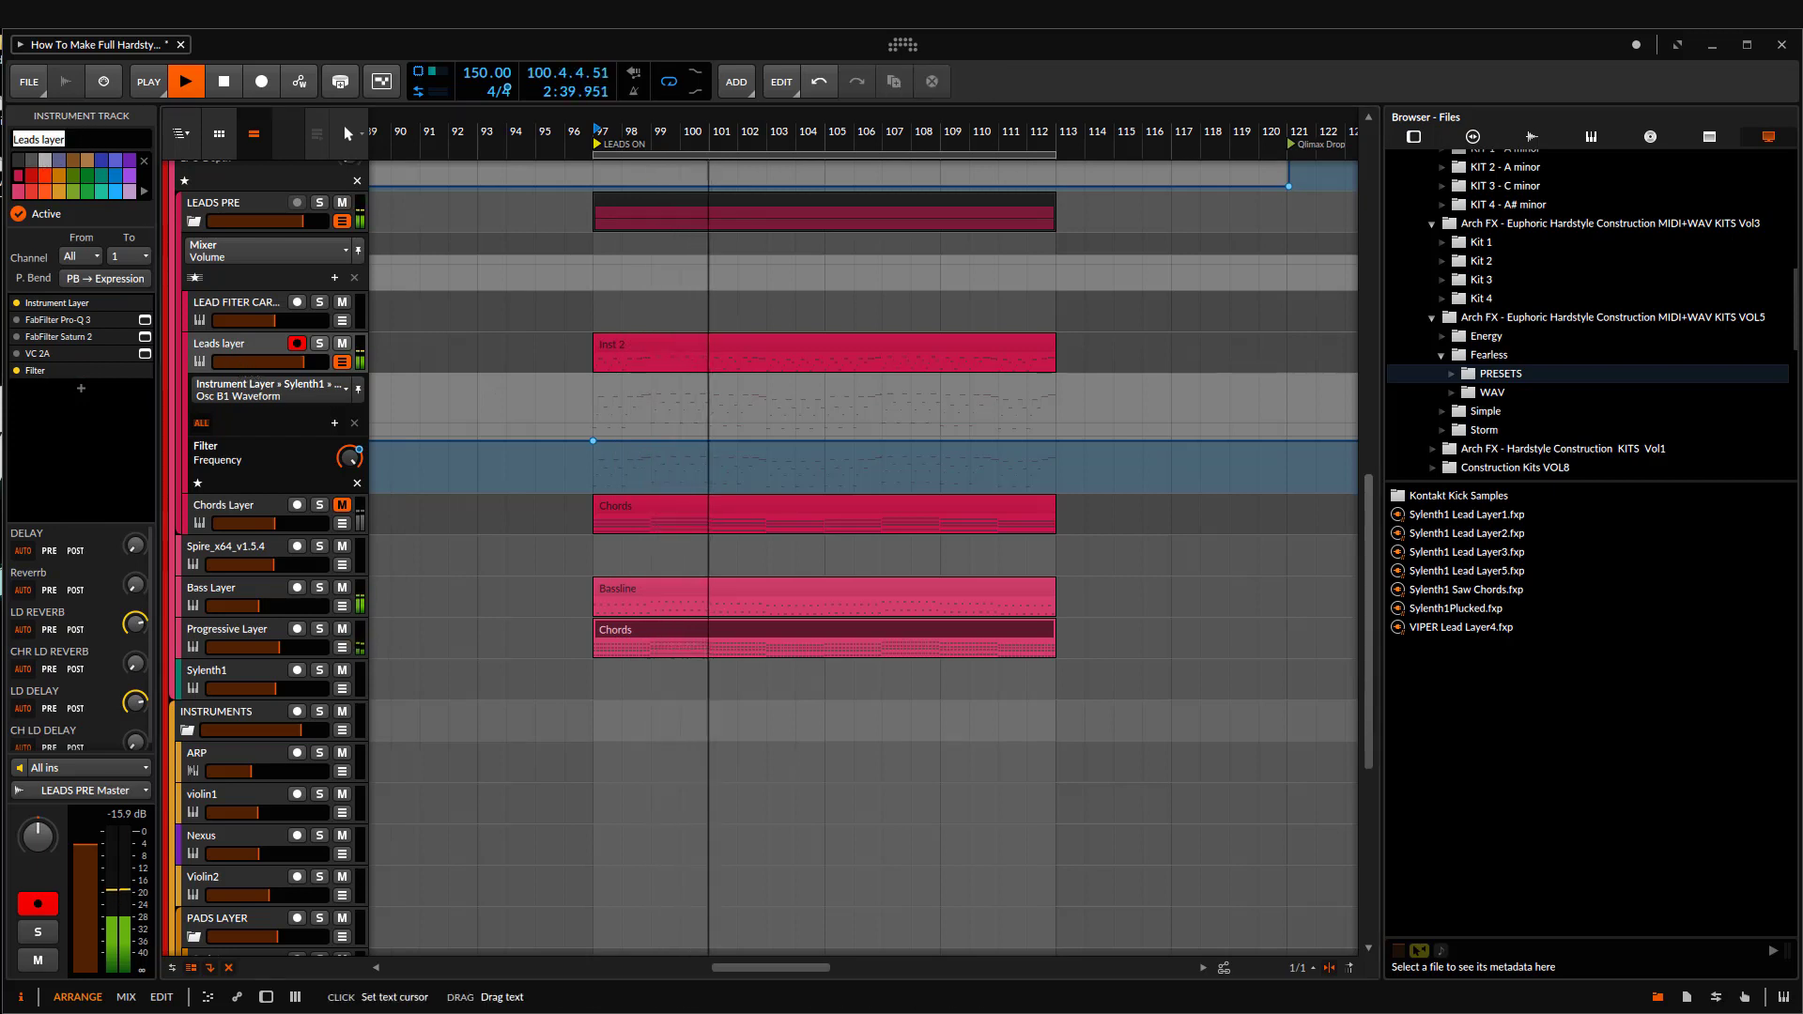
type("Top")
key("Return")
type("Lead")
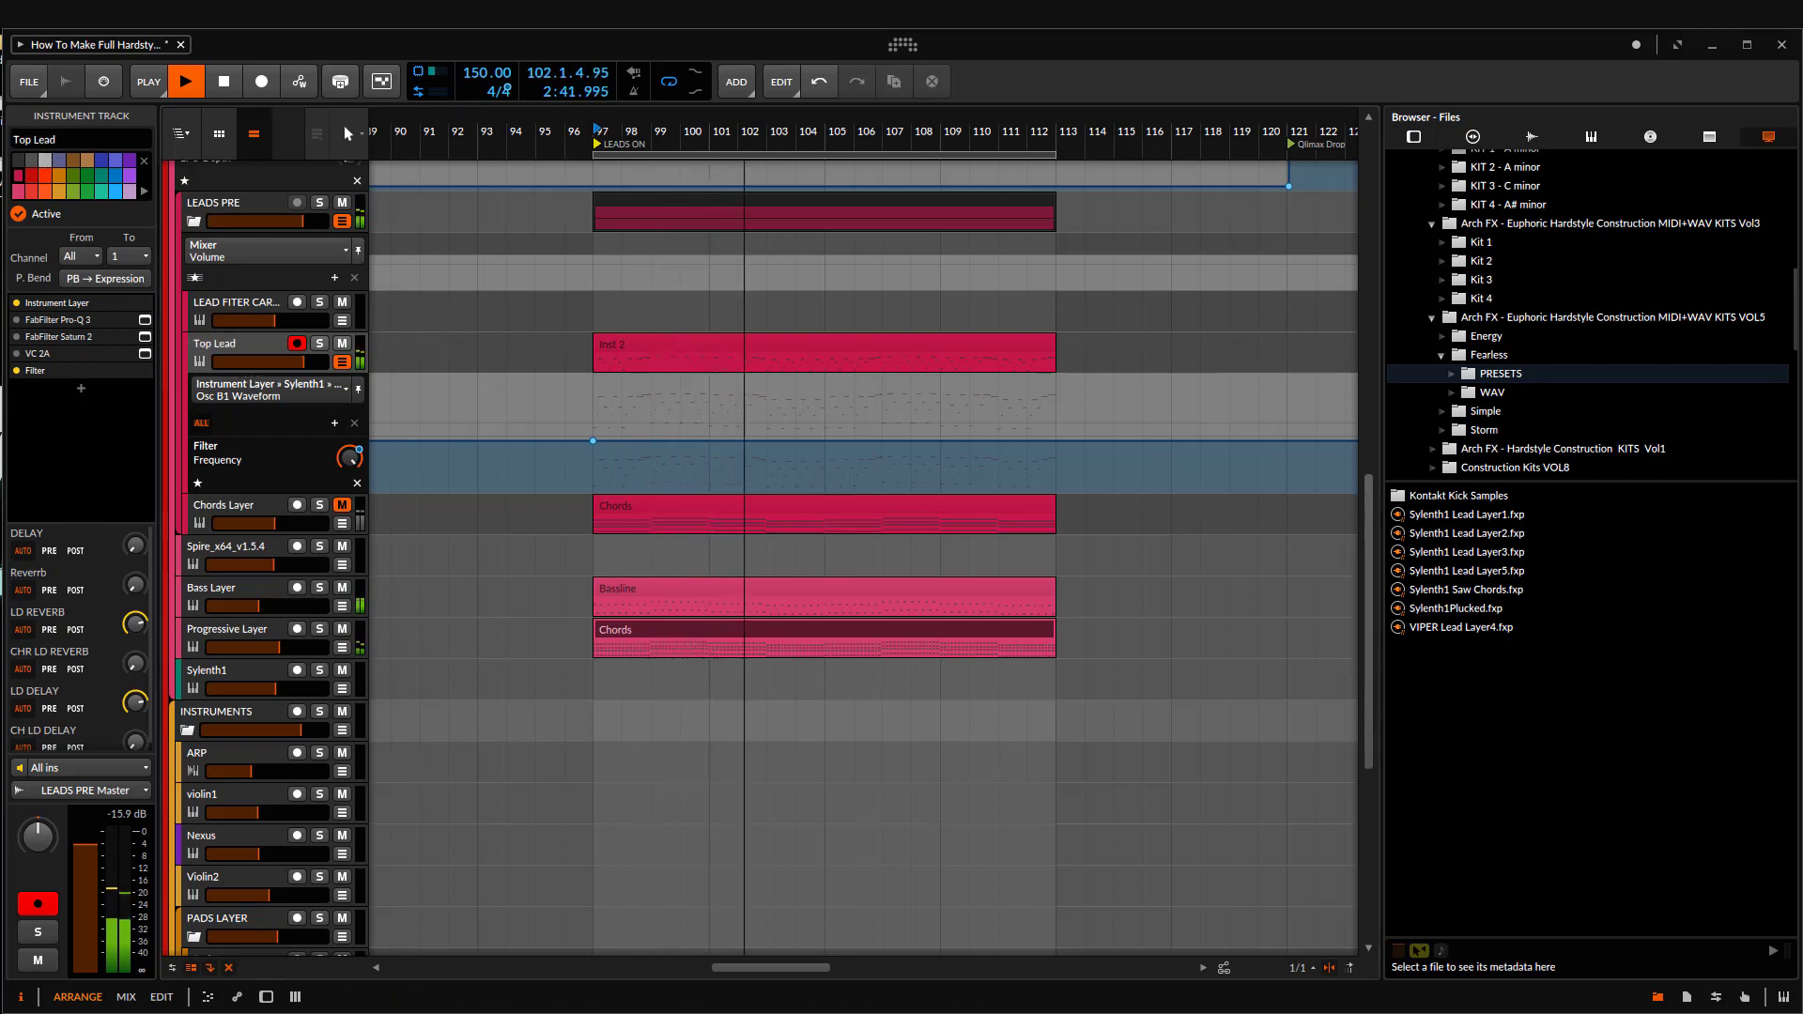
key("space")
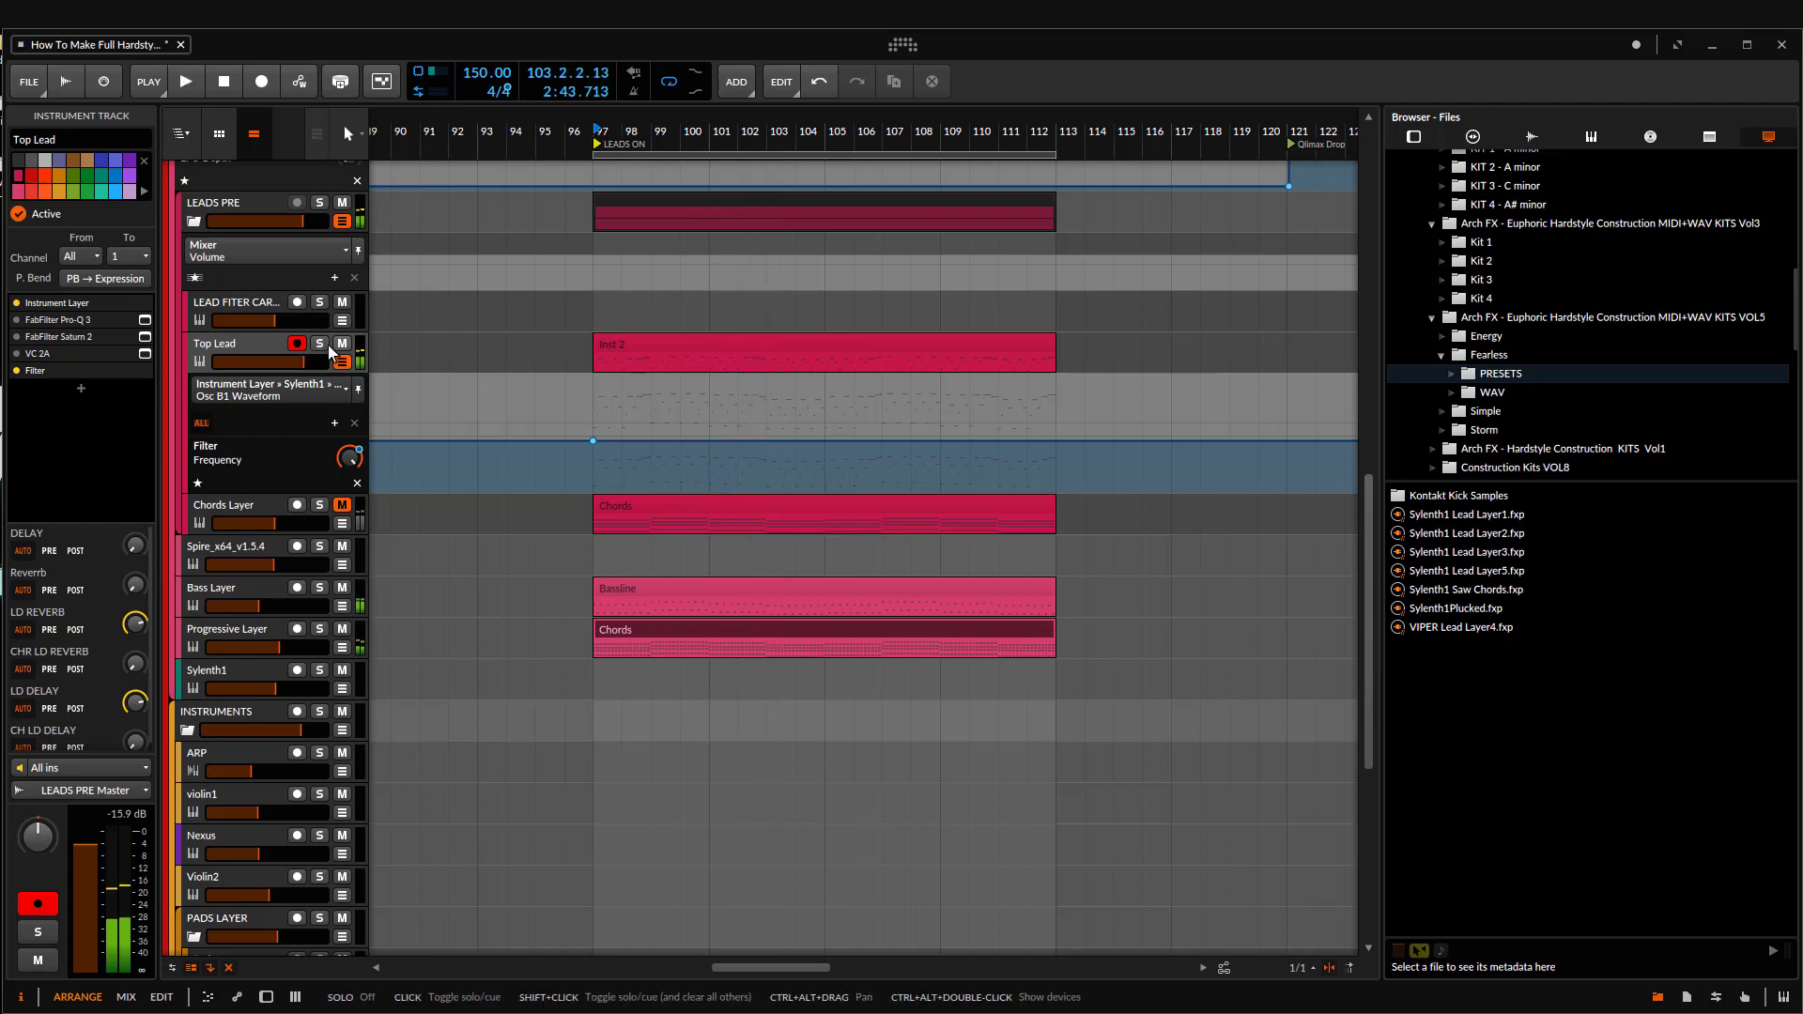
Step: Solo the Top Lead track and duplicate the Sylenth1 layer inside its Instrument Layer device
left_click(320, 344)
left_click(62, 306)
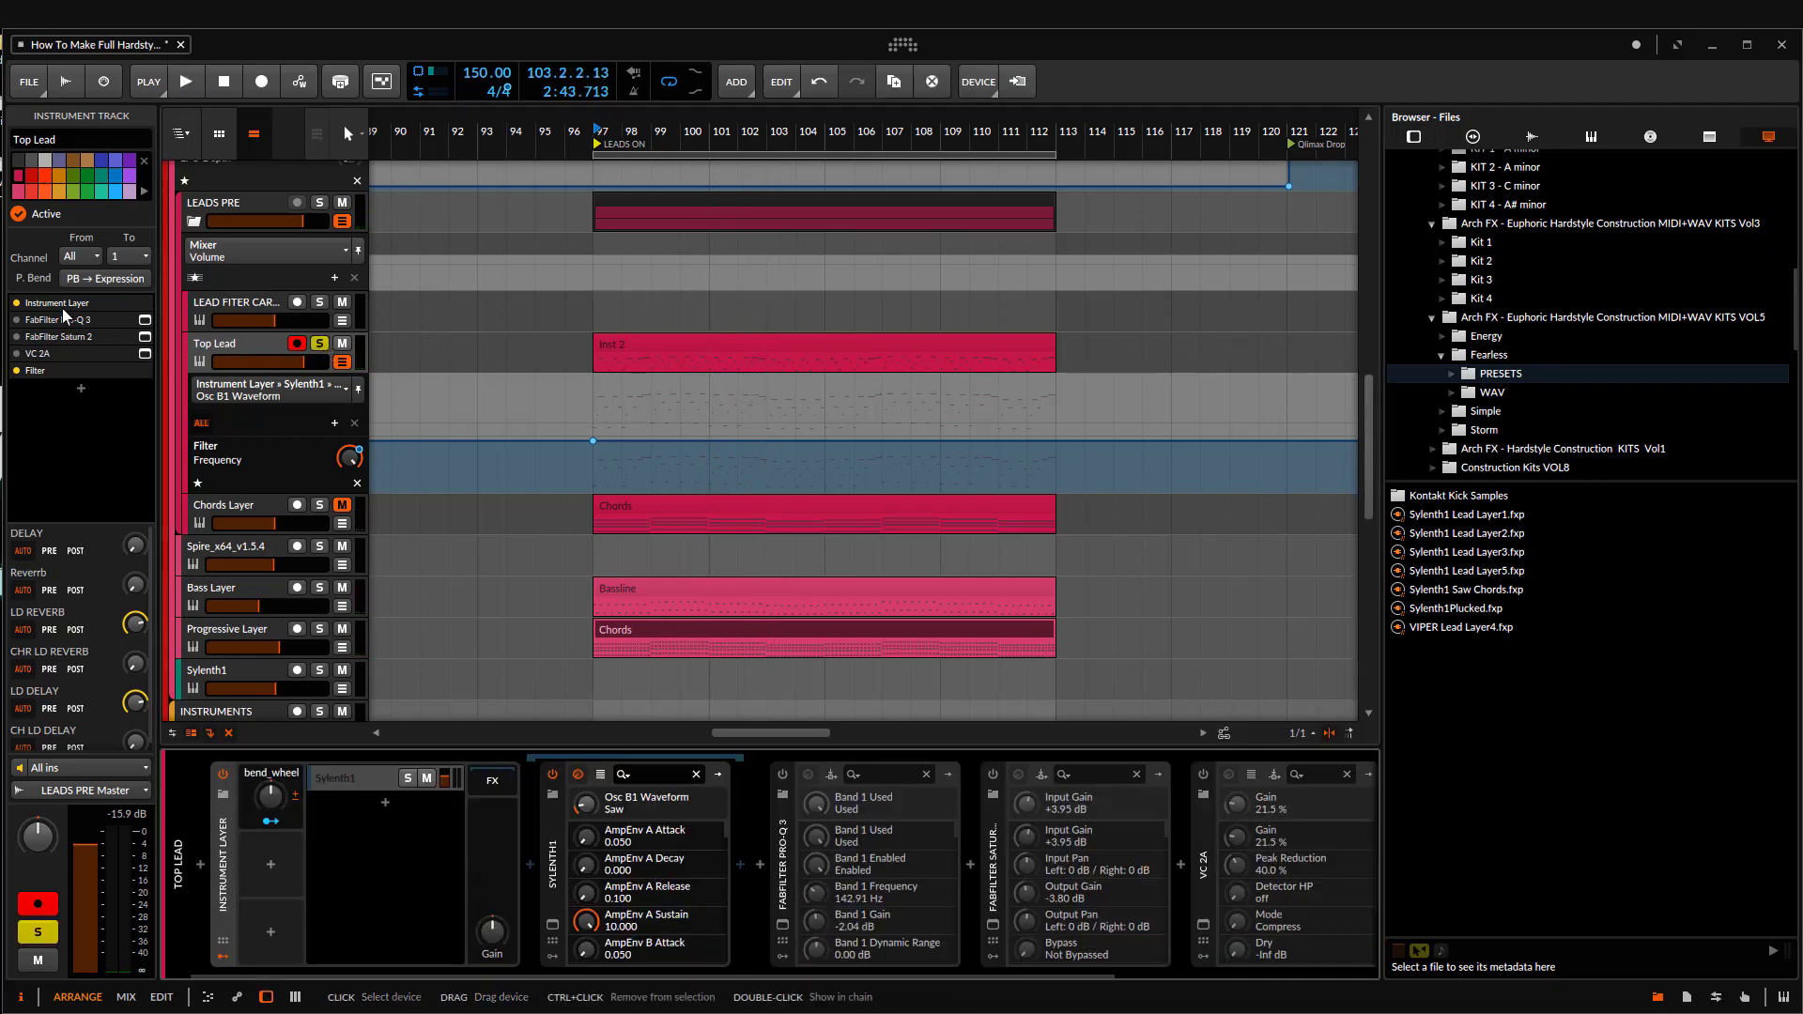
left_click(366, 780)
key("ctrl+d")
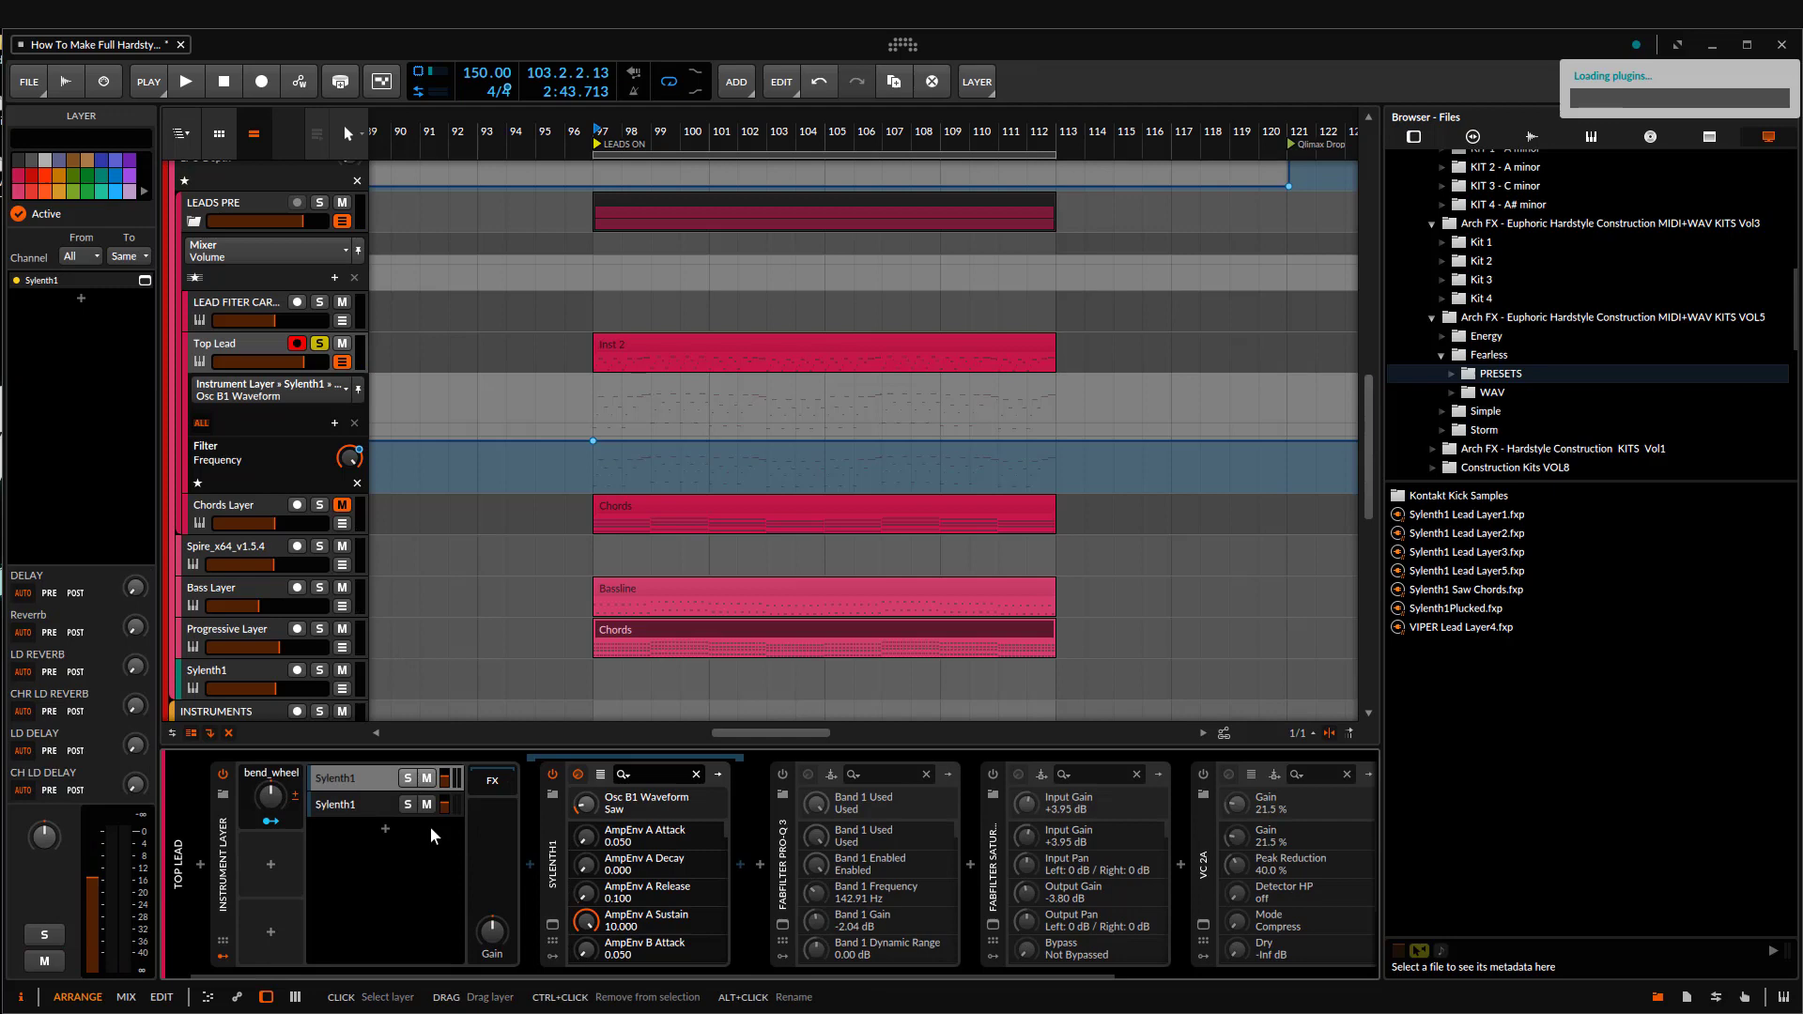
Step: Open the duplicated Sylenth1, load the ARCH FX hardstyle bank, and choose preset 014: LD - I AM CODE BLACK
left_click(366, 806)
left_click(552, 924)
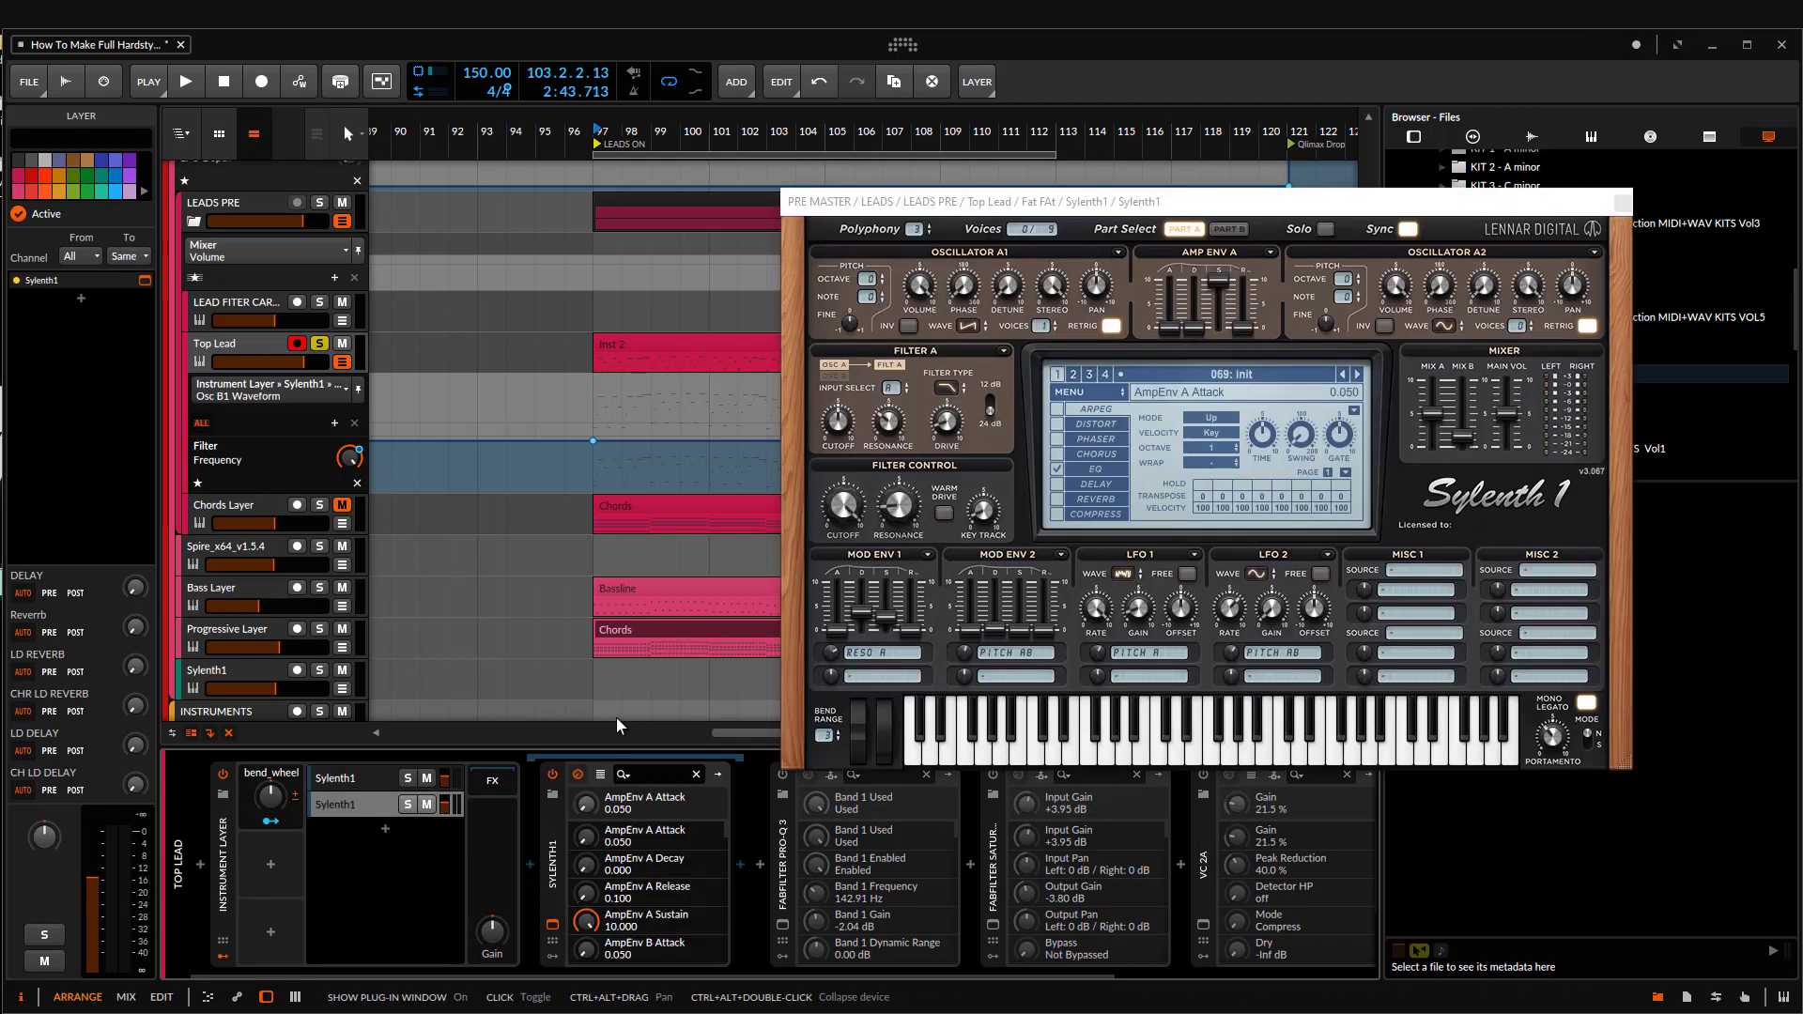
left_click(1070, 393)
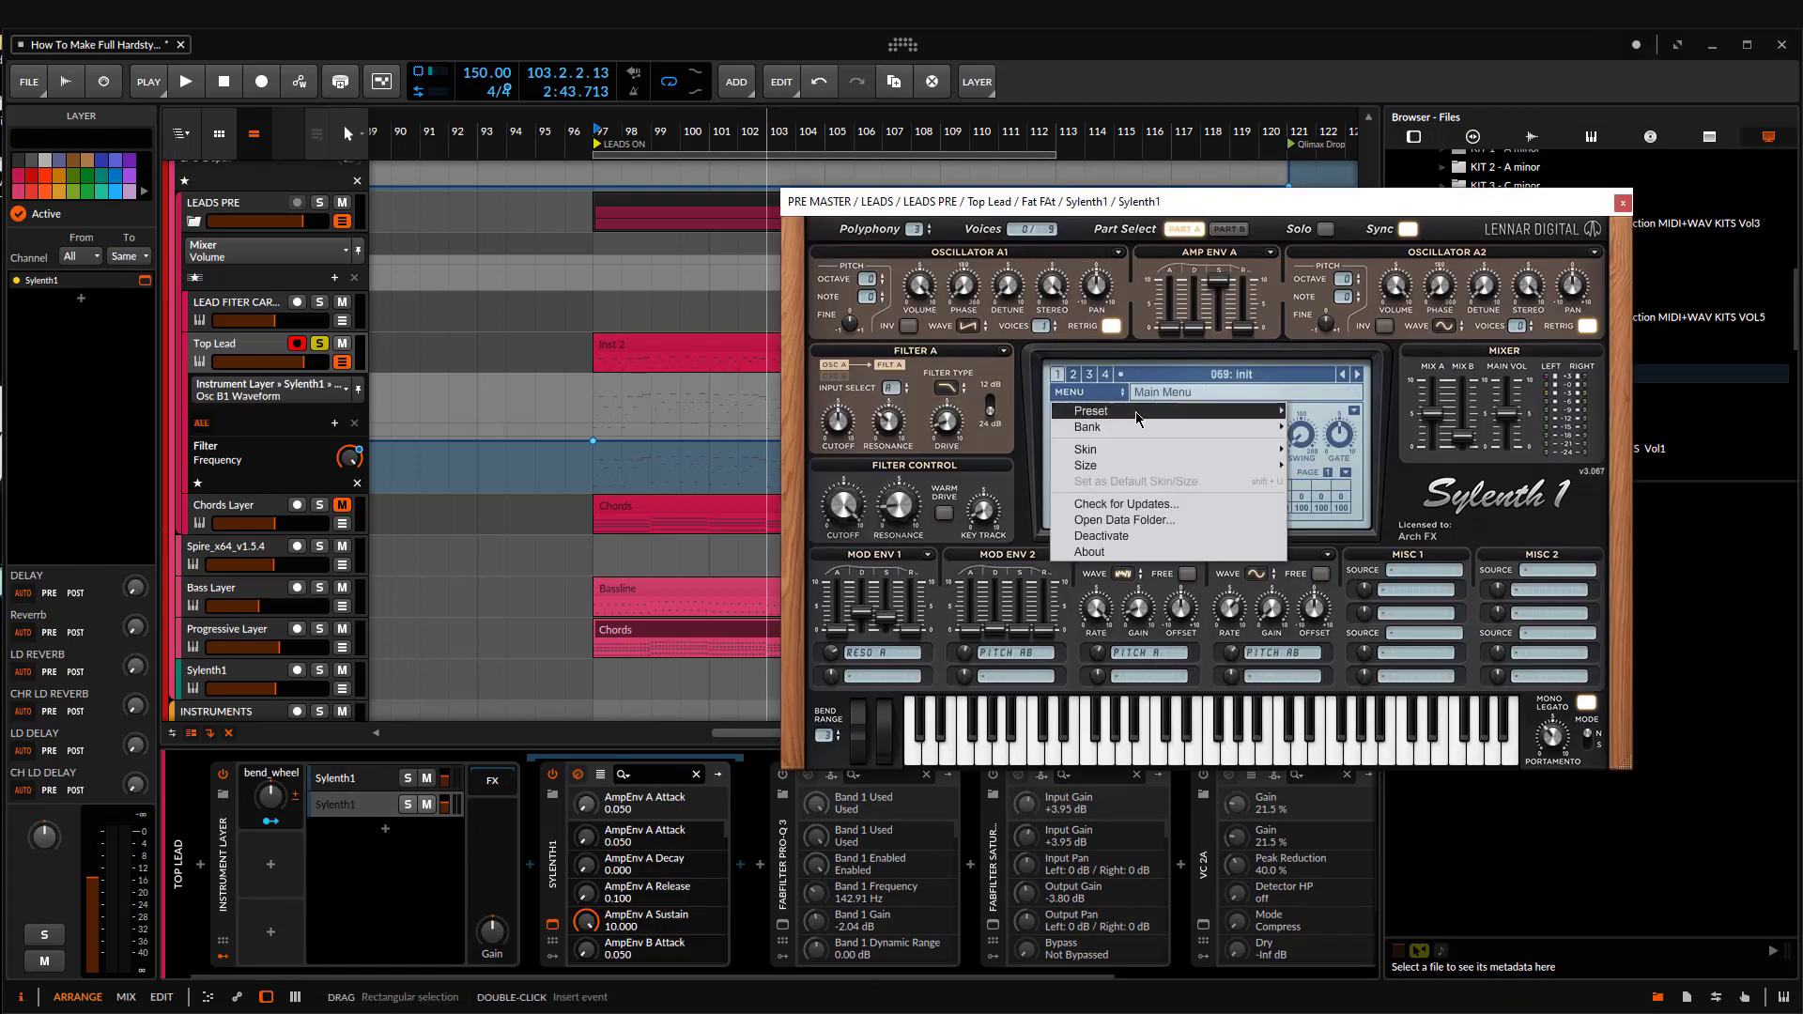
mouse_move(1182, 431)
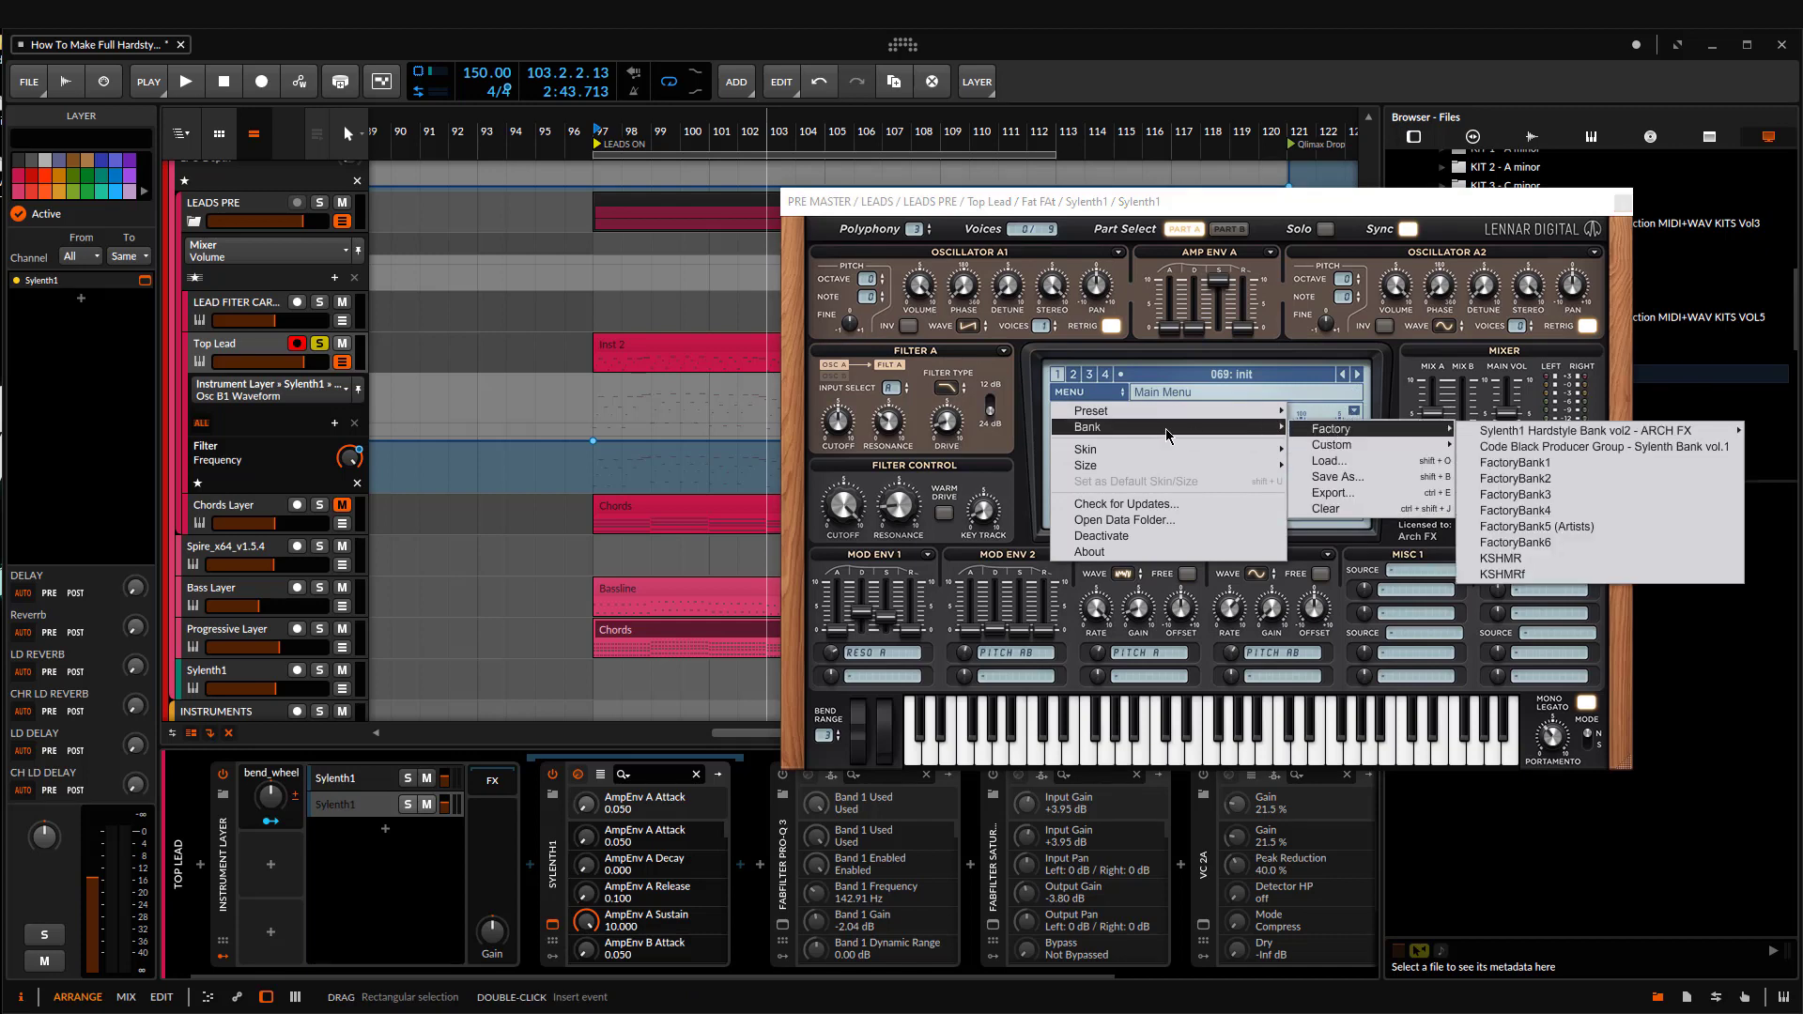
mouse_move(1534, 437)
left_click(1392, 449)
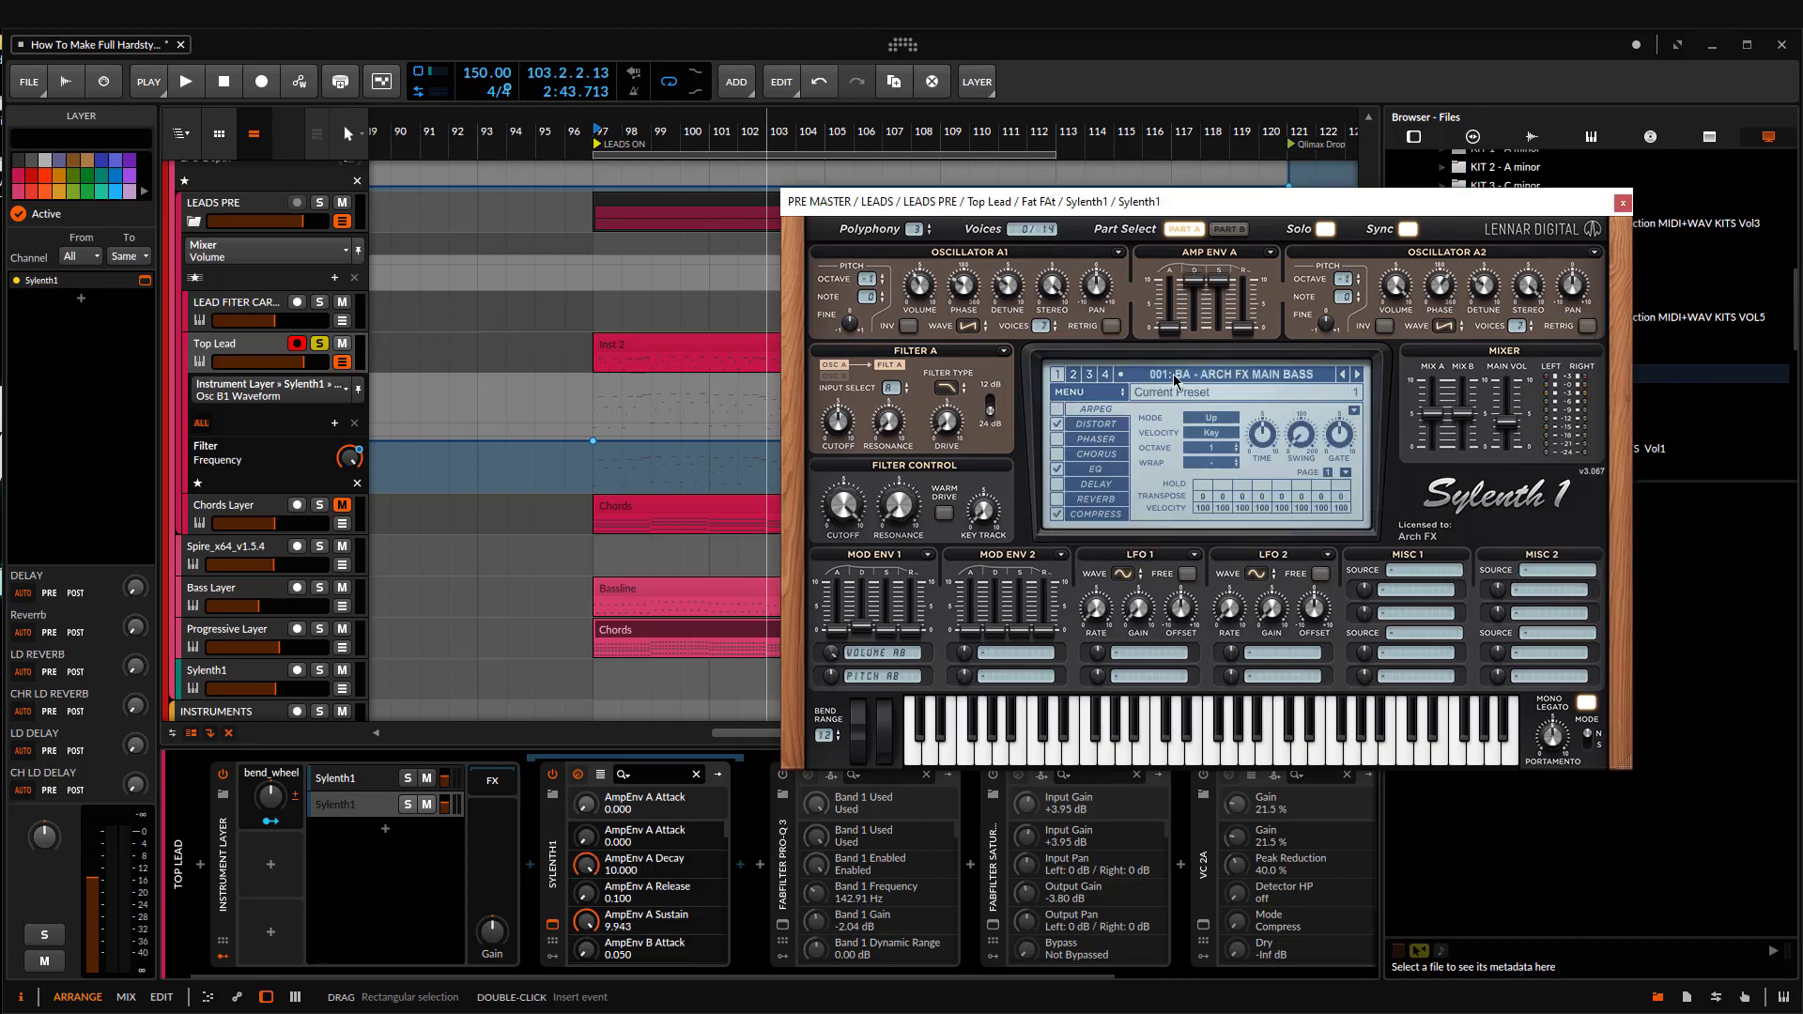
left_click(1181, 375)
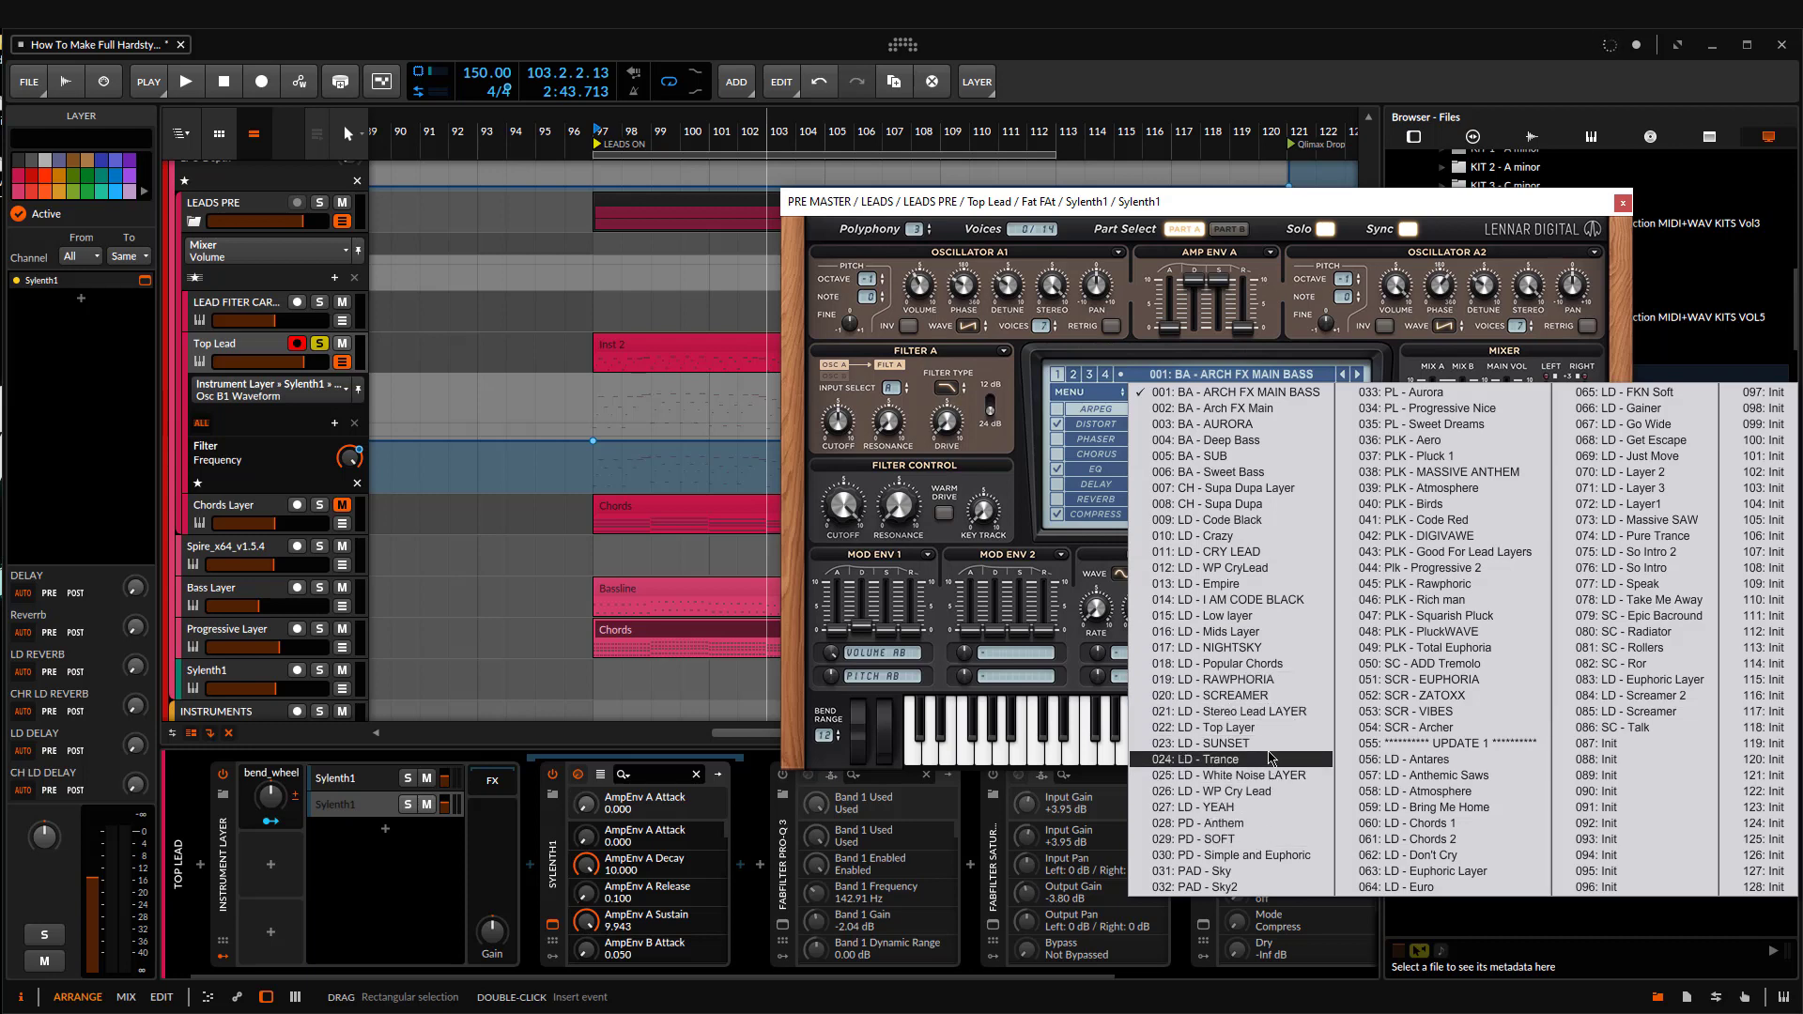
left_click(1293, 602)
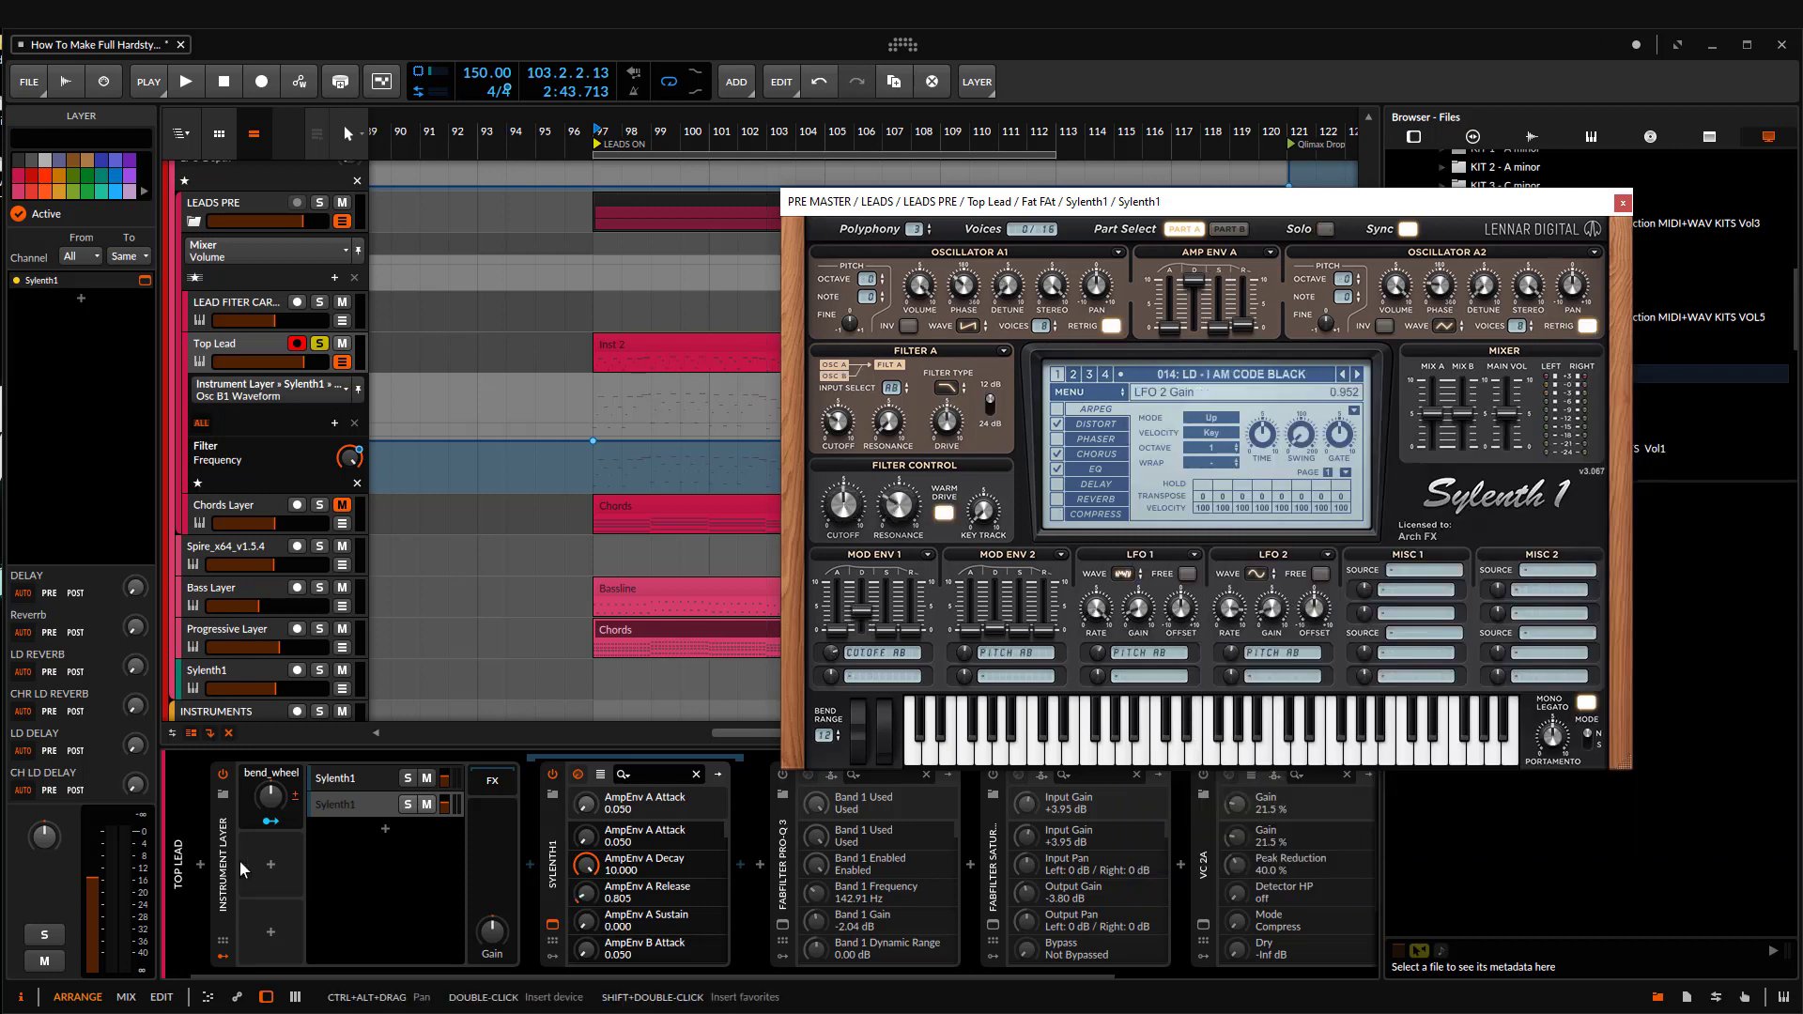
Step: Solo the duplicated Sylenth1 layer during playback, set Mod Env 1 decay to 7.014, and adjust the layer's volume
left_click(407, 805)
key("space")
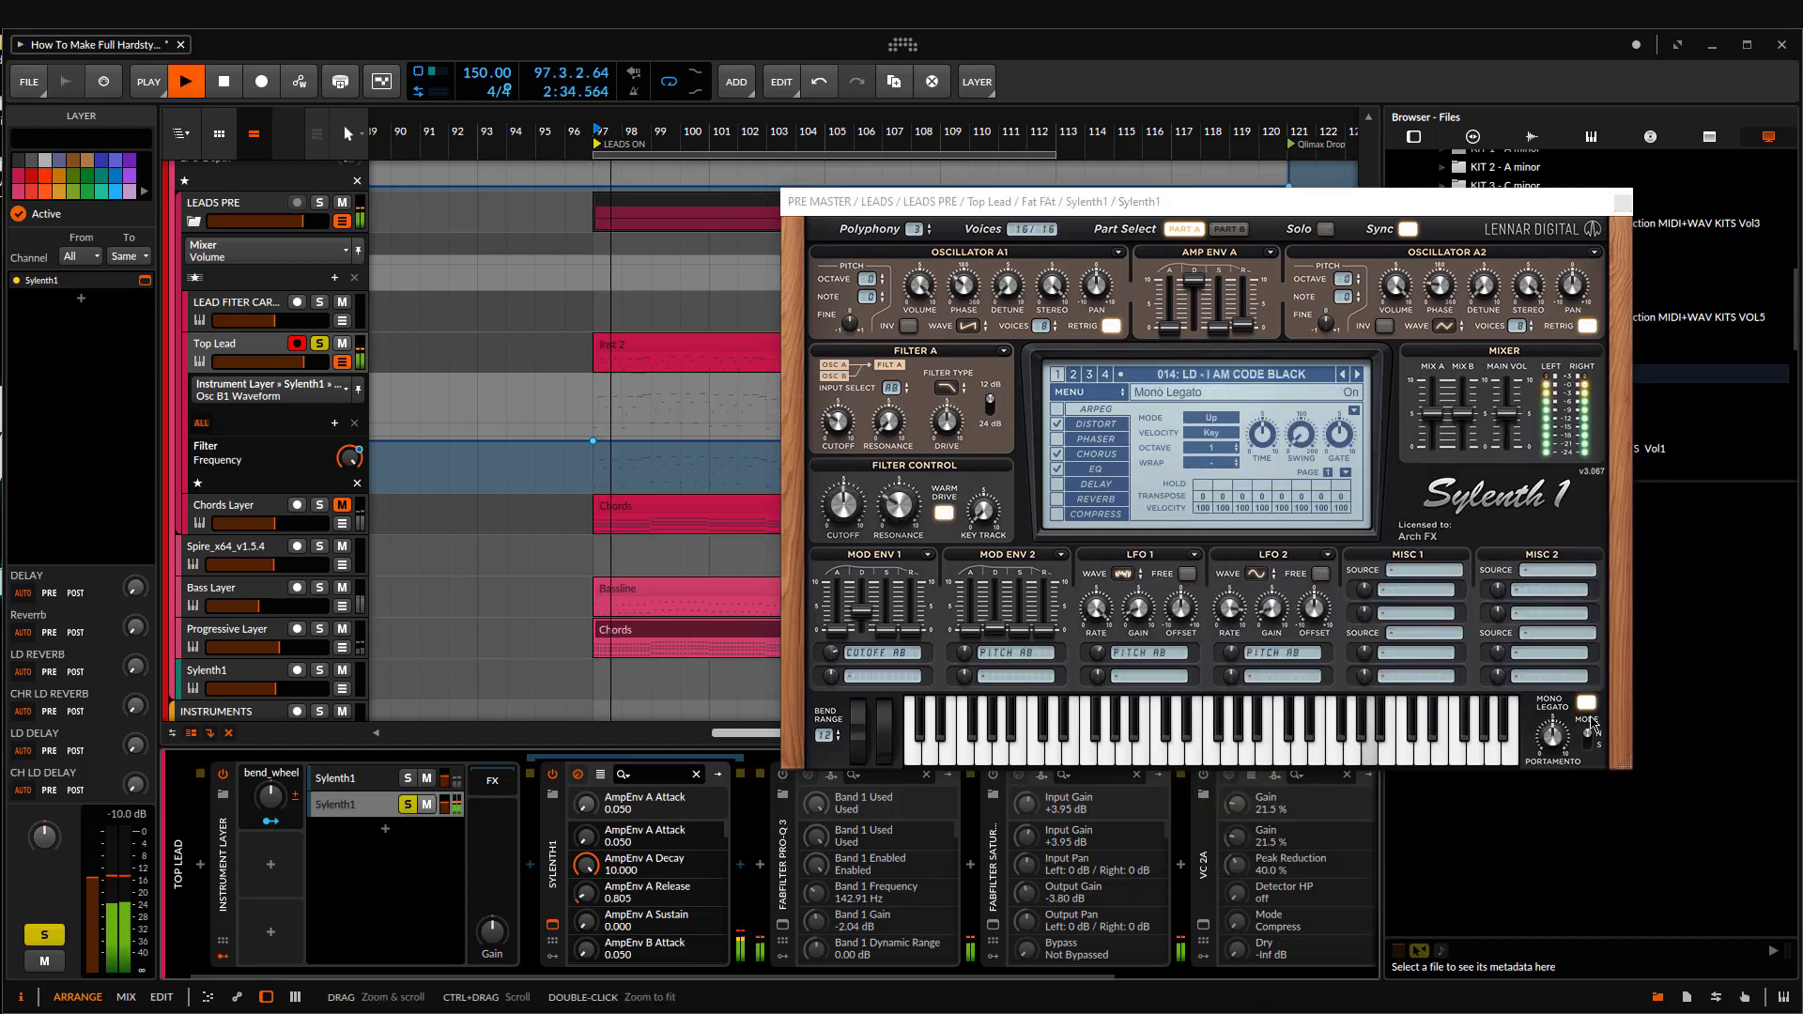
left_click_drag(878, 615, 878, 577)
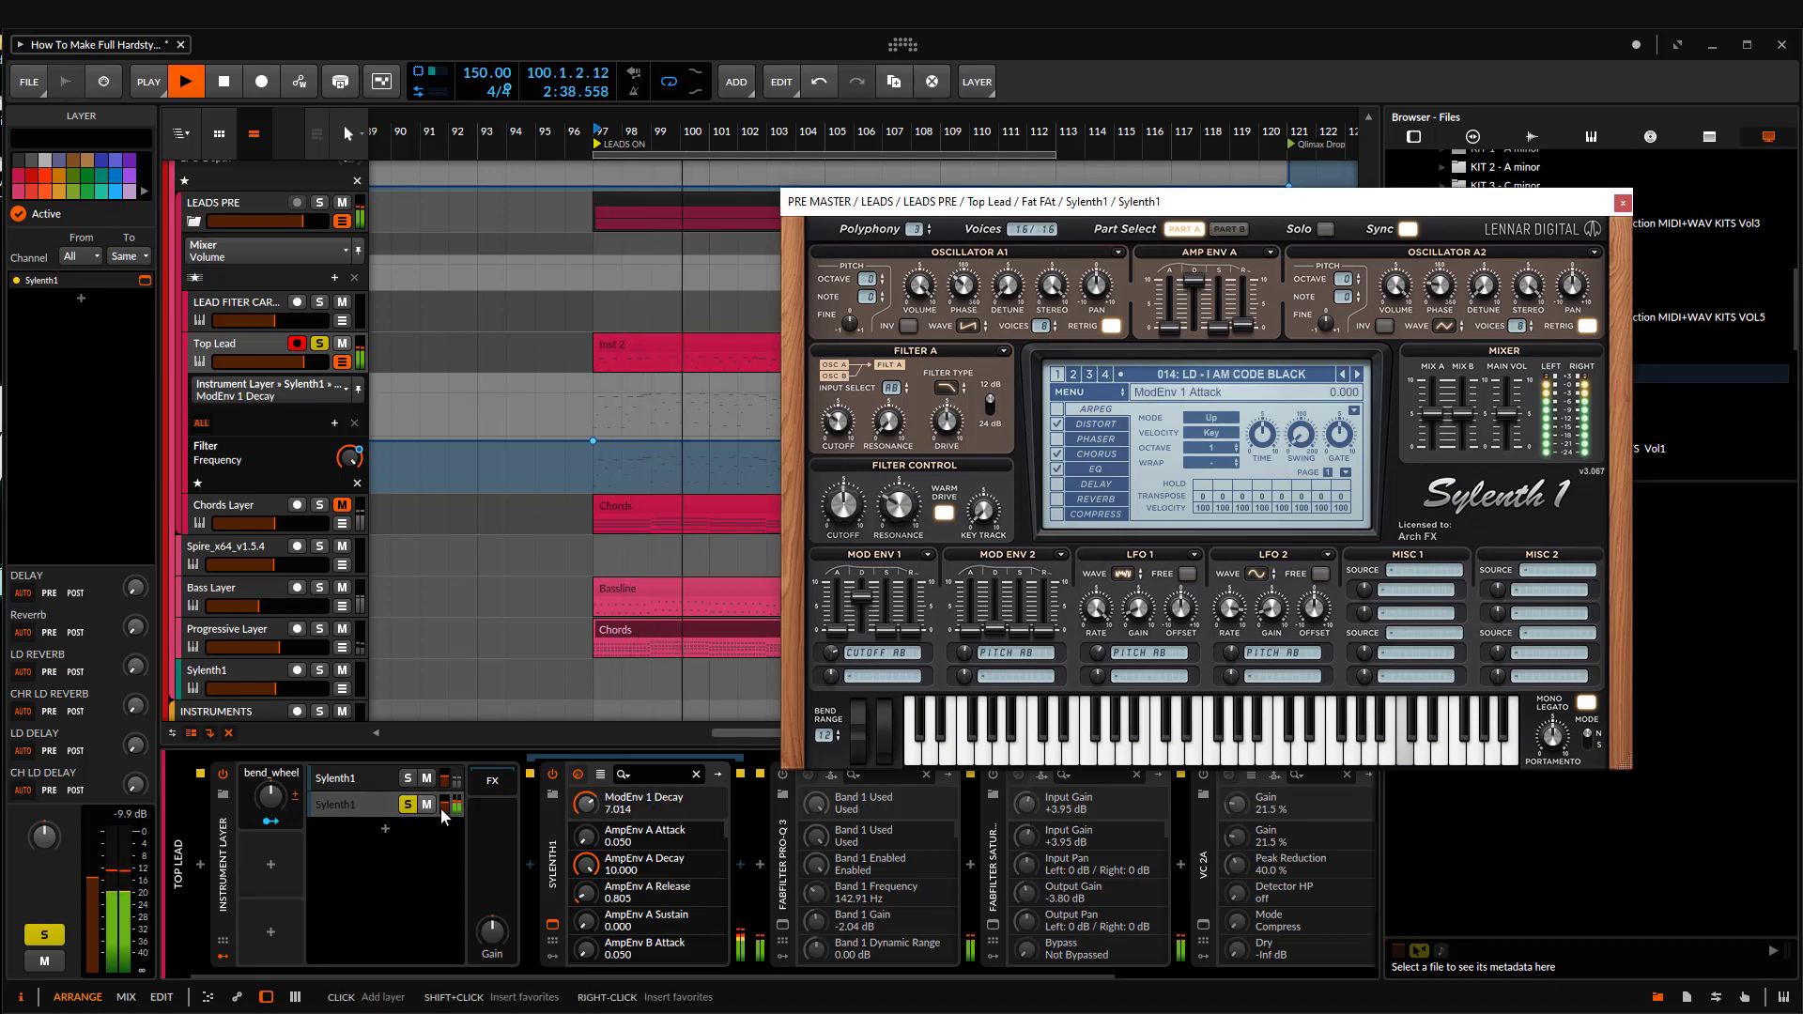
left_click_drag(44, 835, 44, 845)
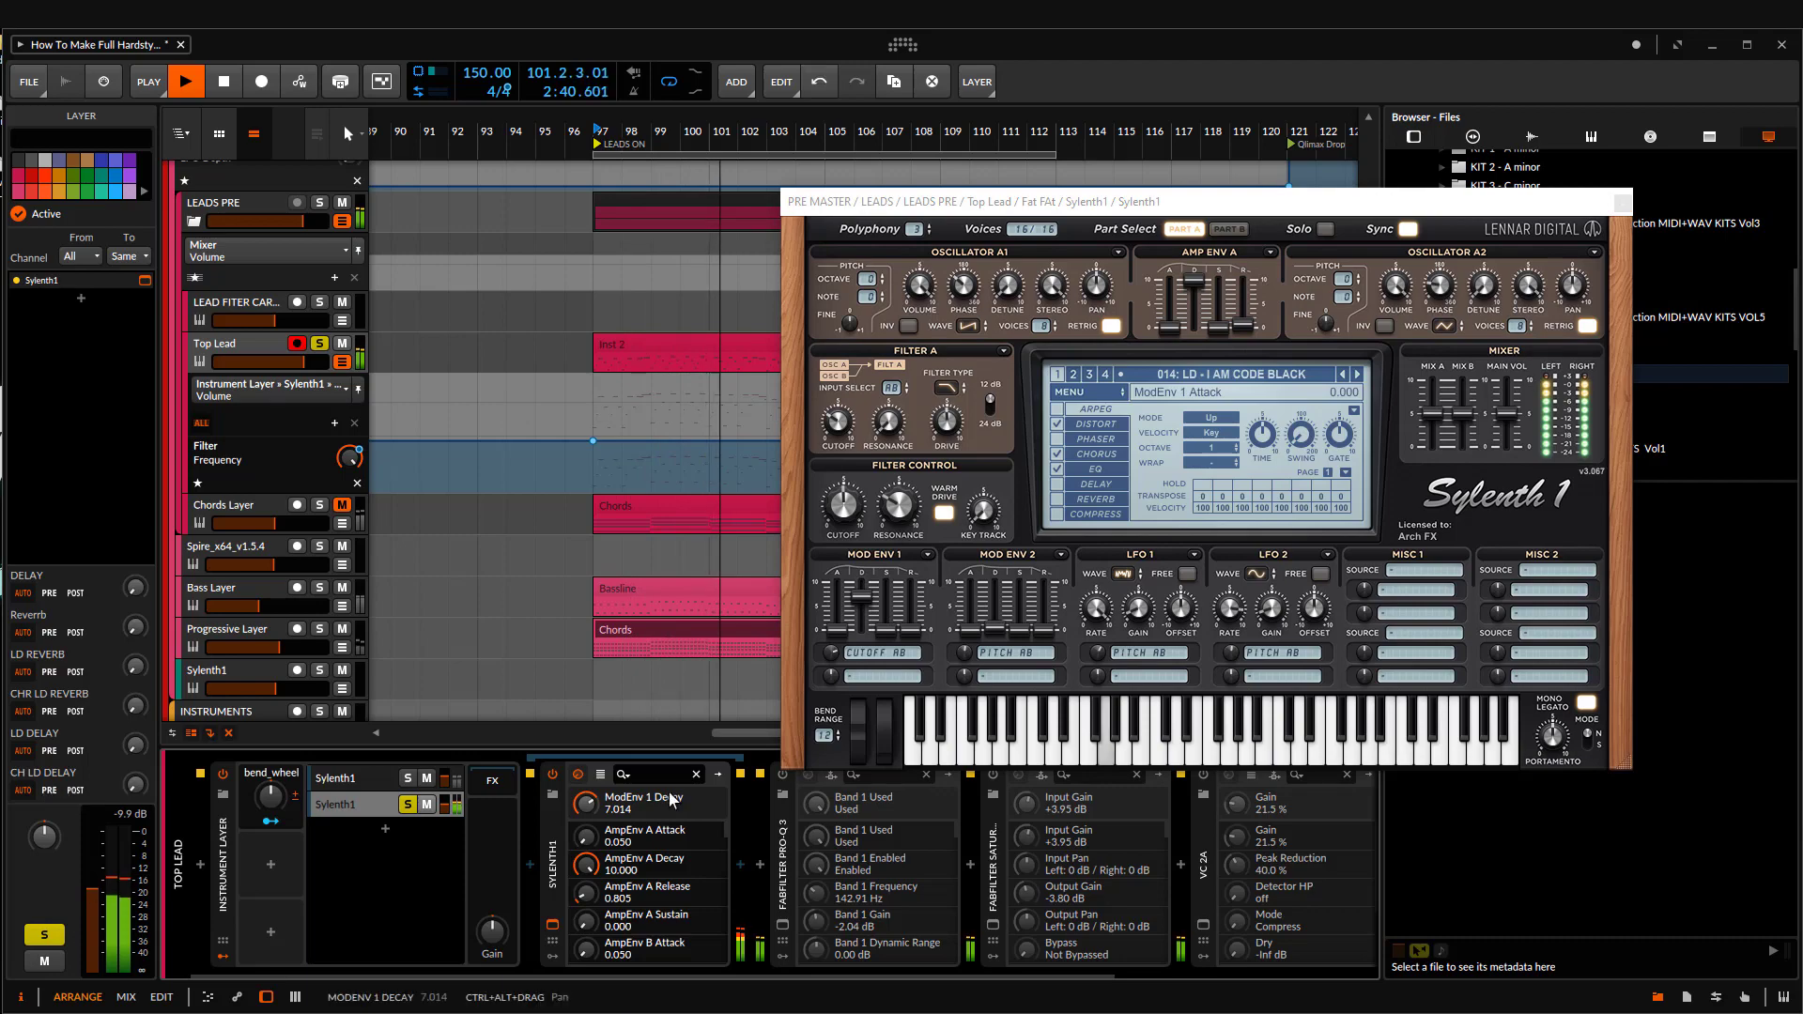
key("space")
Step: Insert FabFilter Pro-Q 3 after the duplicated Sylenth1 and set its 36 dB/oct low cut to about 153 Hz during playback
left_click(759, 869)
type("pro-q")
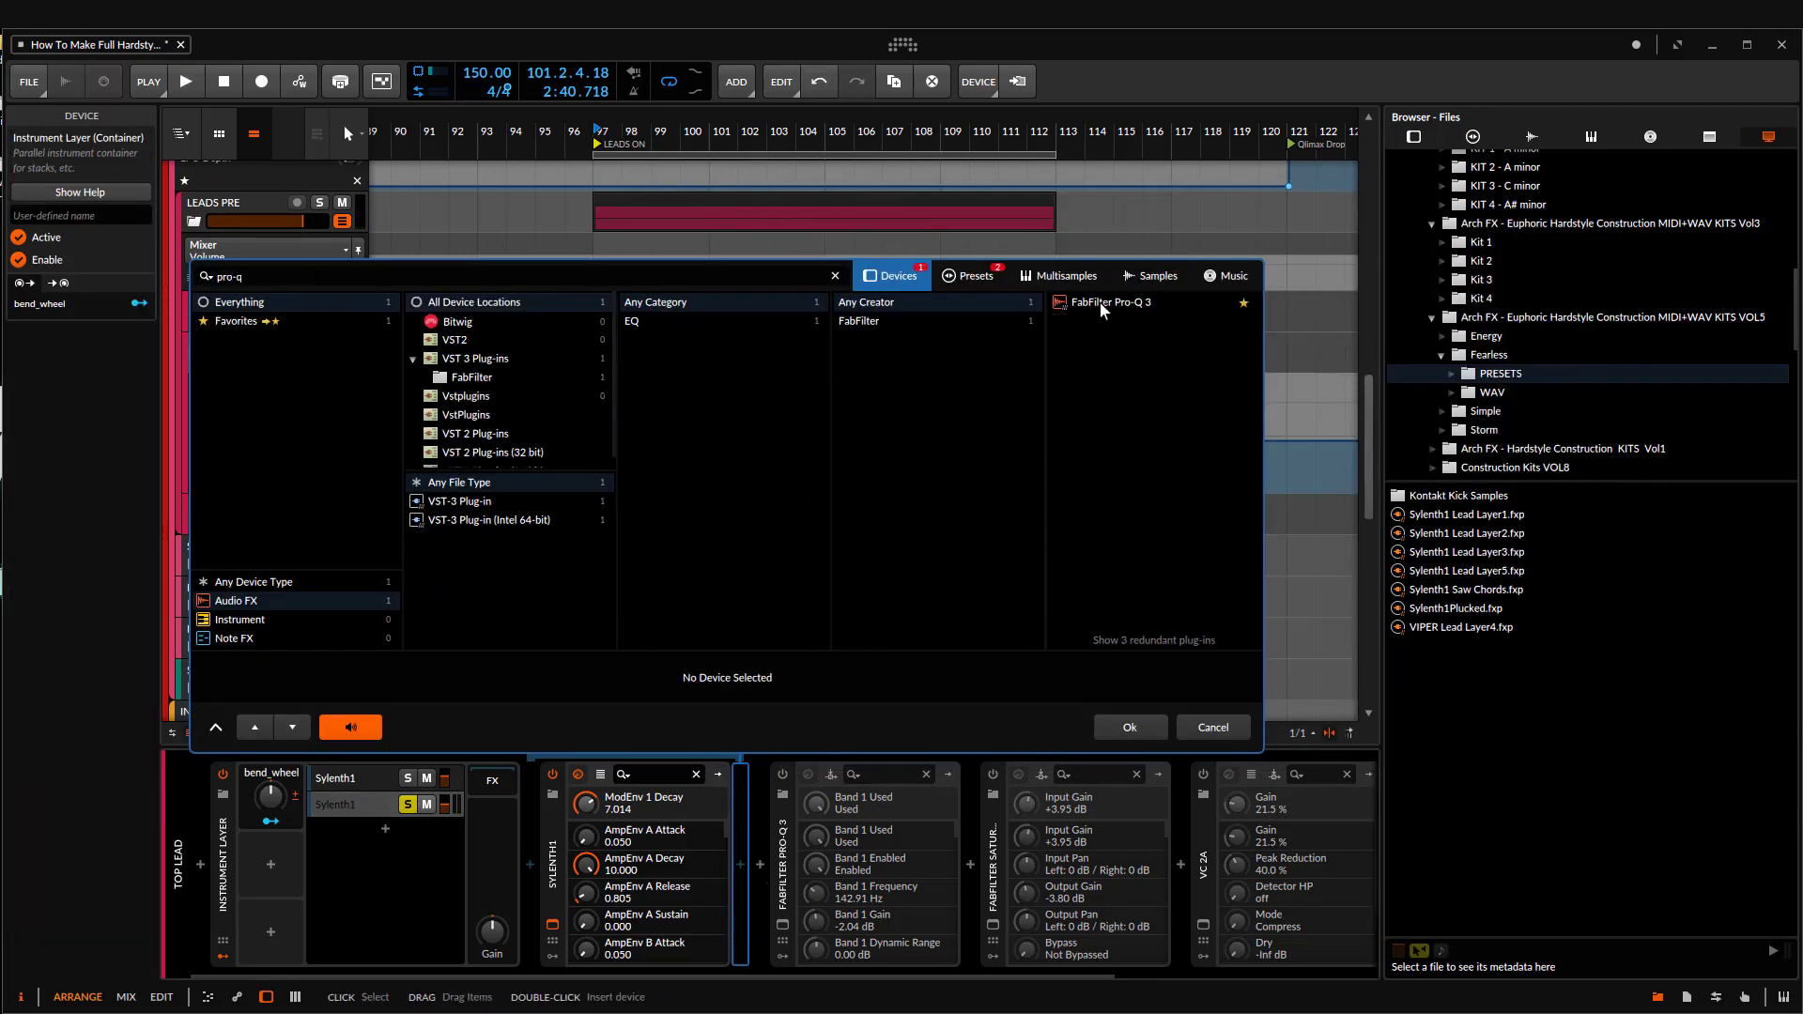
key("Return")
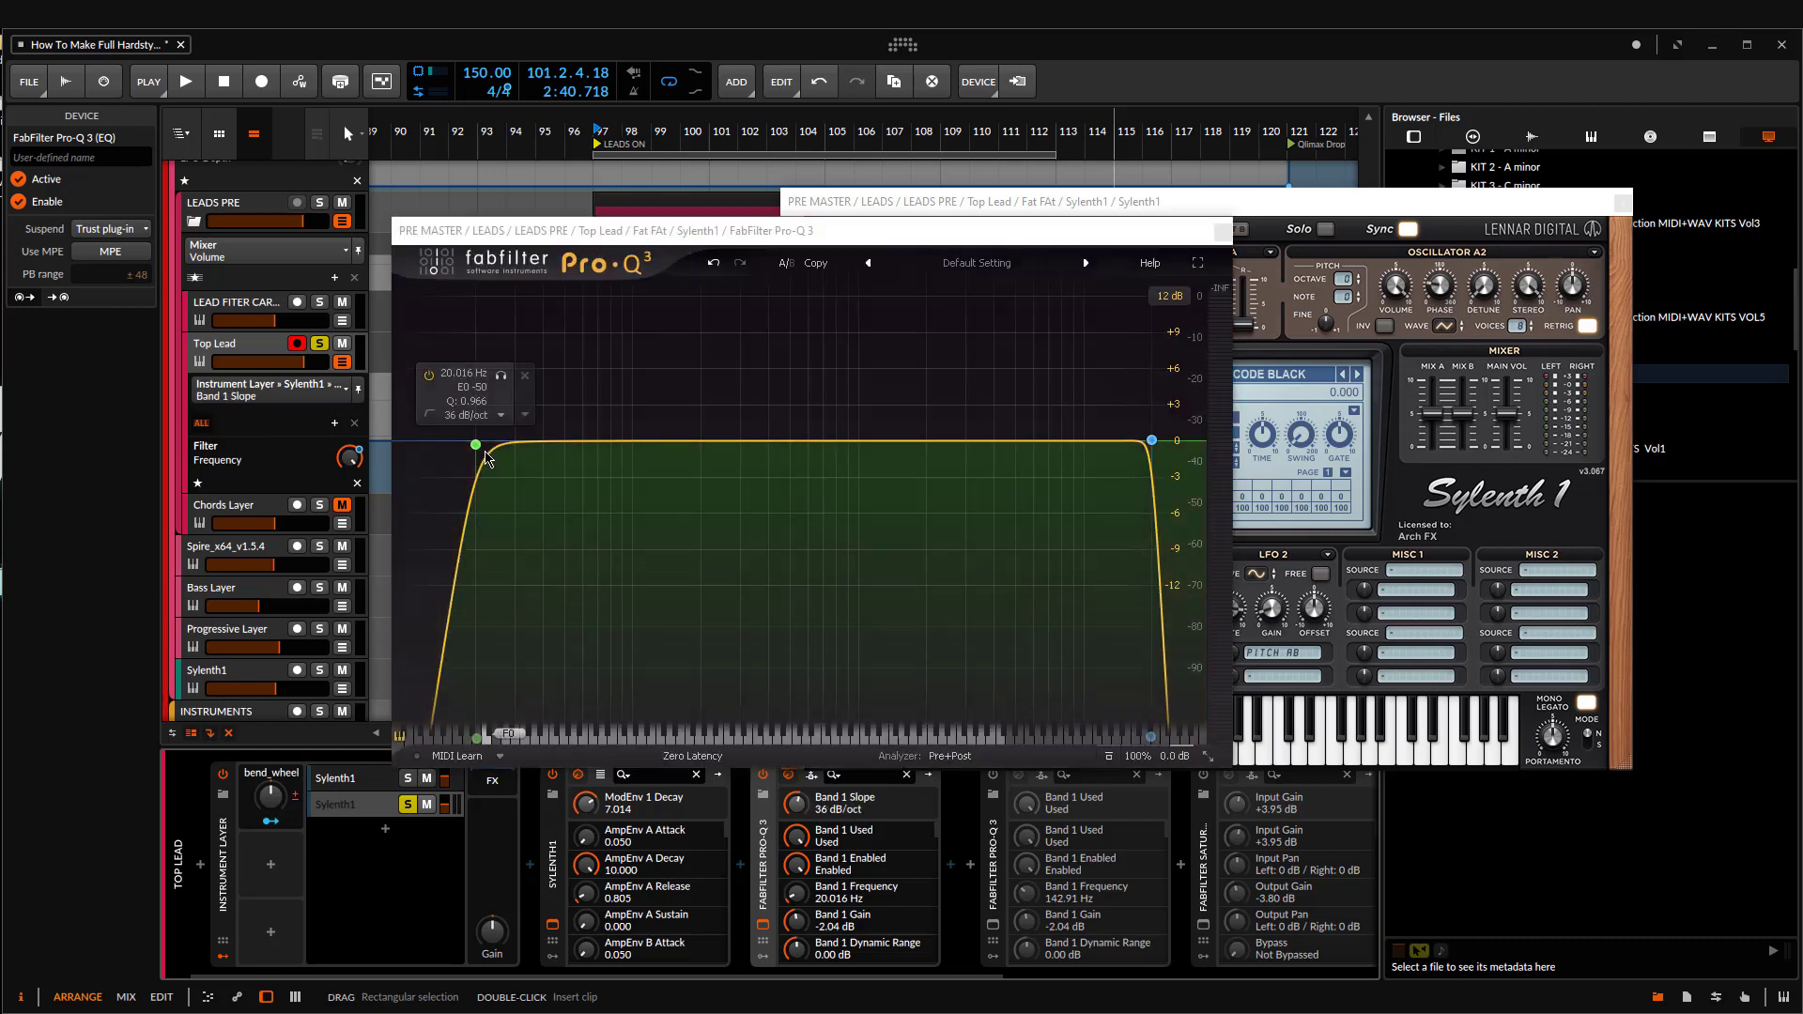
key("space")
left_click_drag(476, 444, 676, 433)
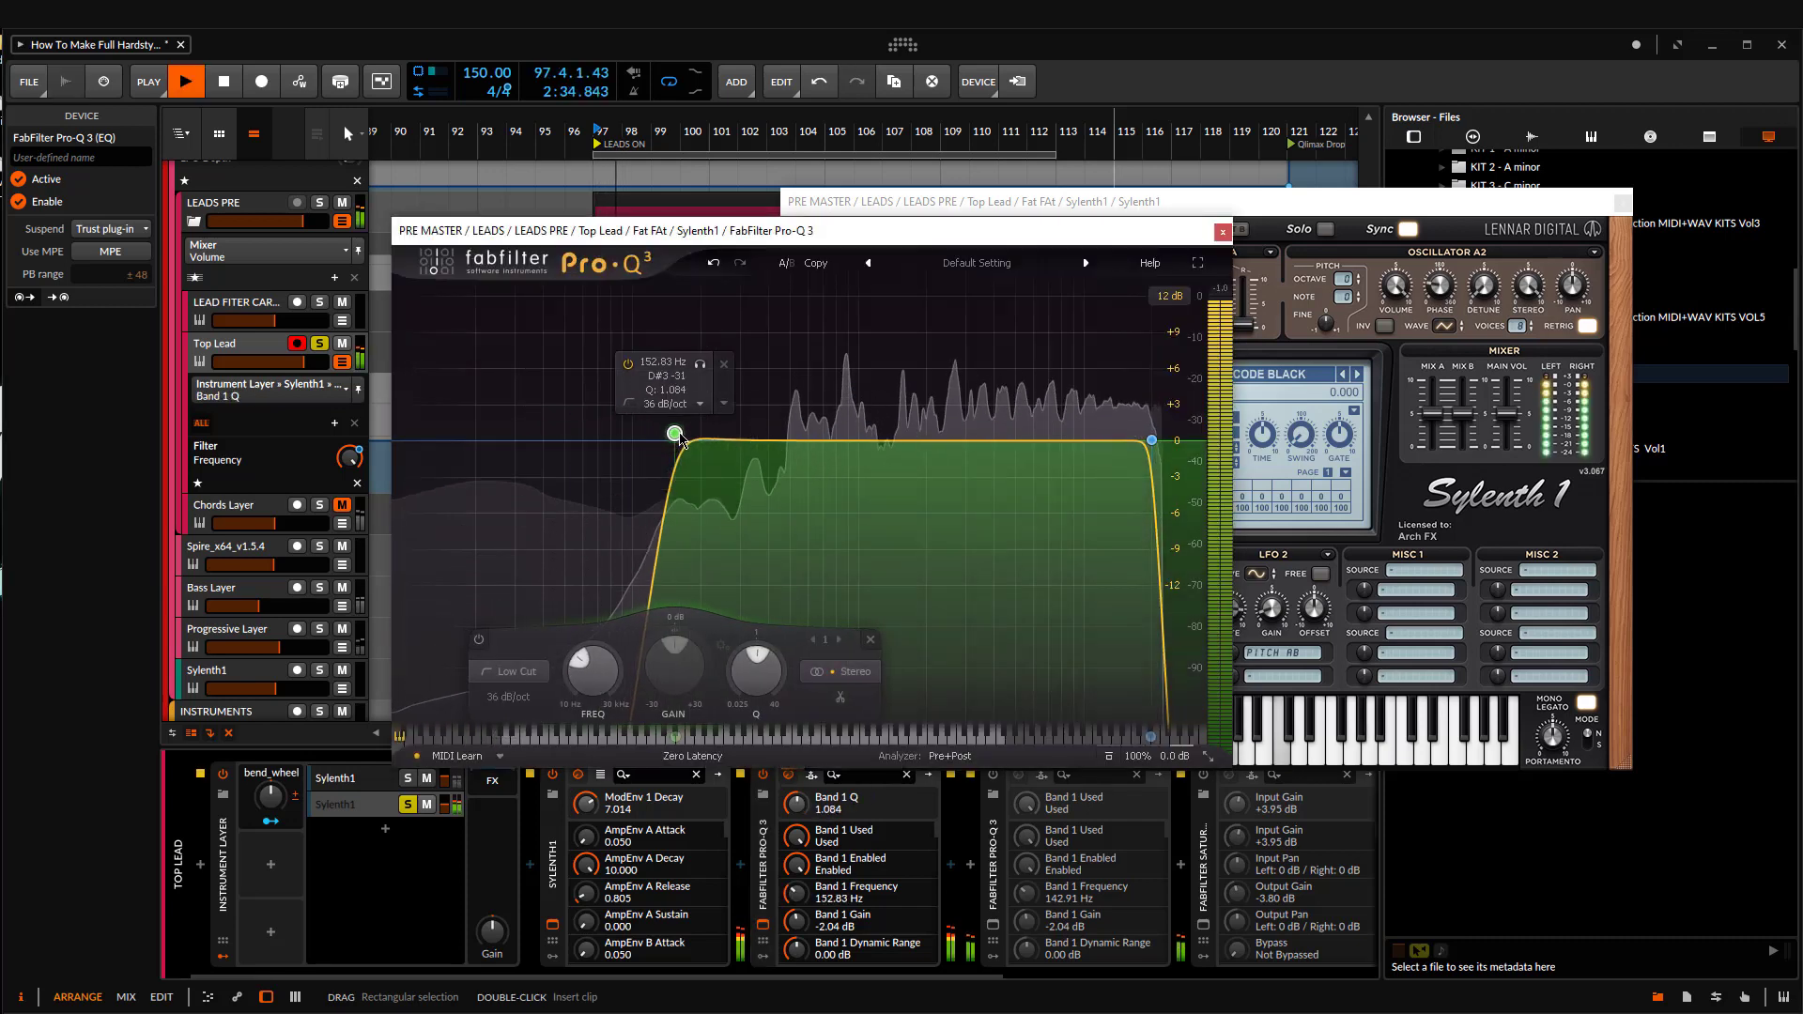
Step: Solo the original Sylenth1 layer alongside the duplicate, compare both during playback, and slightly lower the duplicate layer's volume
left_click(1222, 231)
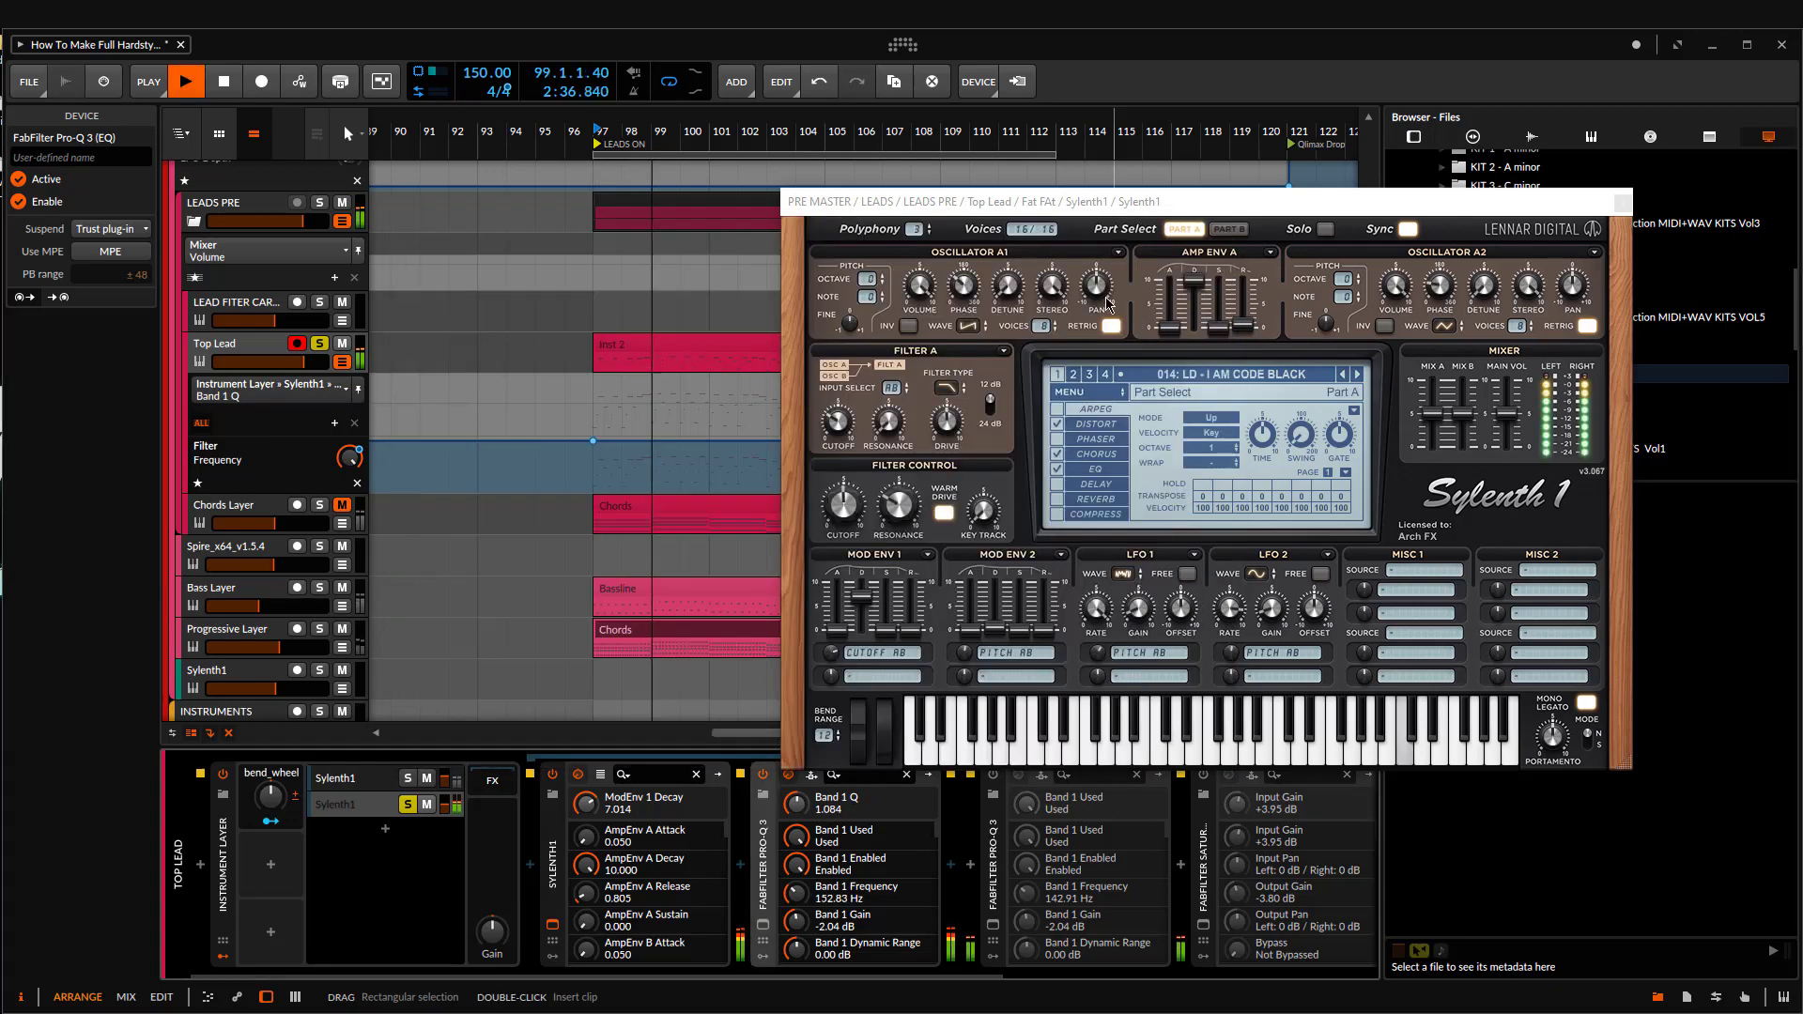
left_click(409, 778)
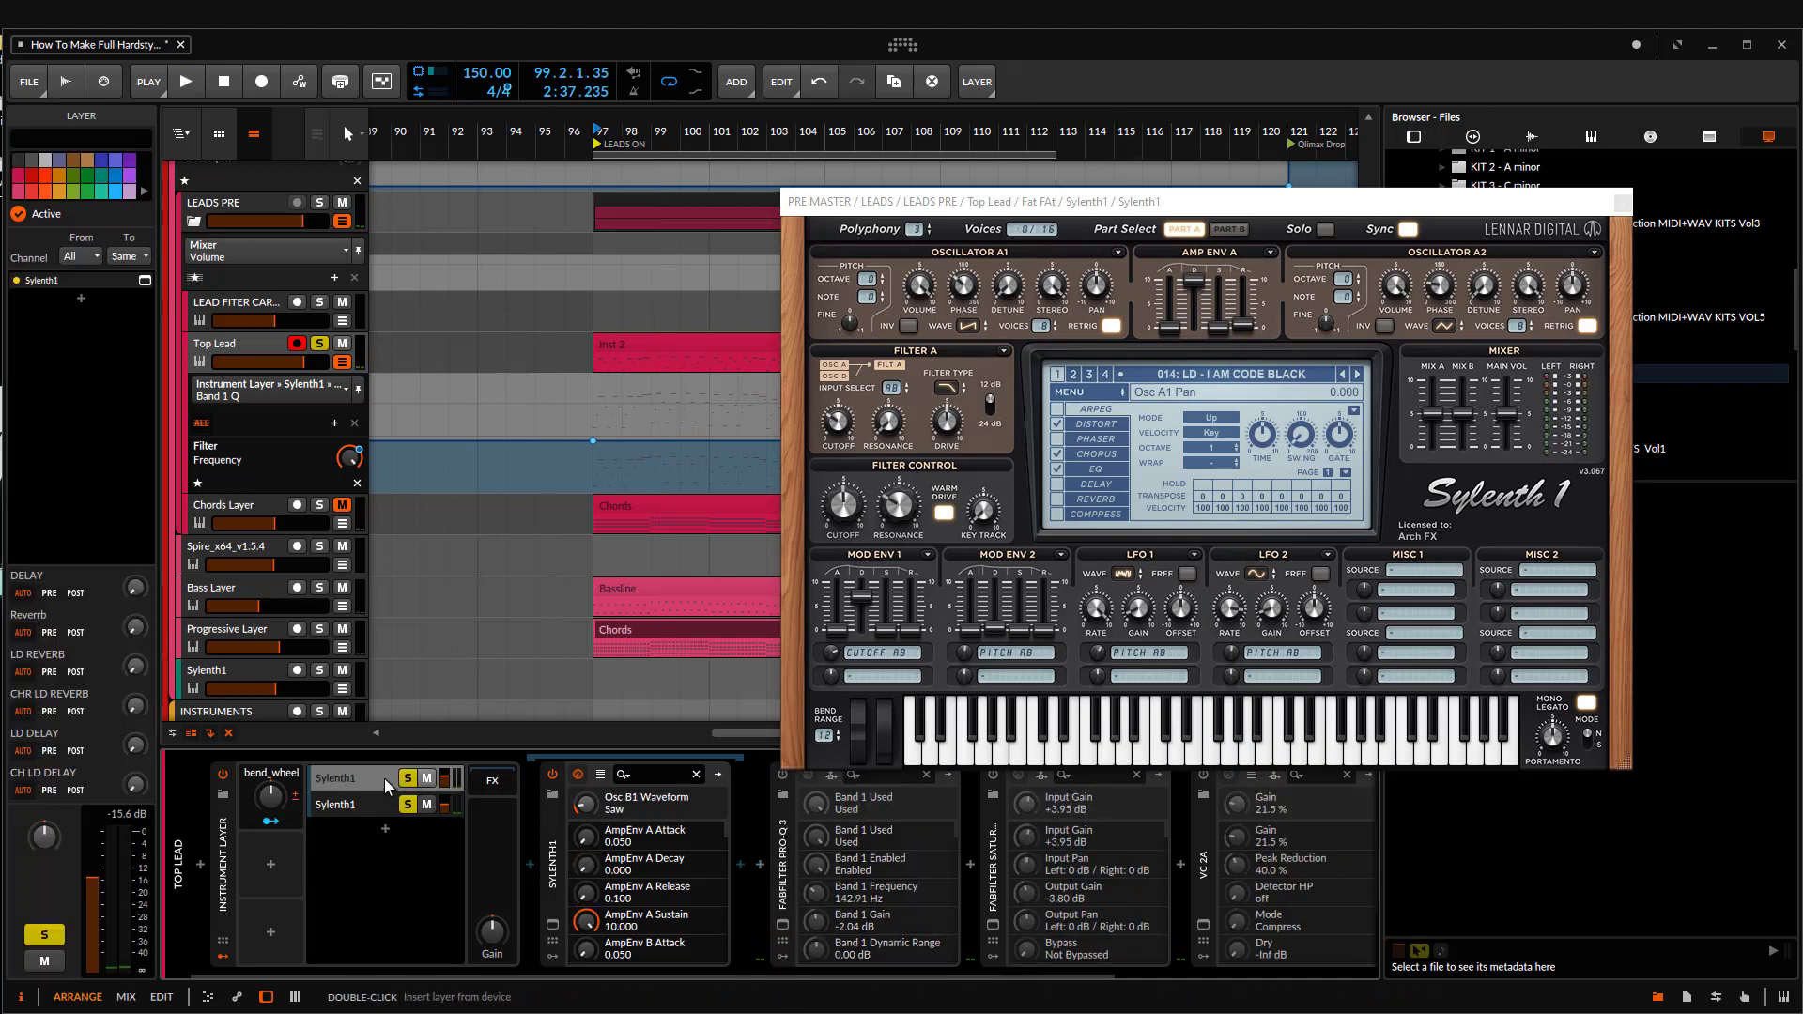
left_click(362, 806)
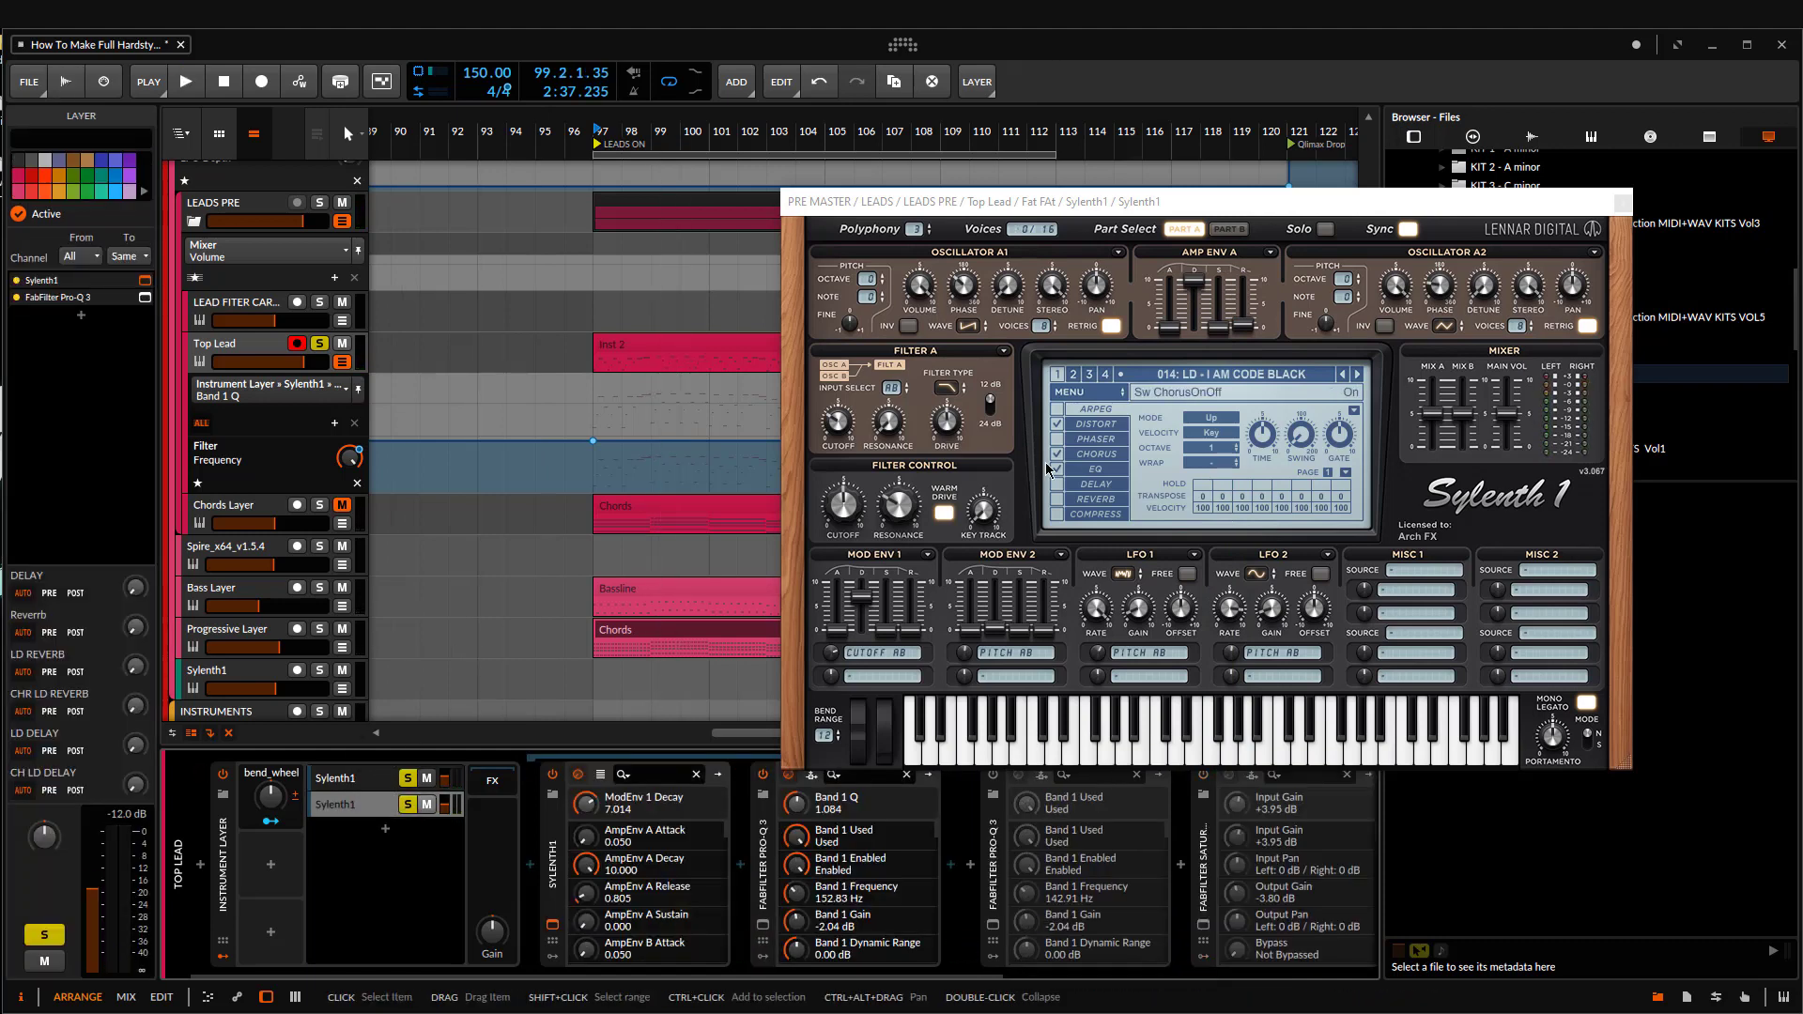
left_click(339, 775)
left_click(348, 808)
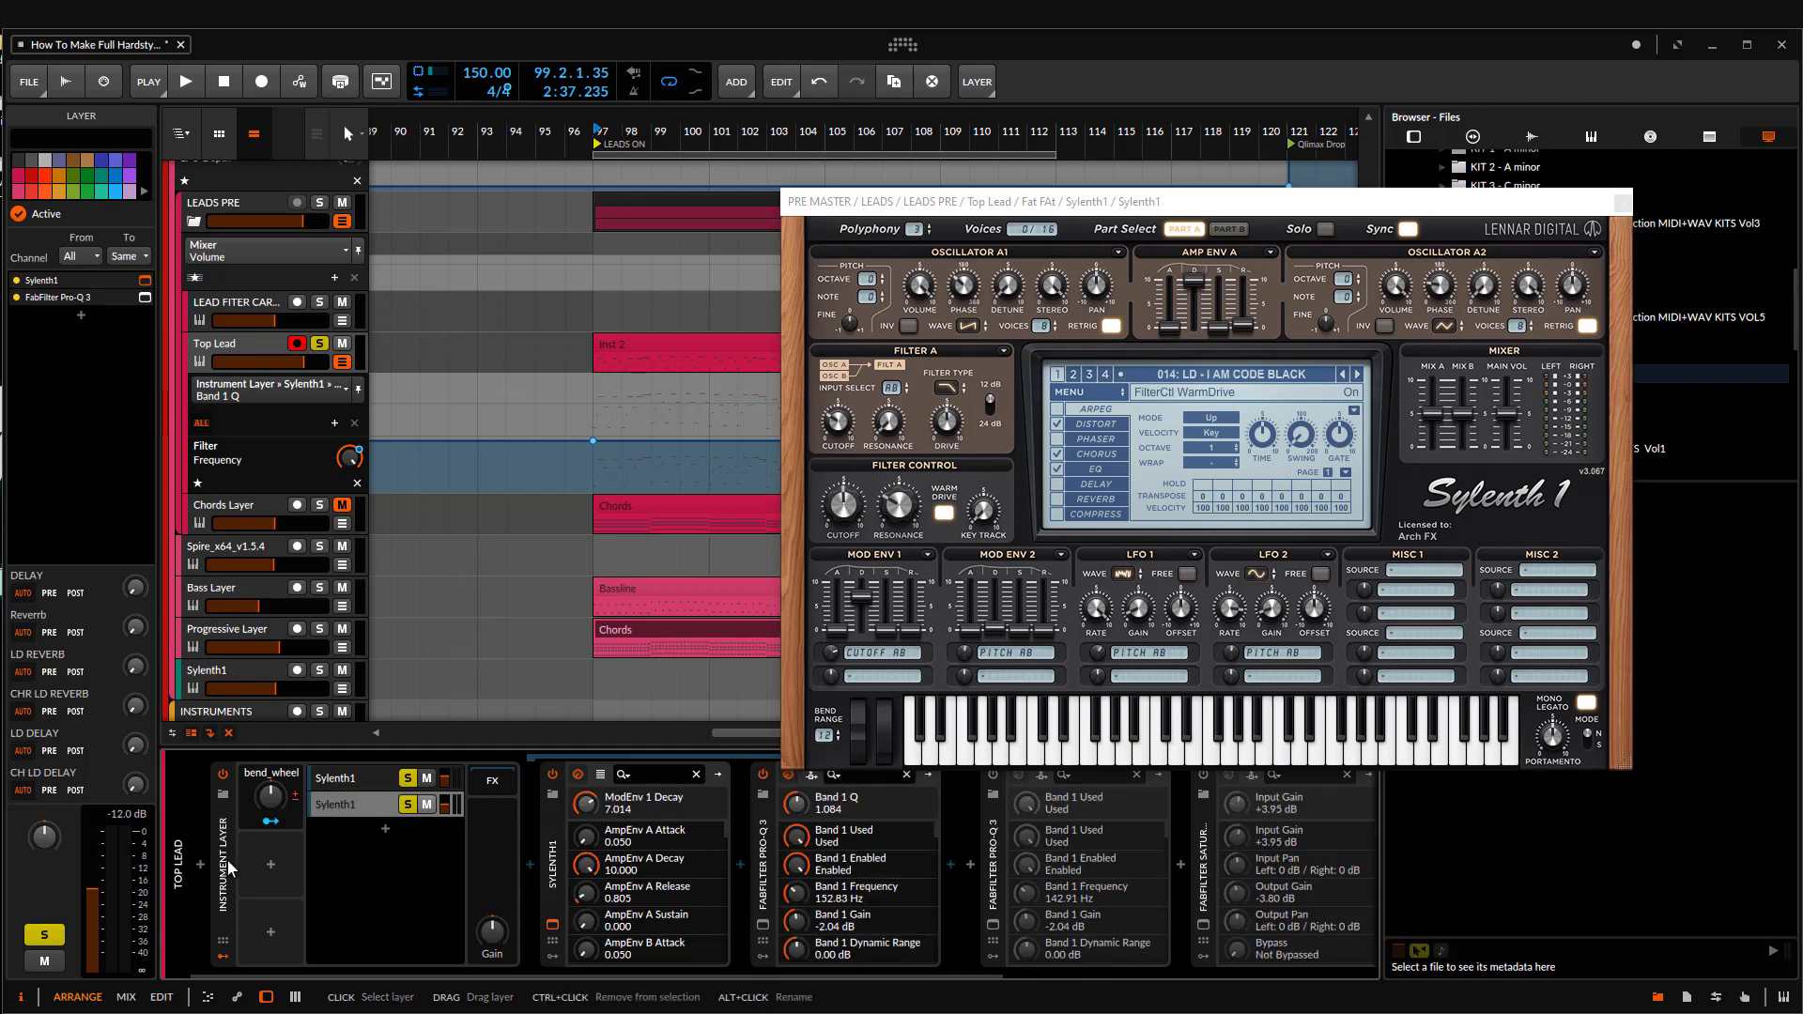
key("space")
left_click(354, 781)
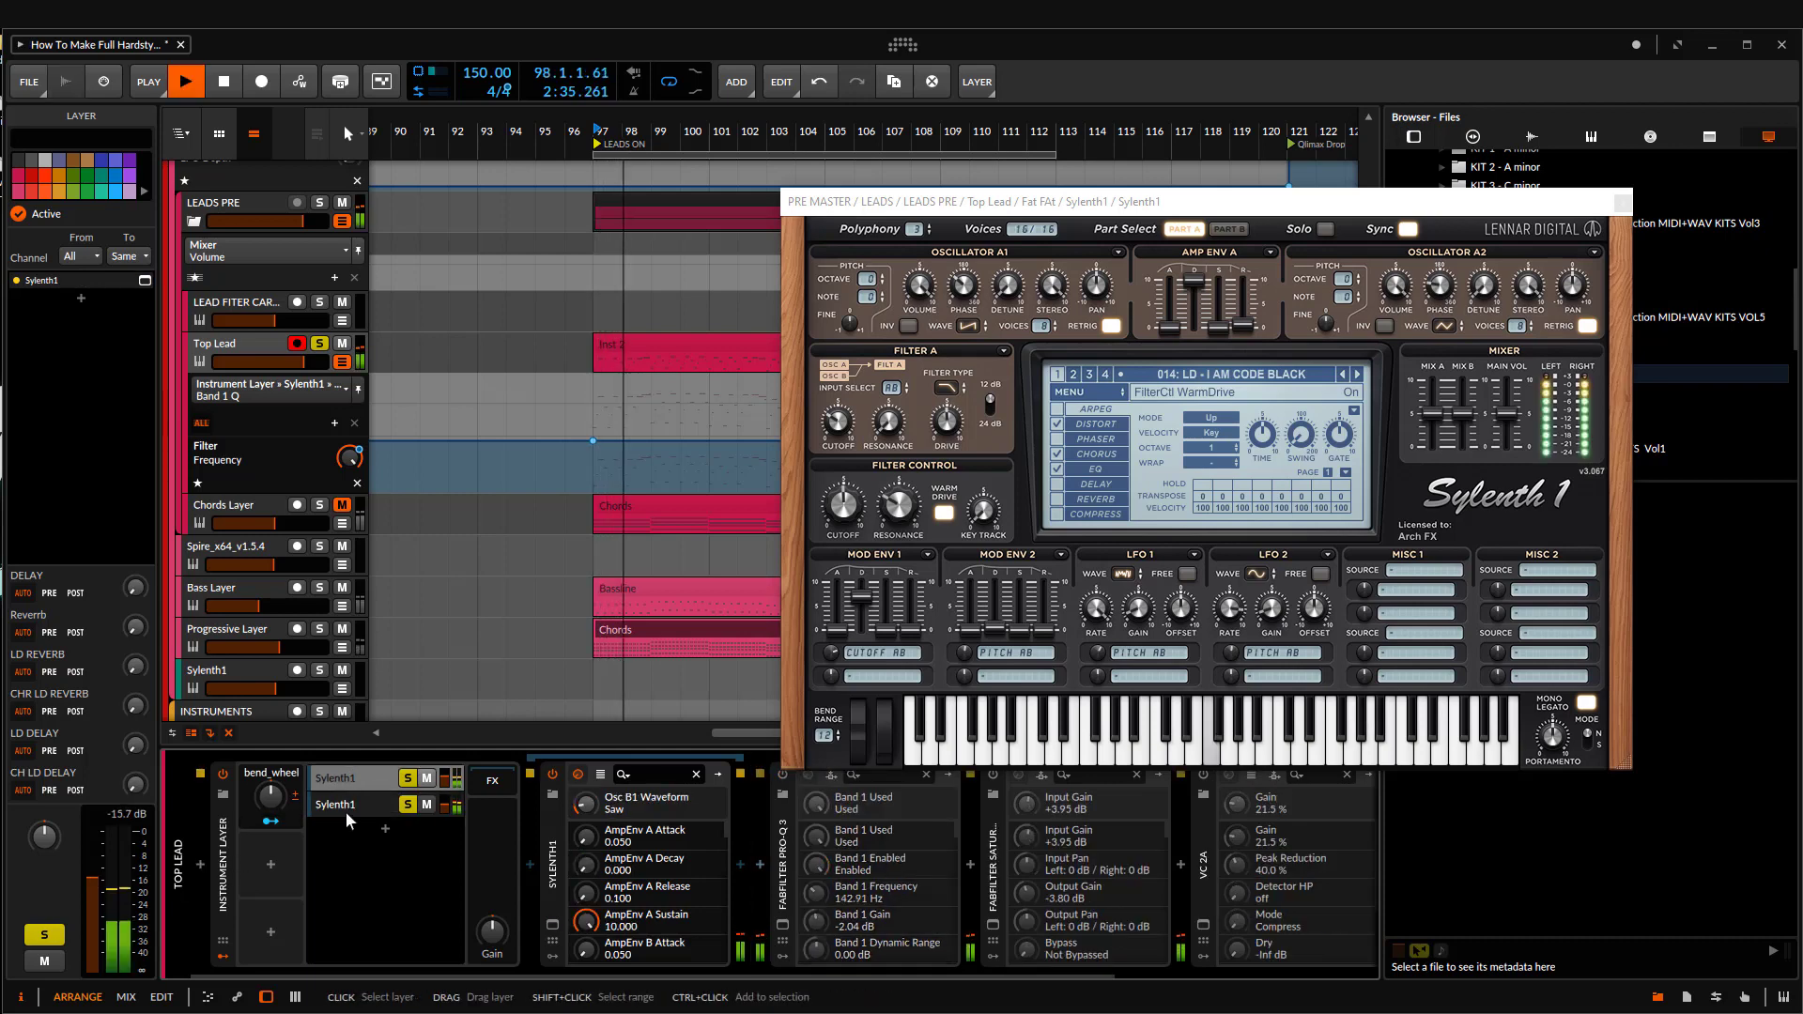
left_click(337, 796)
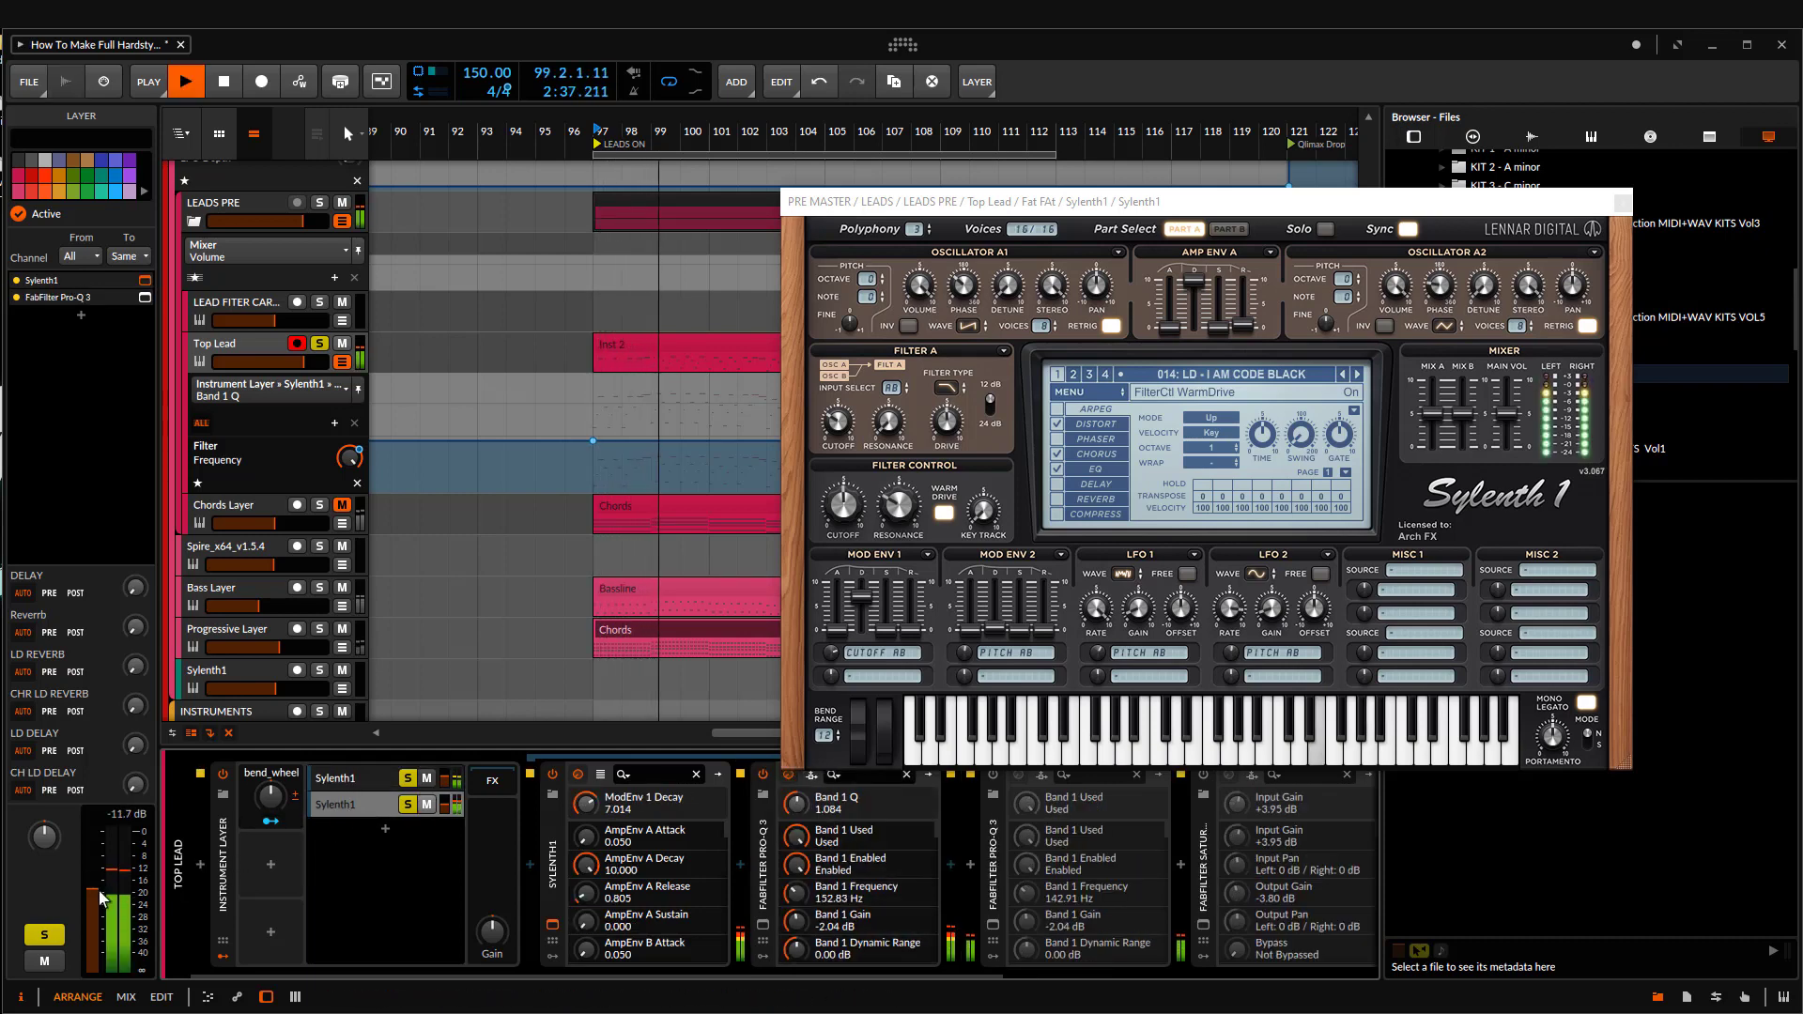
left_click_drag(101, 898, 102, 905)
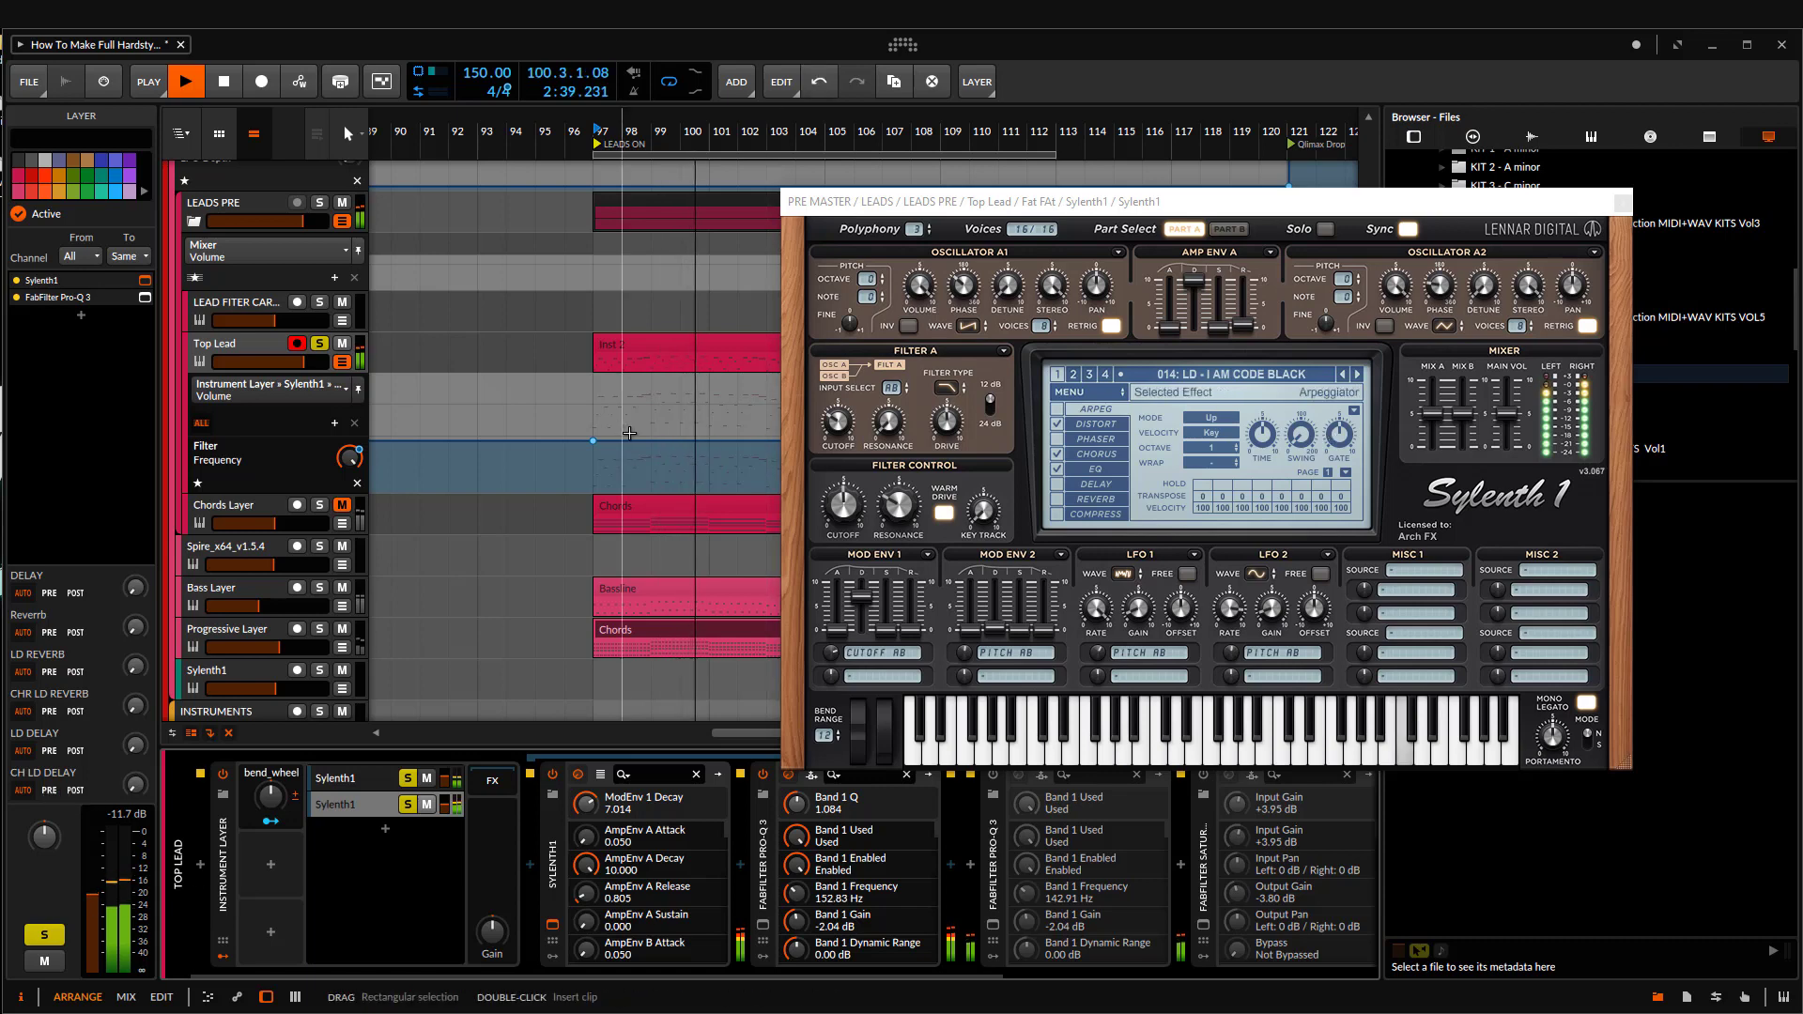
Step: Open the original Sylenth1 layer's plug-in and set its portamento time to 90.666
scroll(495, 328, "down", 3)
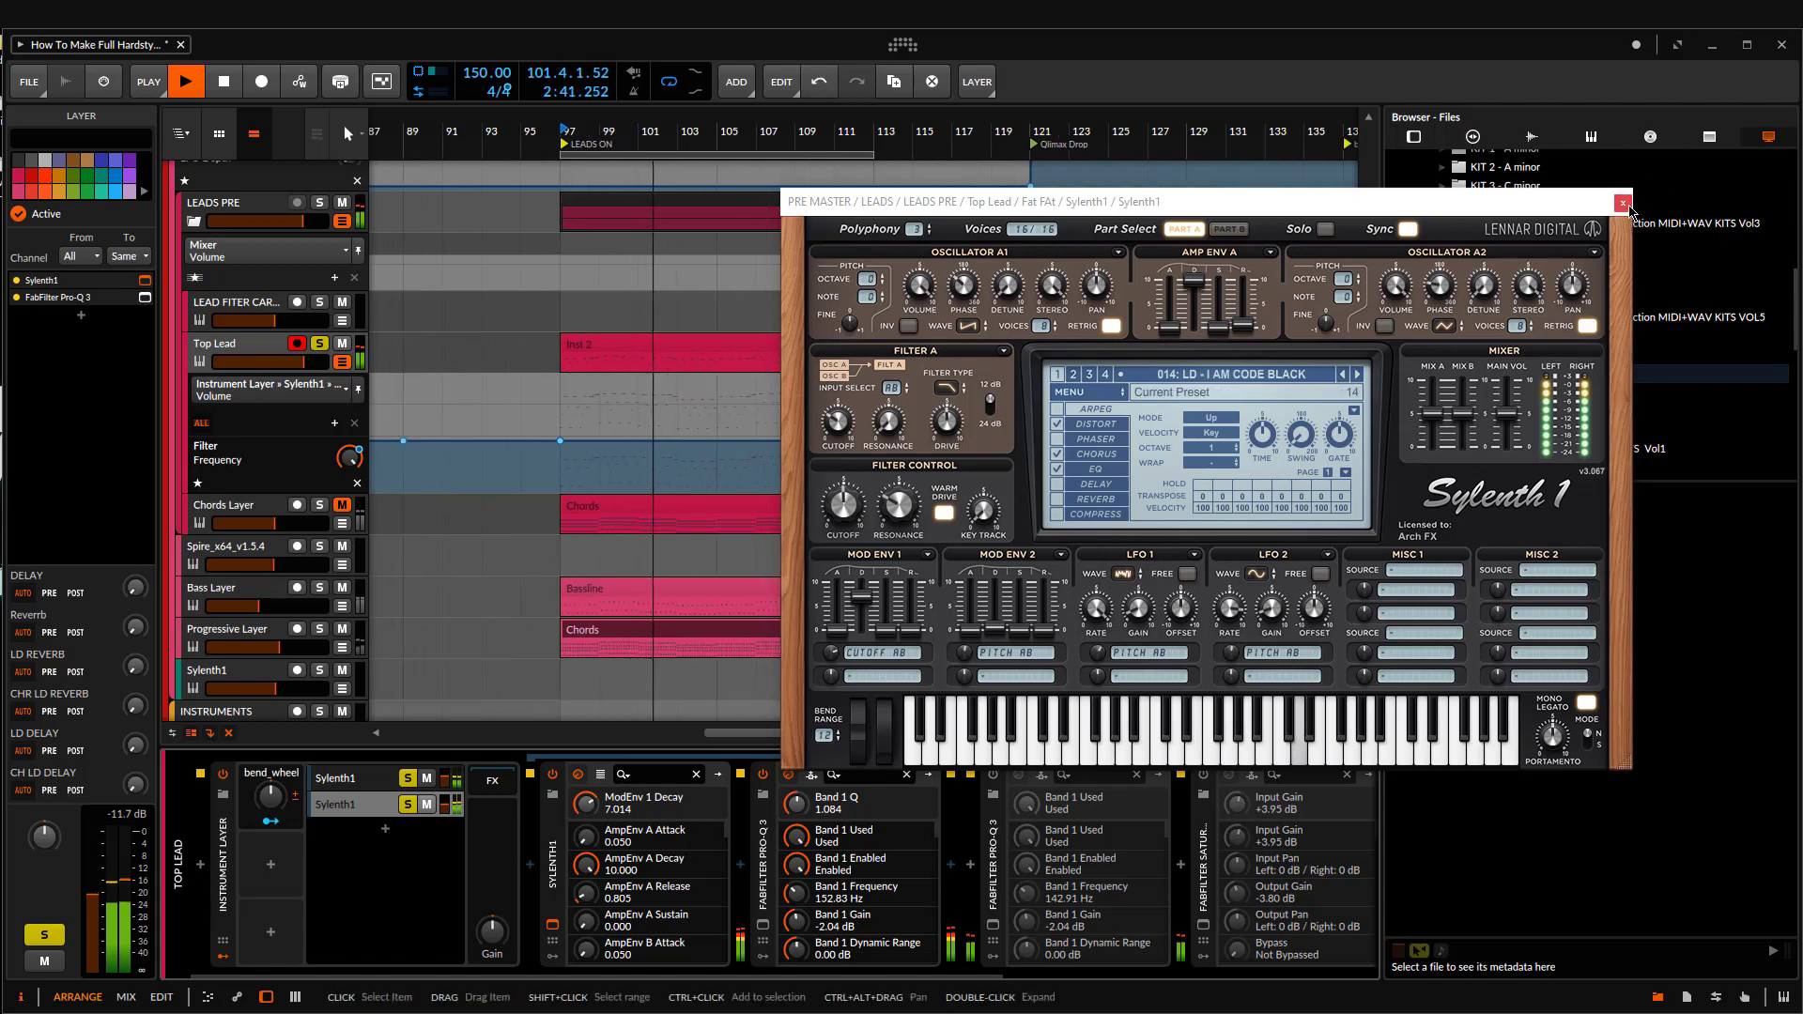
left_click(1623, 202)
scroll(803, 422, "up", 2)
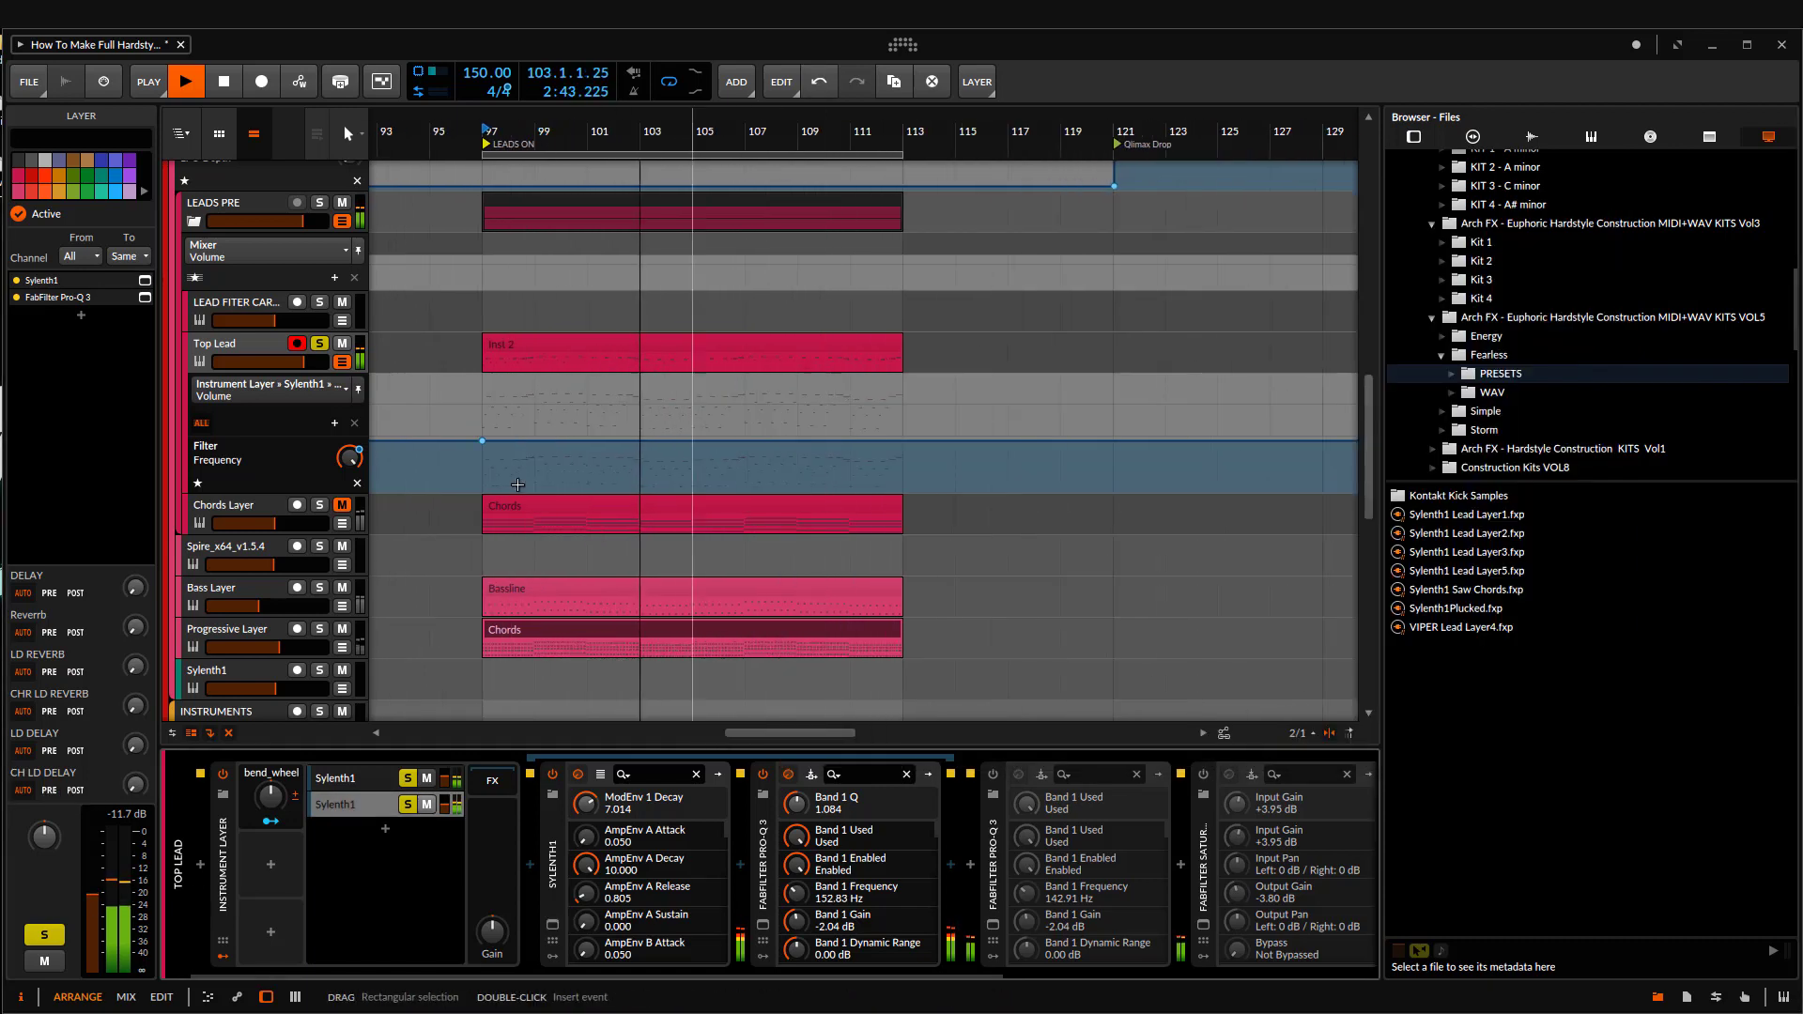
left_click(350, 777)
left_click(552, 928)
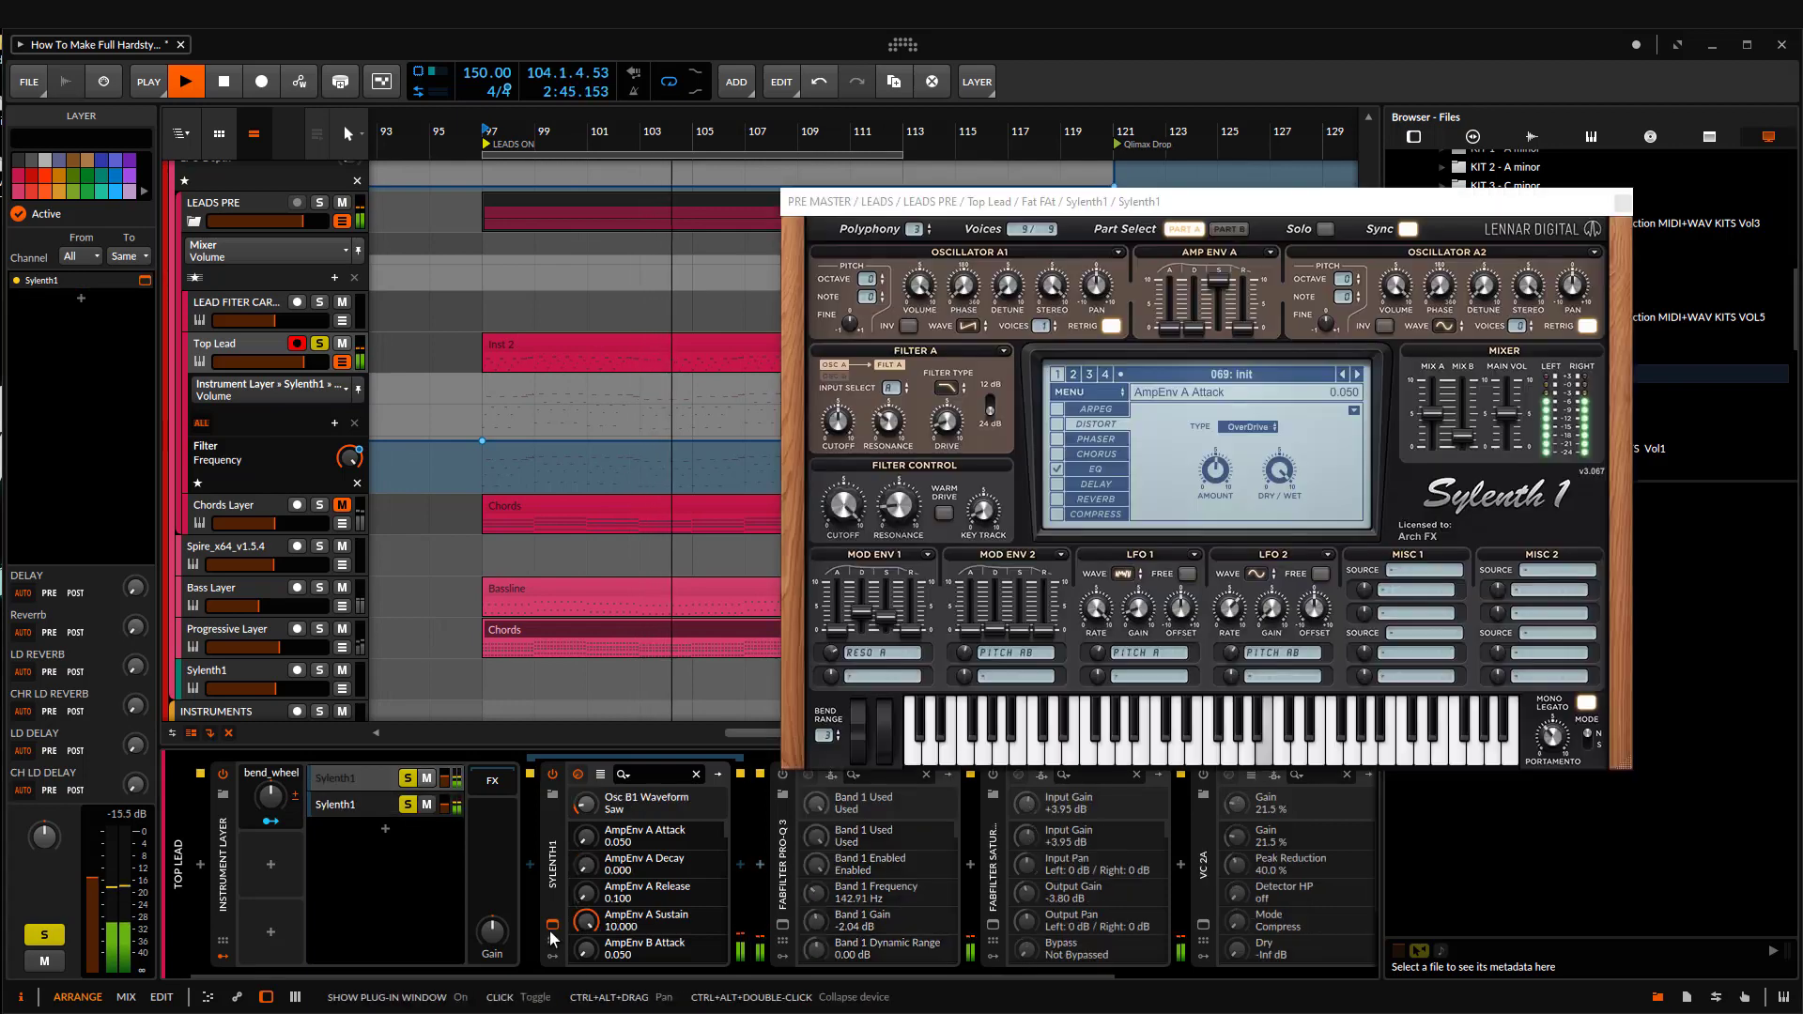
key("space")
left_click_drag(1549, 742, 1563, 719)
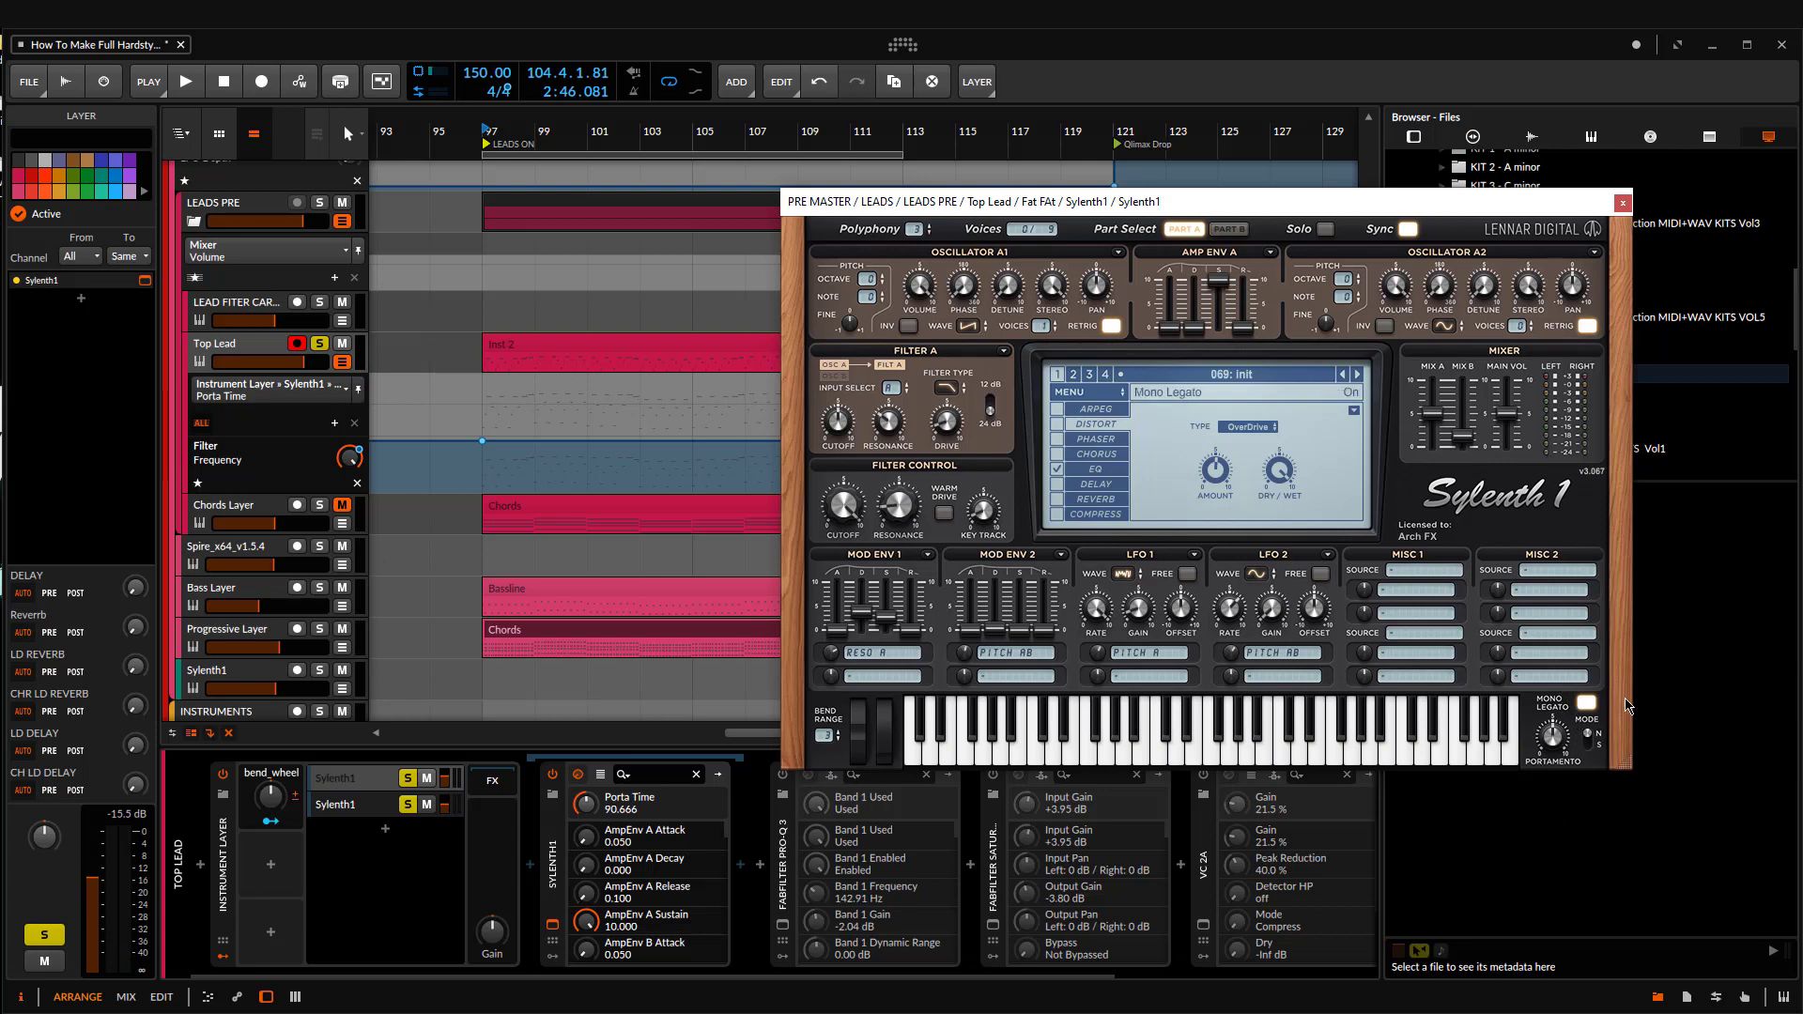
left_click(1623, 203)
Step: Place the playhead at bar 97 and open the Top Lead track's Inst 2 clip in the note editor
scroll(649, 542, "up", 2)
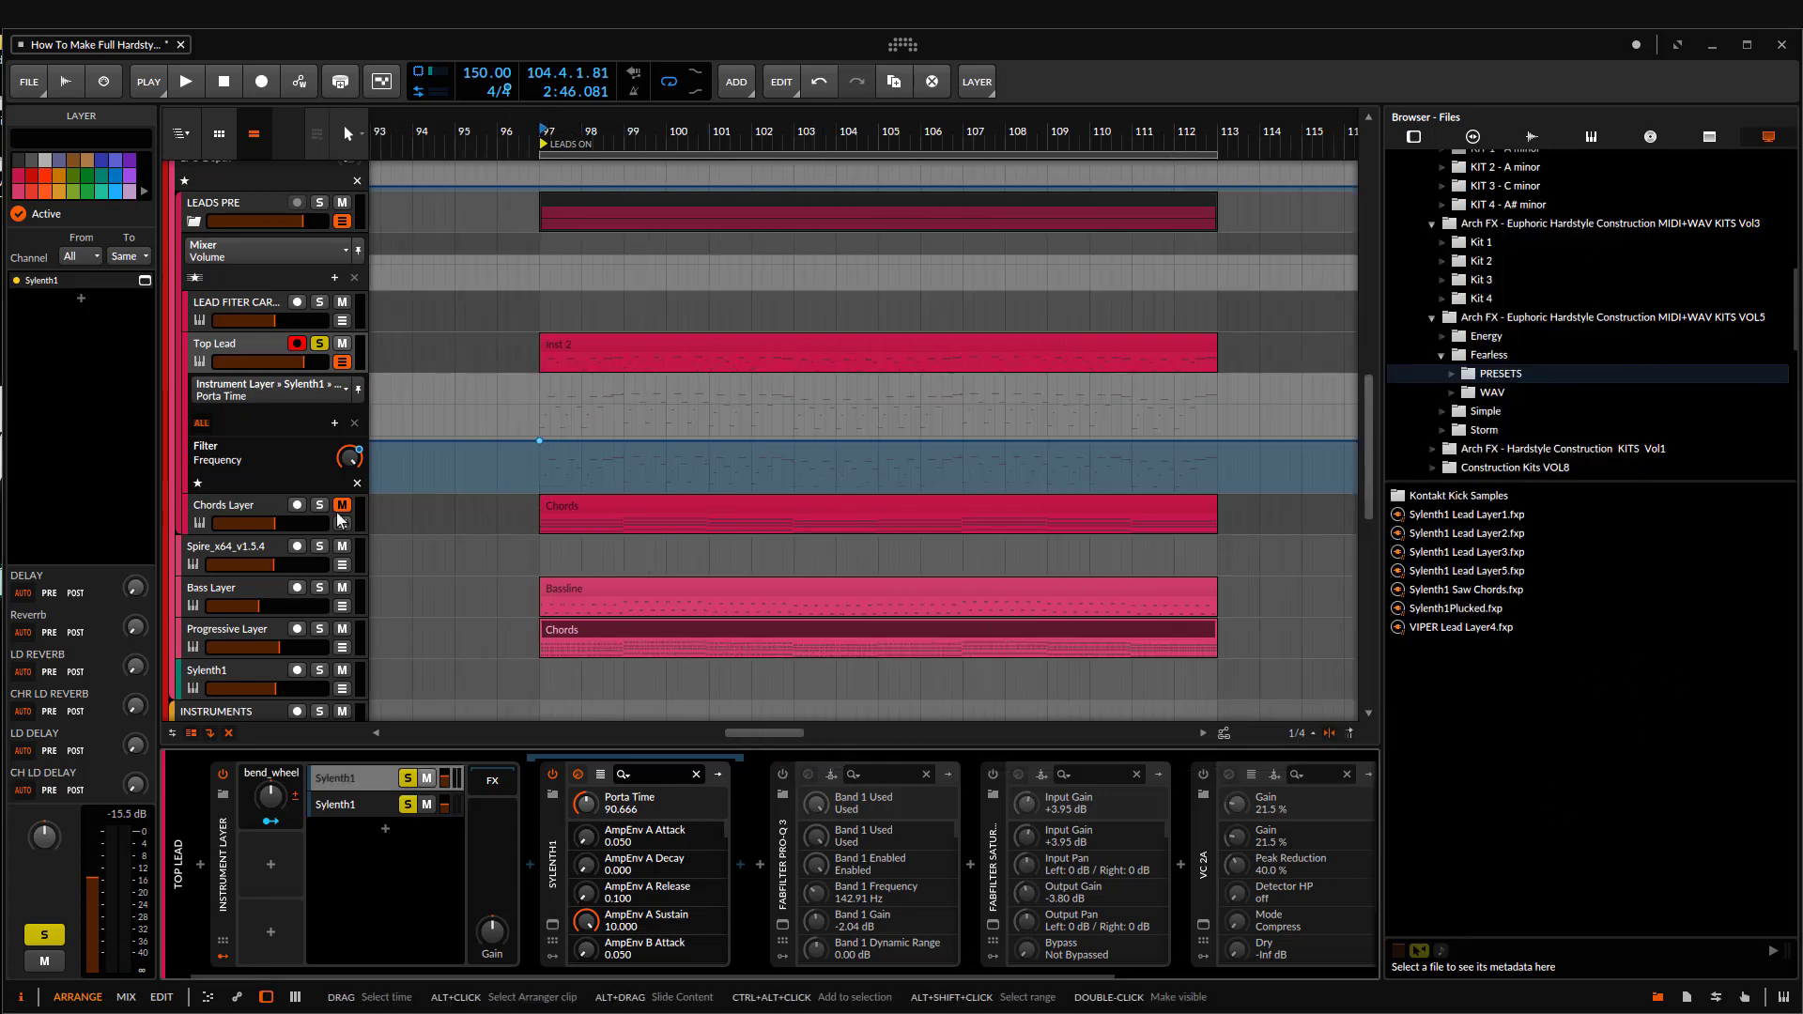
scroll(649, 542, "up", 1)
scroll(525, 479, "up", 2)
scroll(473, 474, "down", 1)
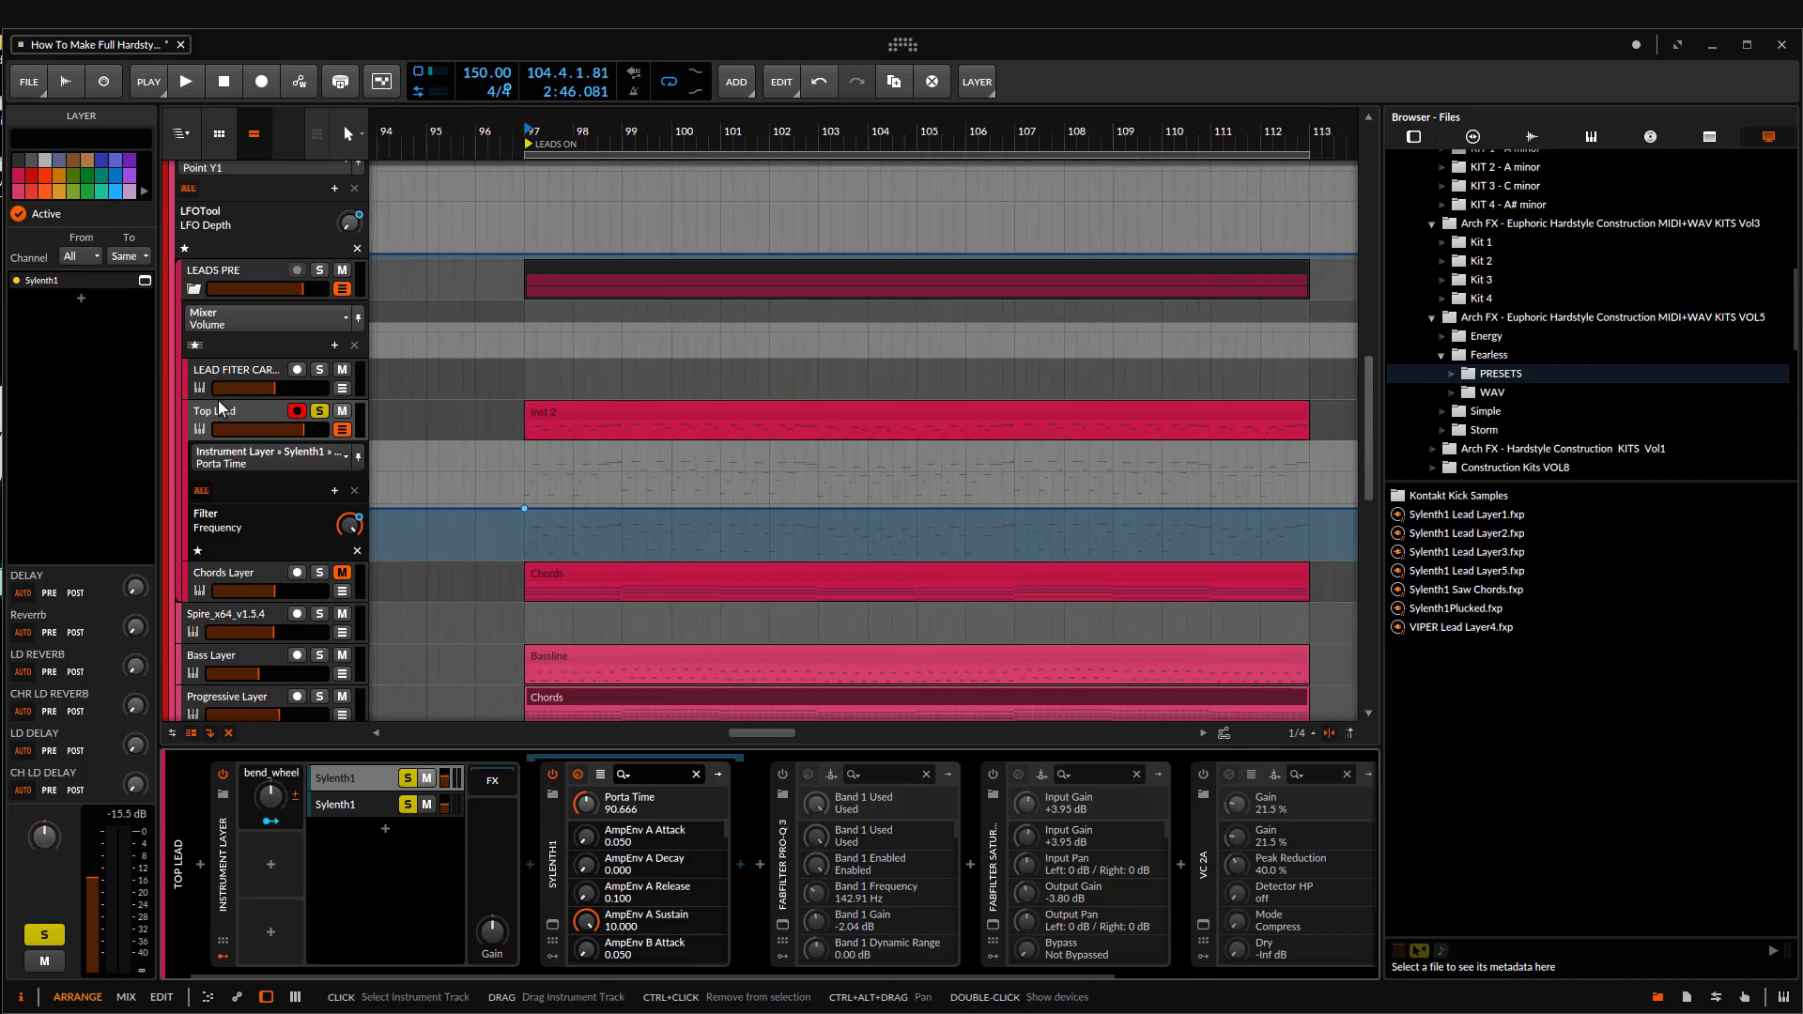
left_click(224, 410)
scroll(601, 402, "down", 3)
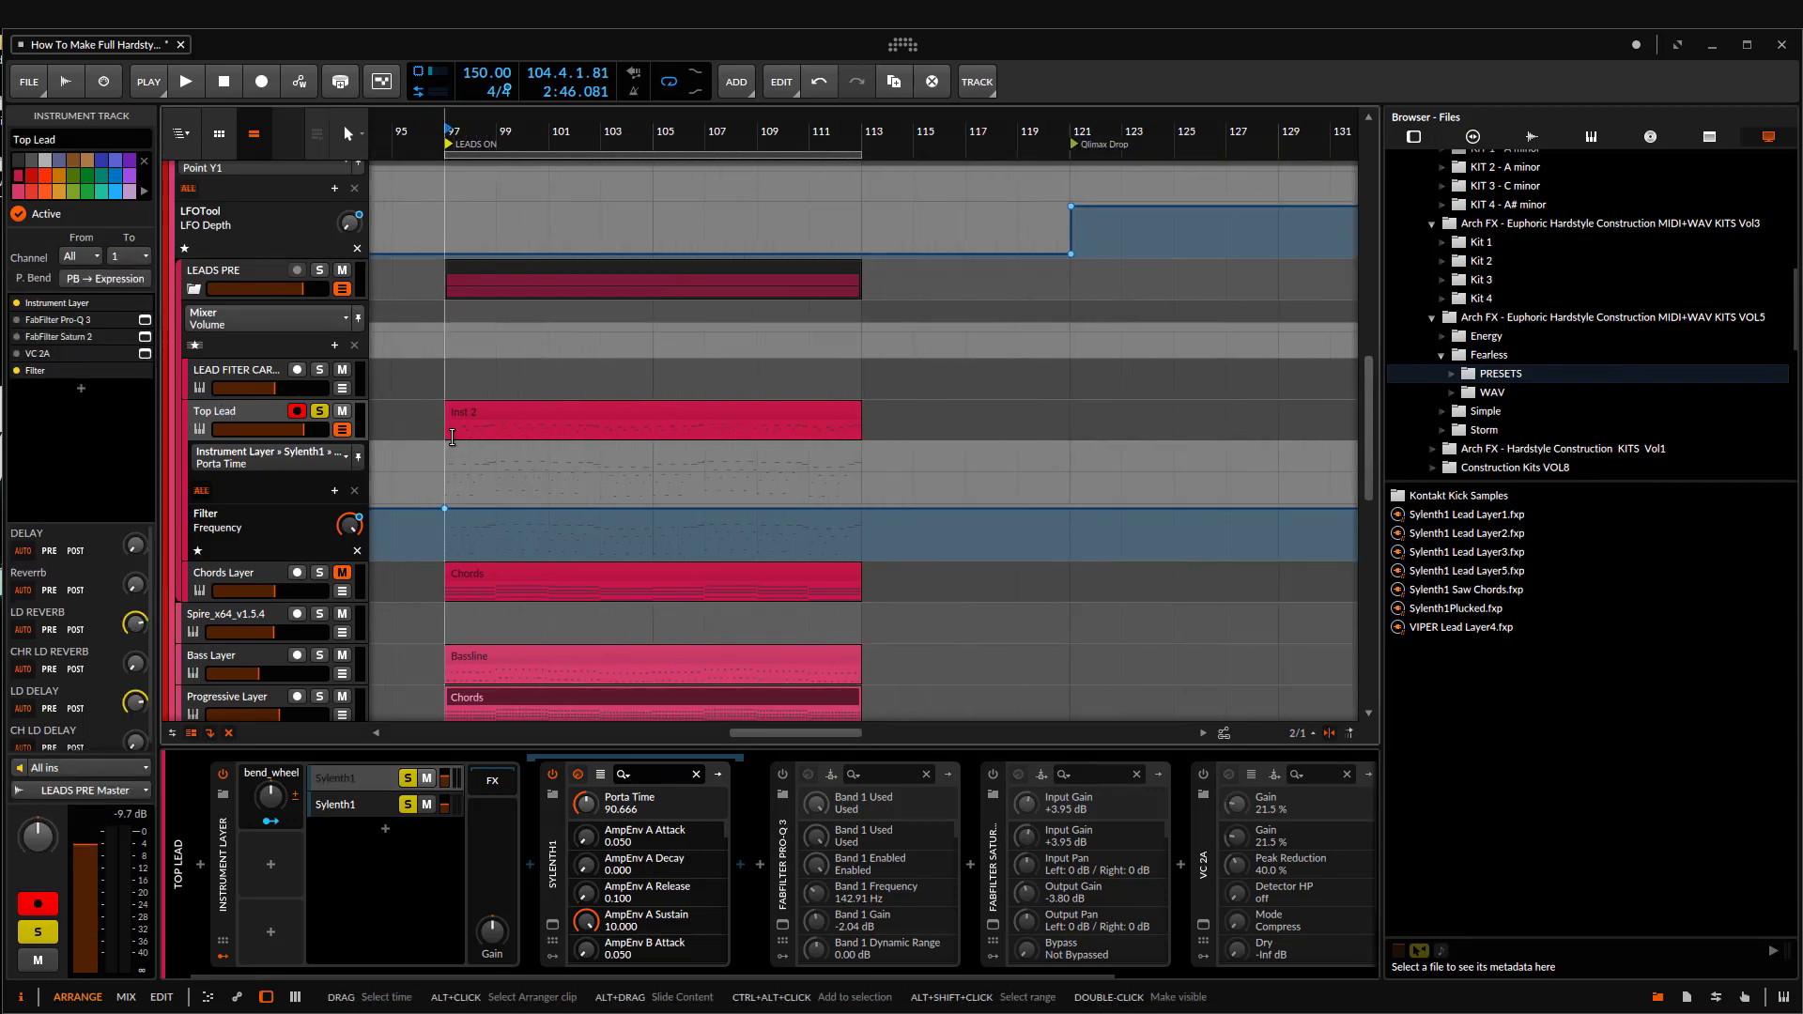
left_click(443, 428)
scroll(505, 423, "up", 3)
double_click(644, 410)
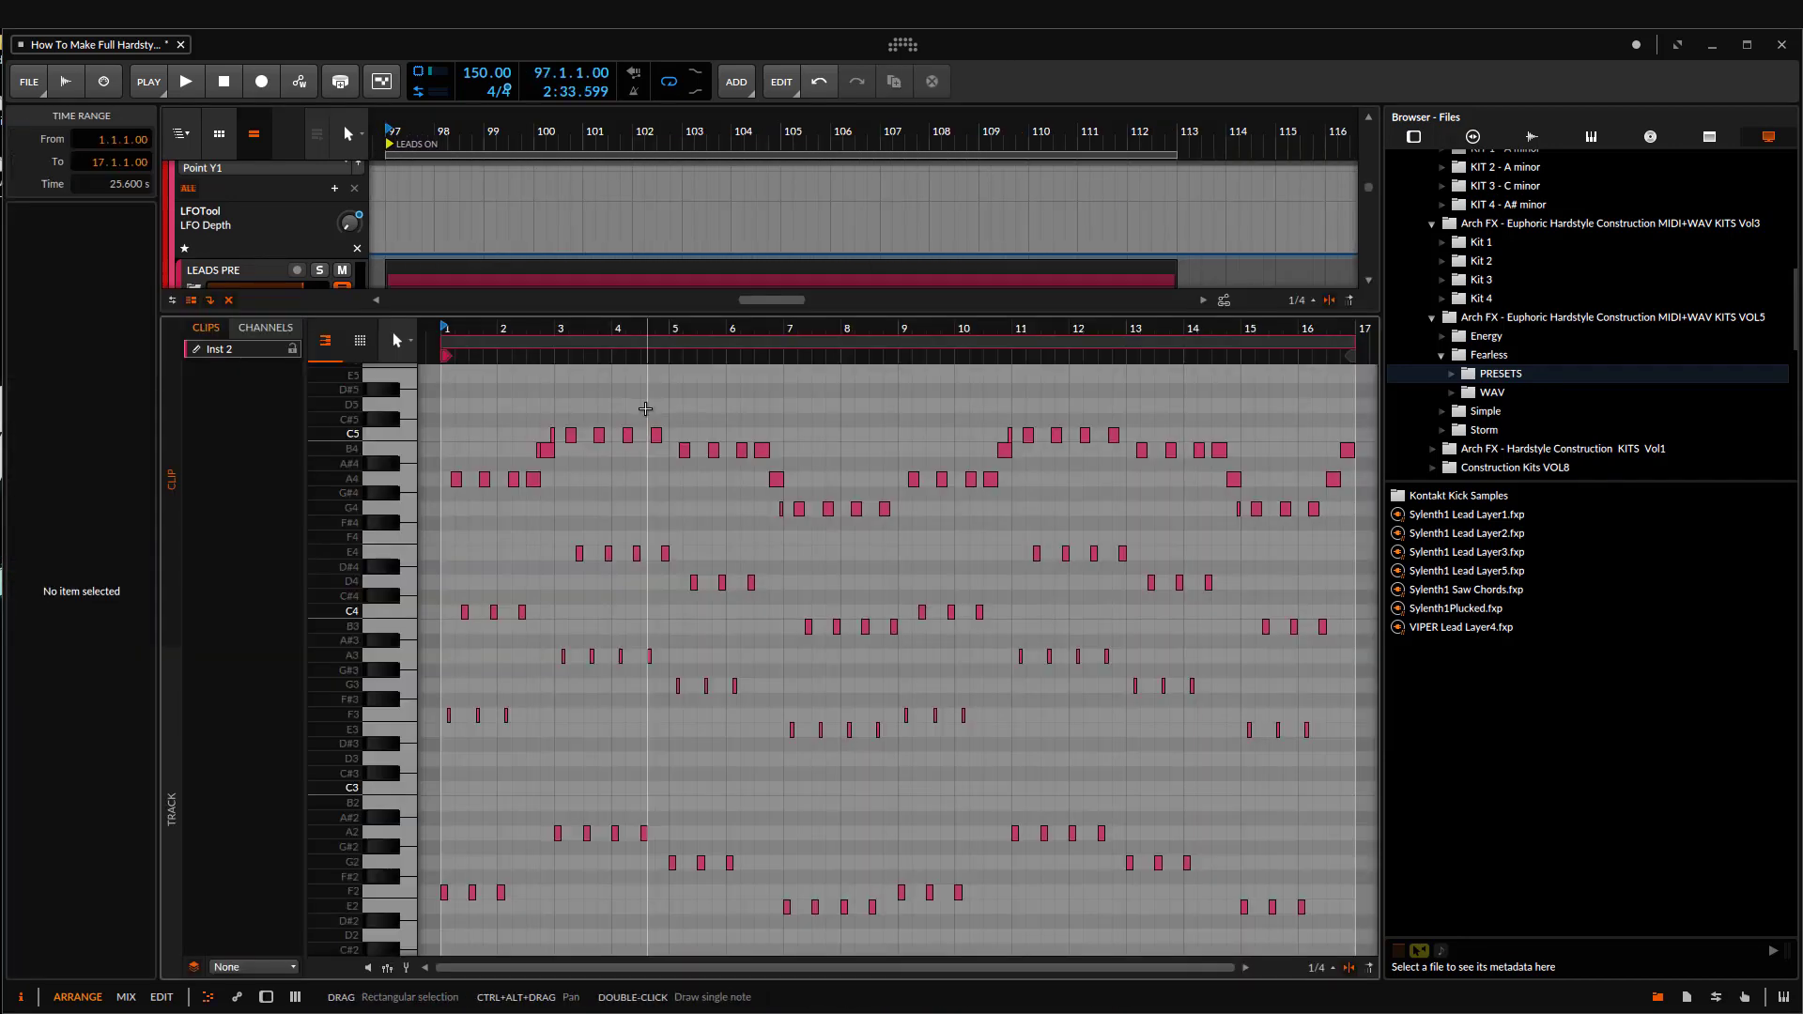
Step: Examine the notes in the opening bars of the Inst 2 clip and play them back
scroll(344, 541, "up", 3)
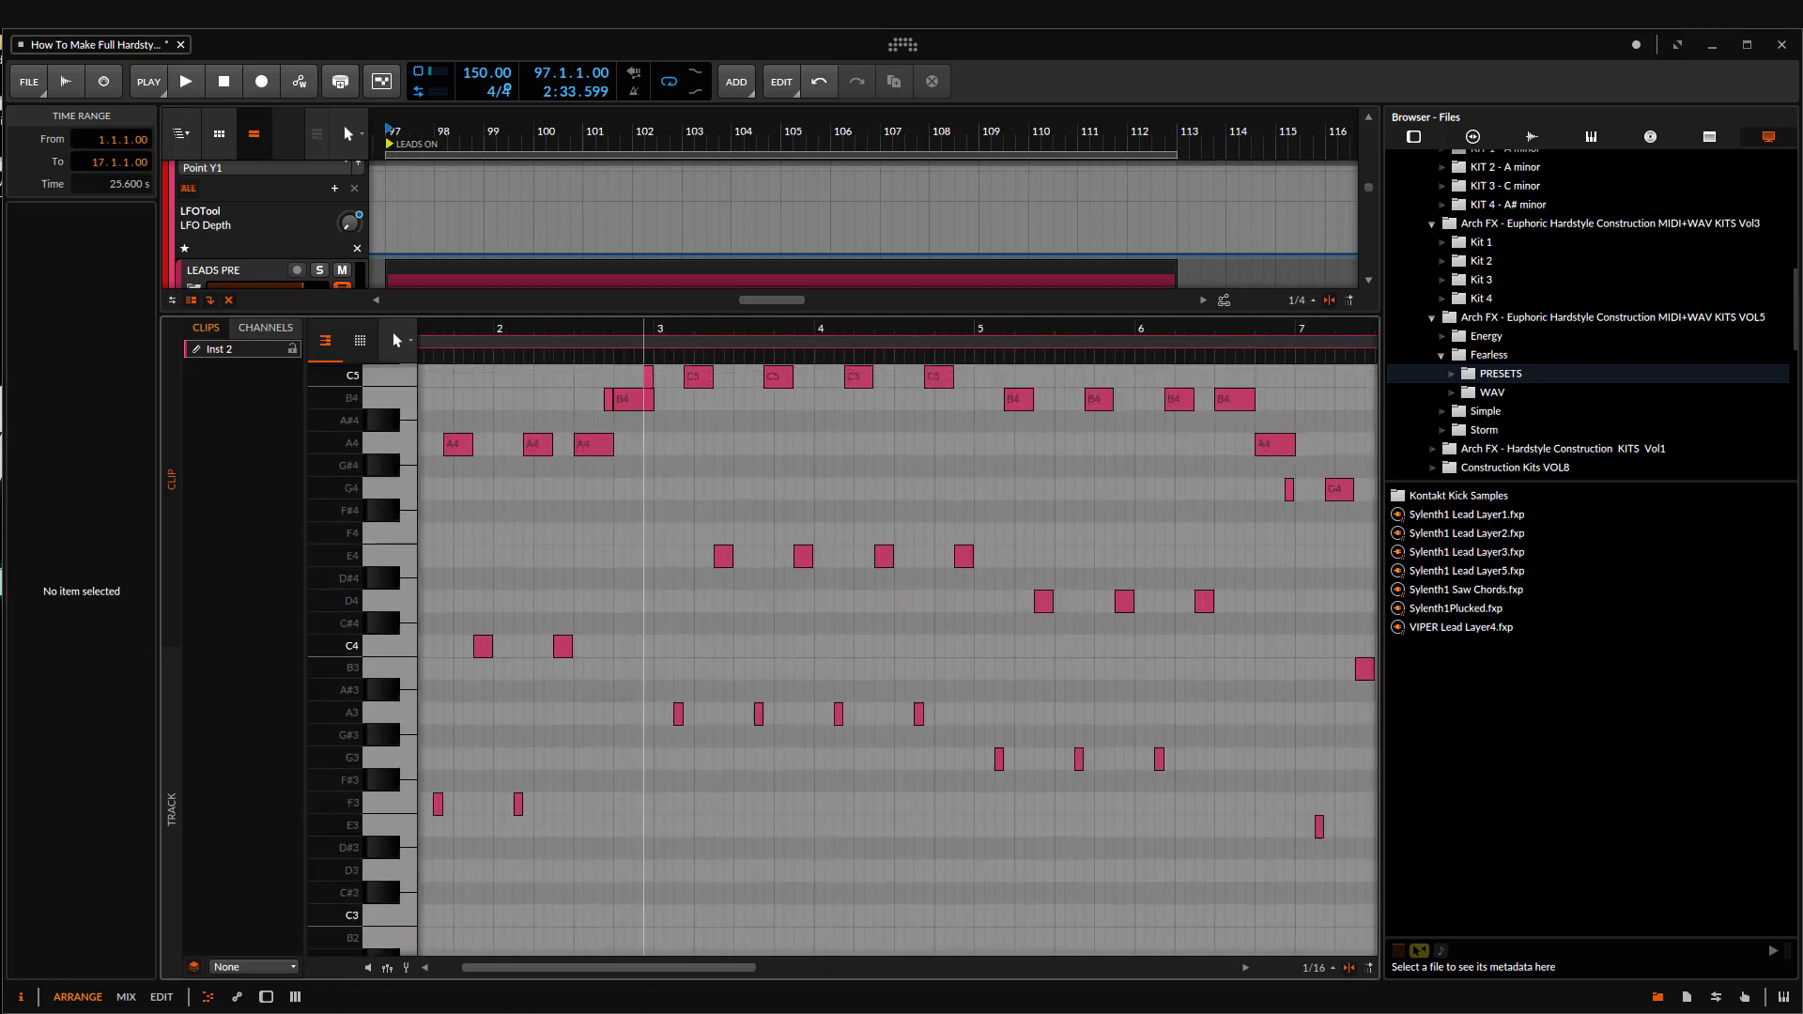
scroll(657, 533, "up", 2)
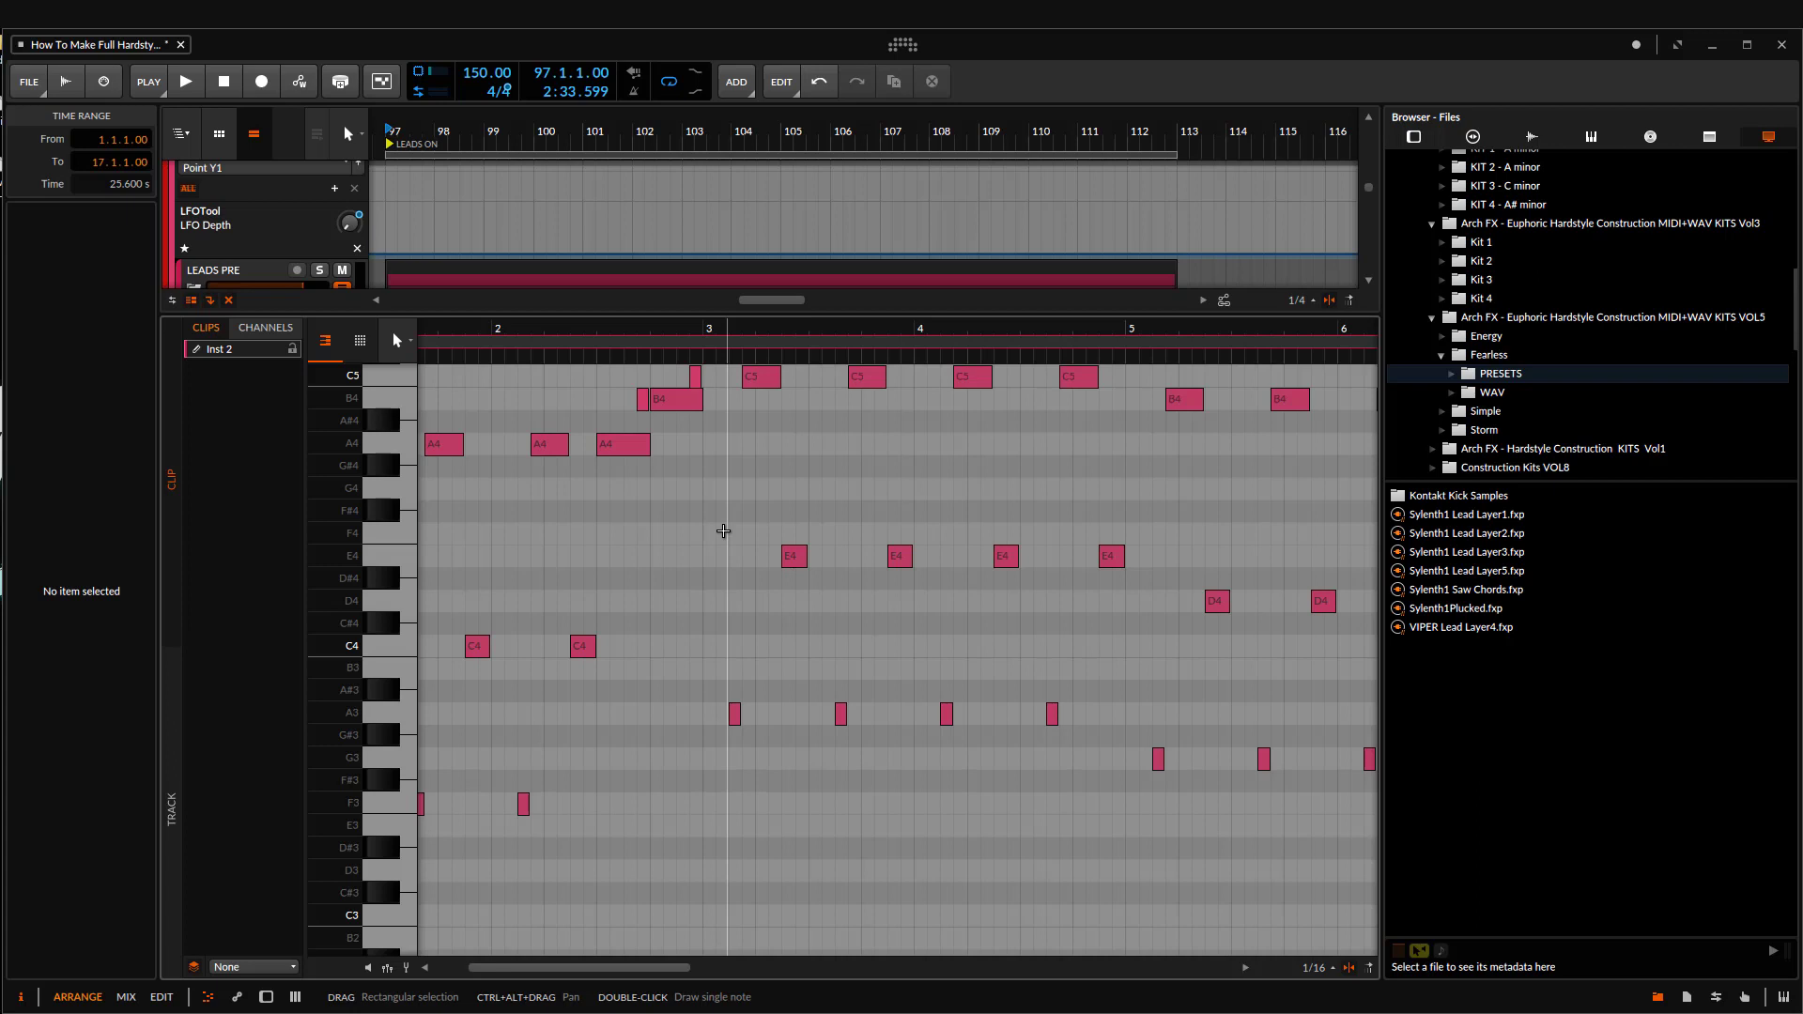
scroll(761, 599, "down", 1)
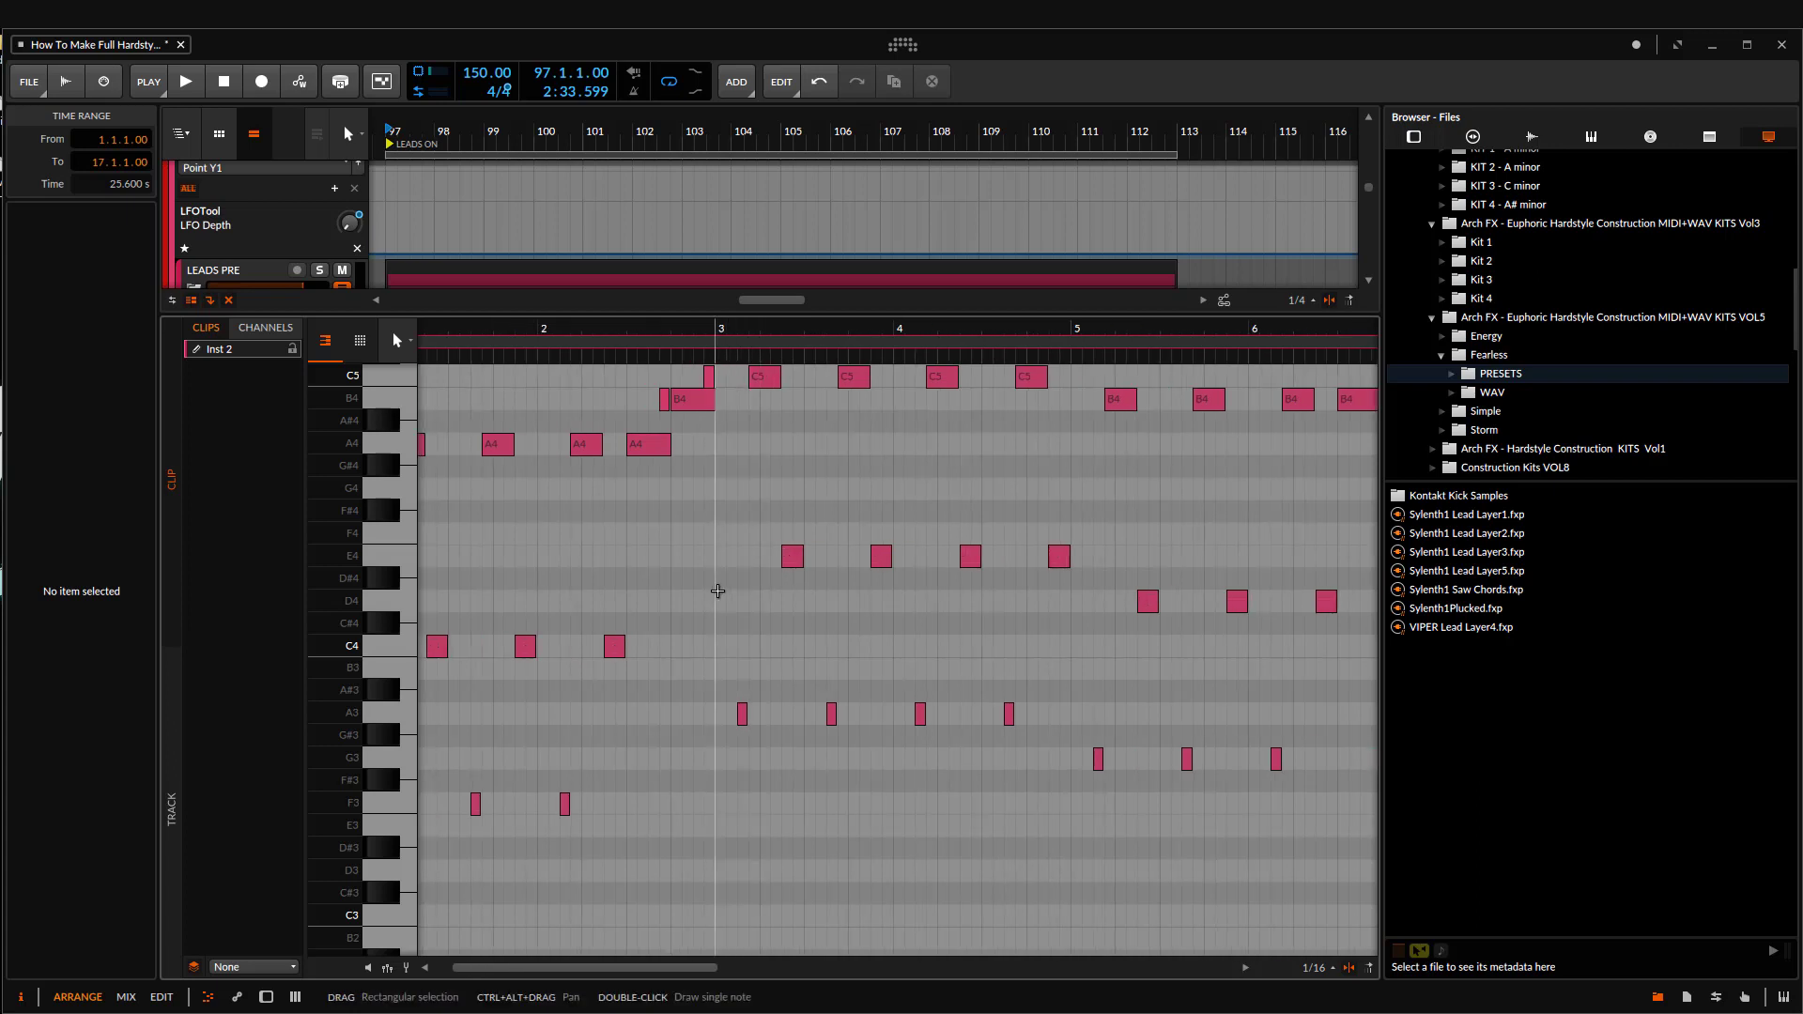
scroll(716, 591, "up", 3)
left_click_drag(716, 592, 817, 620)
key("space")
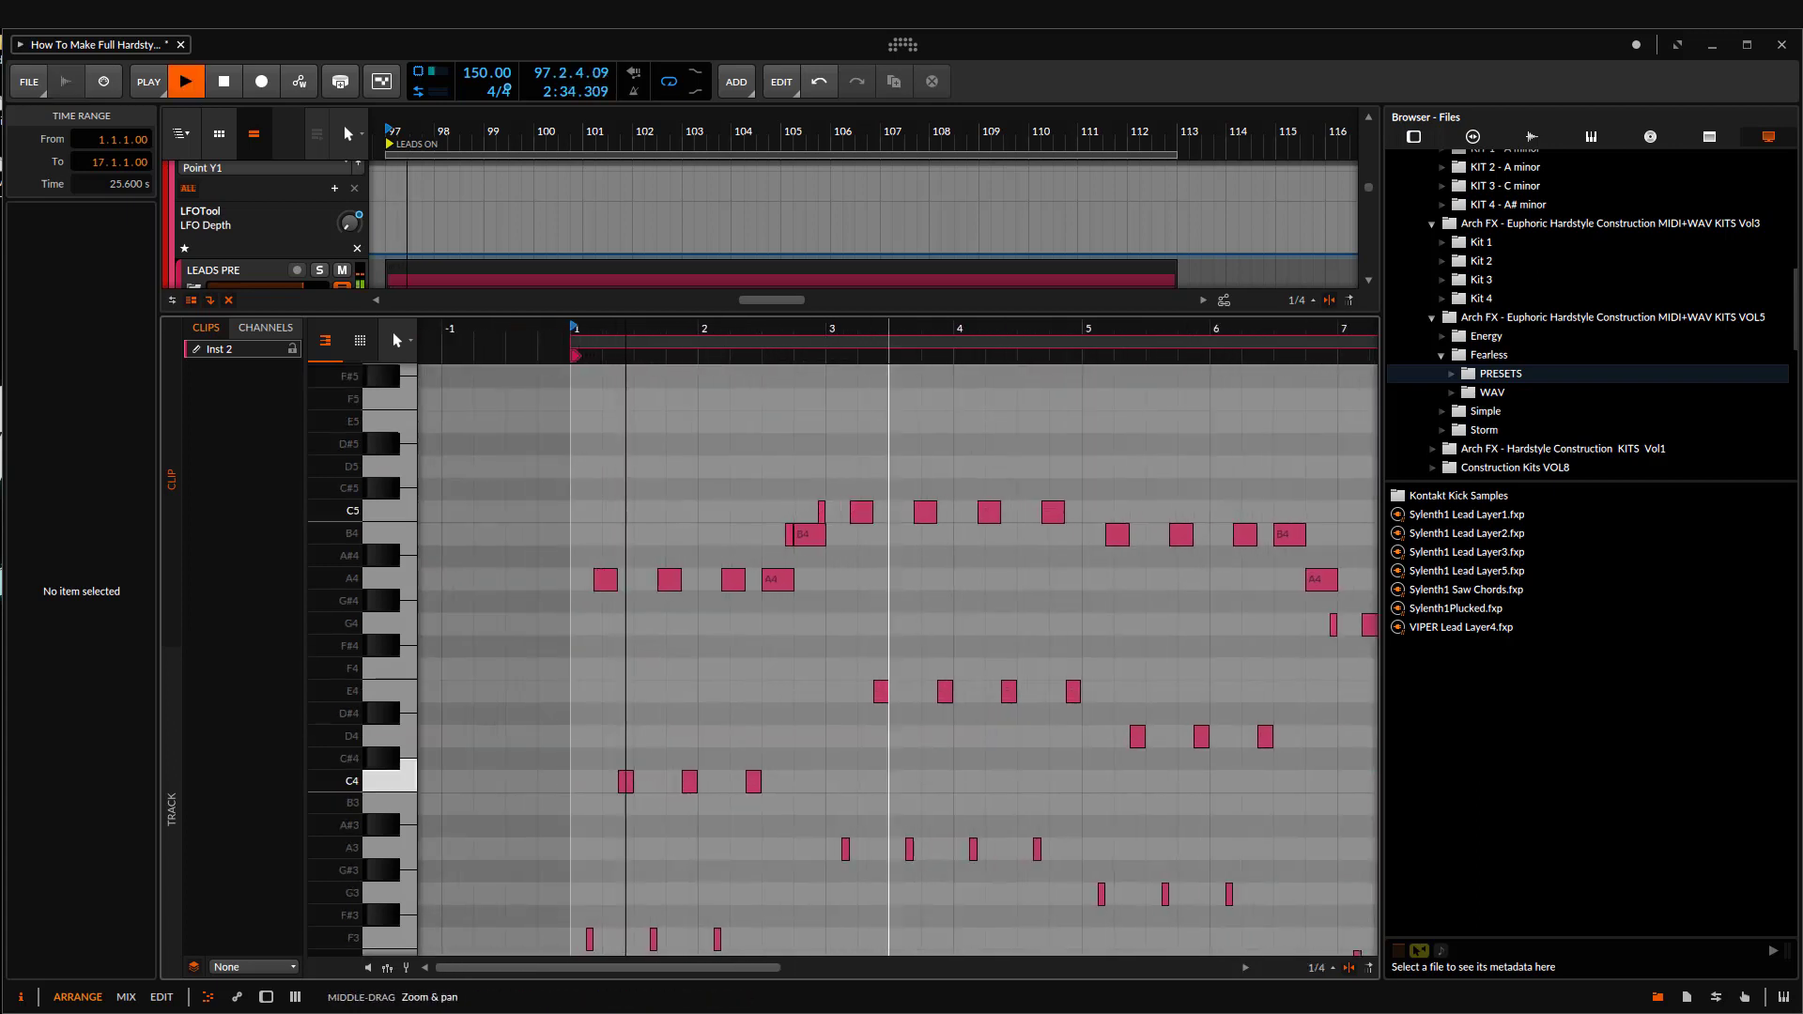
scroll(857, 644, "up", 3)
key("space")
scroll(857, 644, "up", 4)
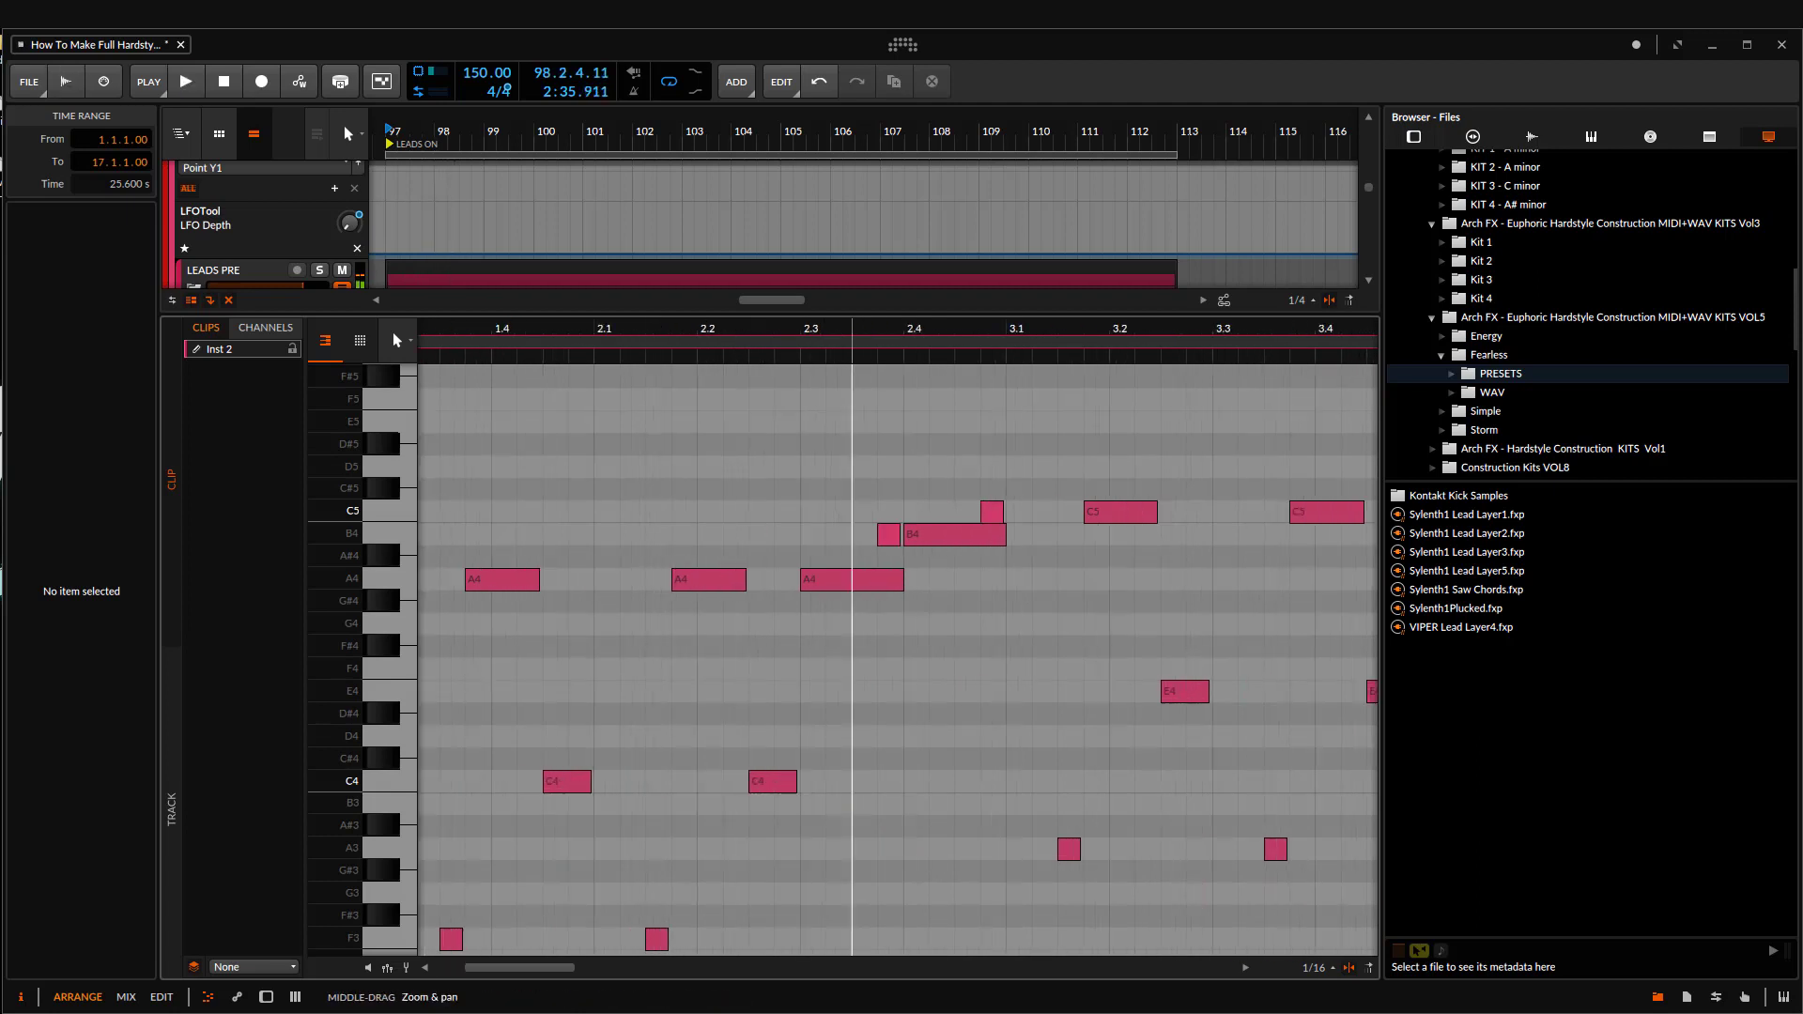
Step: Try raising the A4 note at 2.3 to C5 and lowering the two B4 notes after it to A4
left_click(864, 579)
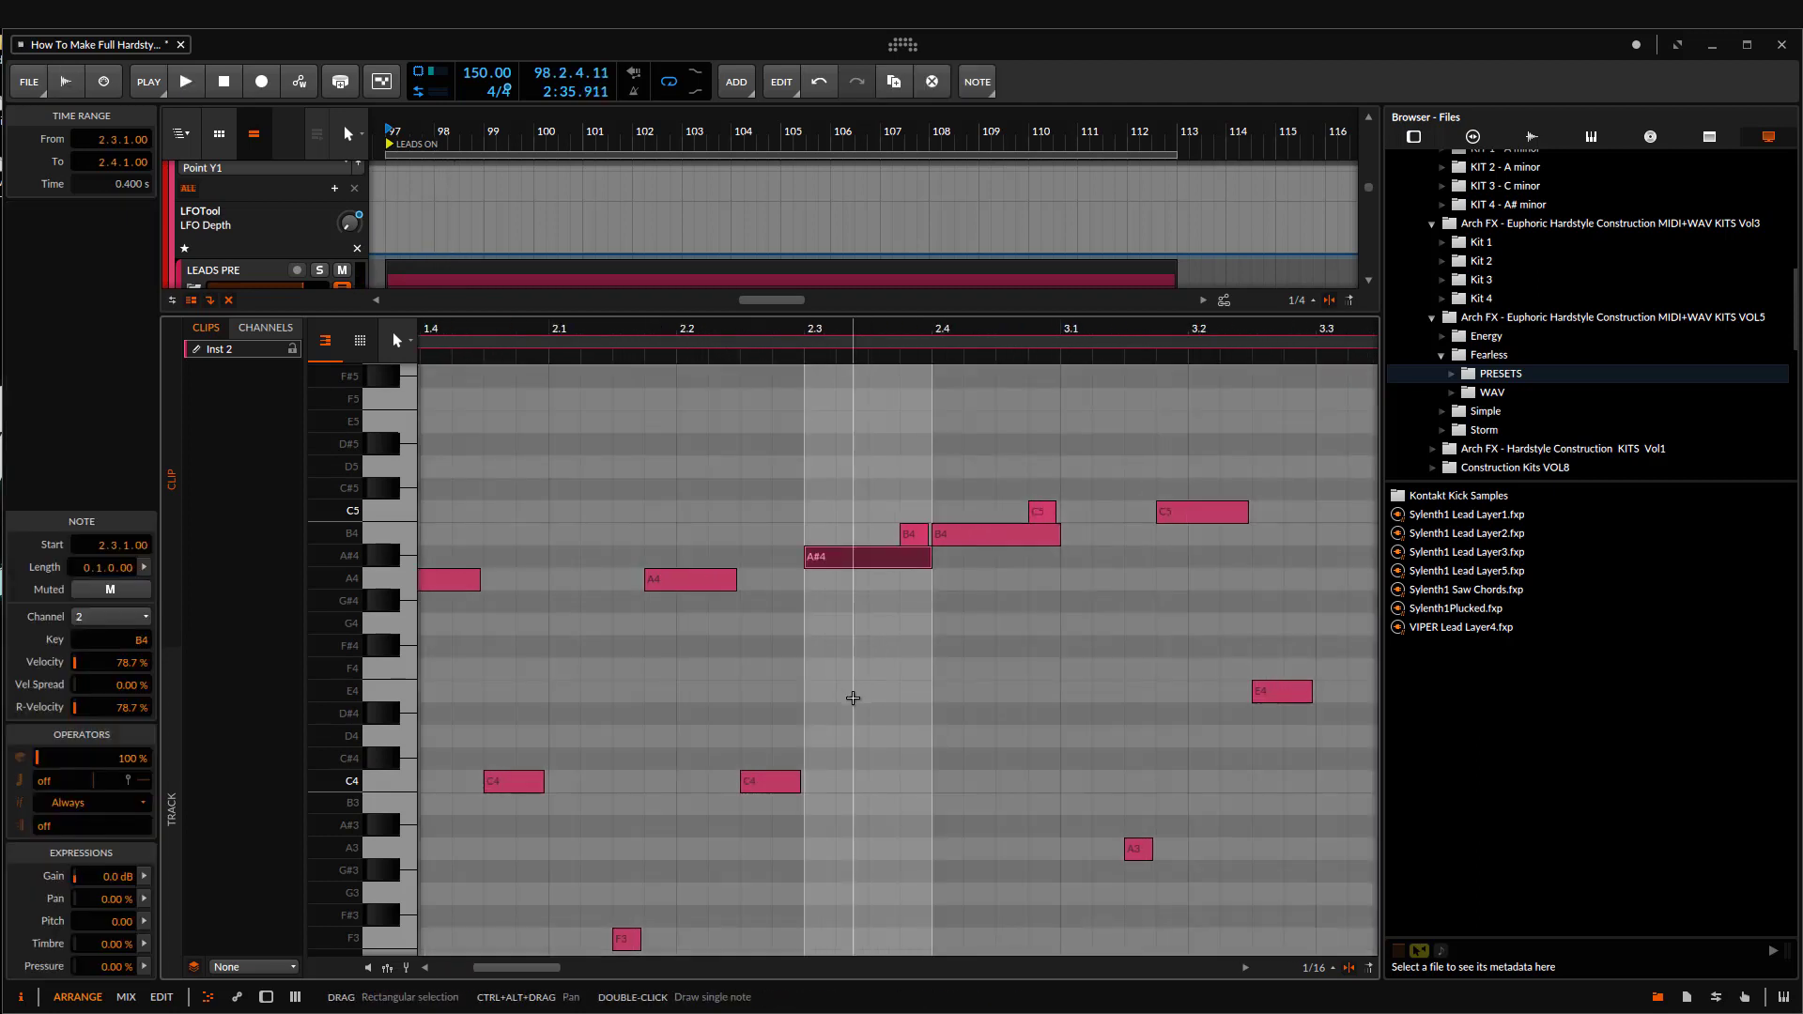
left_click_drag(1076, 532, 862, 577)
key("Down")
key("Down")
scroll(939, 647, "down", 4)
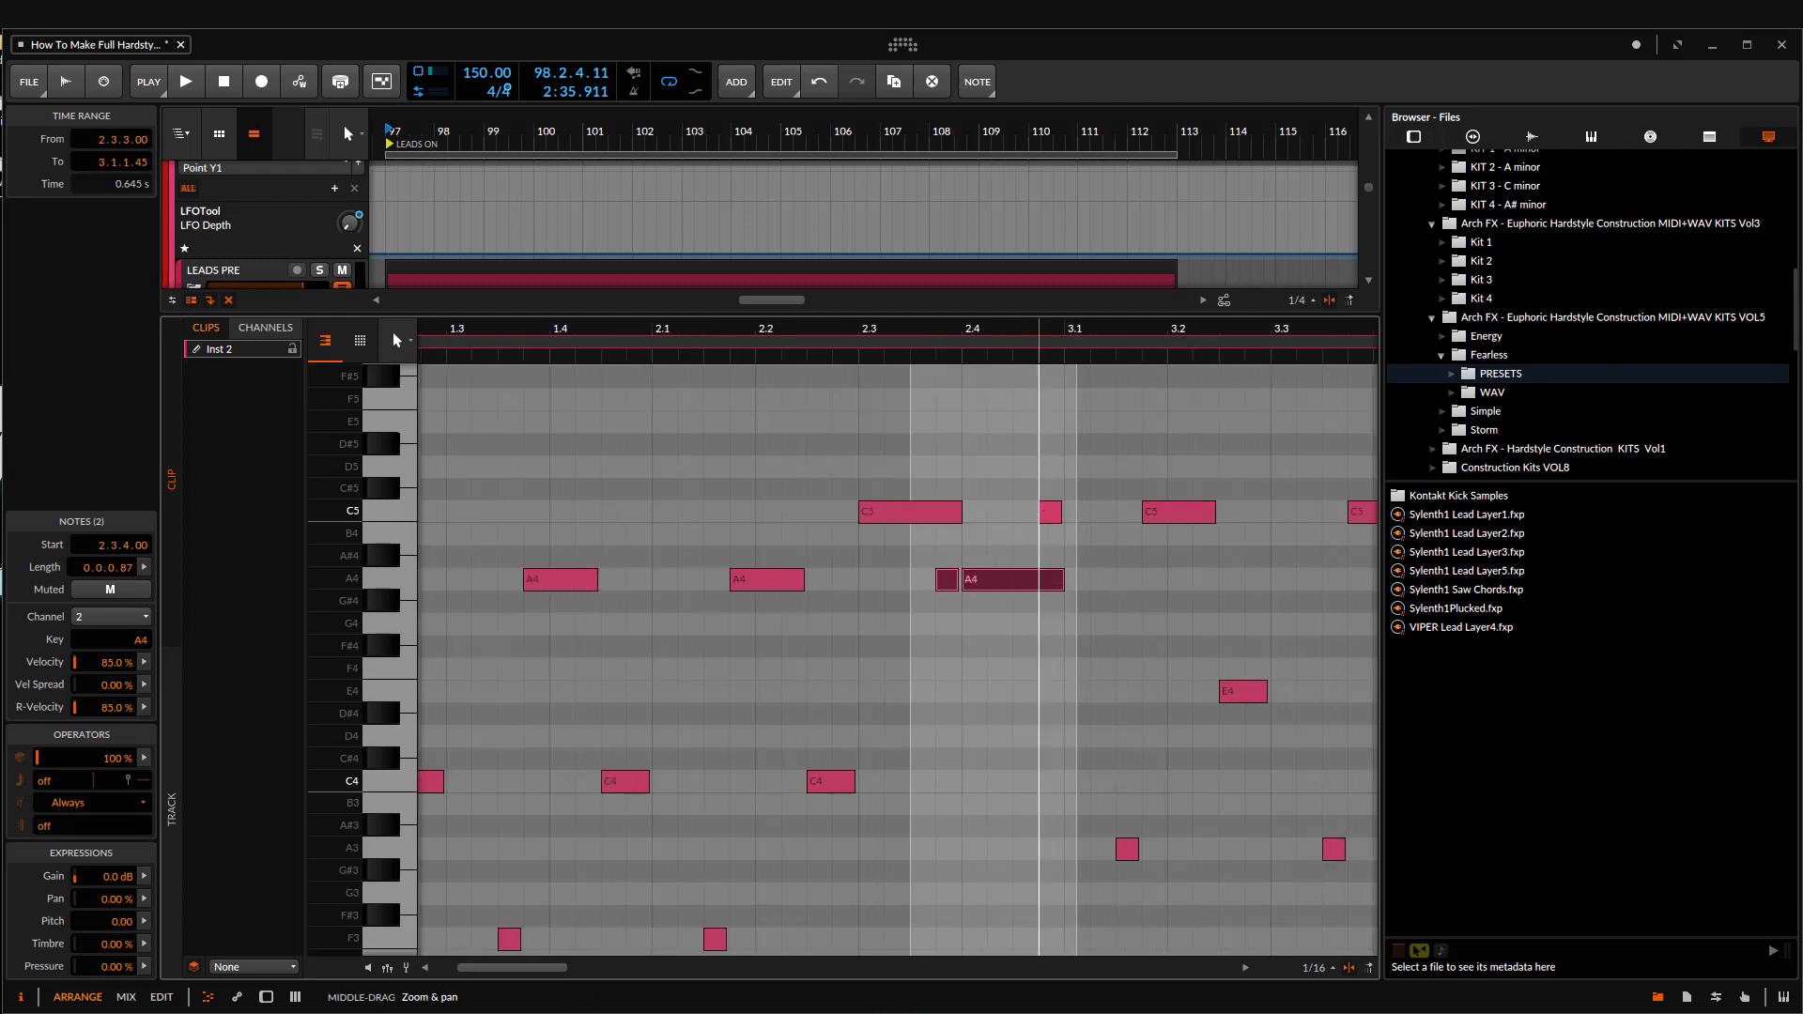
scroll(967, 648, "up", 2)
scroll(973, 563, "up", 1)
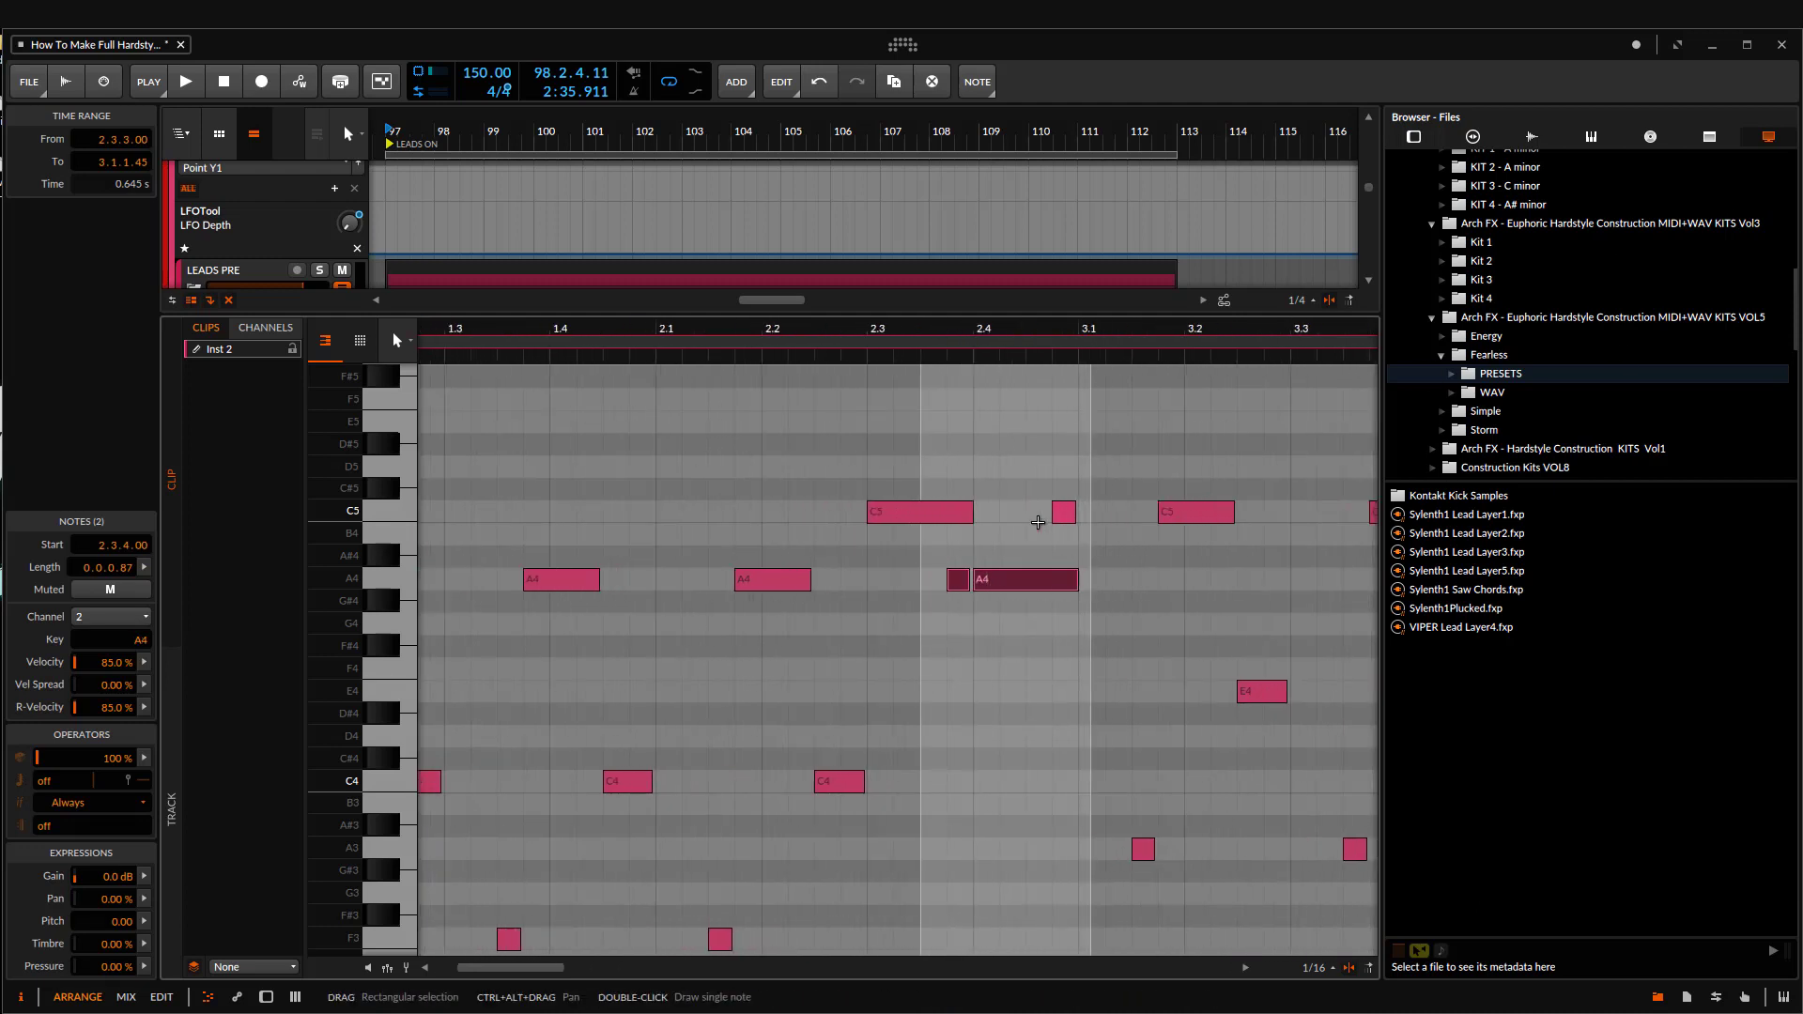
scroll(1027, 518, "down", 3)
scroll(954, 514, "down", 3)
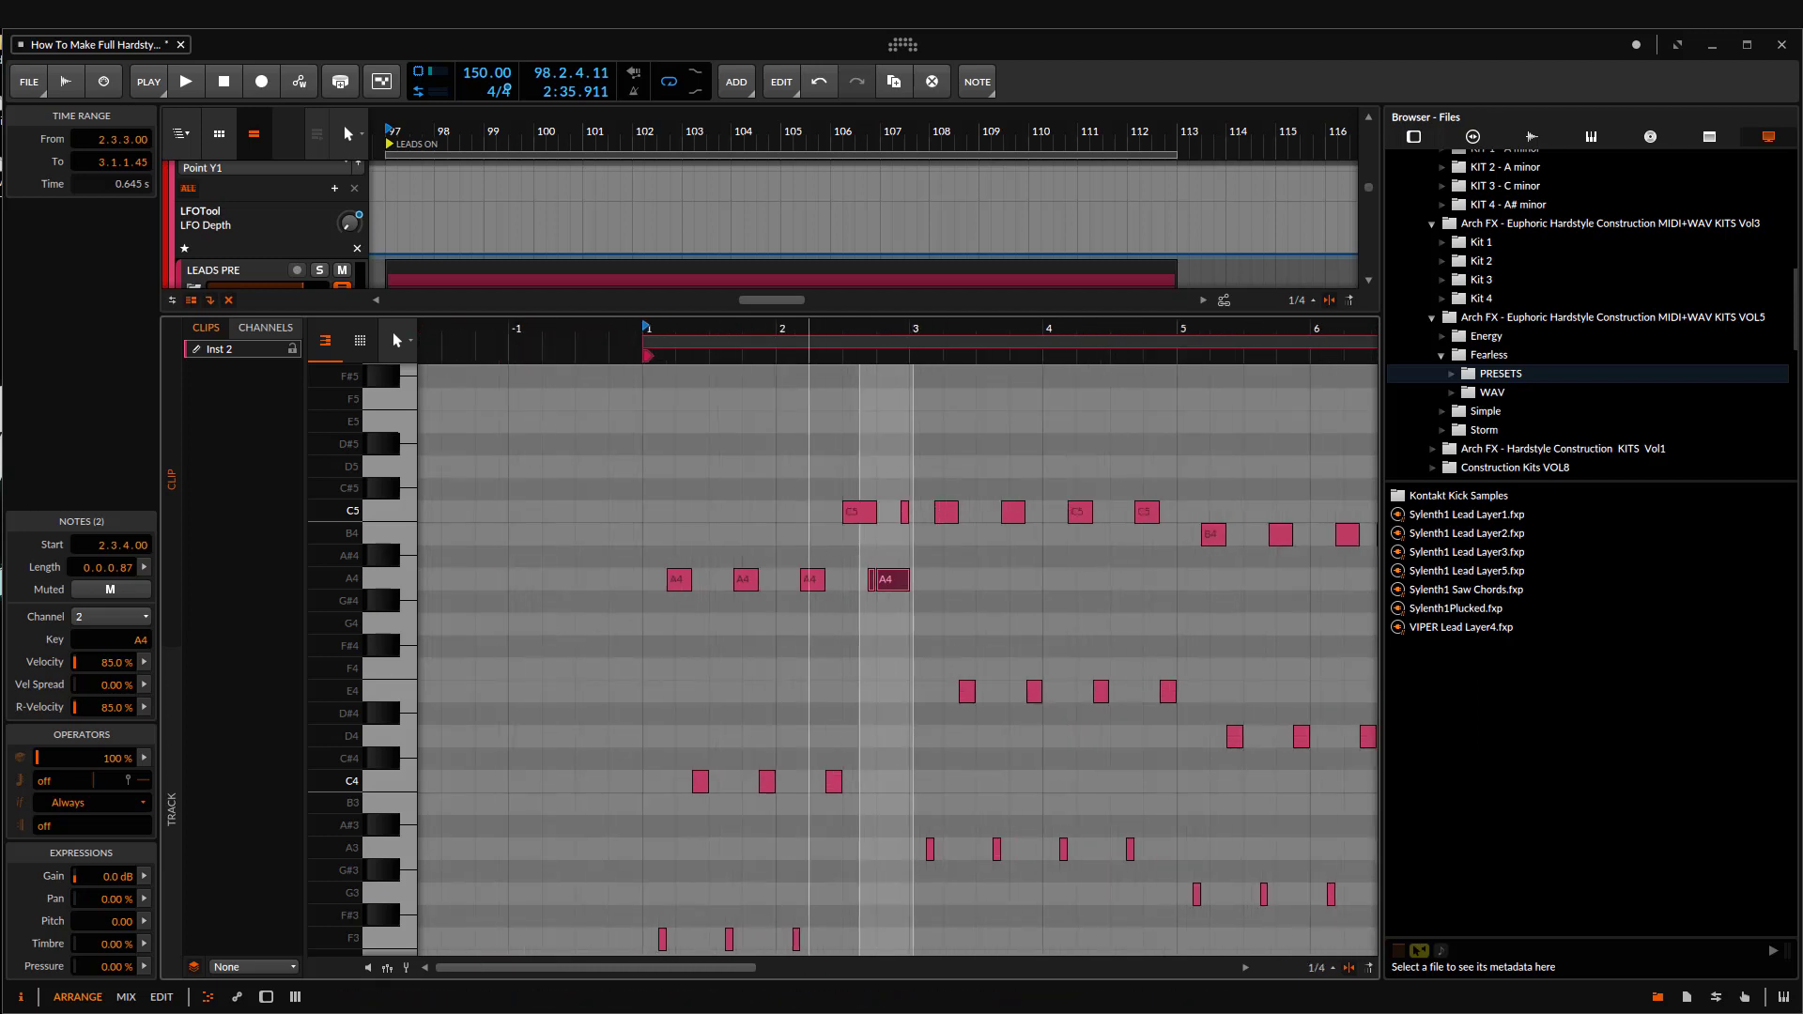
Step: Audition the altered lead melody from bar 97 and undo the note pitch changes
scroll(942, 647, "up", 3)
left_click_drag(337, 640, 297, 609)
scroll(939, 563, "down", 3)
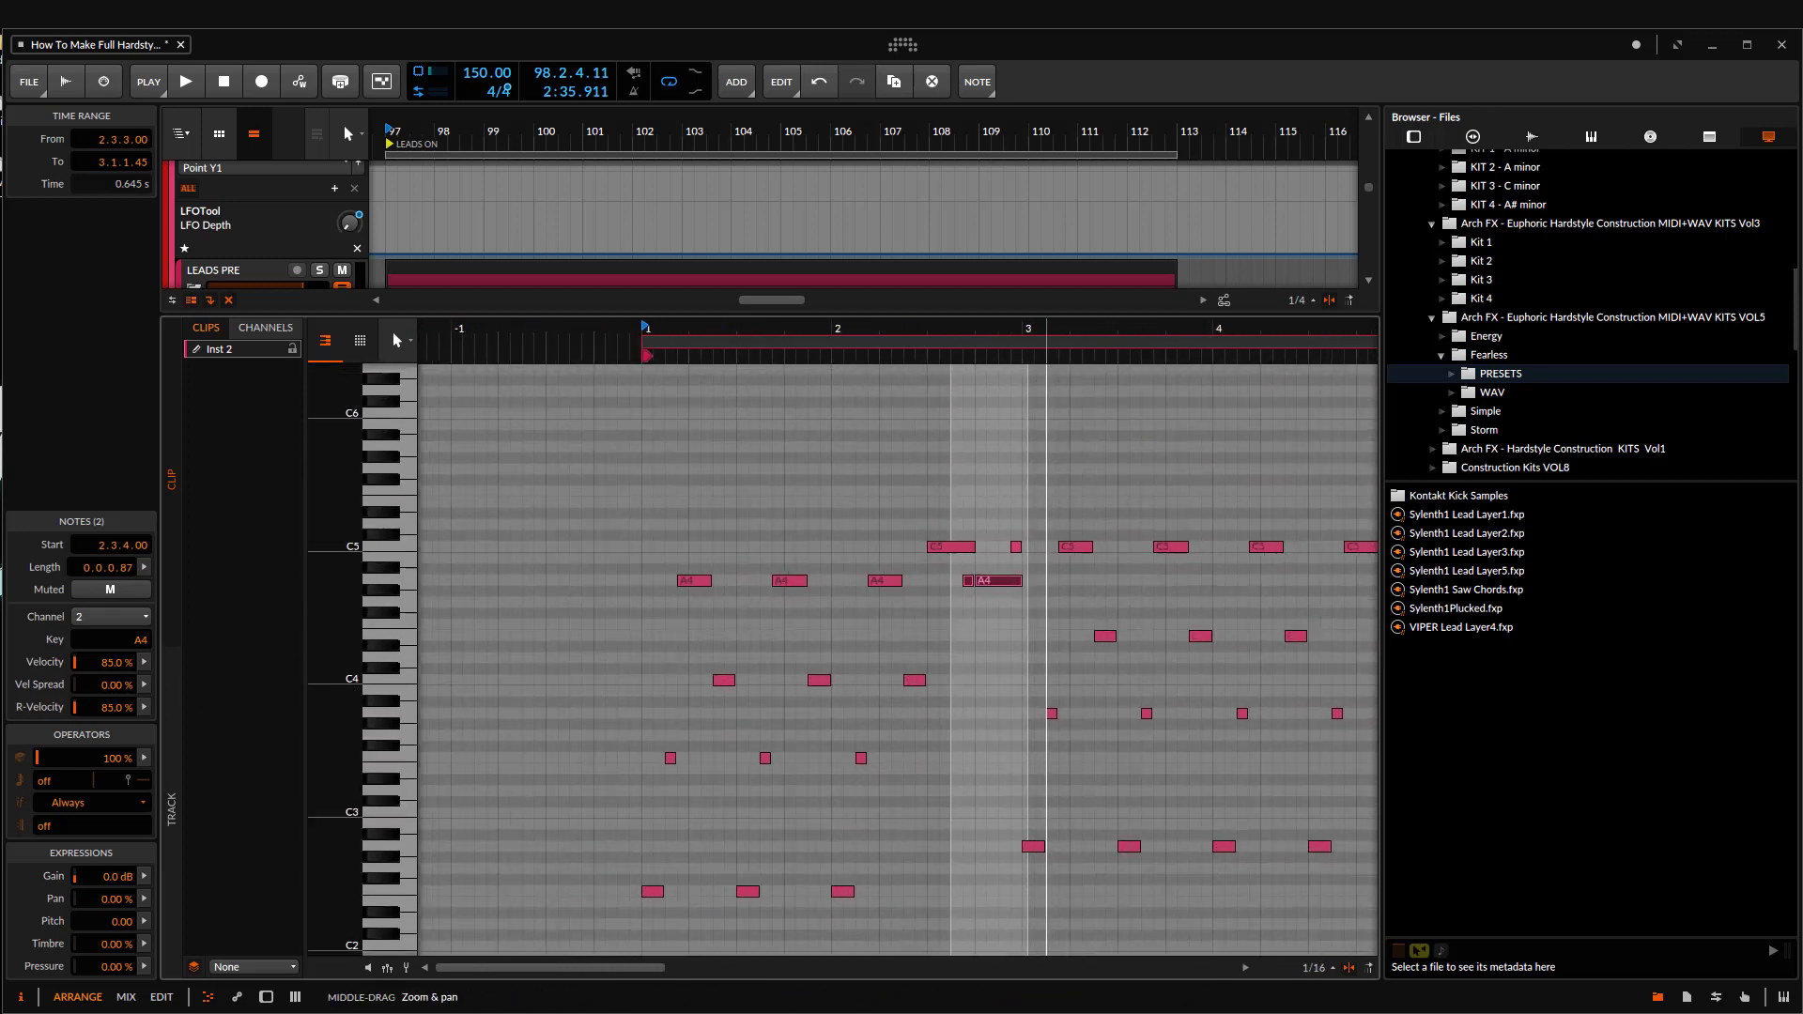
scroll(1191, 507, "up", 3)
scroll(845, 690, "down", 2)
scroll(922, 626, "up", 1)
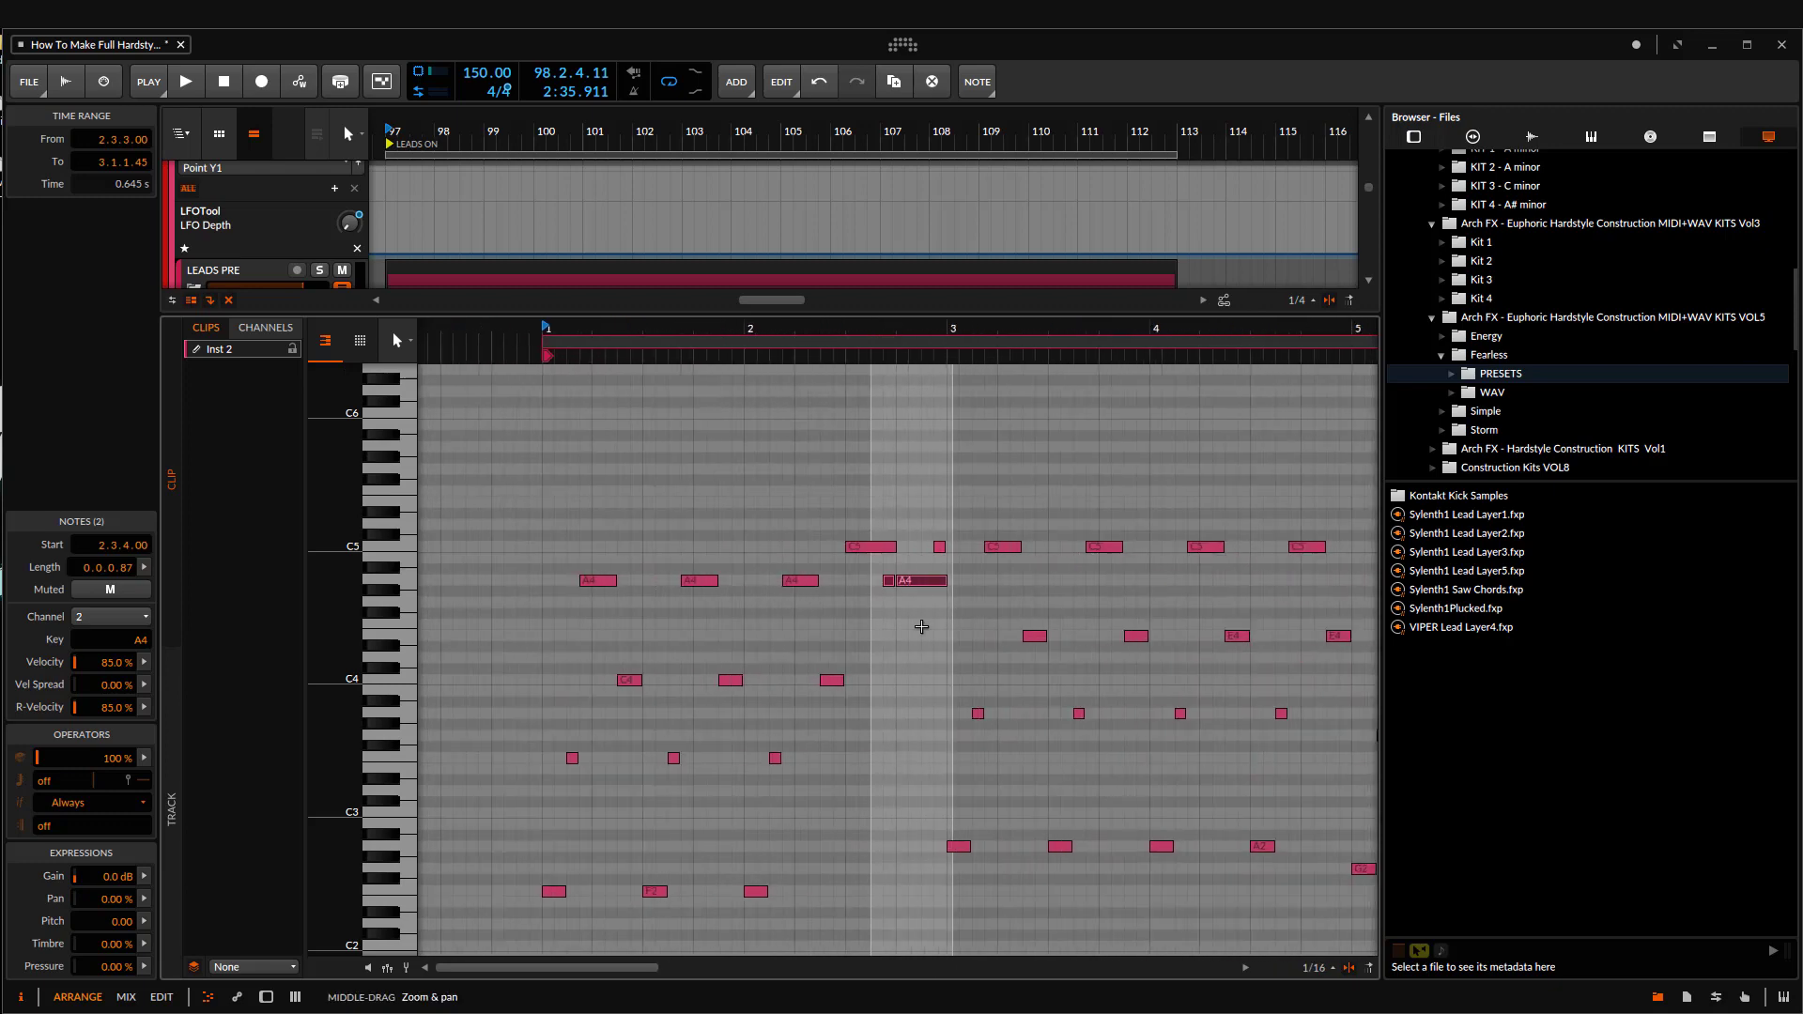
scroll(926, 627, "up", 2)
left_click_drag(334, 602, 352, 606)
key("space")
scroll(855, 703, "down", 5)
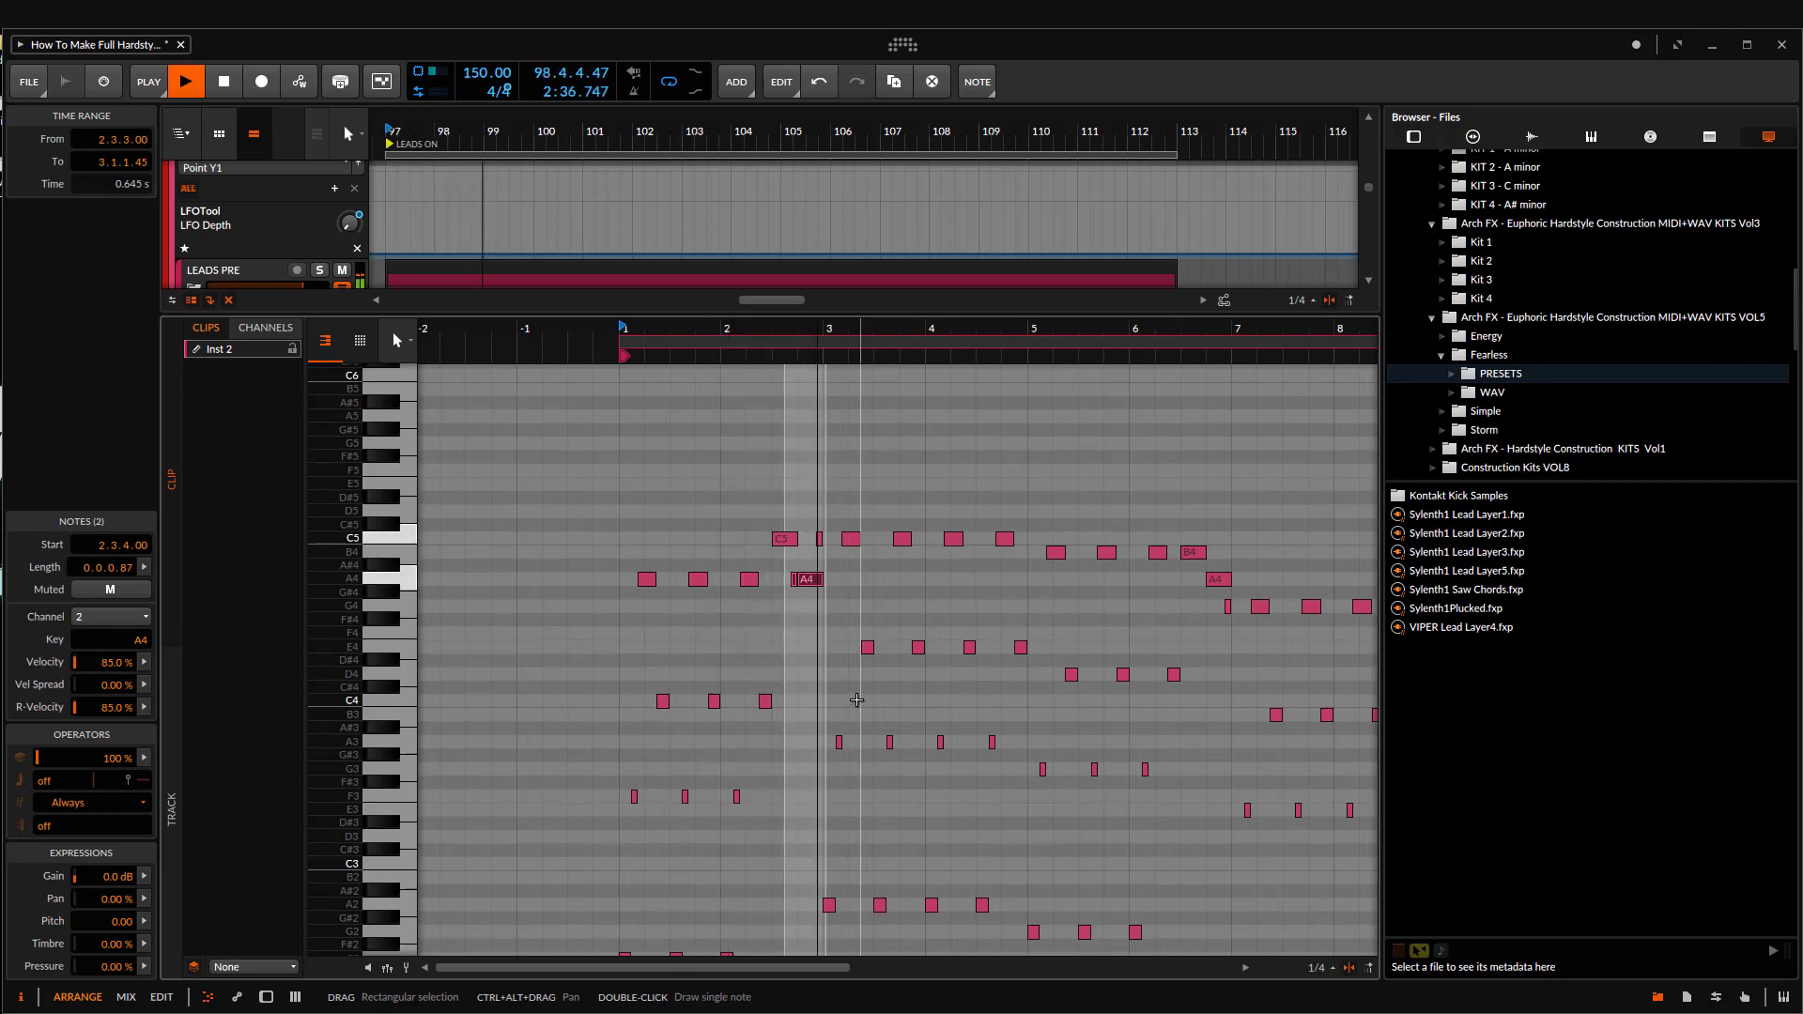
key("ctrl+z")
key("ctrl+z")
Step: Review the full Inst 2 melody during playback and return from the note editor to the arrangement
left_click_drag(1064, 555, 792, 556)
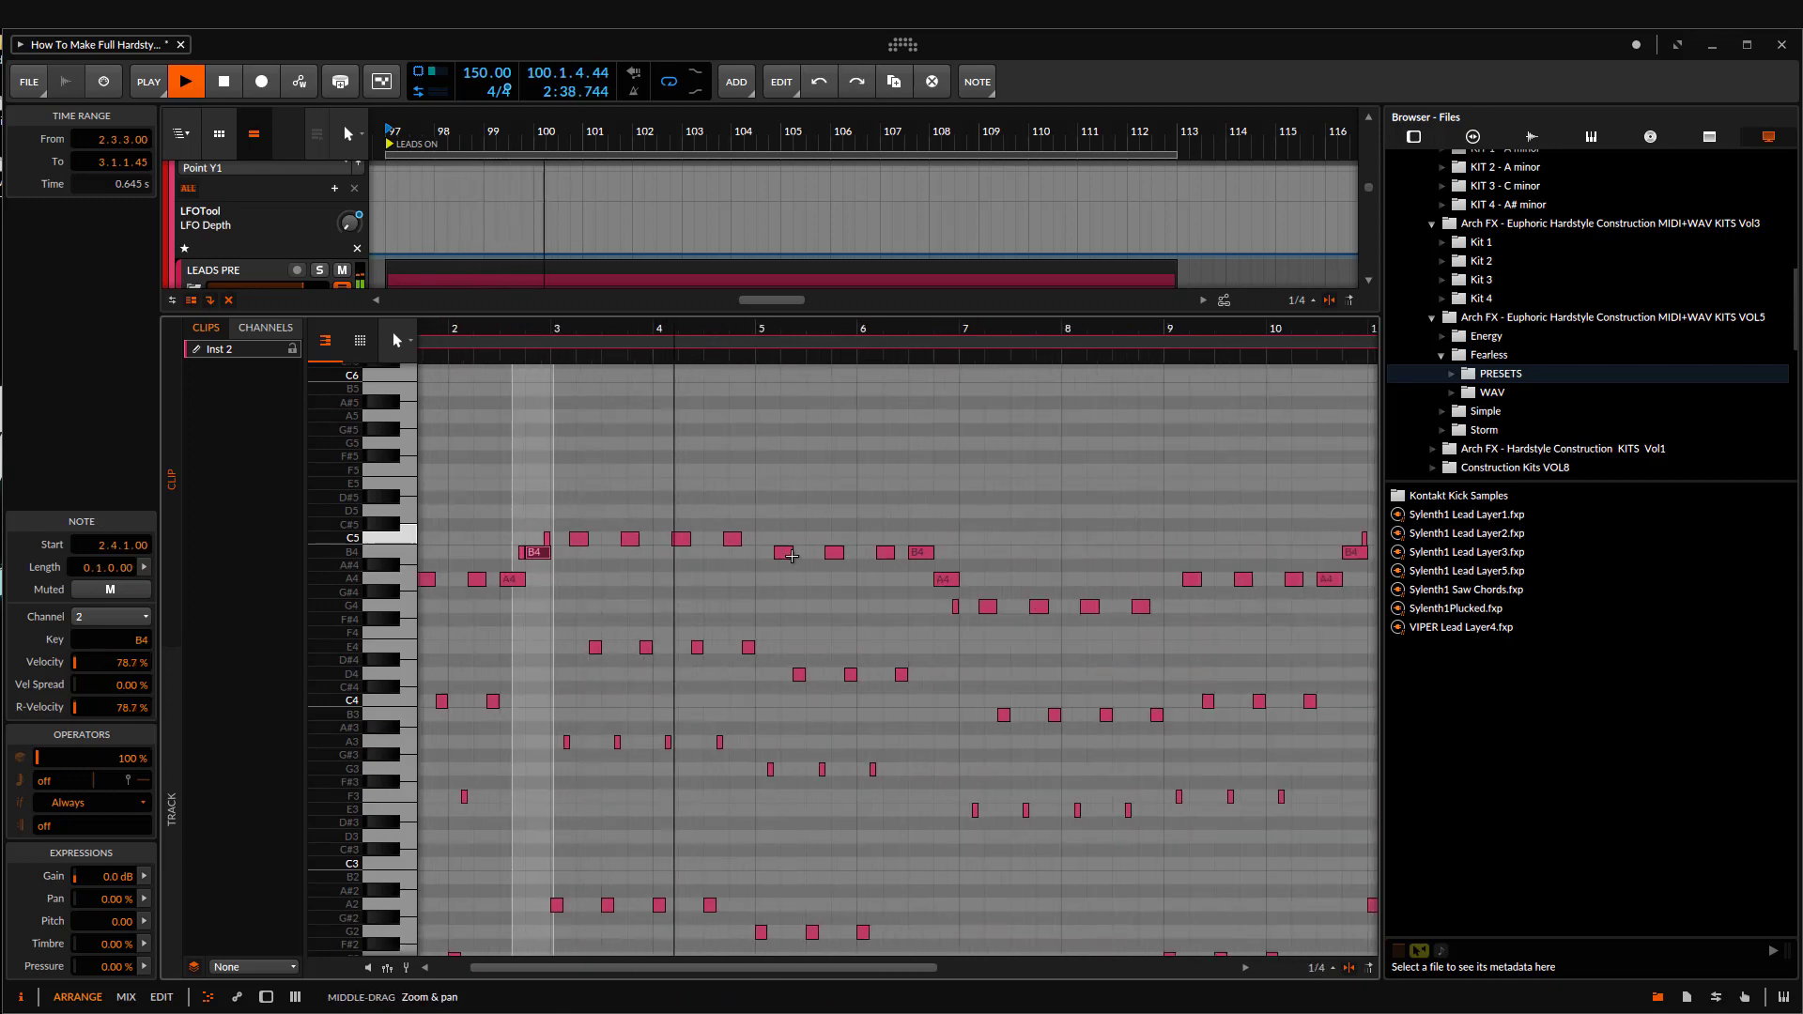
scroll(792, 556, "down", 5)
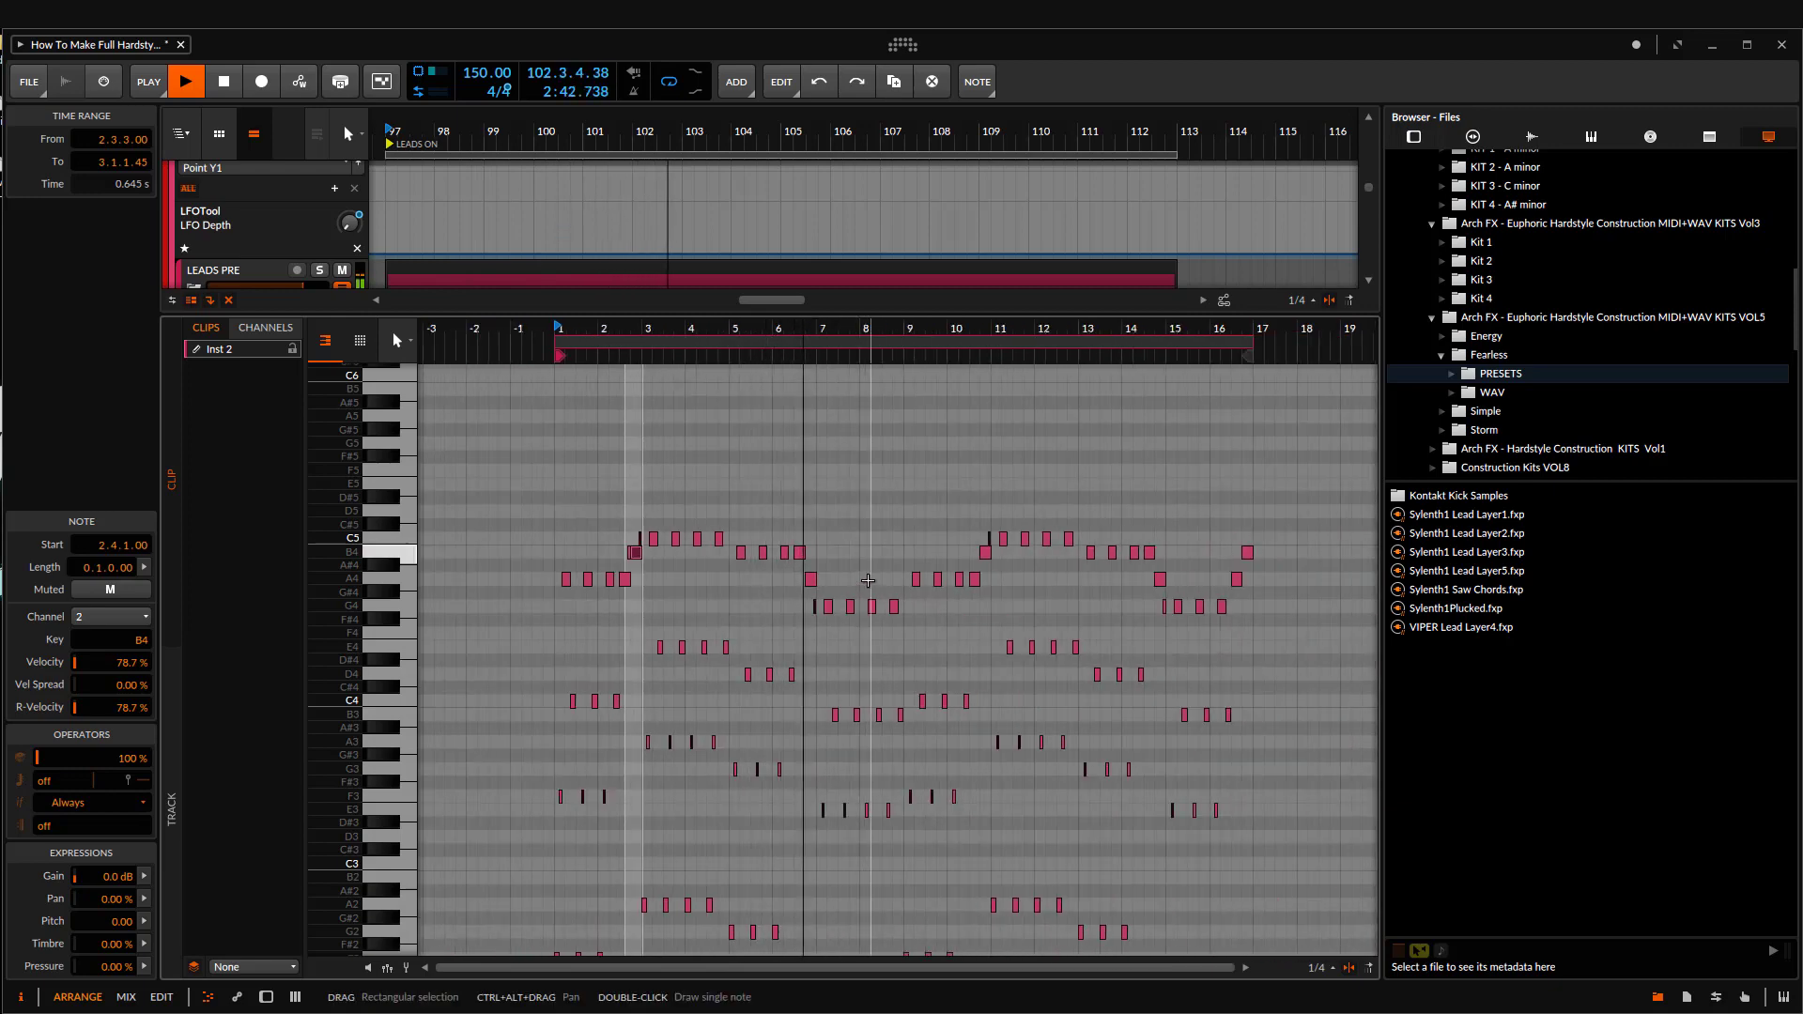
key("e")
scroll(976, 582, "down", 2)
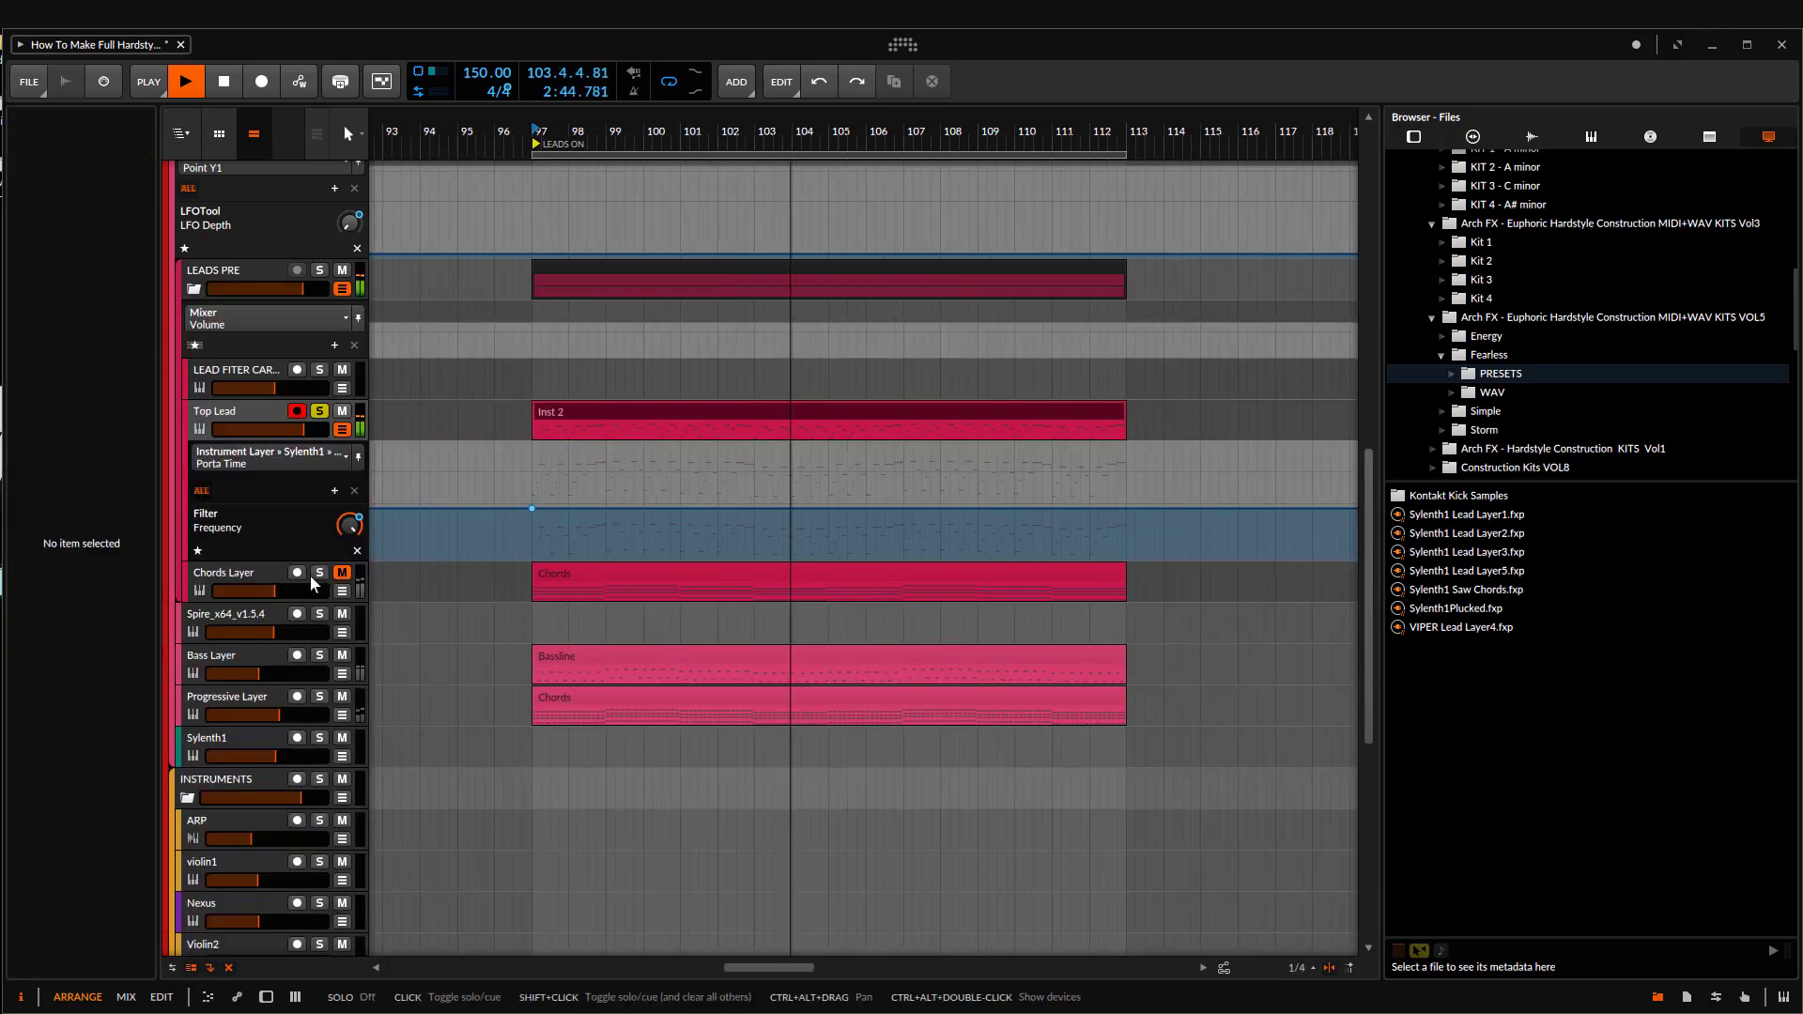
Step: Stop playback, unmute the Chords Layer track, and clear the solo on Top Lead
key("space")
left_click(319, 584)
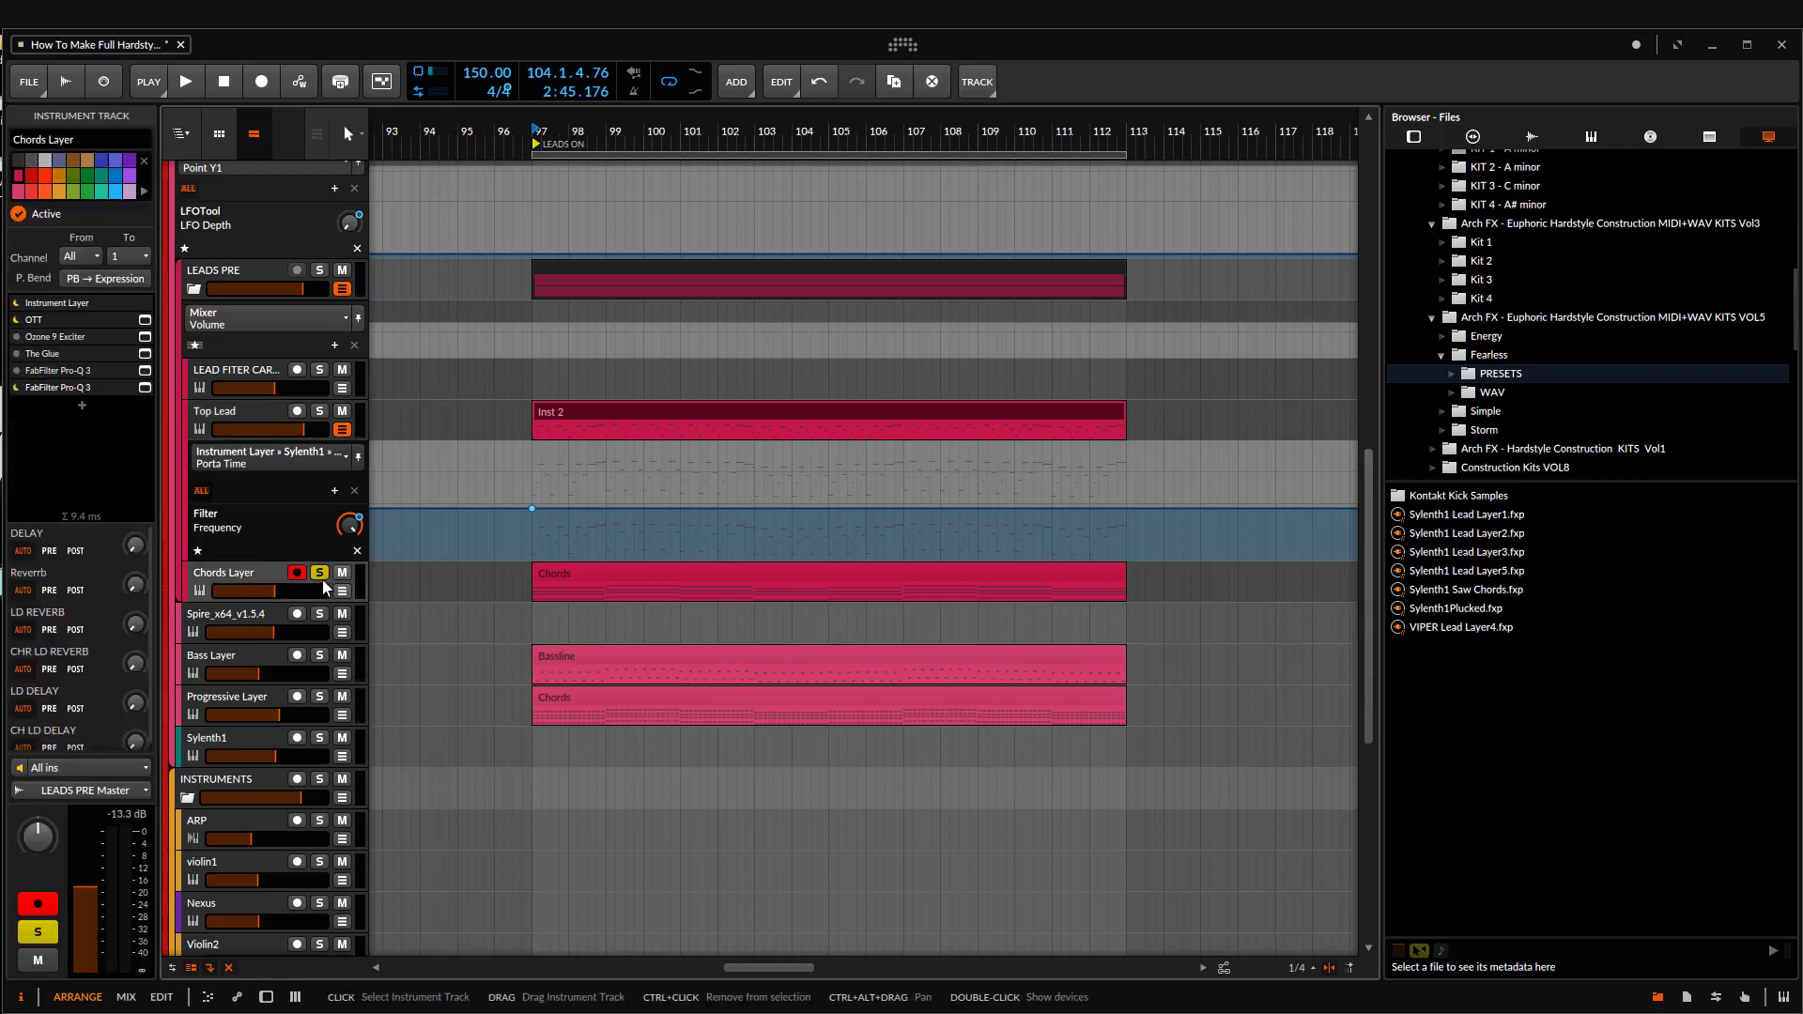
left_click(242, 429)
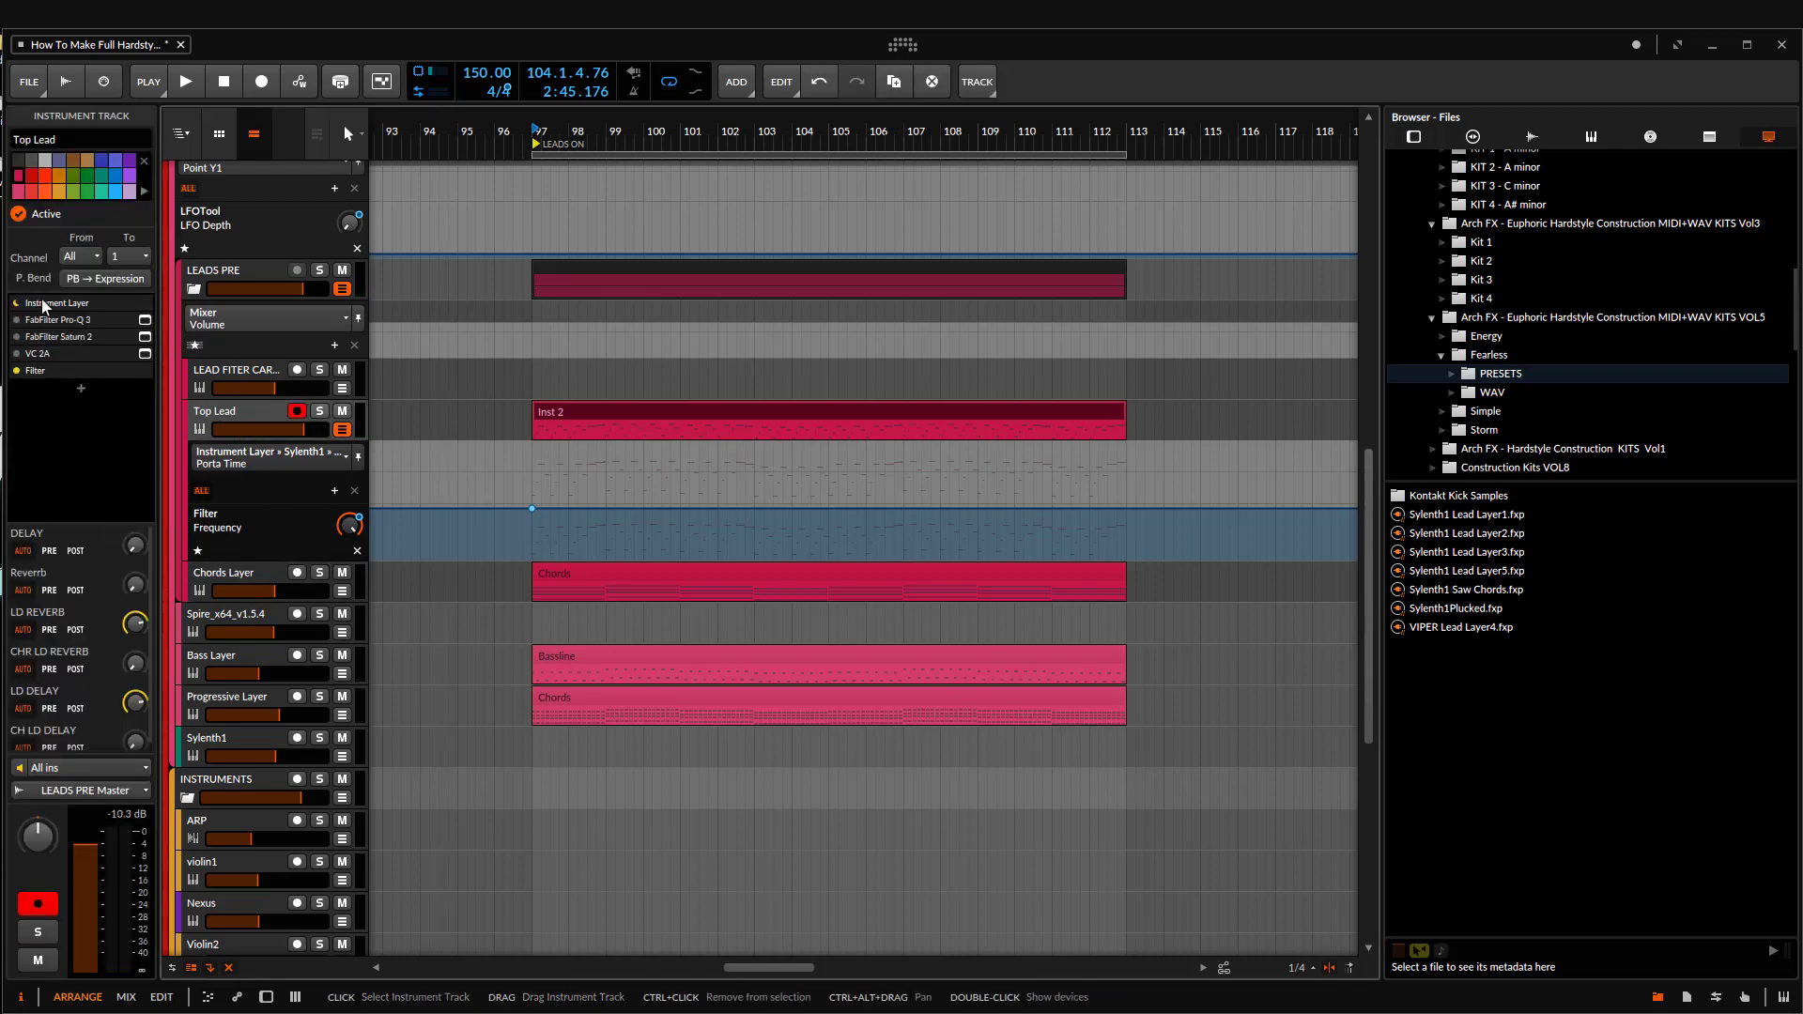
left_click(56, 302)
double_click(101, 323)
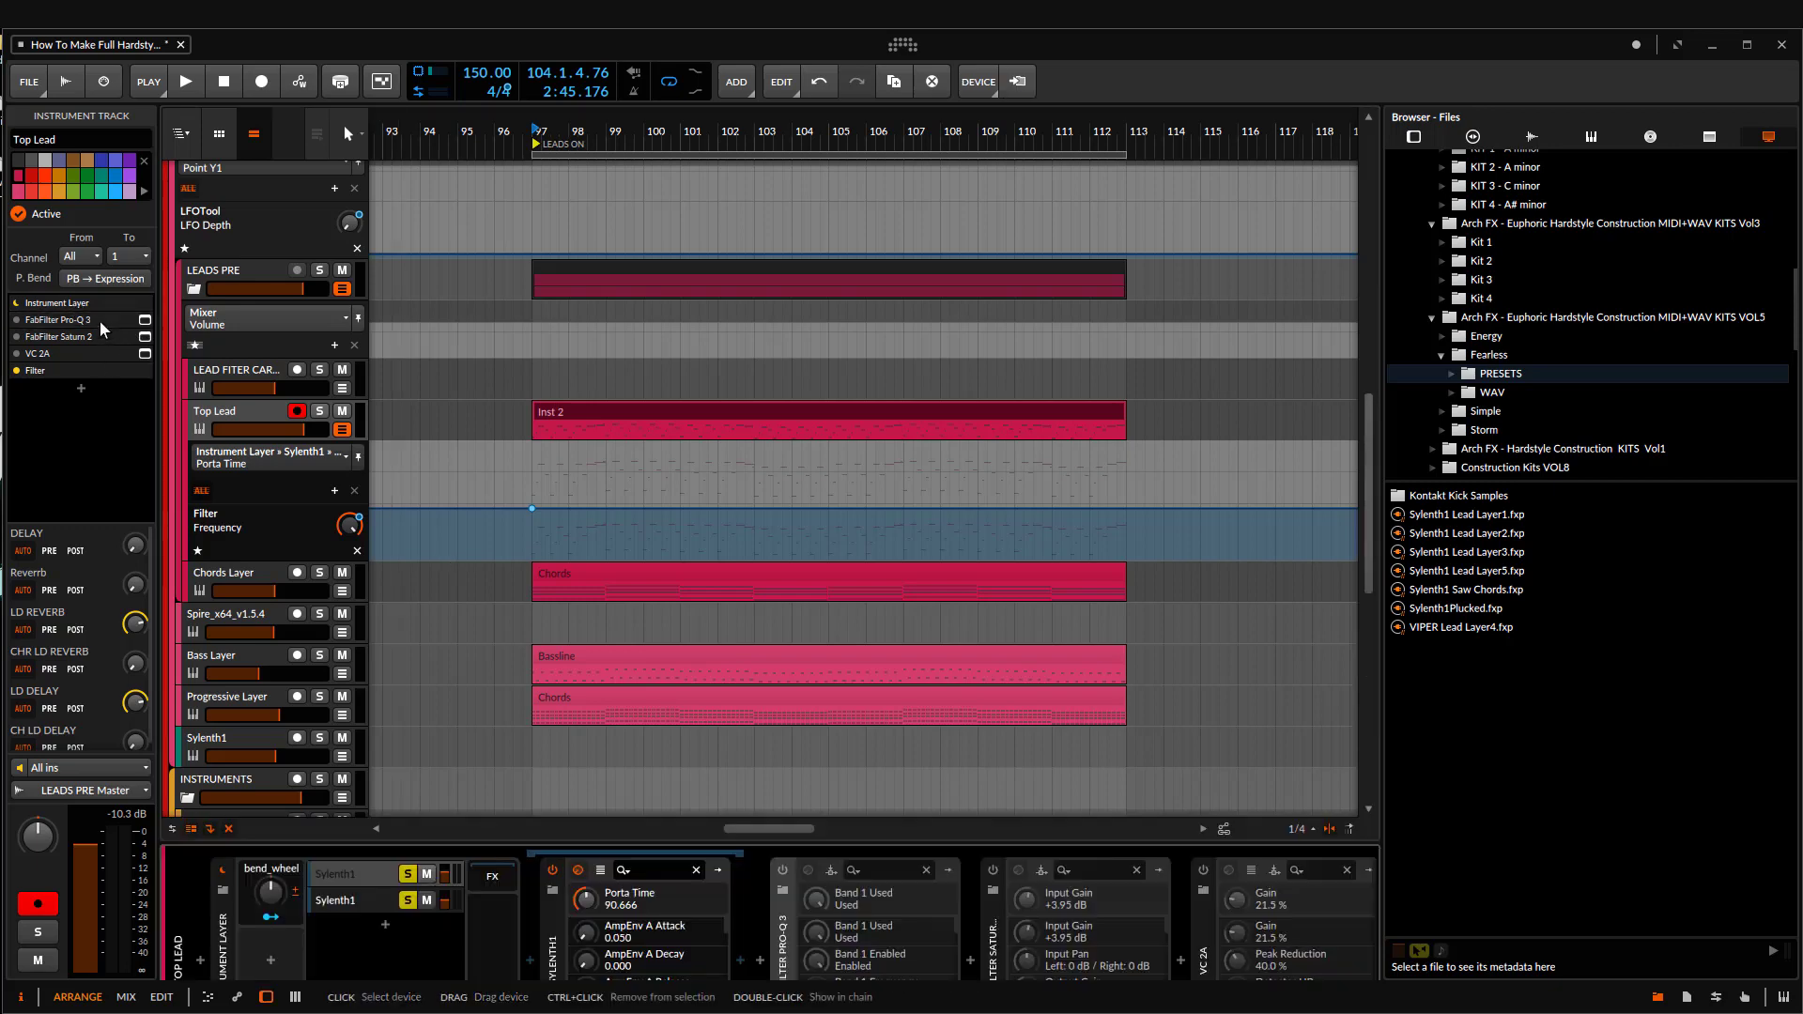
left_click(784, 776)
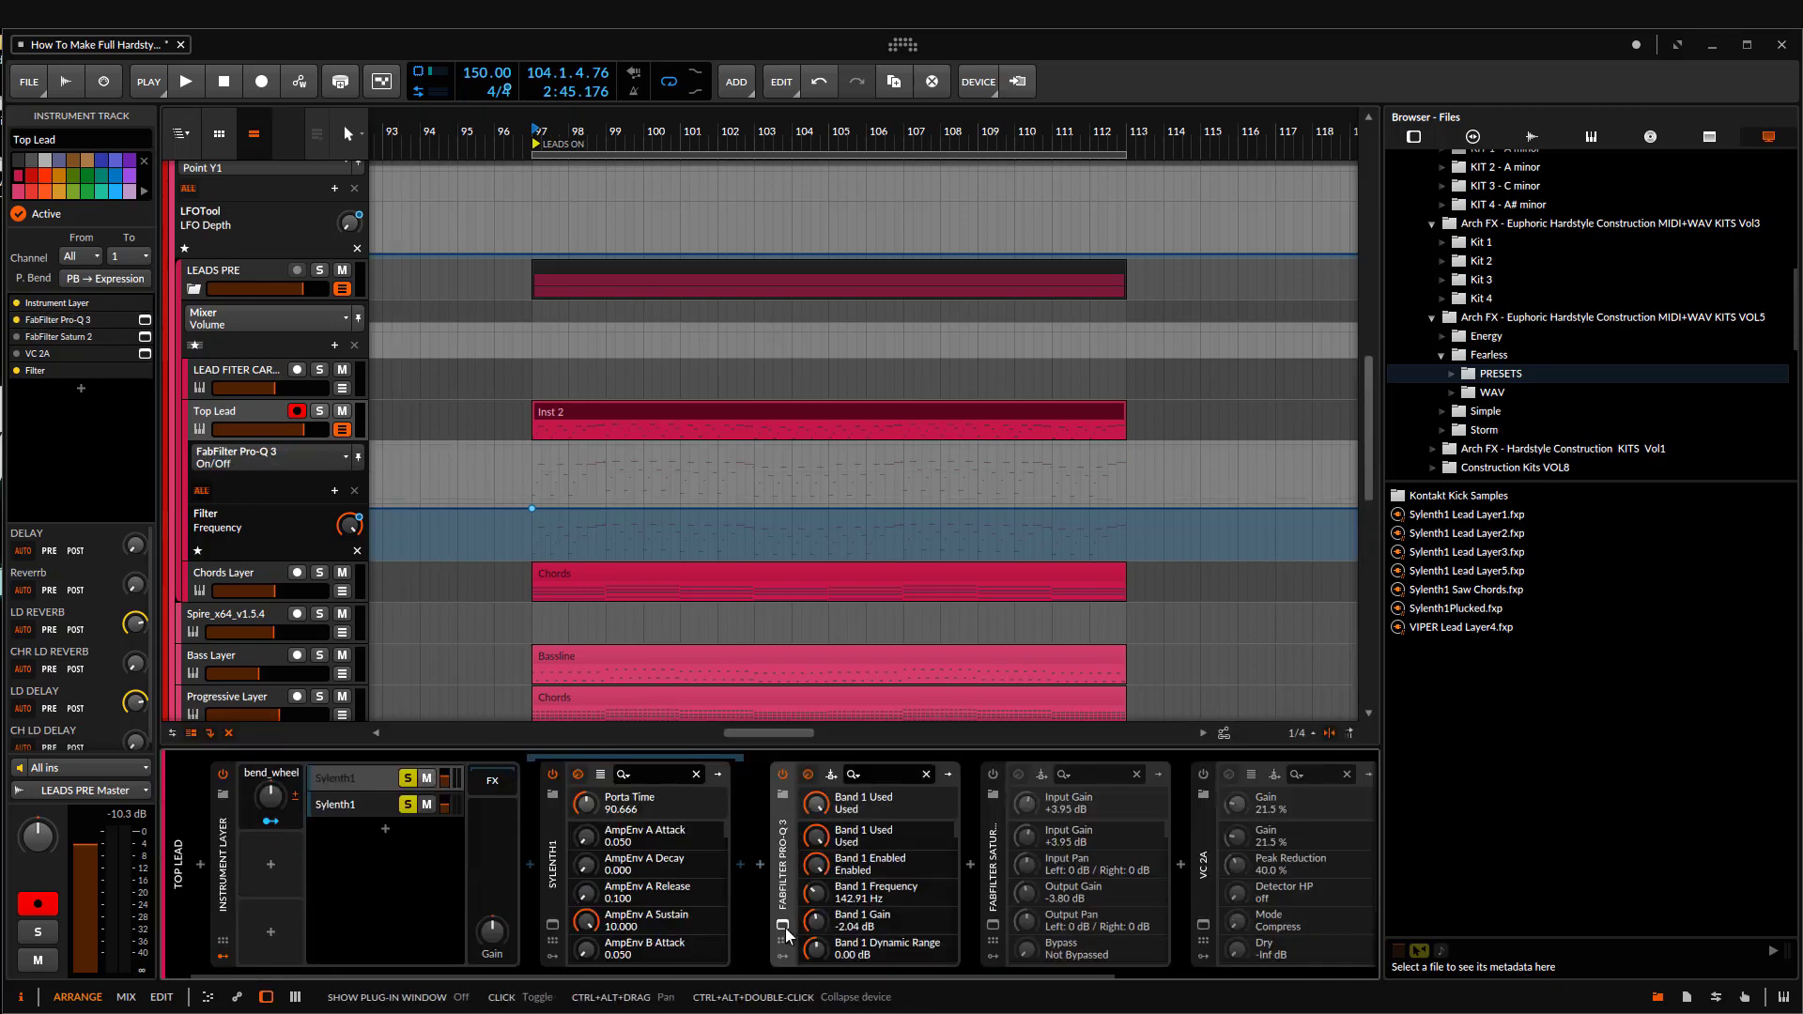
left_click_drag(793, 204, 1344, 170)
key("space")
Step: Solo Top Lead and, during playback, set its Pro-Q 3 low cut to about 127 Hz and the 17 kHz band to +0.60 dB
key("space")
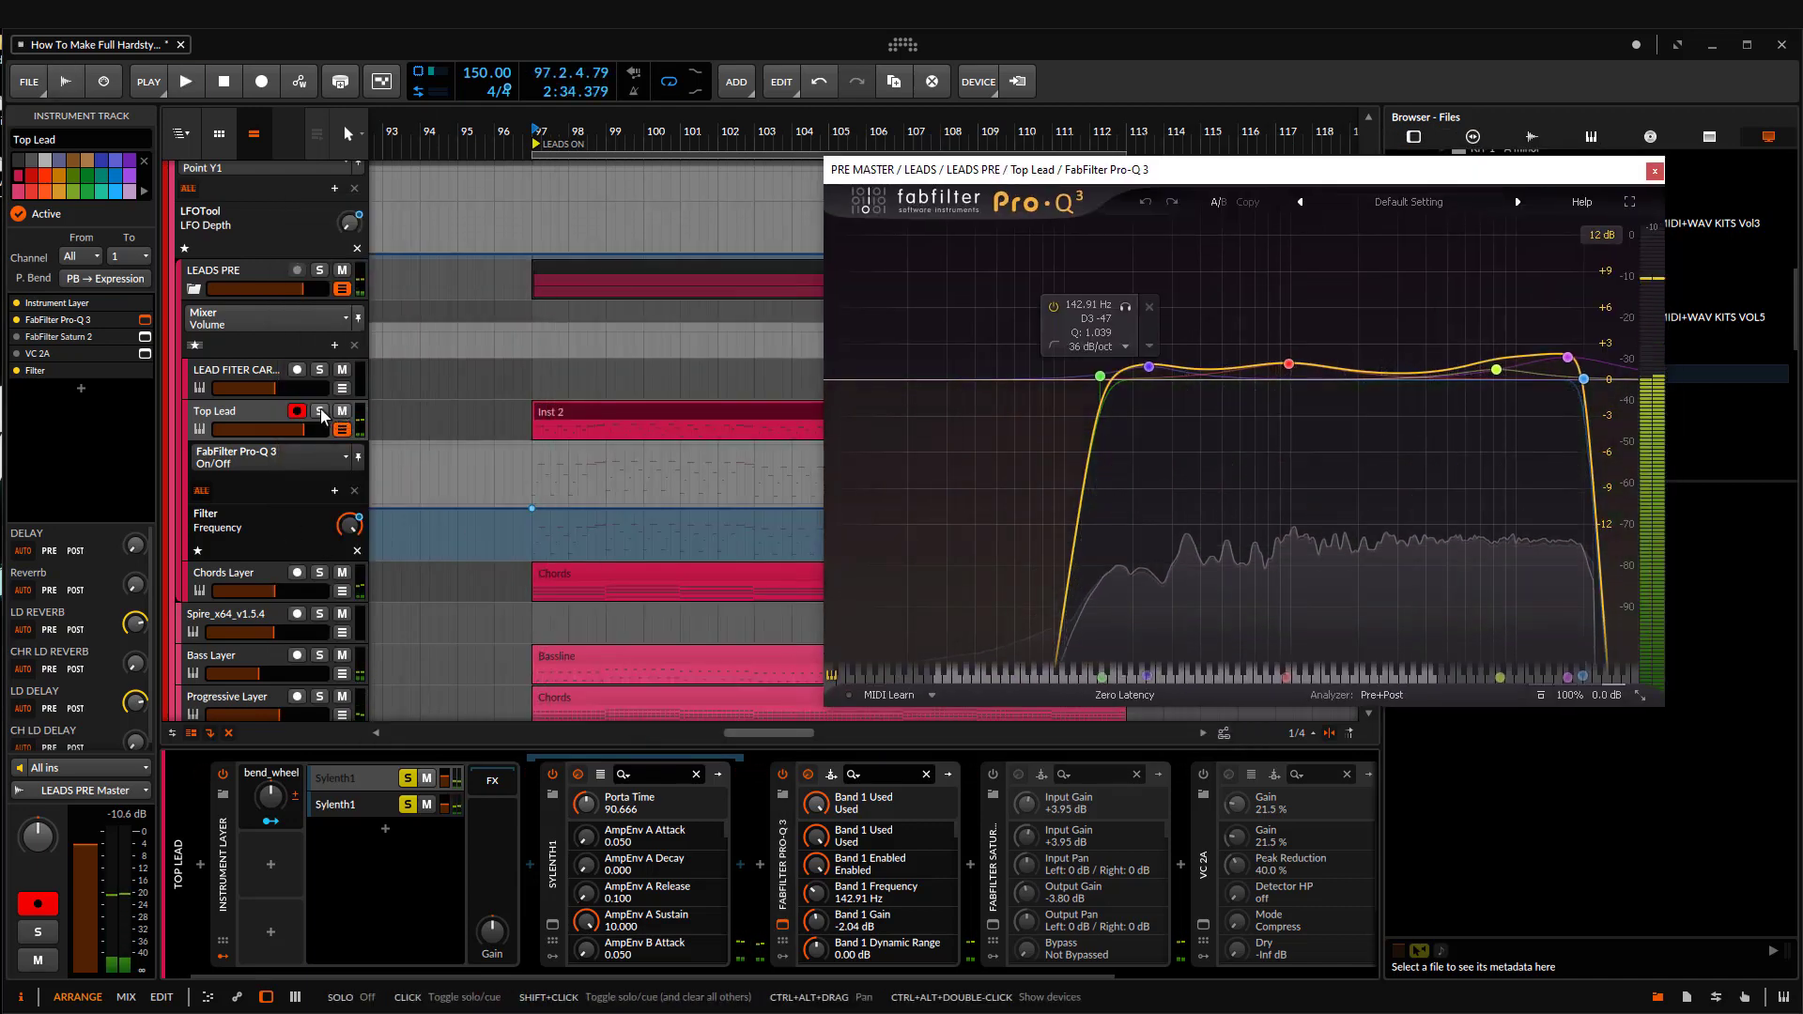
left_click(320, 412)
key("space")
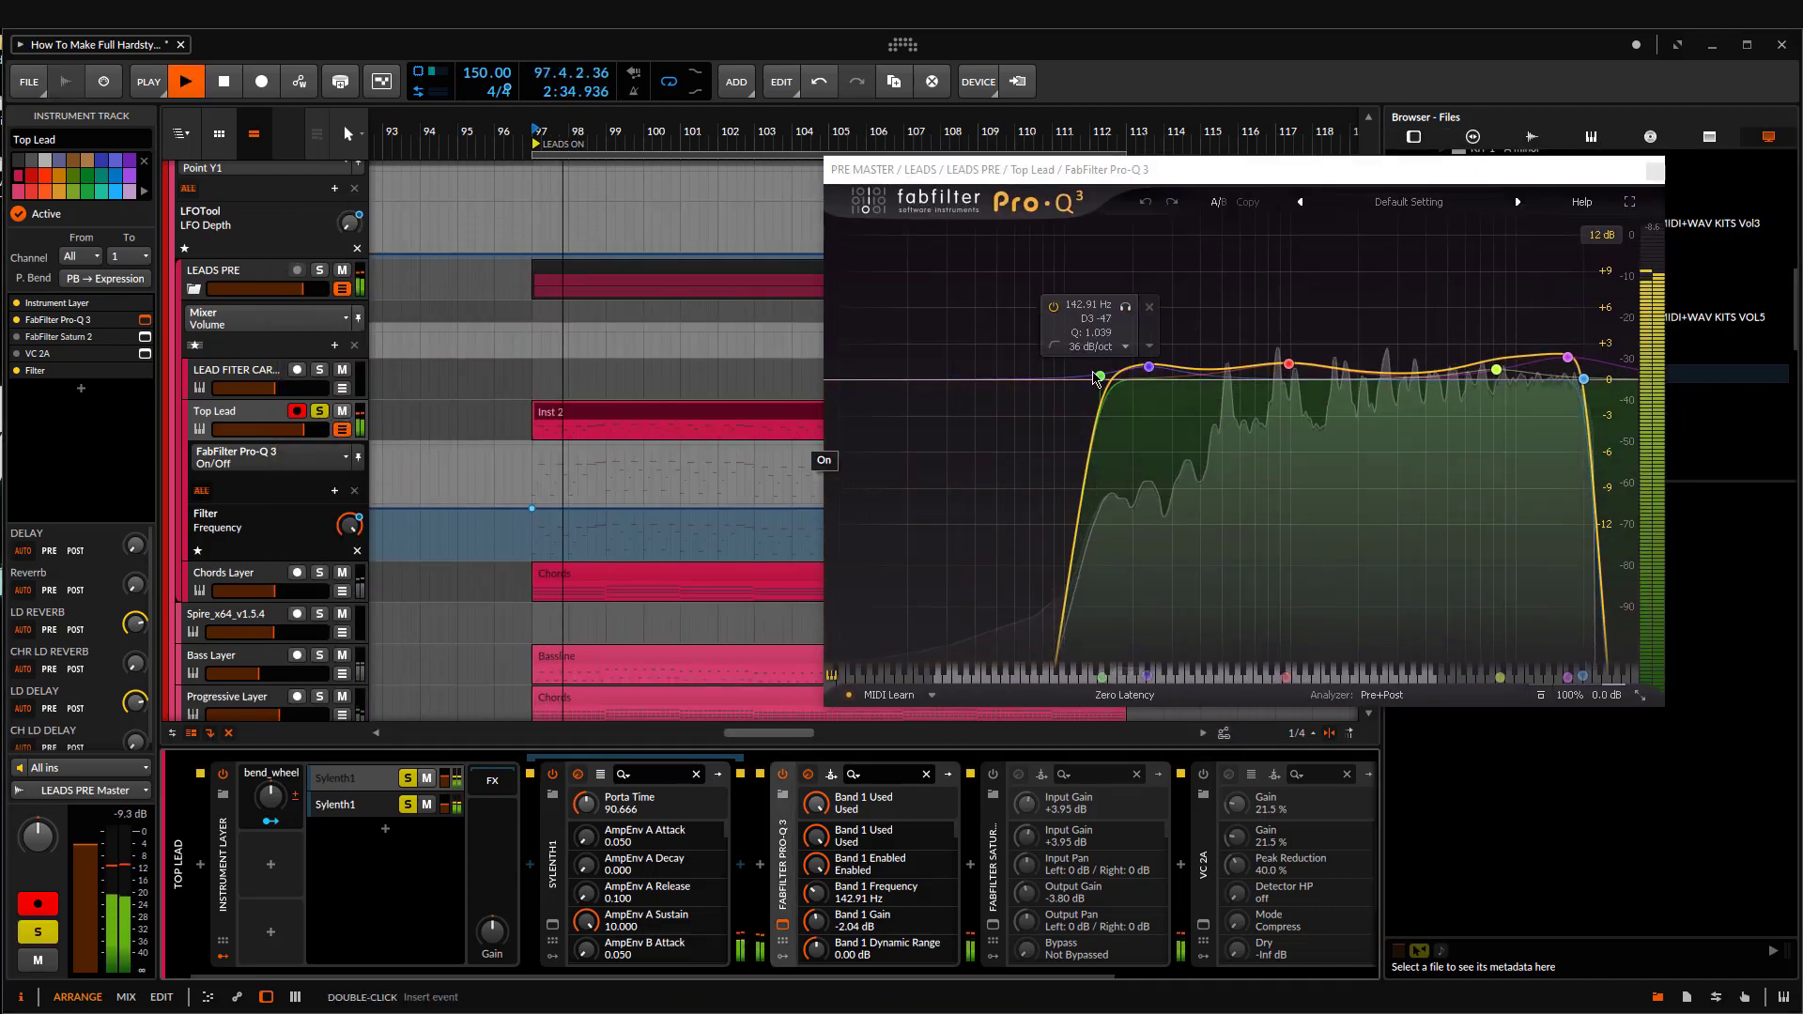
mouse_move(1086, 378)
left_click_drag(1084, 376, 1073, 379)
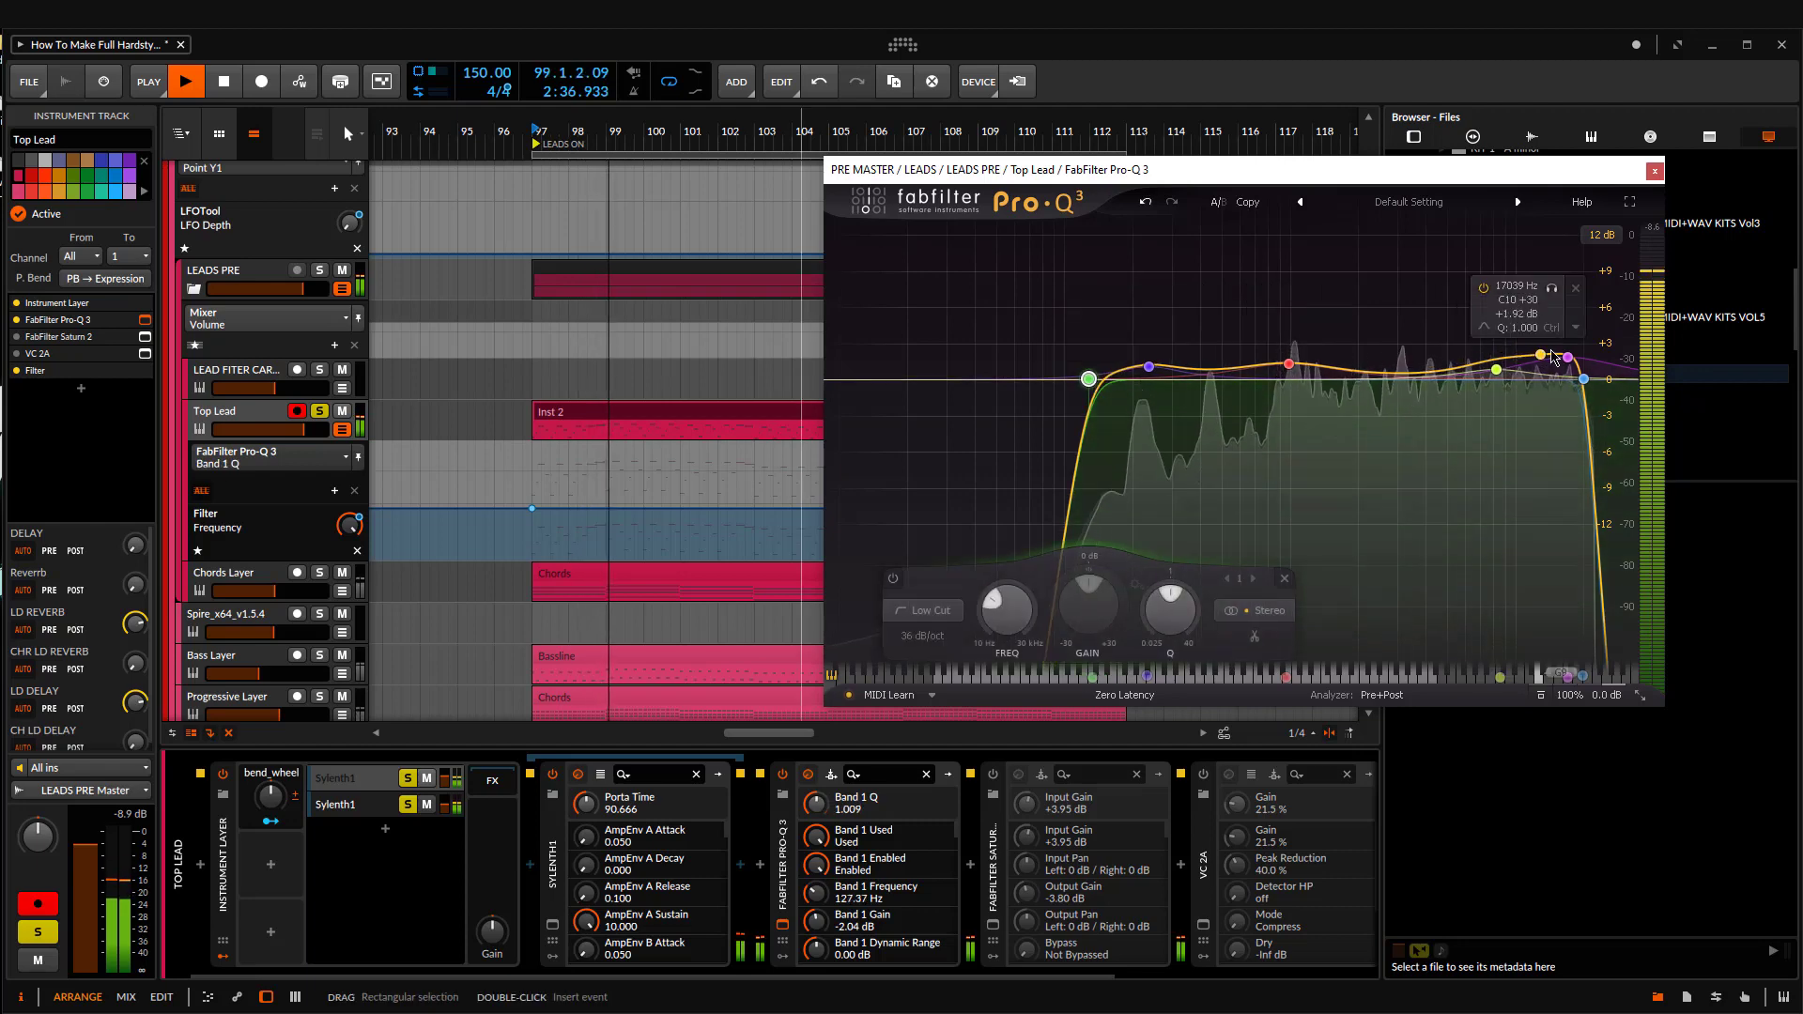
left_click_drag(1567, 359, 1567, 374)
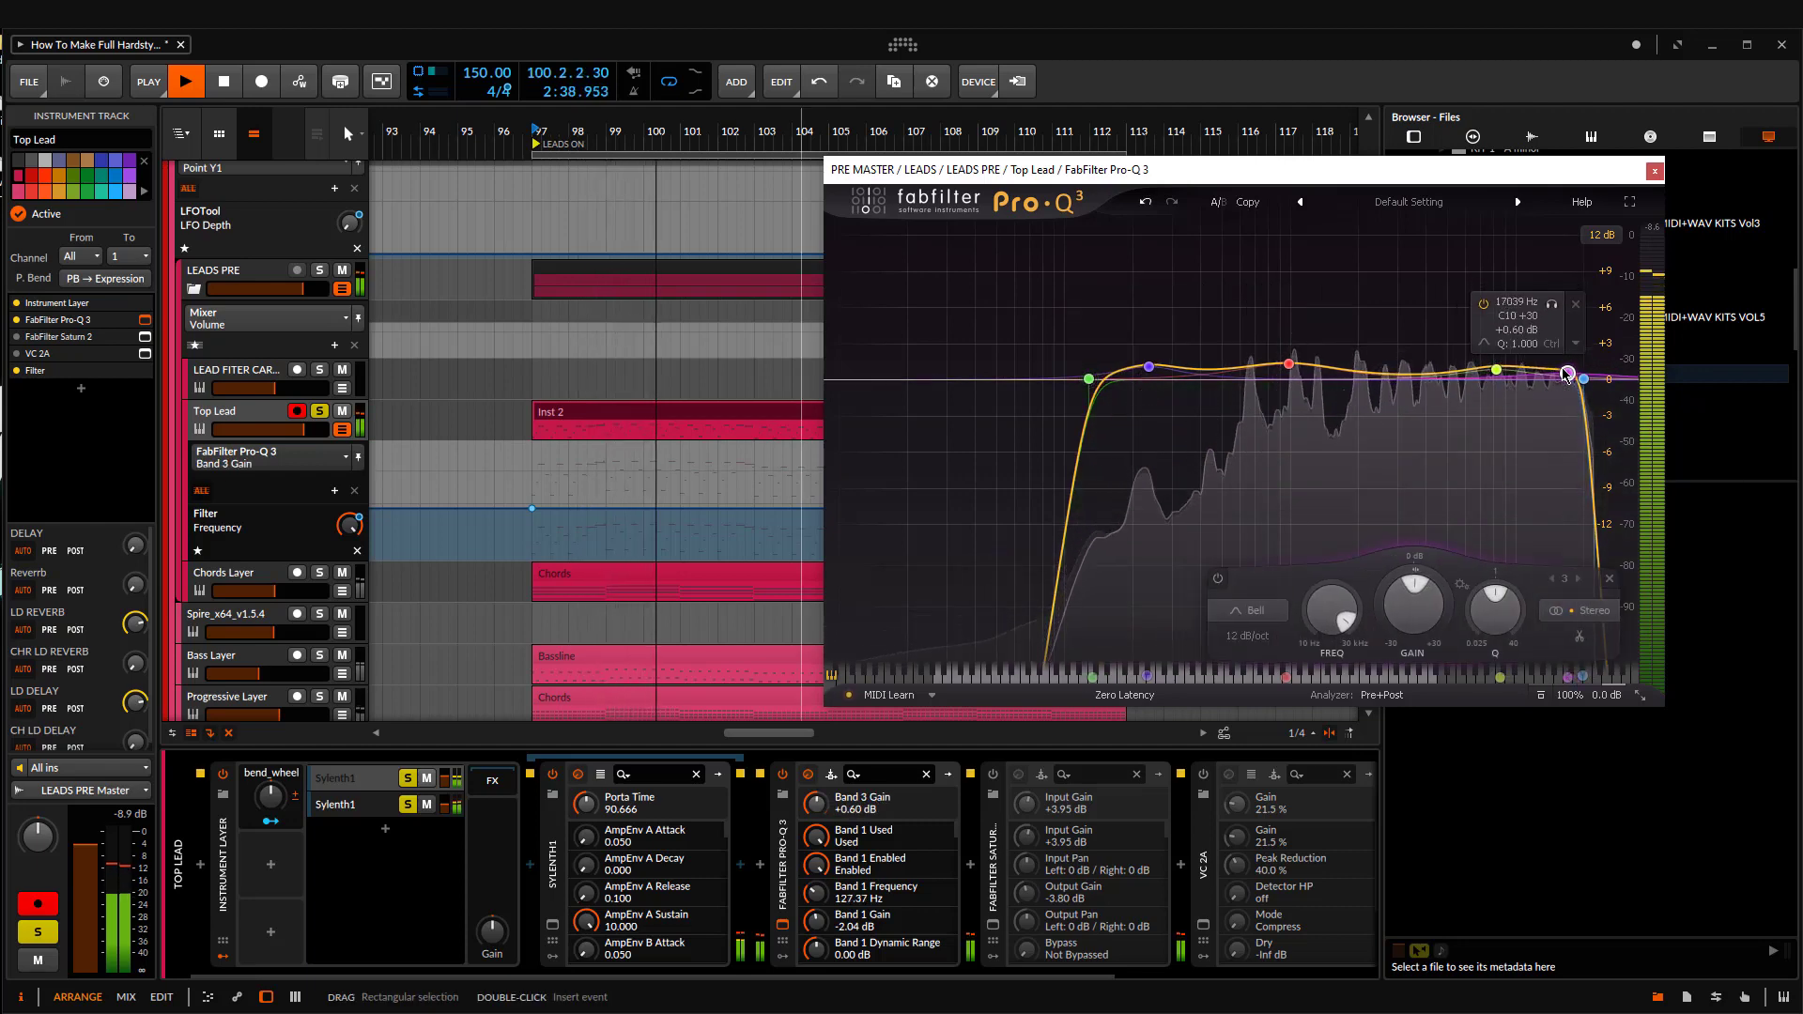
Step: Set the Pro-Q 3 low-mid bell to about 211 Hz at -0.38 dB and the bell near 1 kHz to +1.25 dB, stopping playback
mouse_move(1180, 385)
left_click_drag(1148, 366, 1137, 384)
mouse_move(1287, 367)
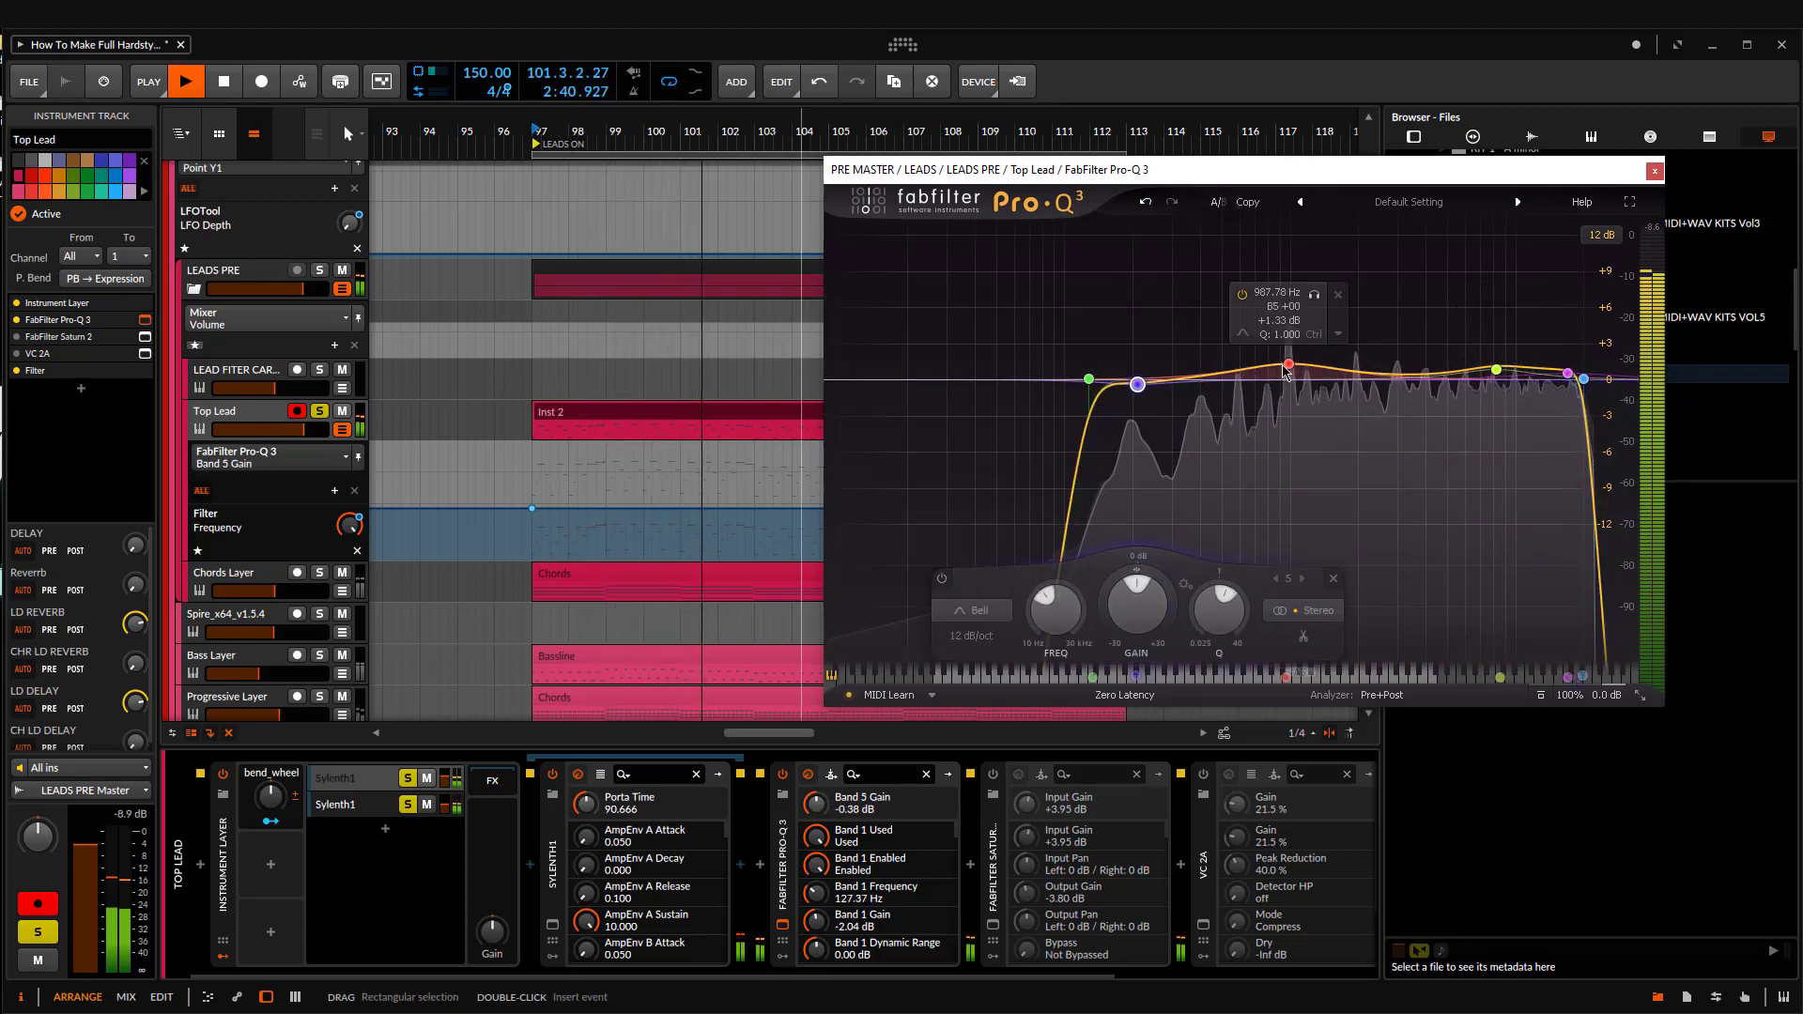
left_click_drag(1286, 367, 1297, 369)
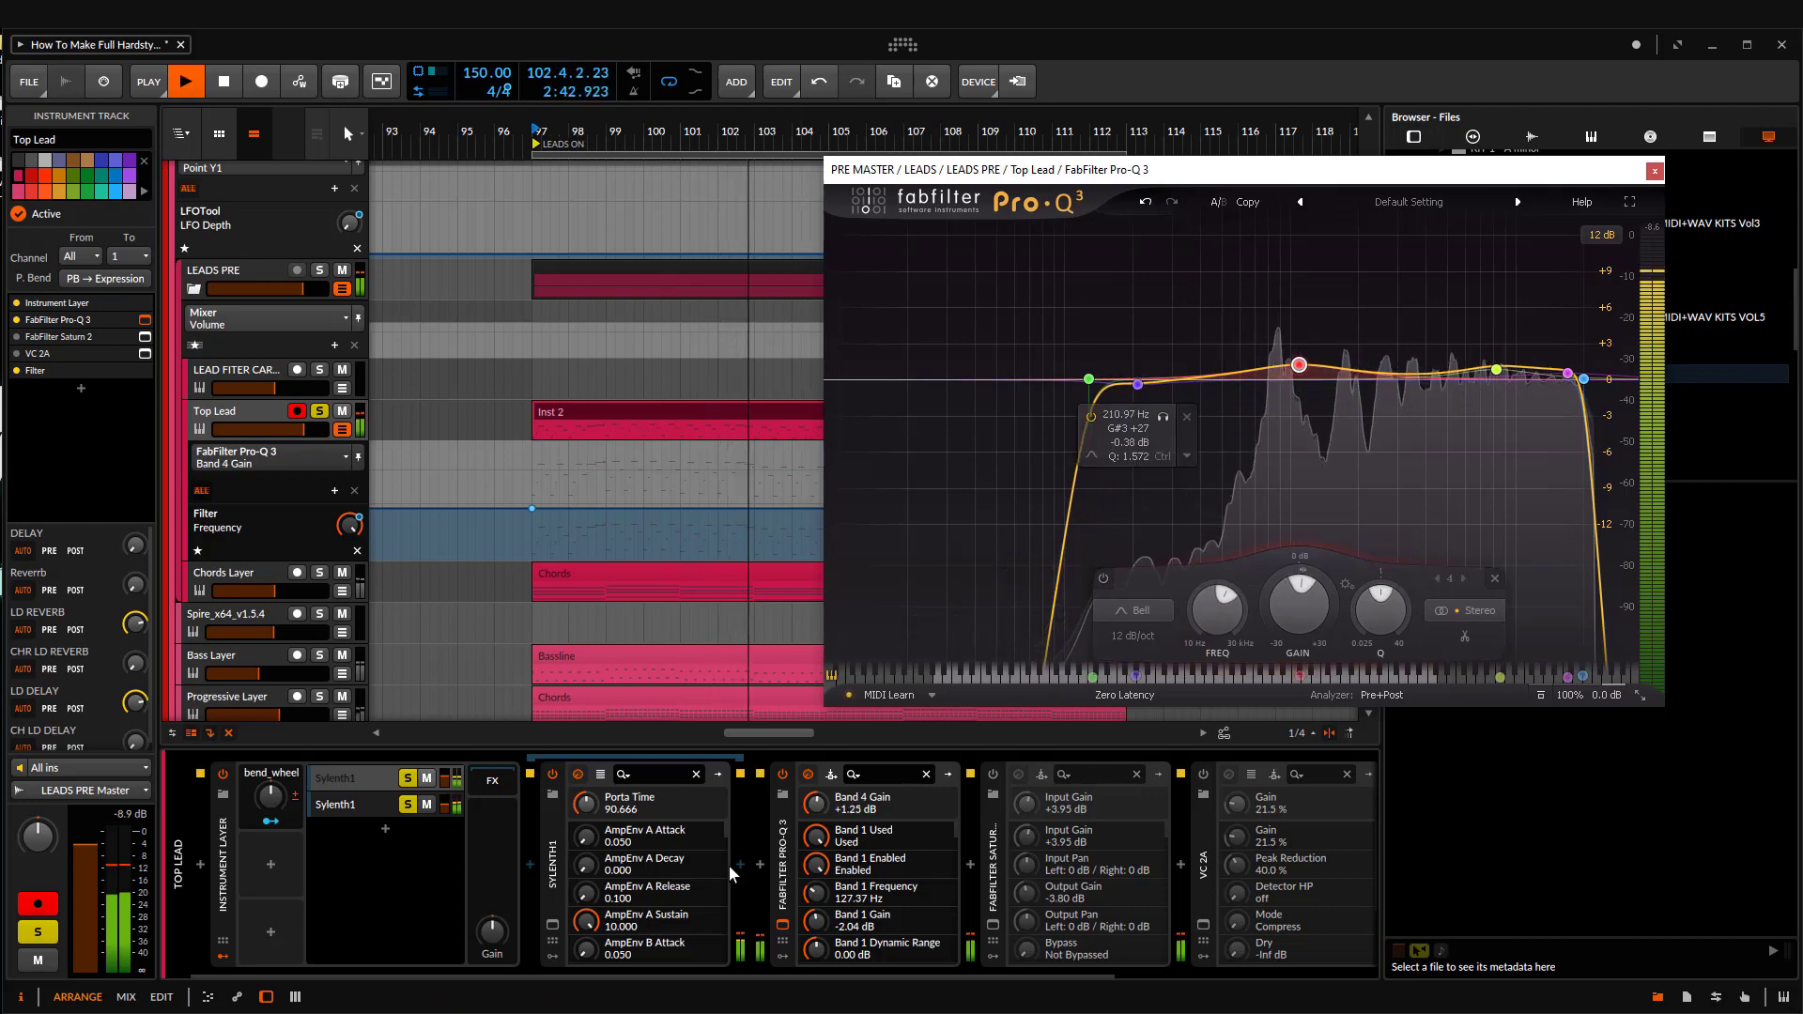
key("space")
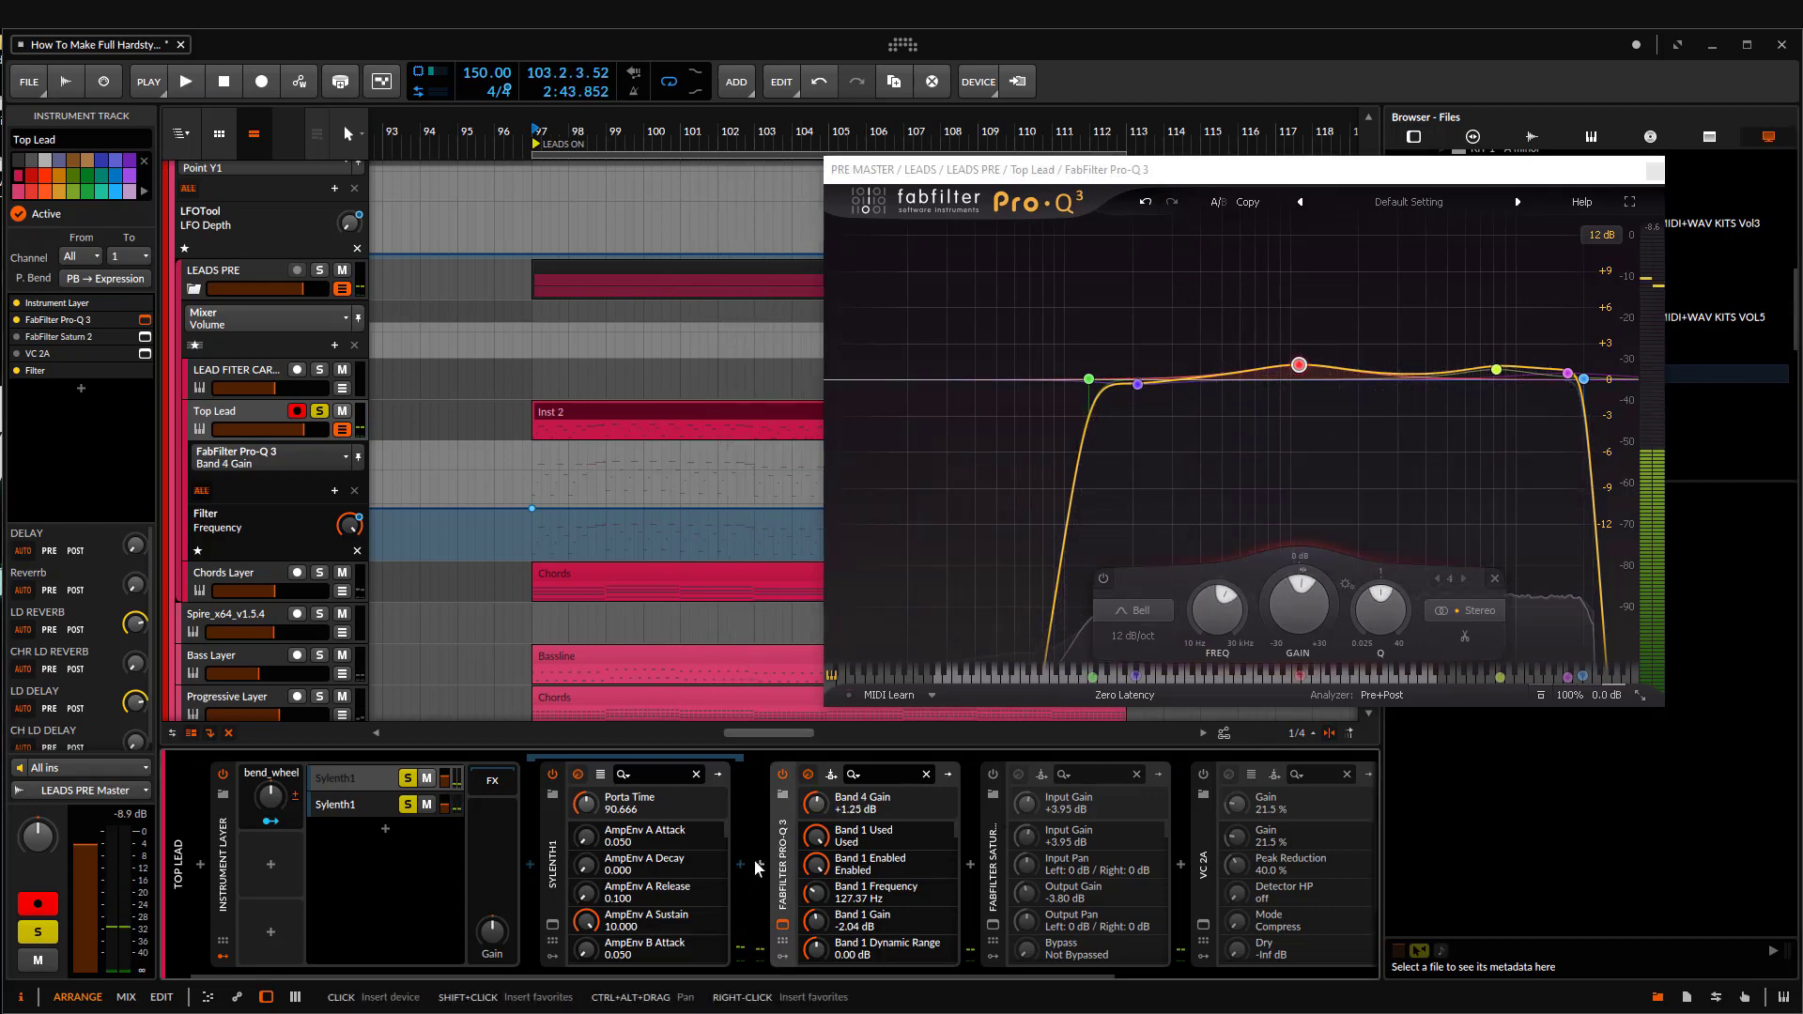
Step: Insert OTT on Top Lead between the Instrument Layer and Pro-Q 3, and set its Depth to 18%
left_click(758, 866)
type("ott")
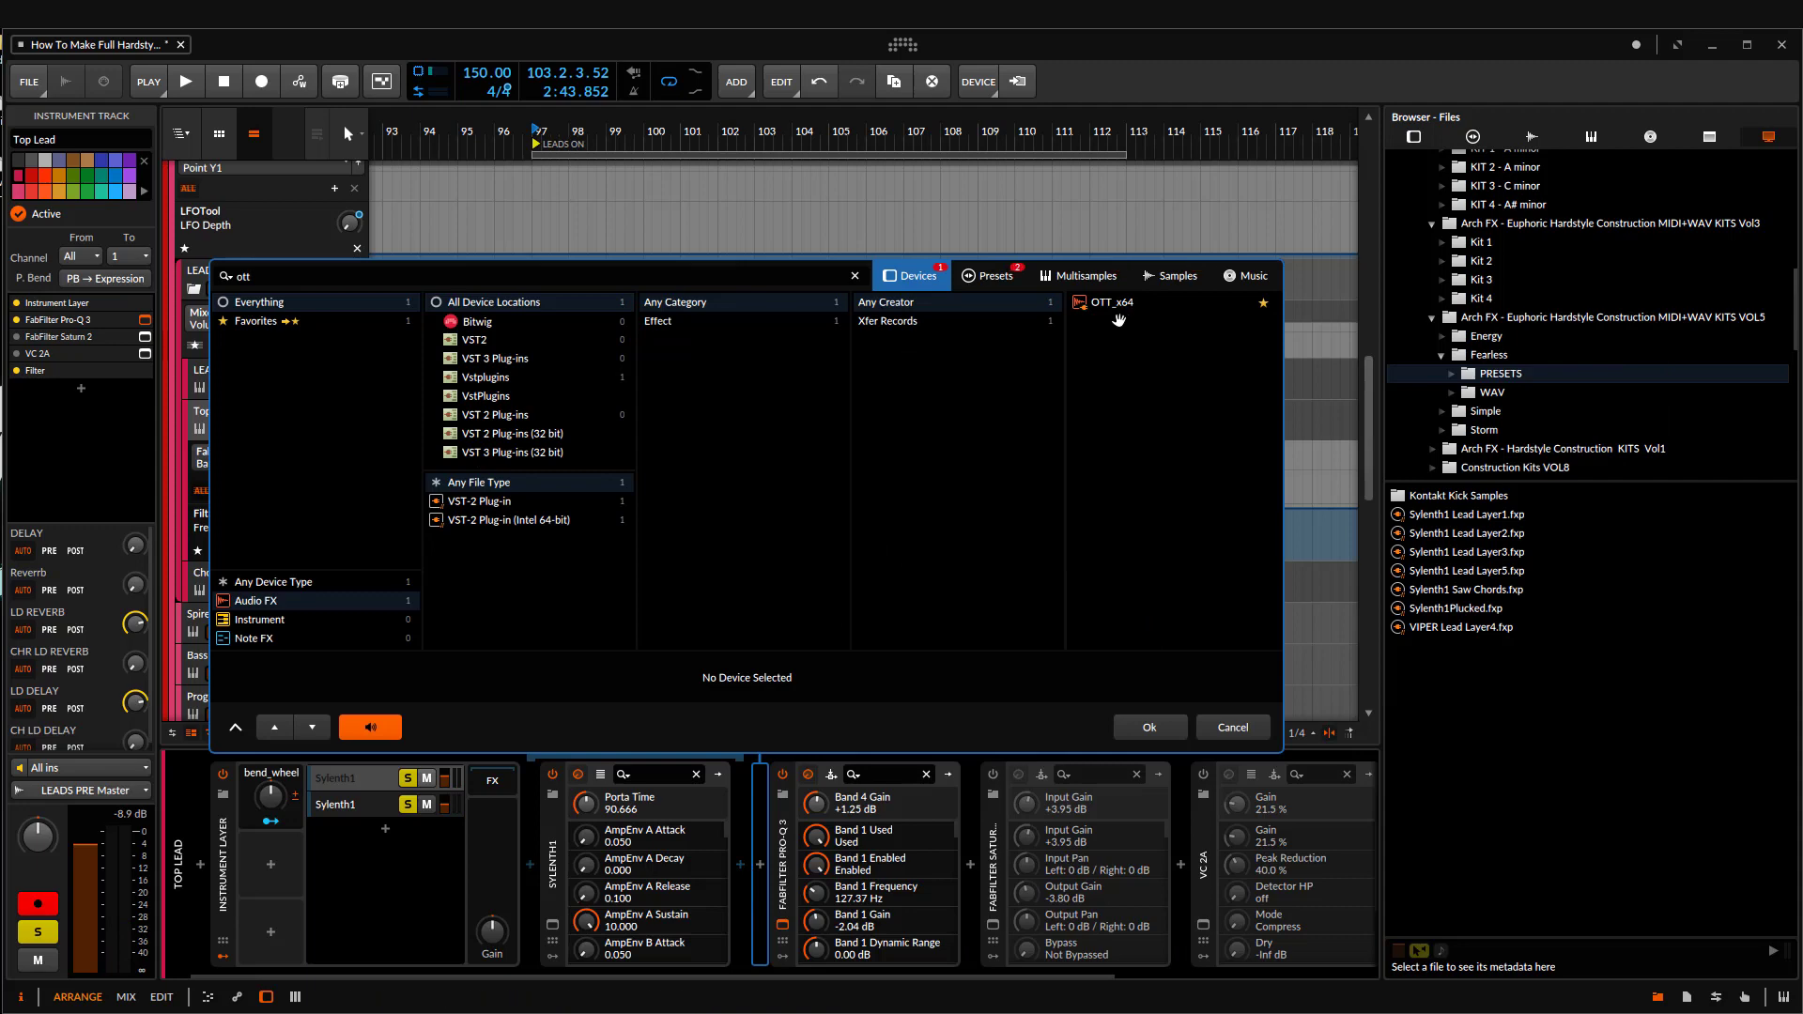
double_click(1108, 303)
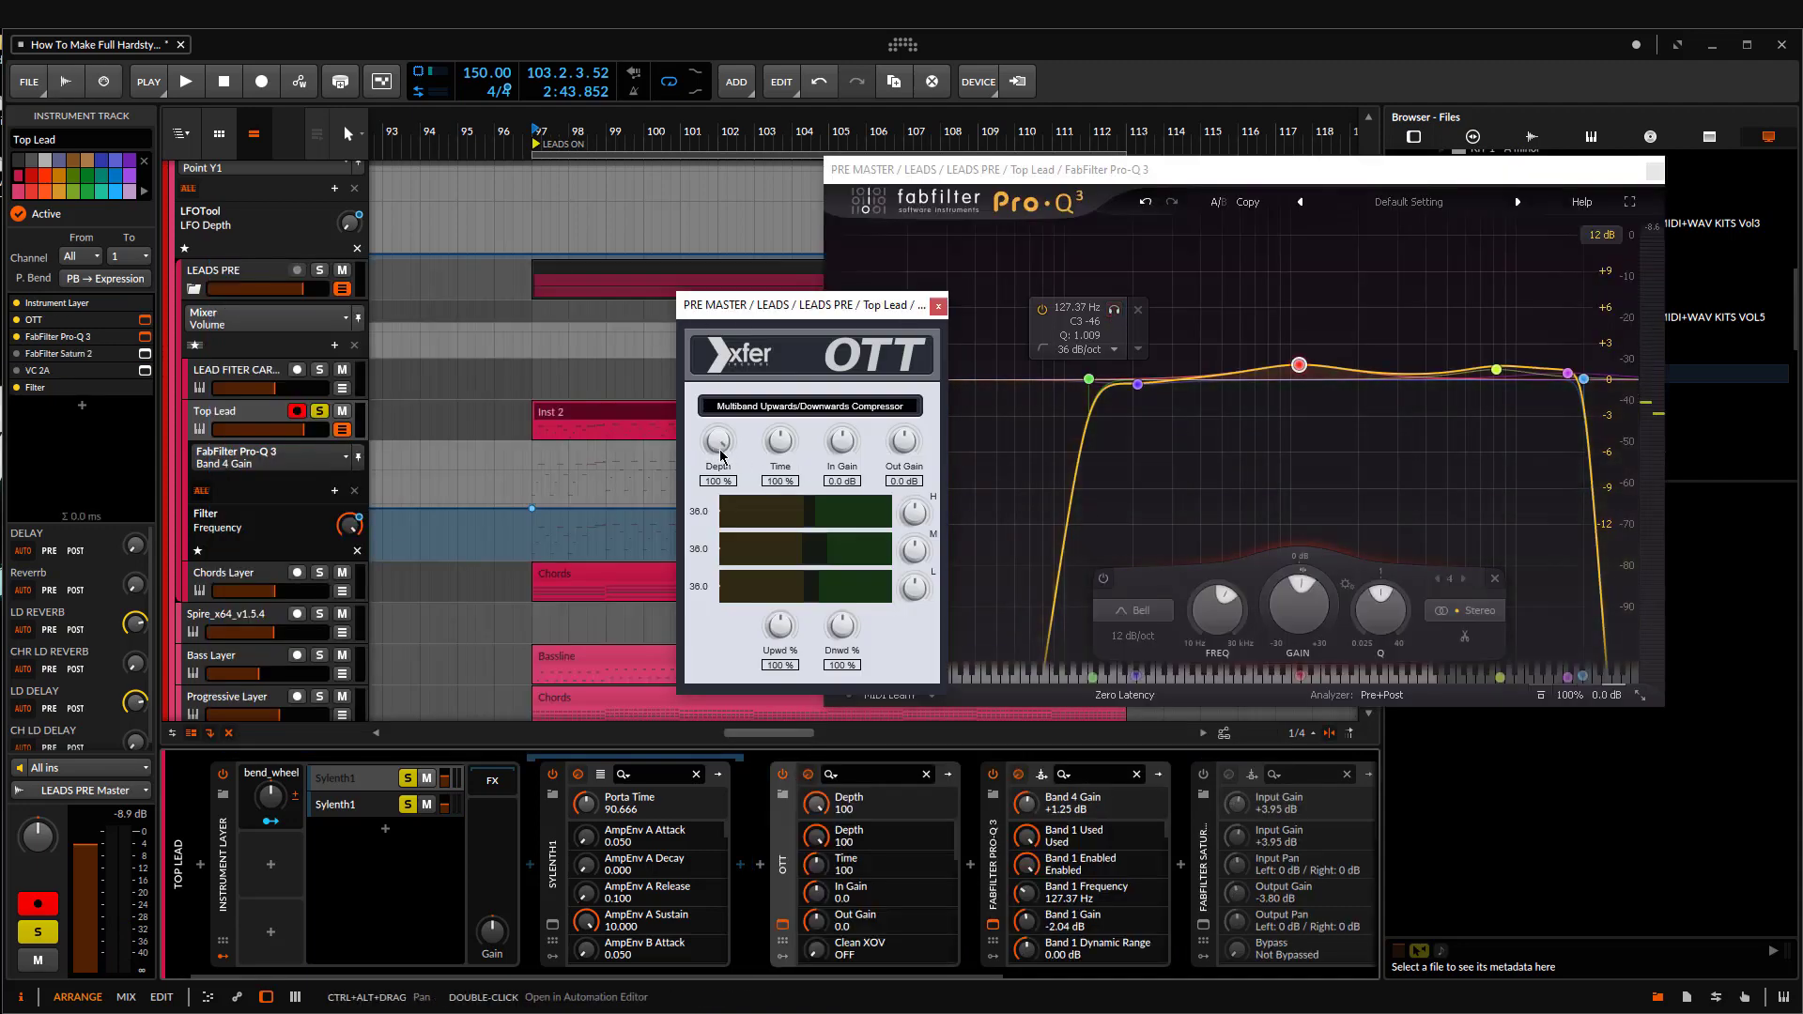
left_click_drag(722, 455, 702, 442)
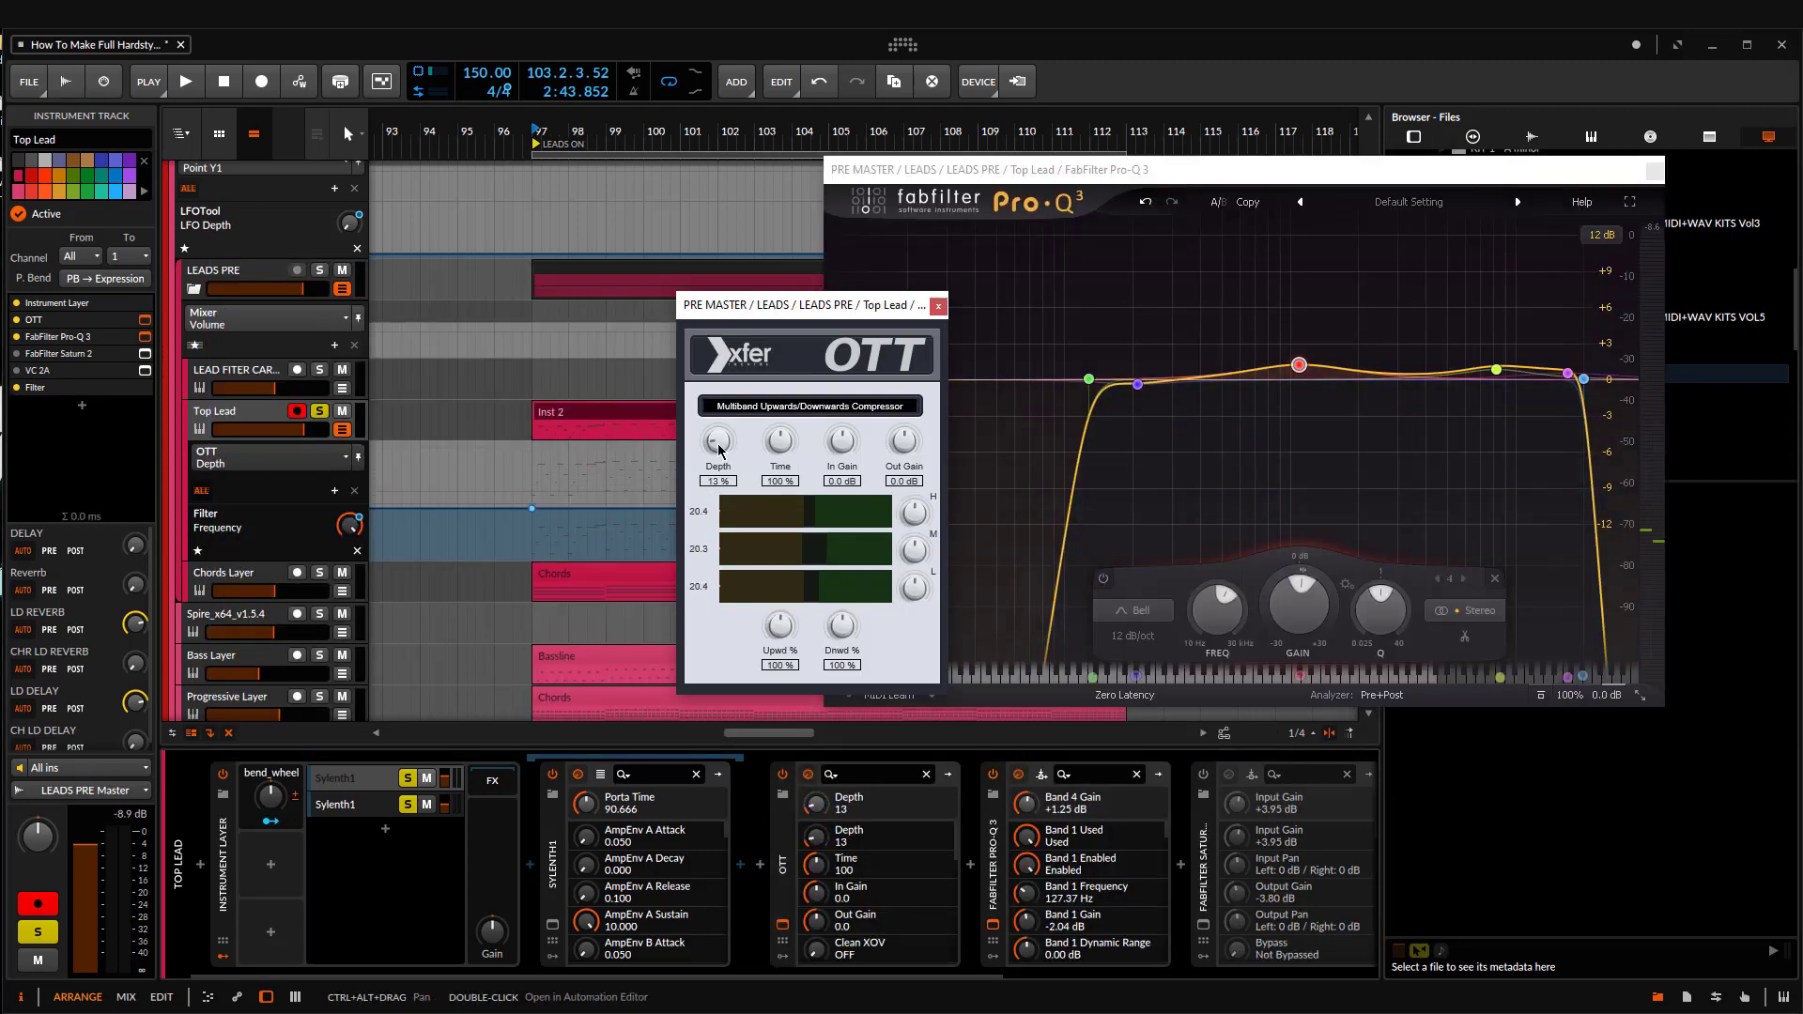
left_click_drag(813, 306, 786, 302)
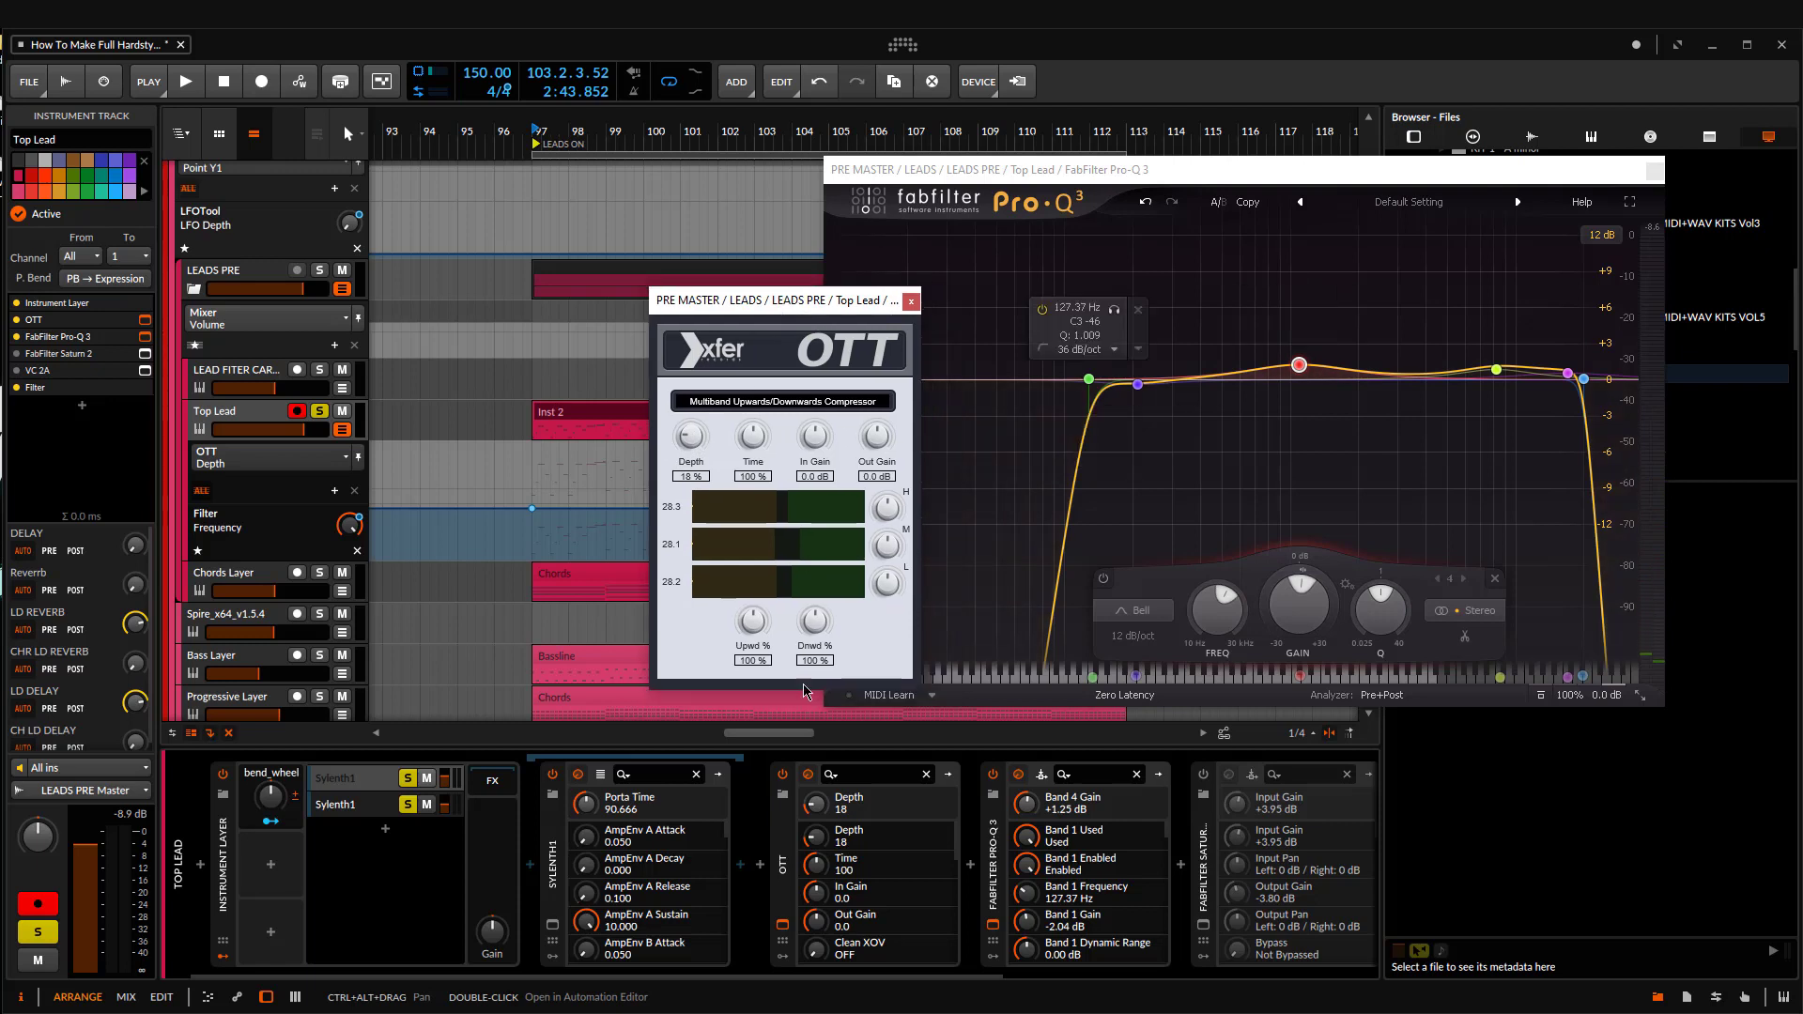
Step: During playback, set OTT's upward strength to 42%, downward strength to 36% and high-band gain to 108, compare it with bypass, and close it
key("space")
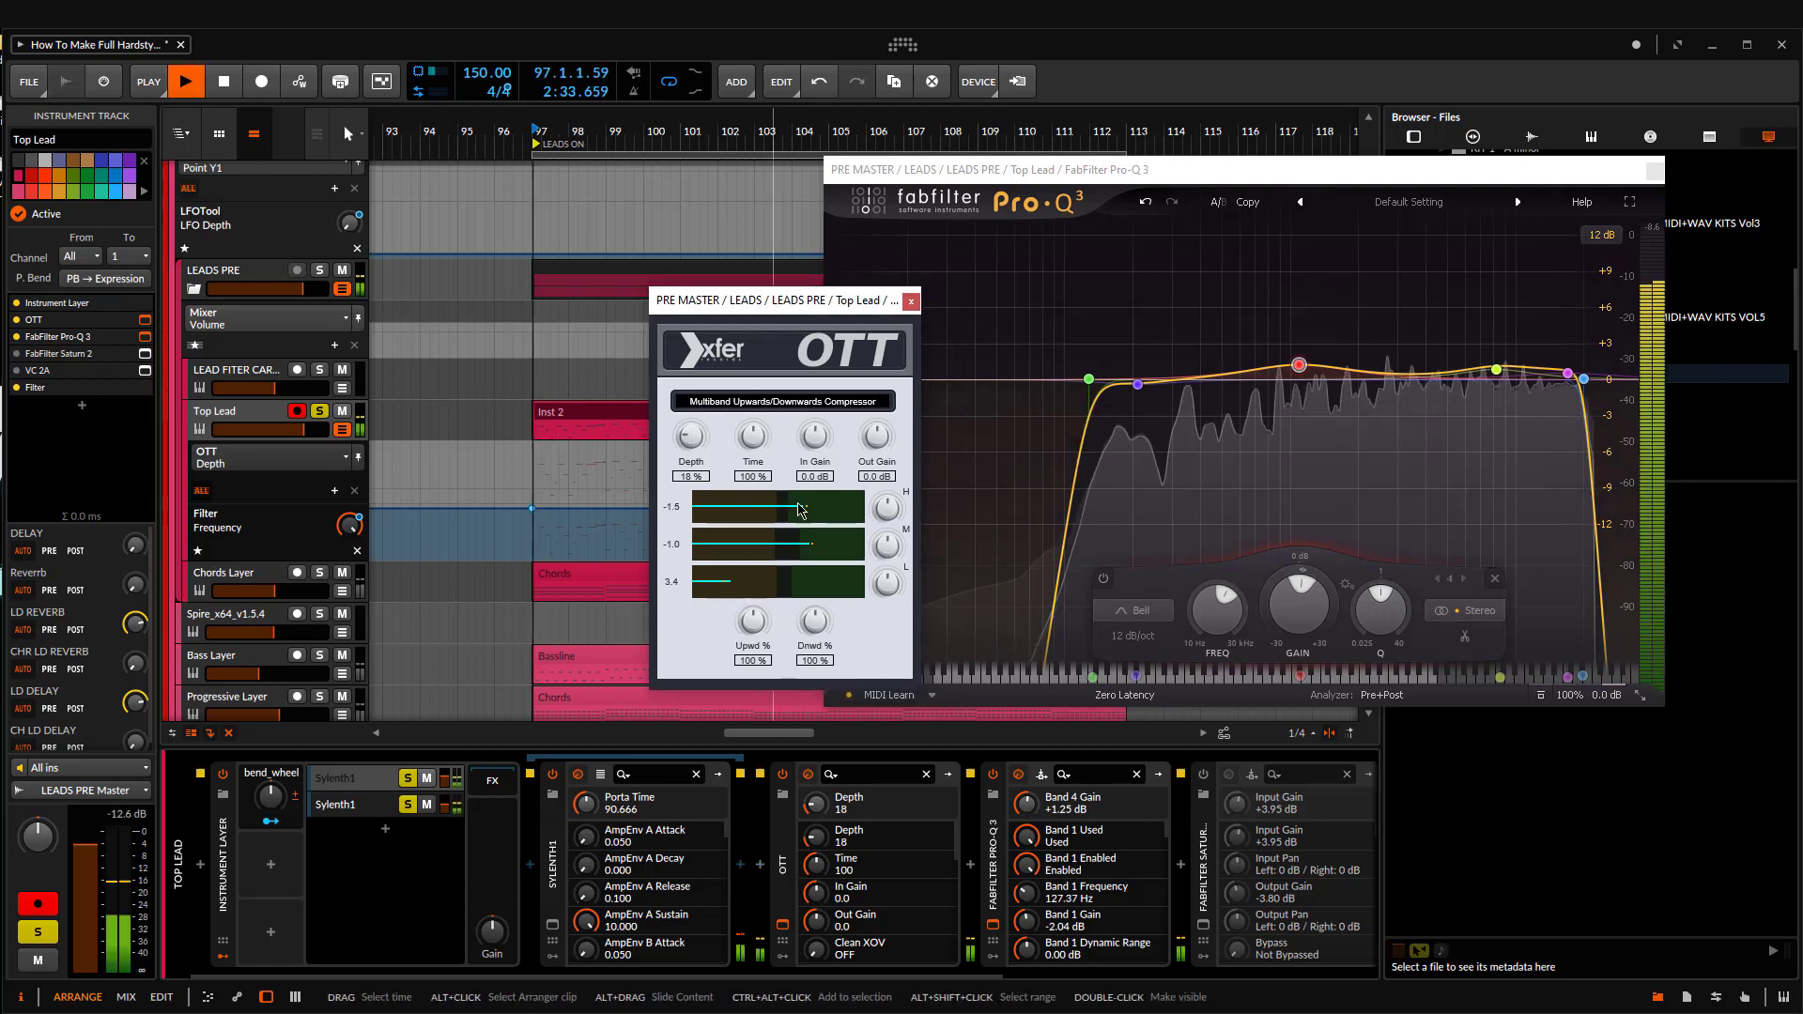
left_click_drag(806, 620, 746, 616)
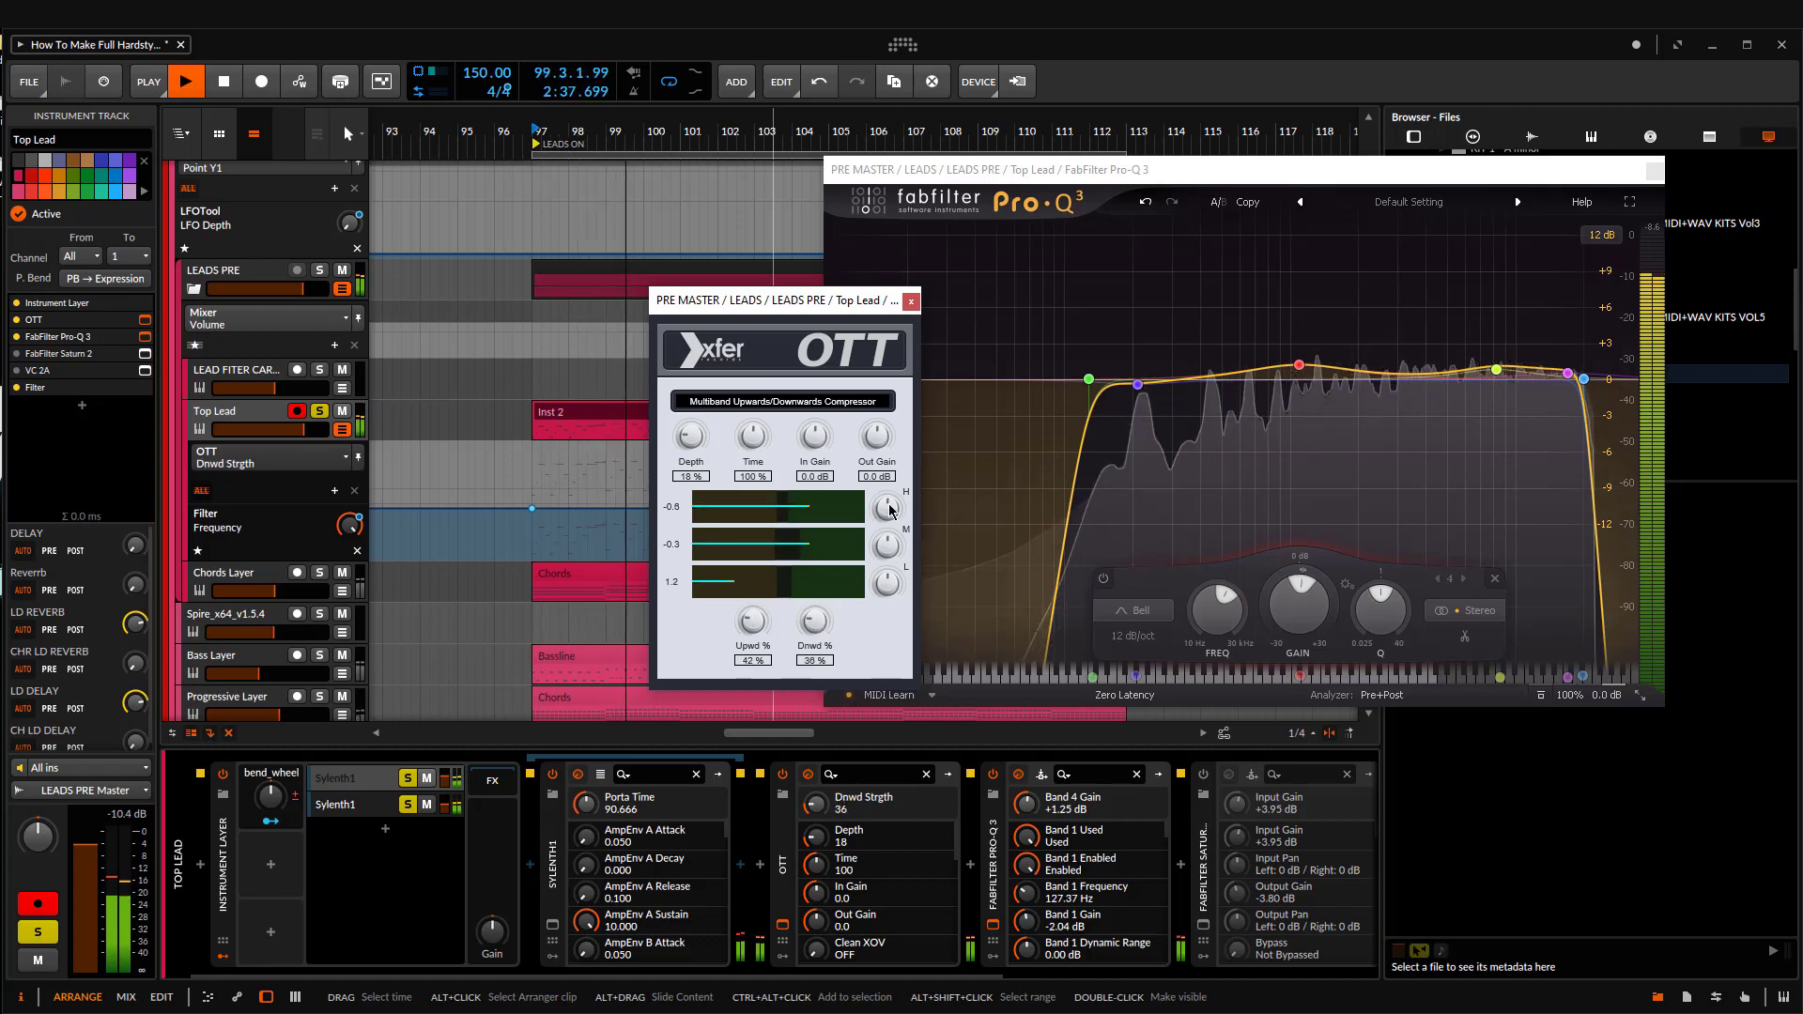
left_click_drag(892, 513, 893, 505)
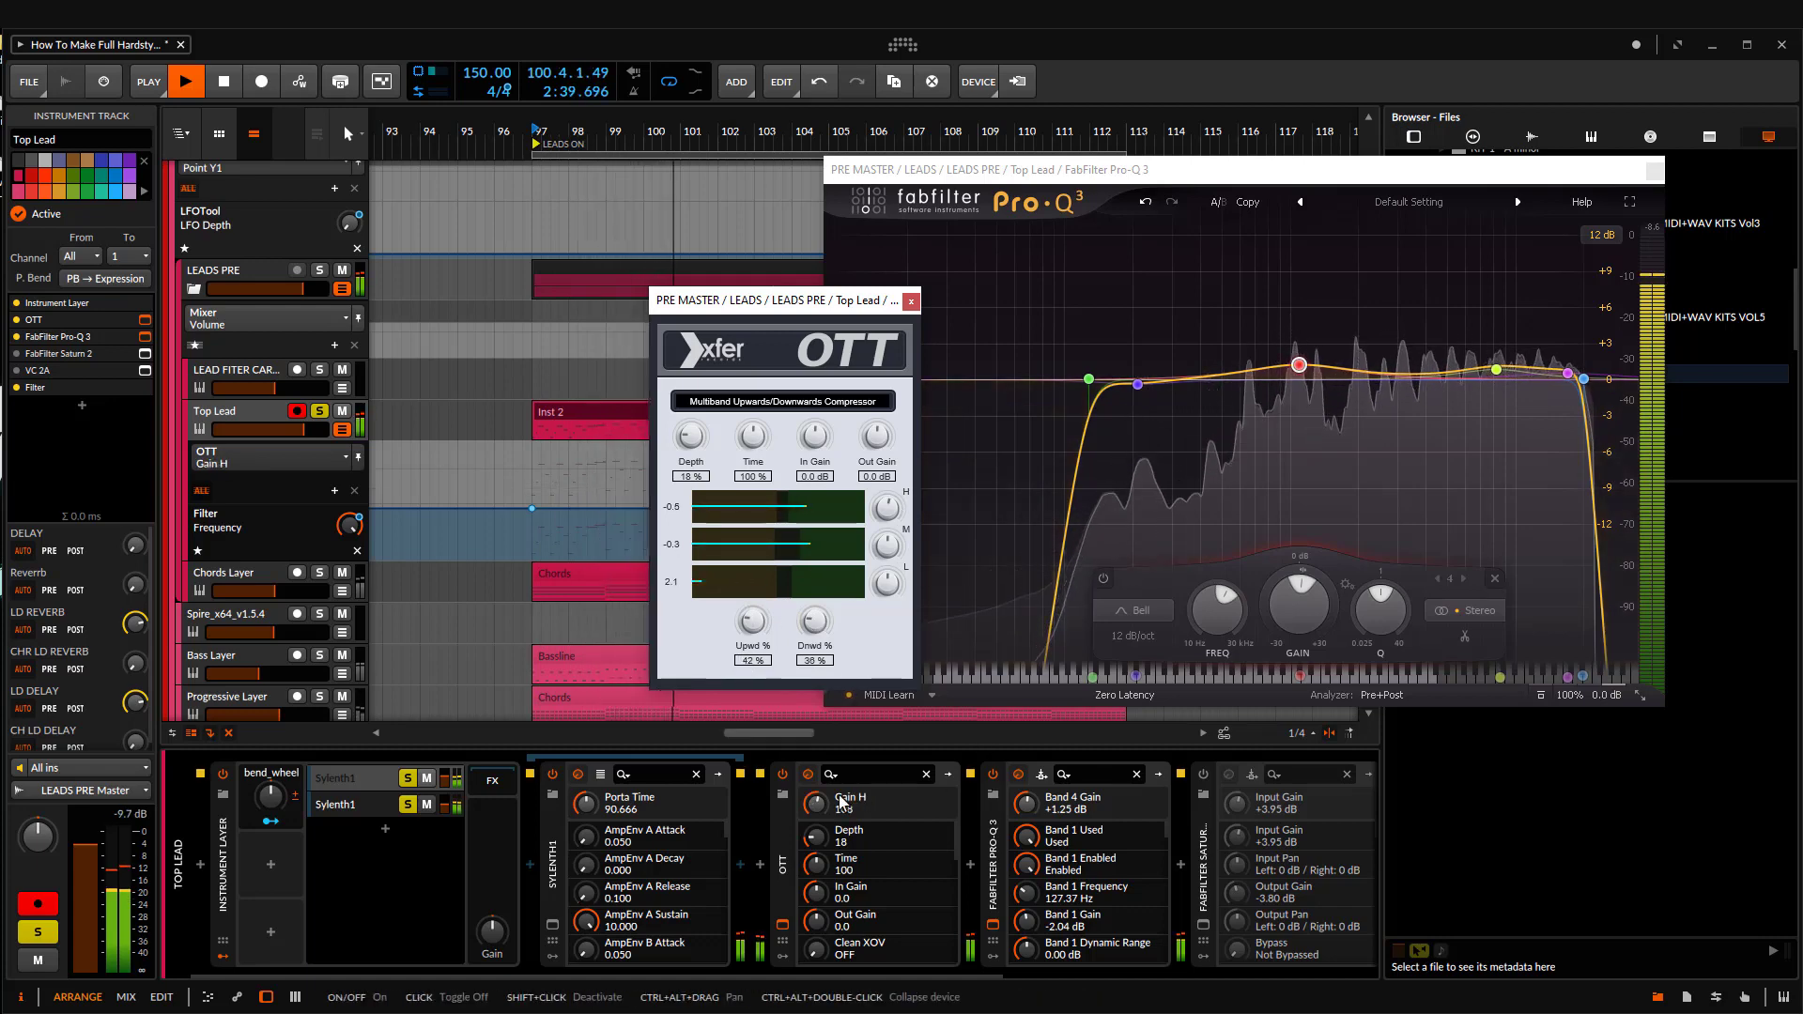
left_click(784, 773)
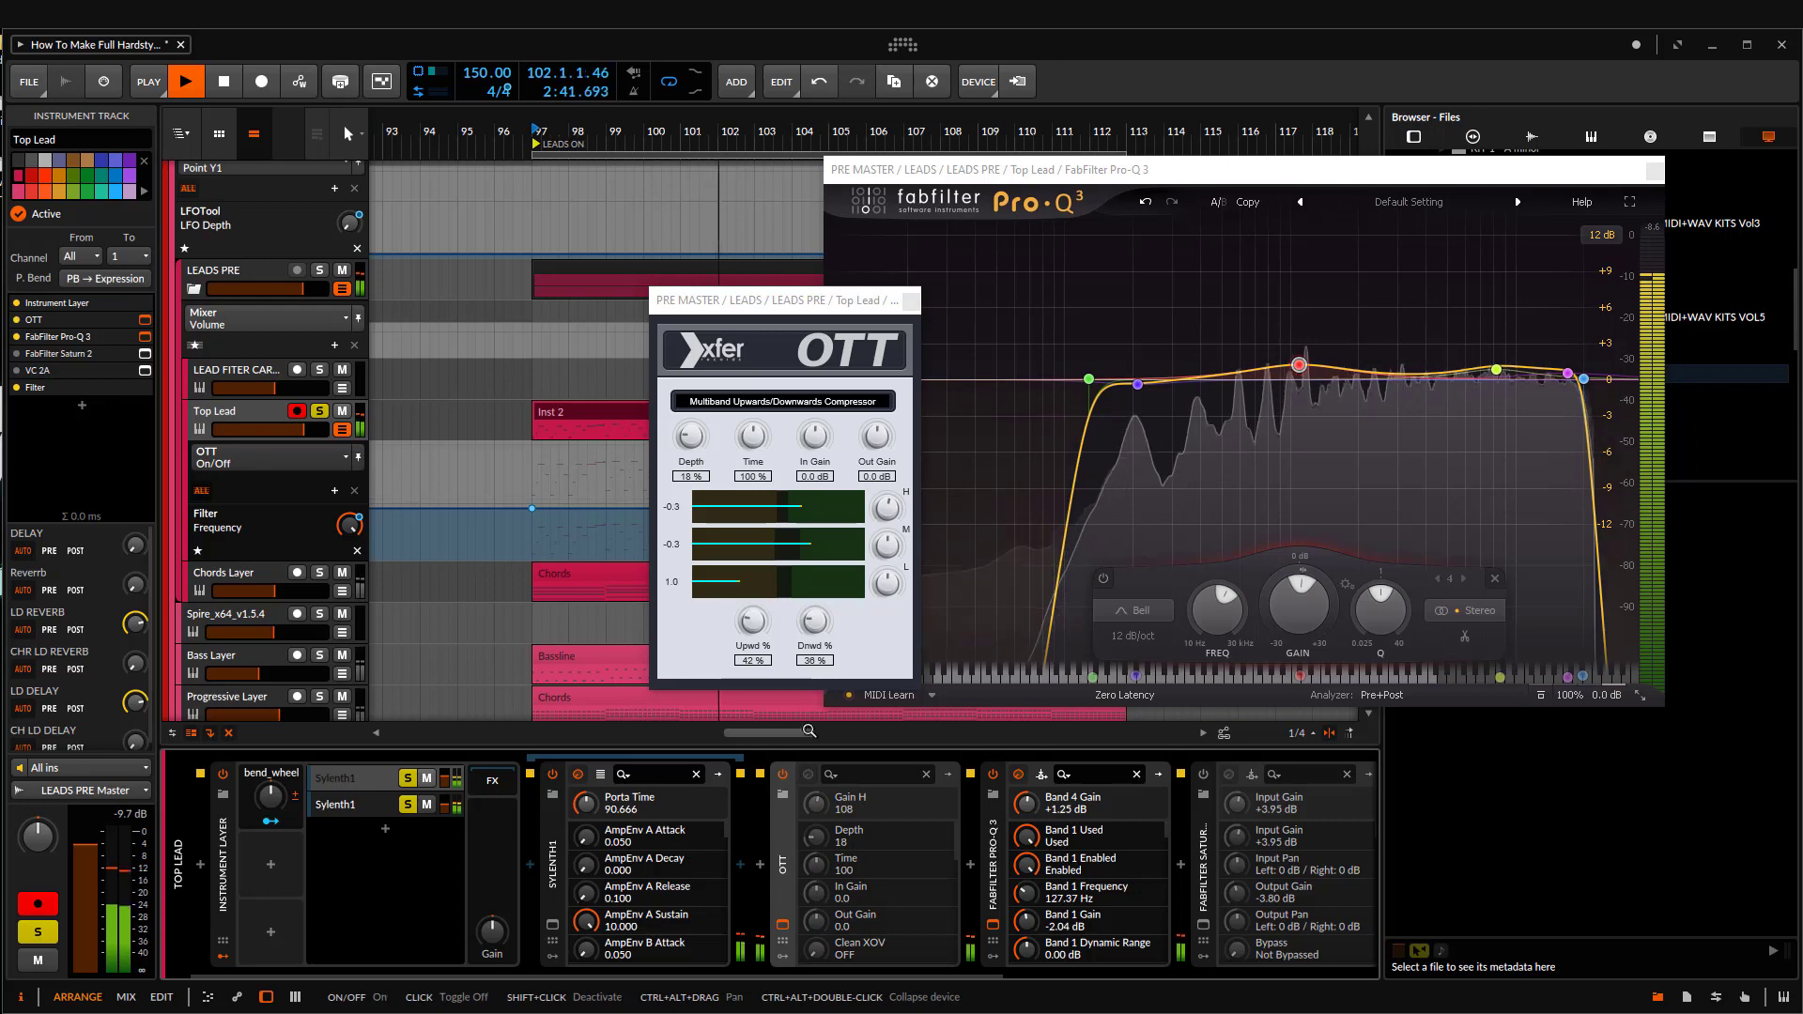
left_click(784, 774)
left_click(910, 303)
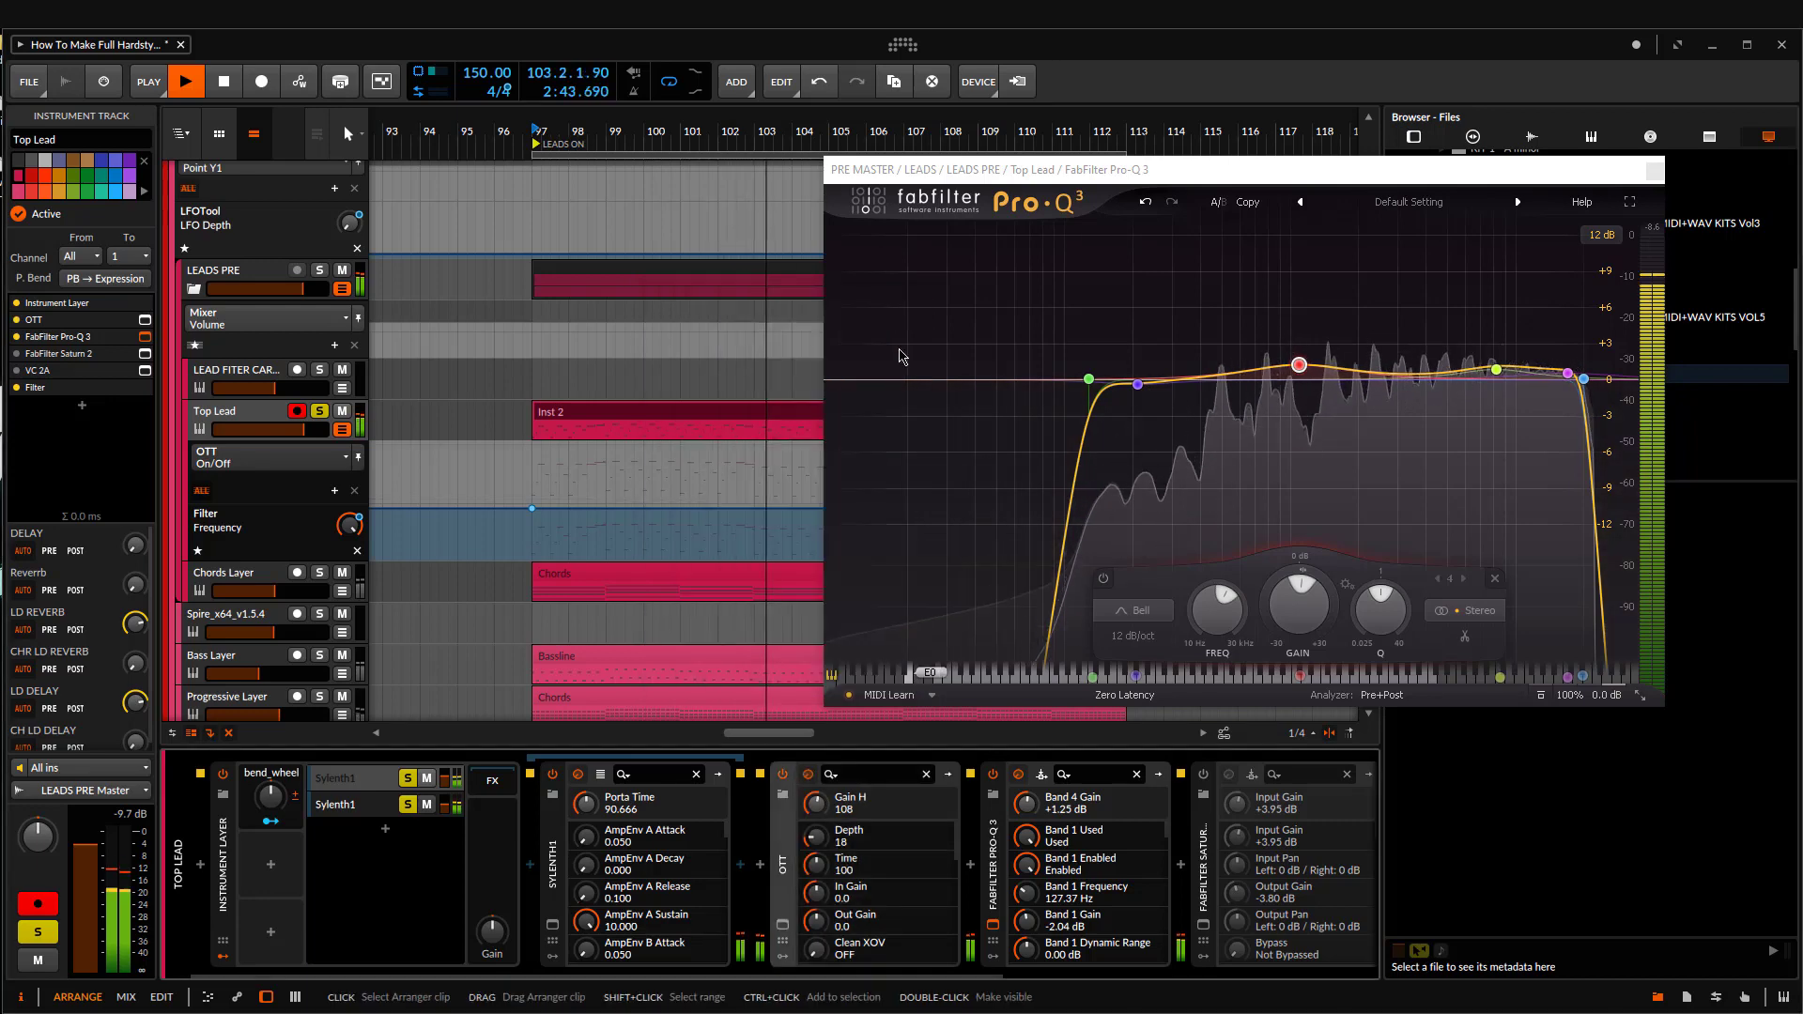
Step: Make the 211 Hz Pro-Q 3 band dynamic with a downward range, and tune it by ear to about 244 Hz at +0.40 dB
left_click(993, 925)
left_click(993, 925)
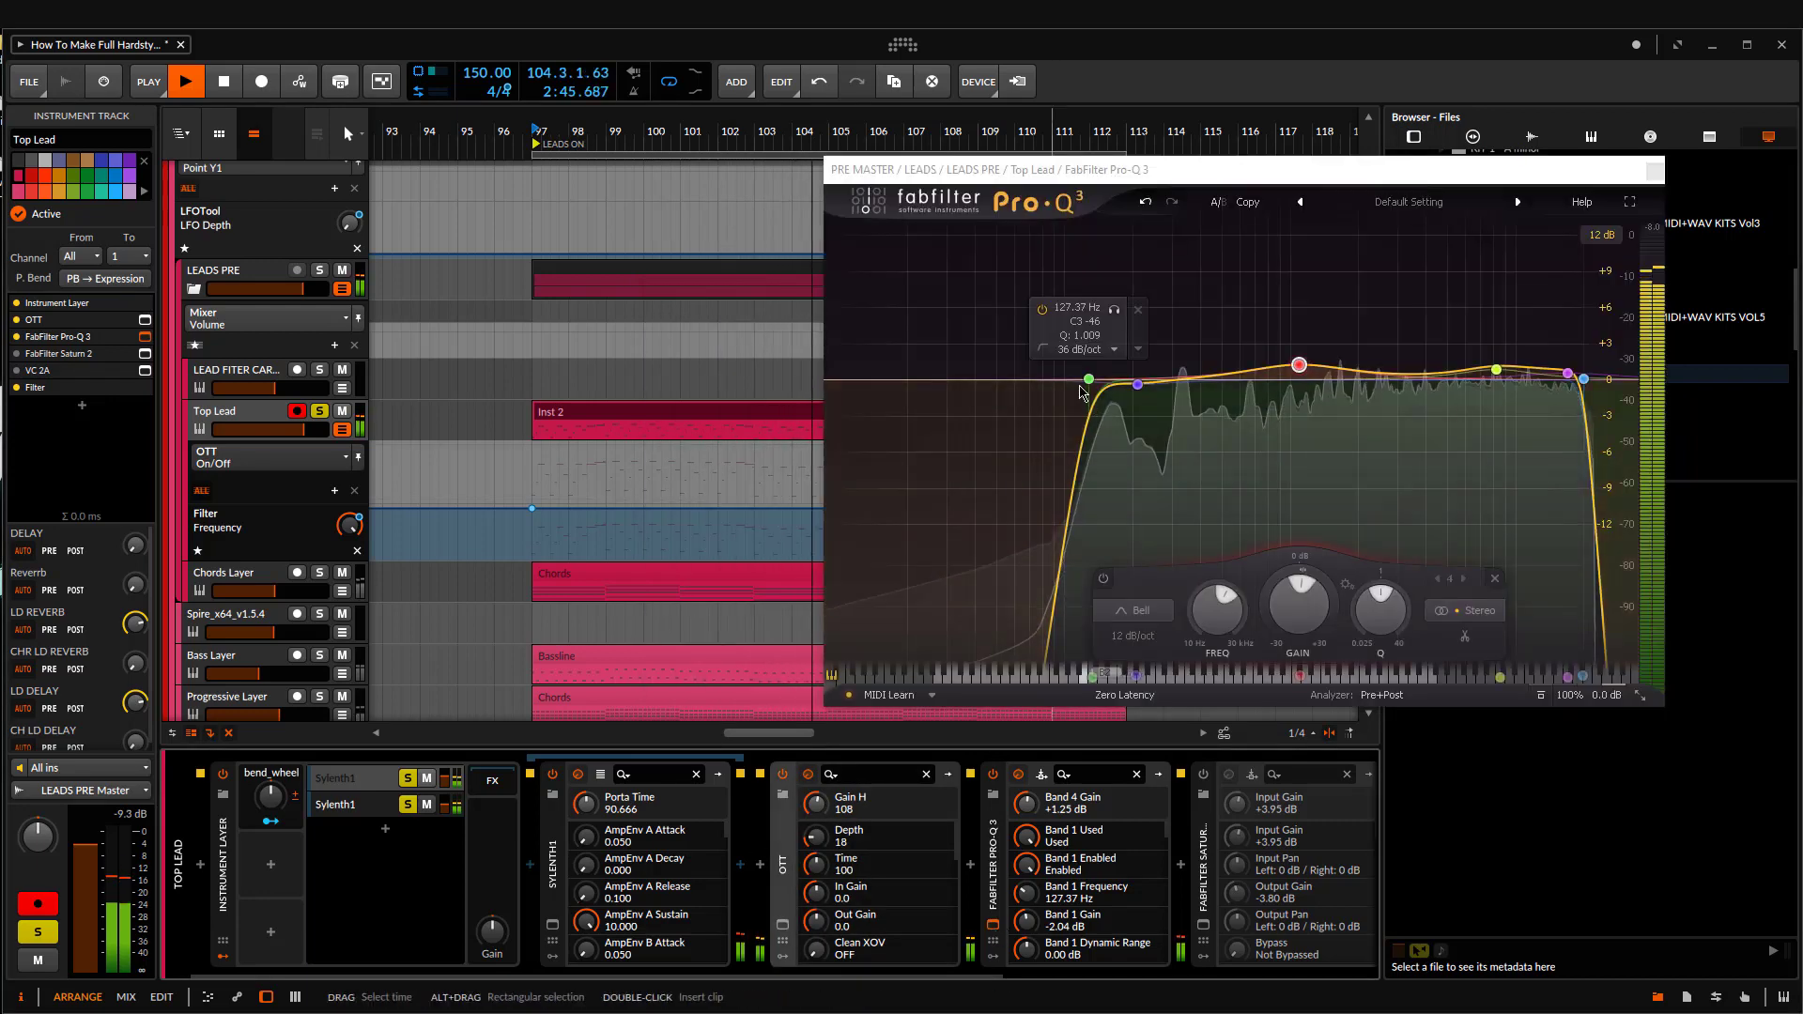
right_click(1137, 384)
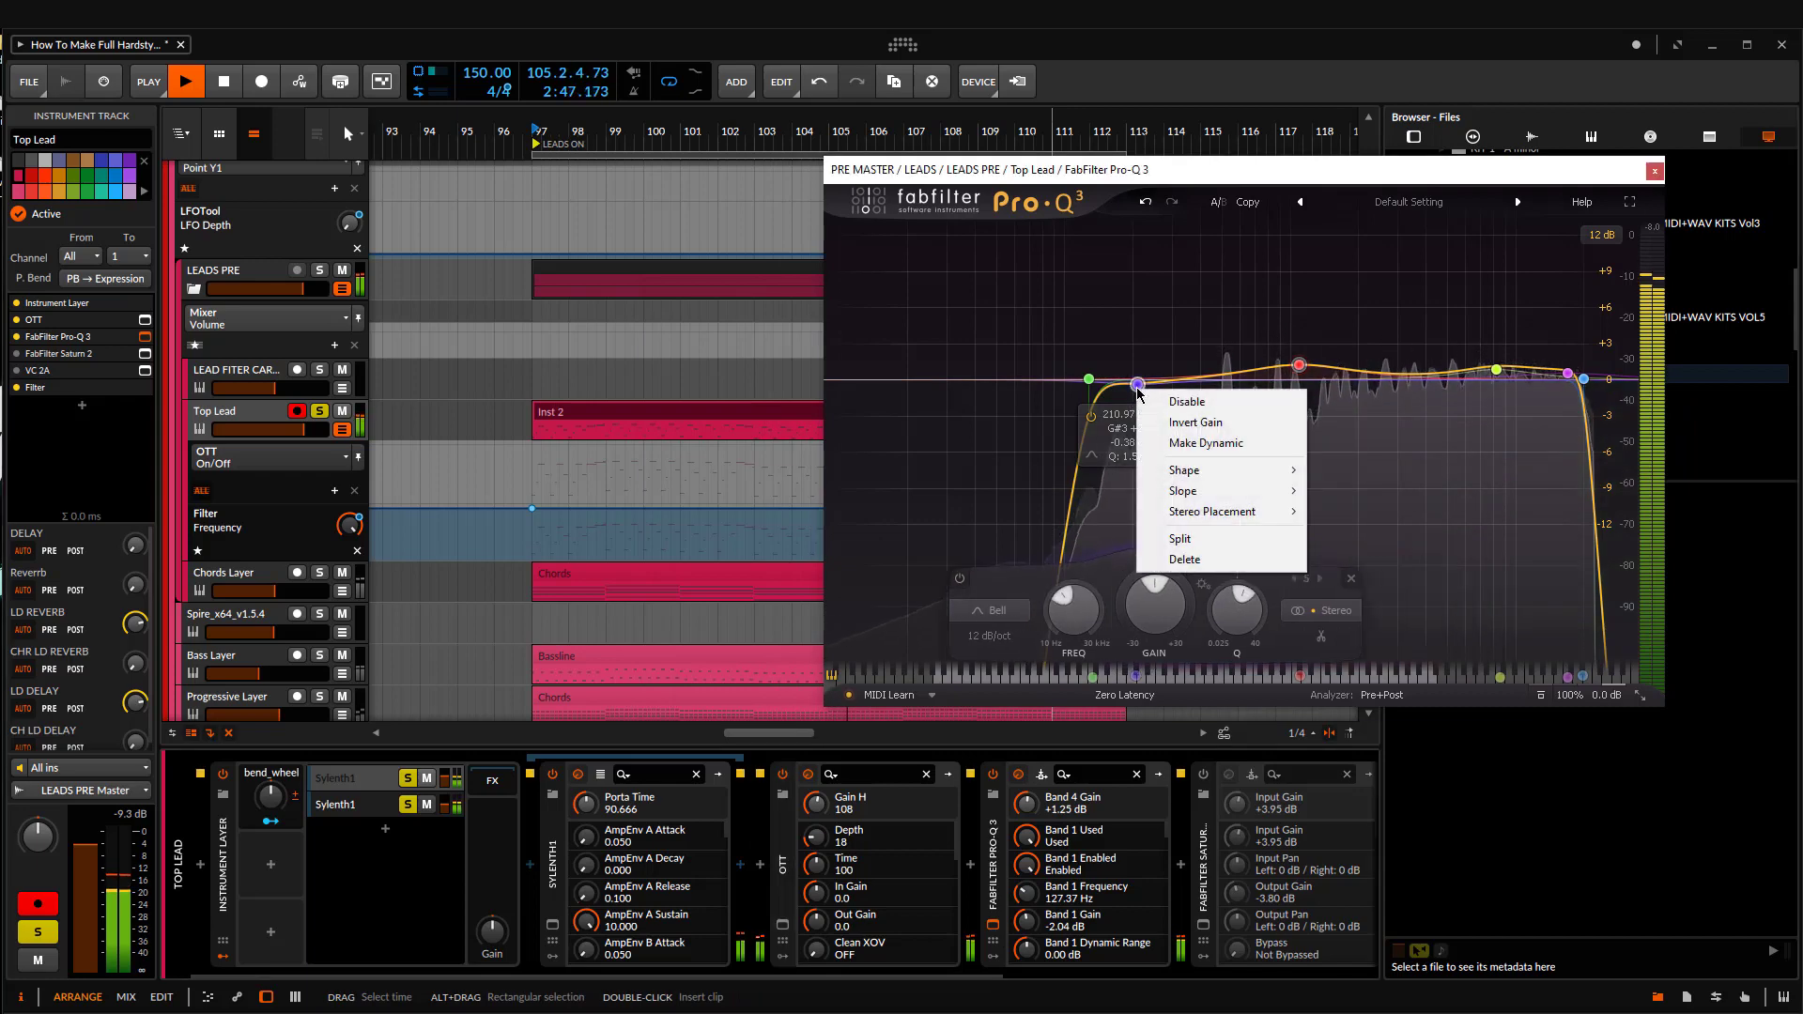
left_click(1233, 444)
key("space")
left_click_drag(1138, 396, 1137, 414)
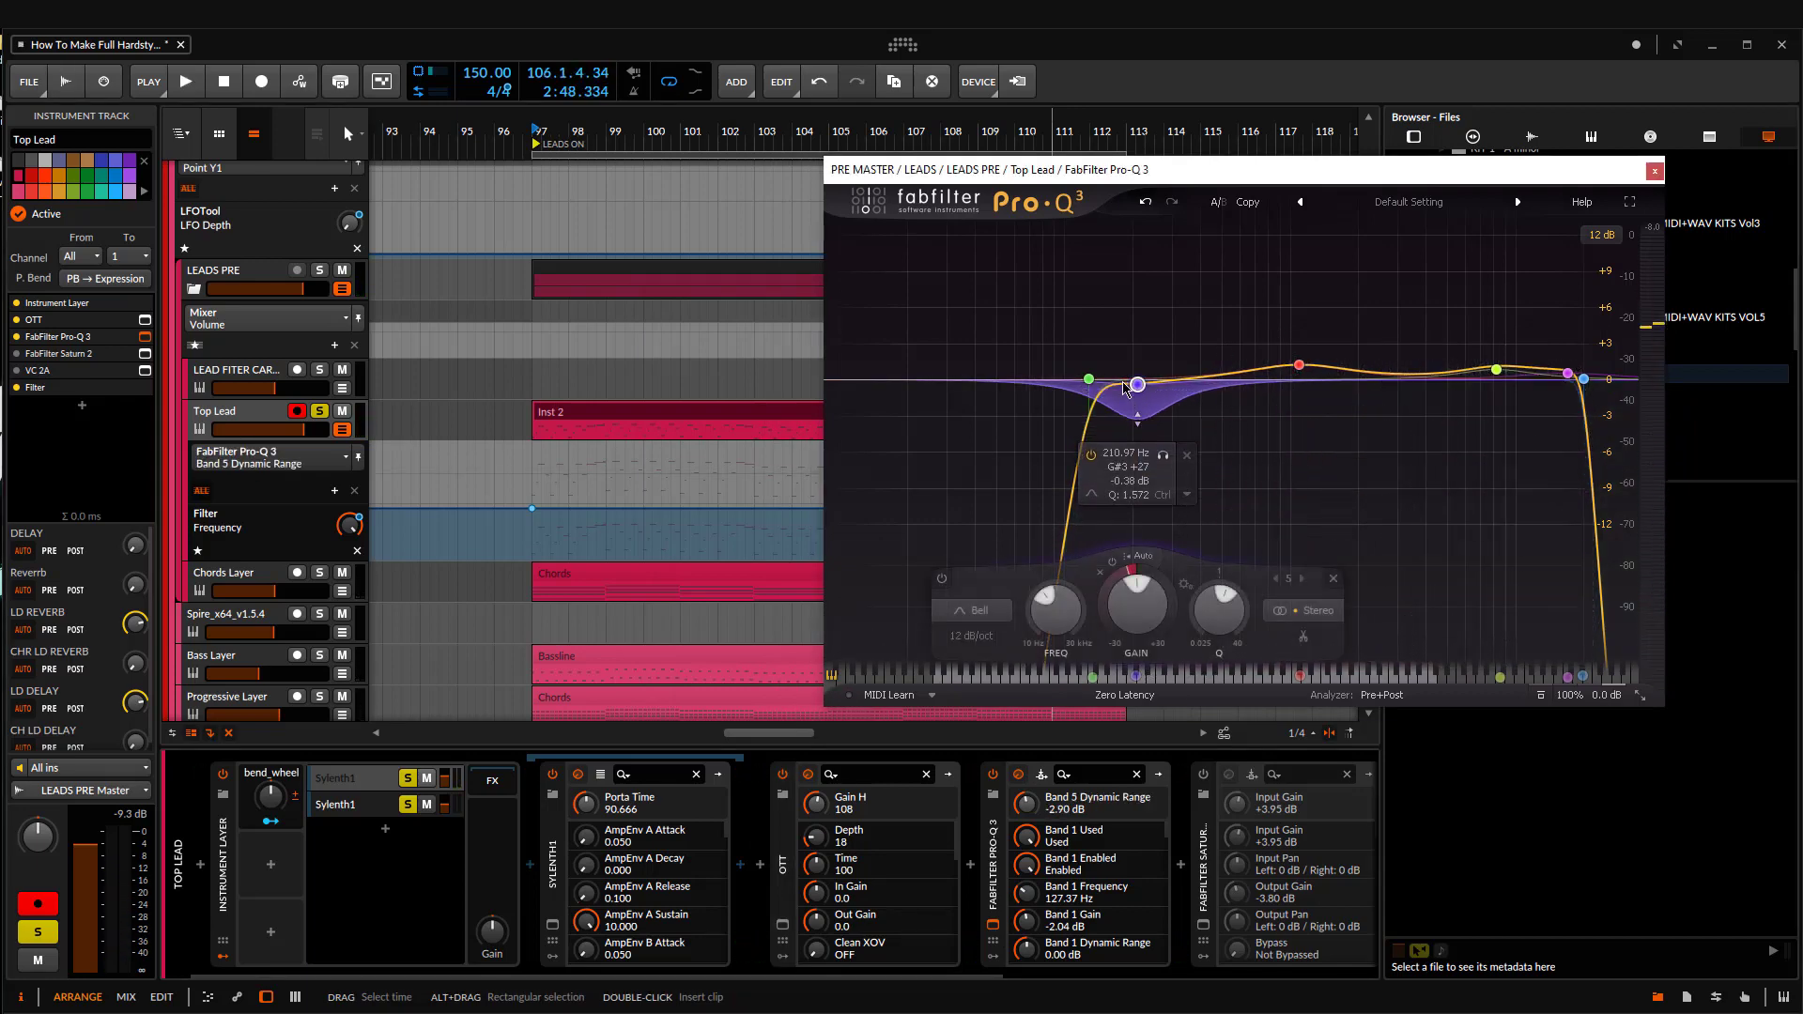
left_click_drag(1146, 388, 1158, 392)
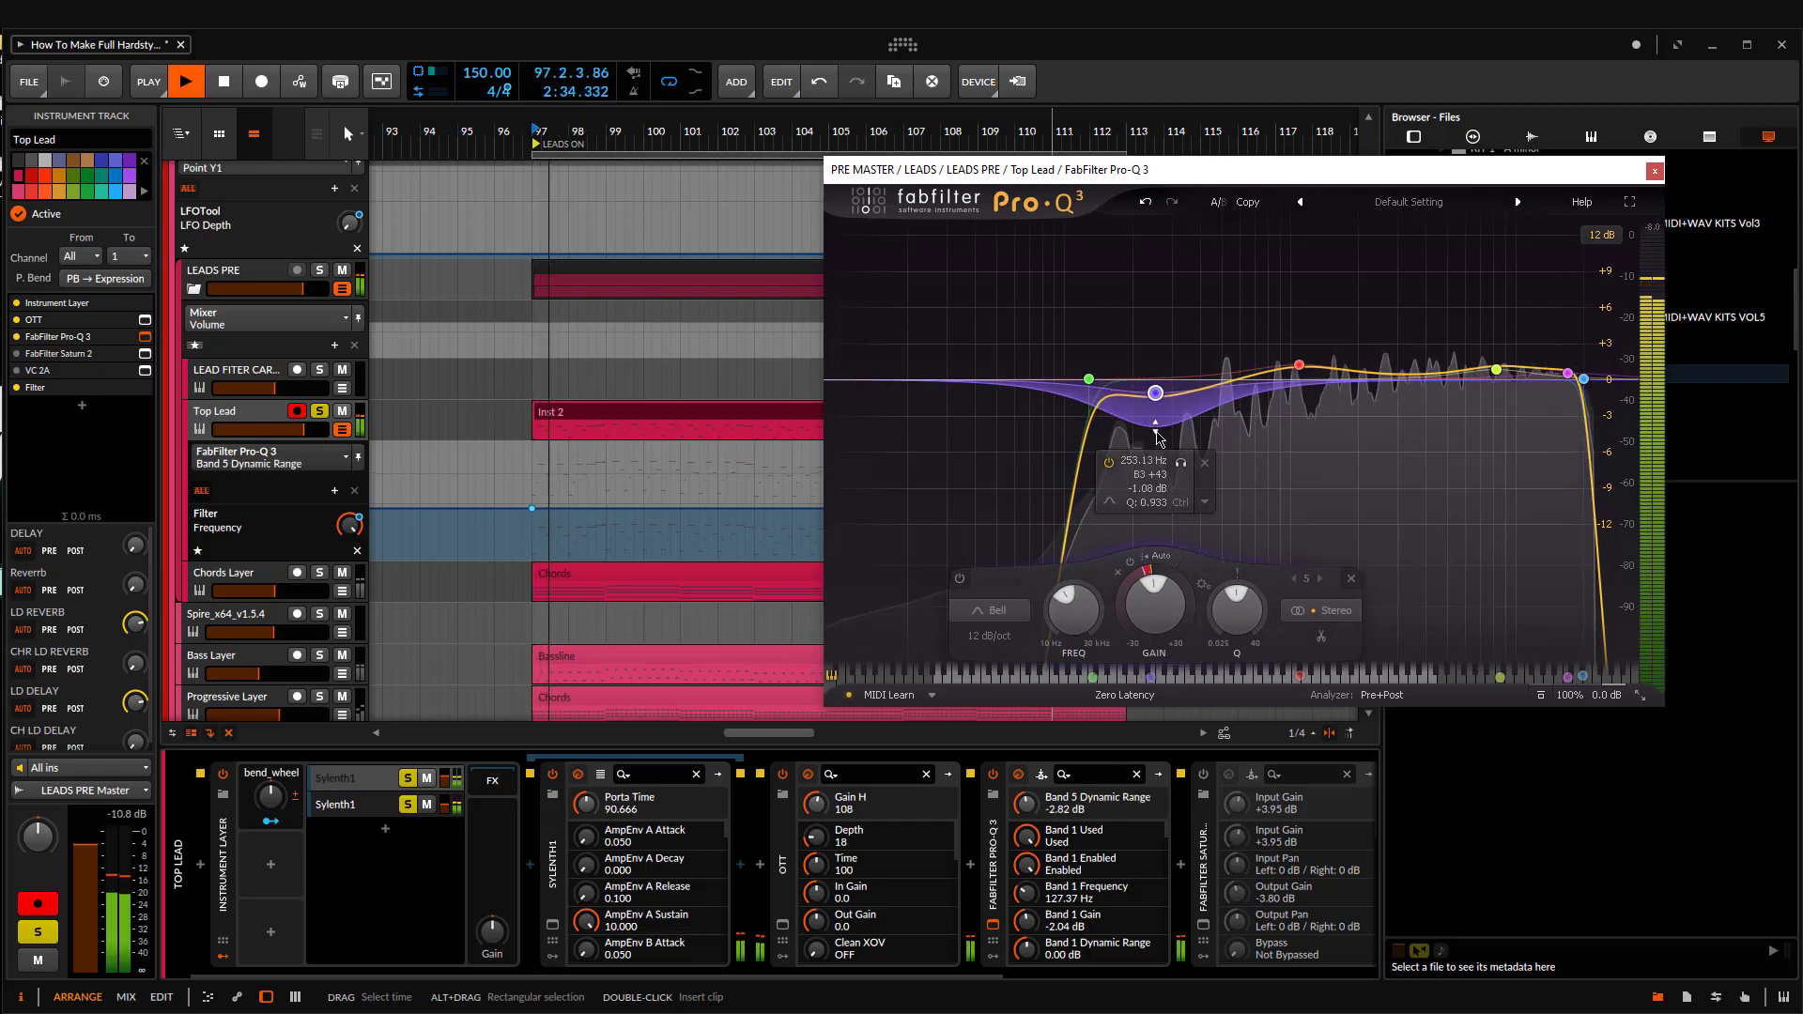
left_click_drag(1157, 400, 1154, 386)
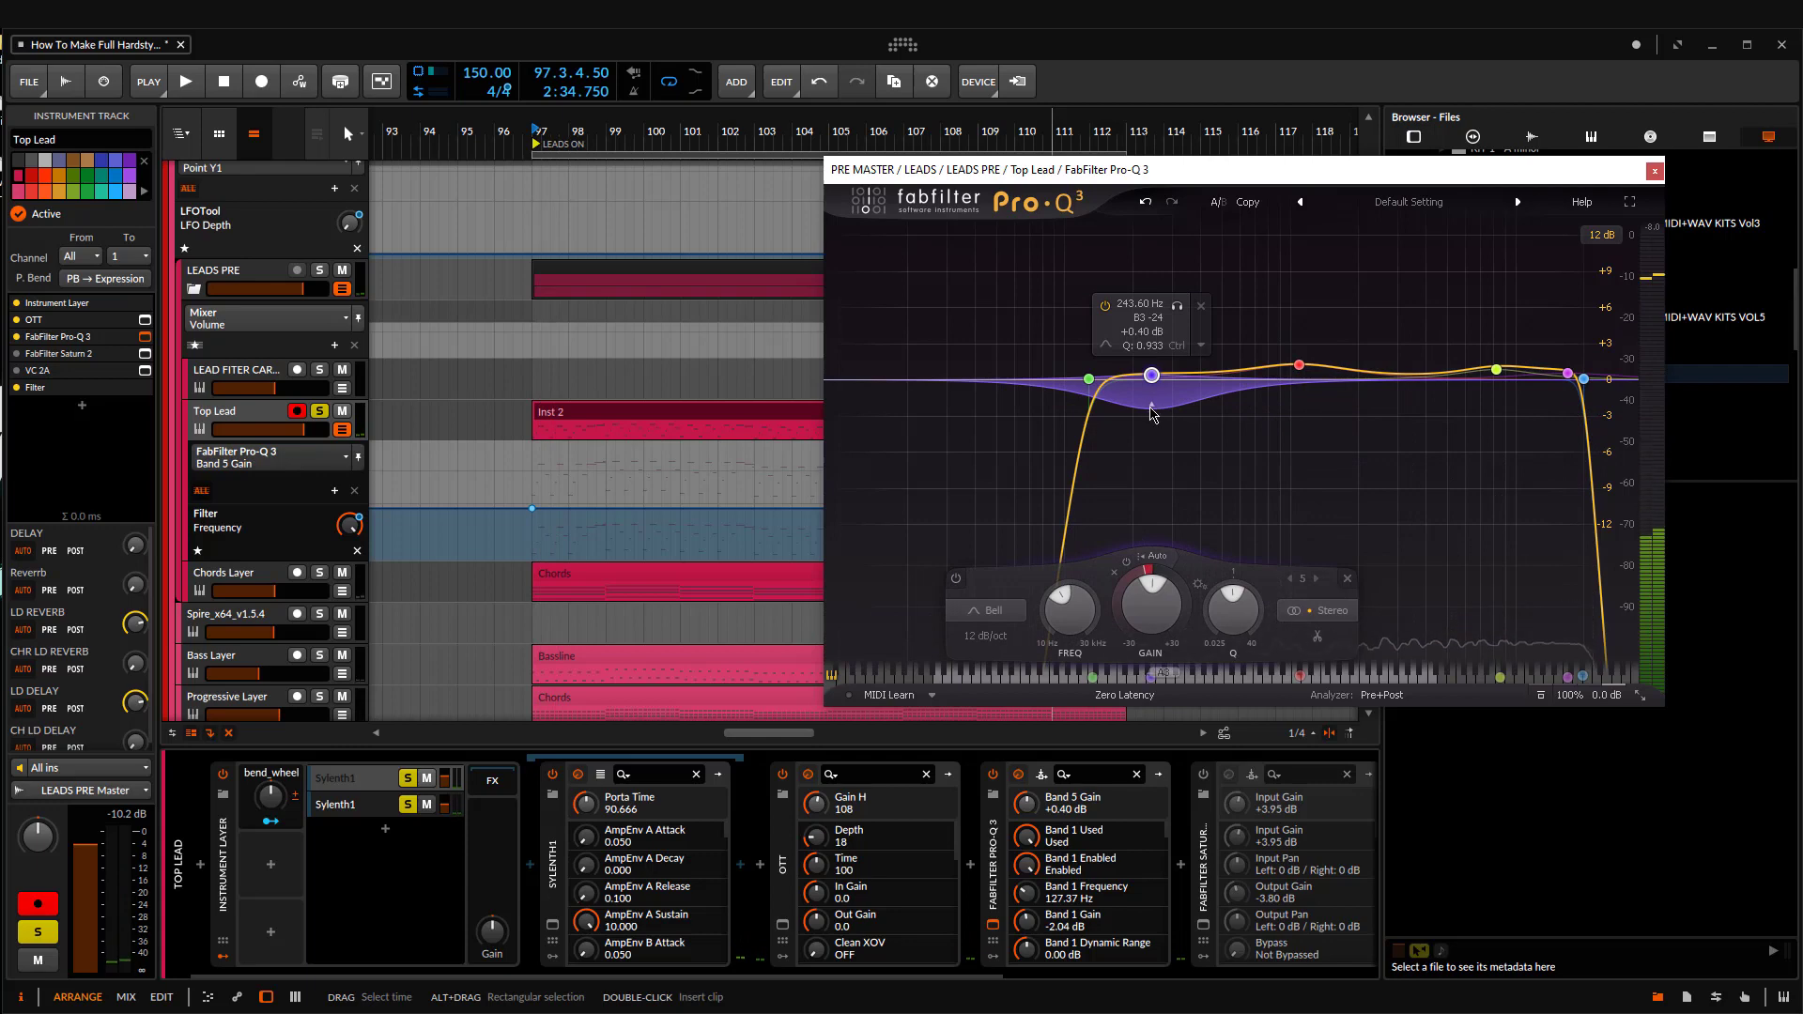
Step: Disable the dynamic low-mid band in Top Lead's Pro-Q 3 and close the equalizer window
right_click(1152, 376)
left_click(1201, 425)
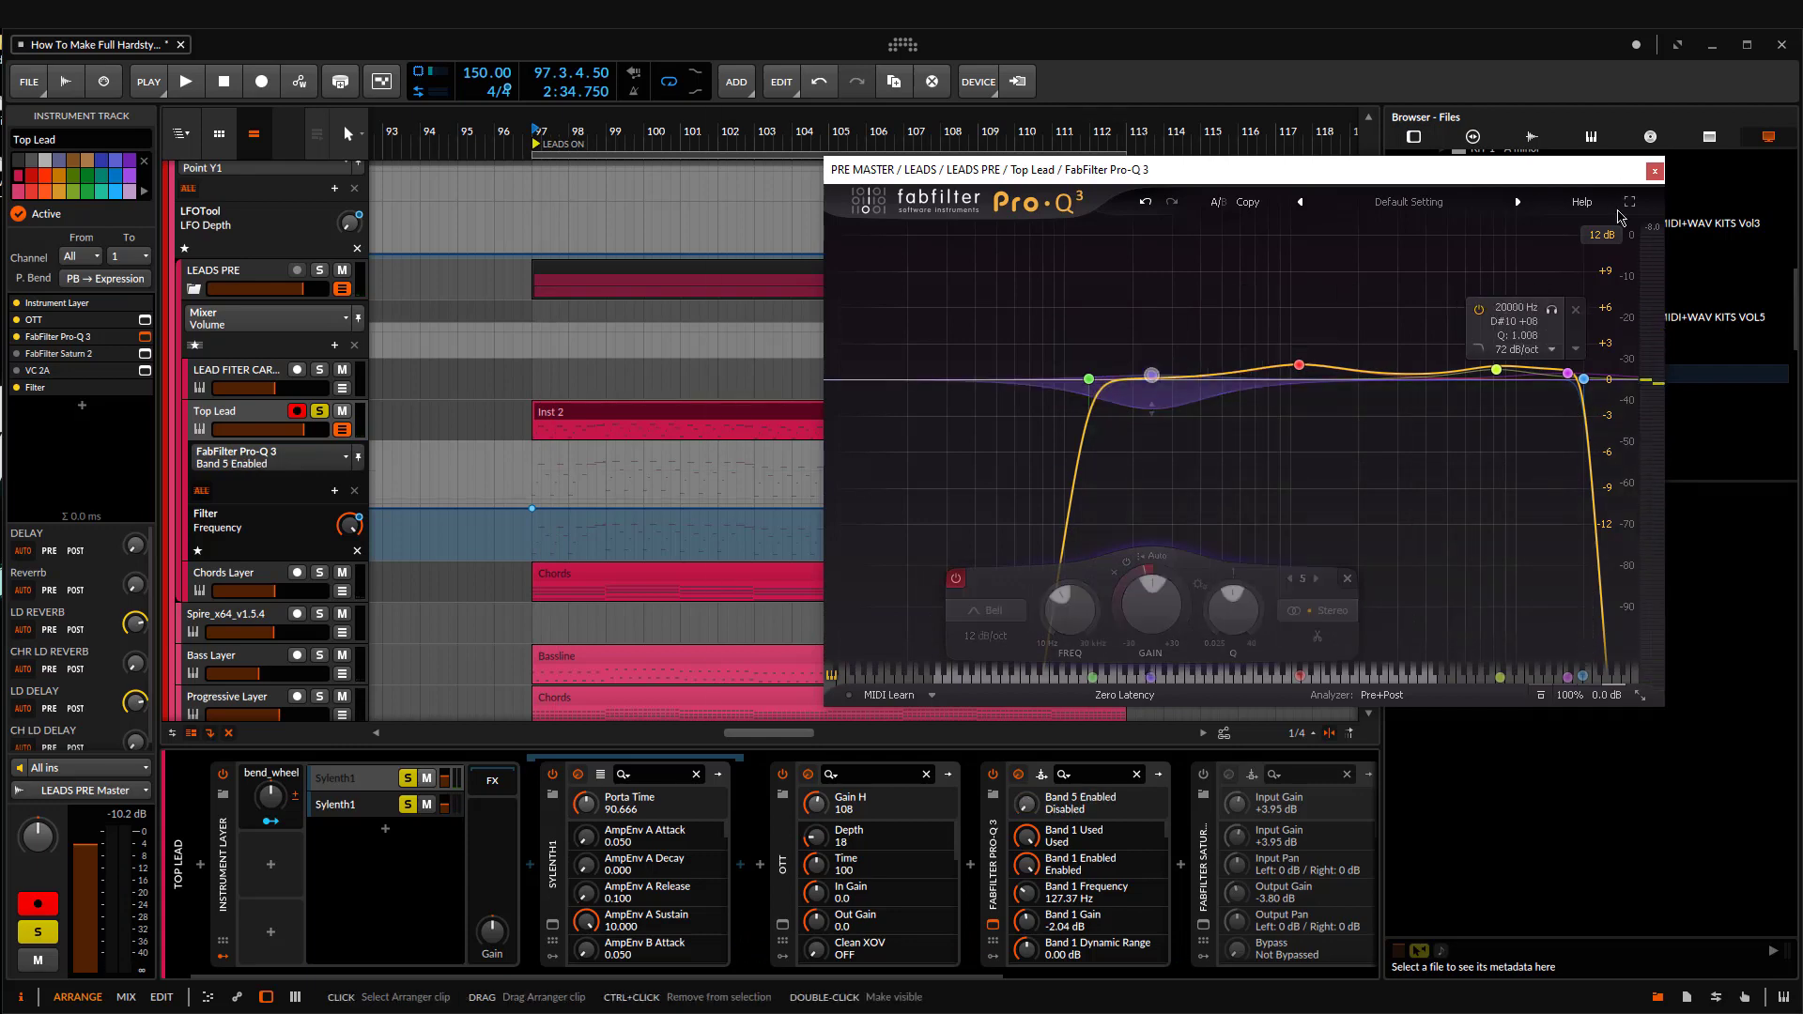
left_click(1655, 171)
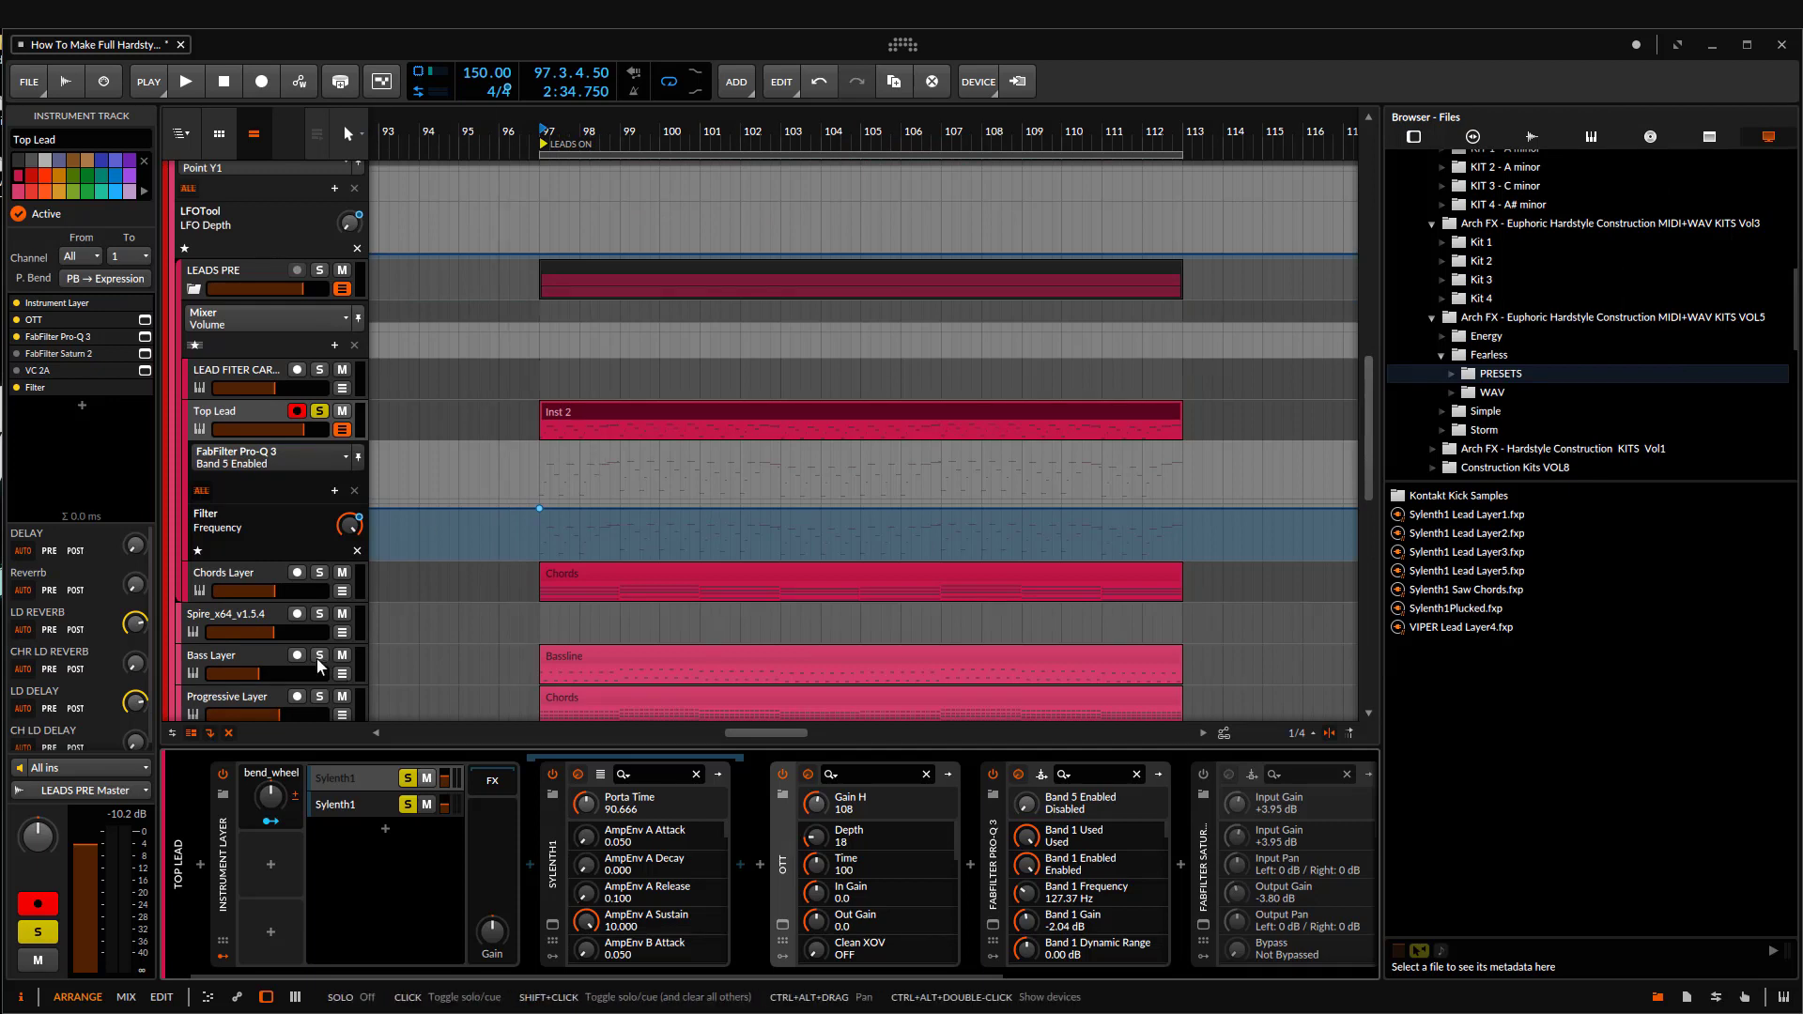
Step: Audition Top Lead with the Bass Layer from bar 97, solo only the Bass Layer, and open its Bassline clip for editing
key("space")
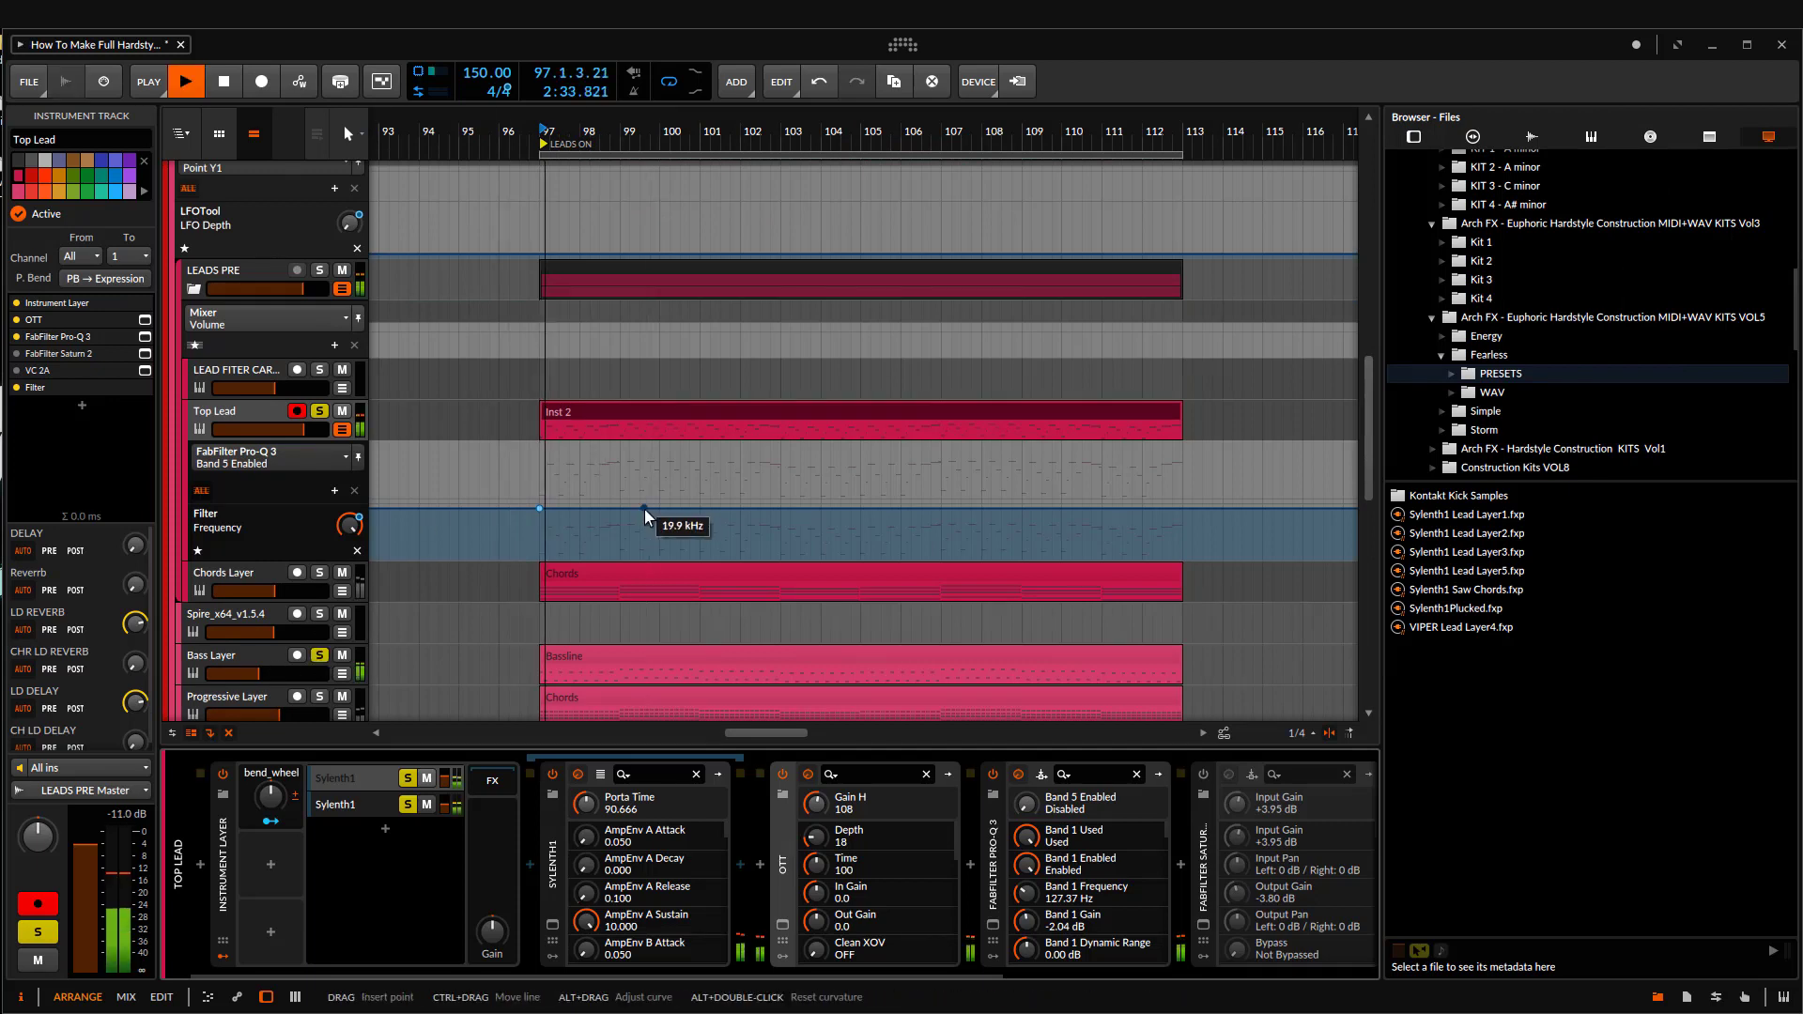
key("space")
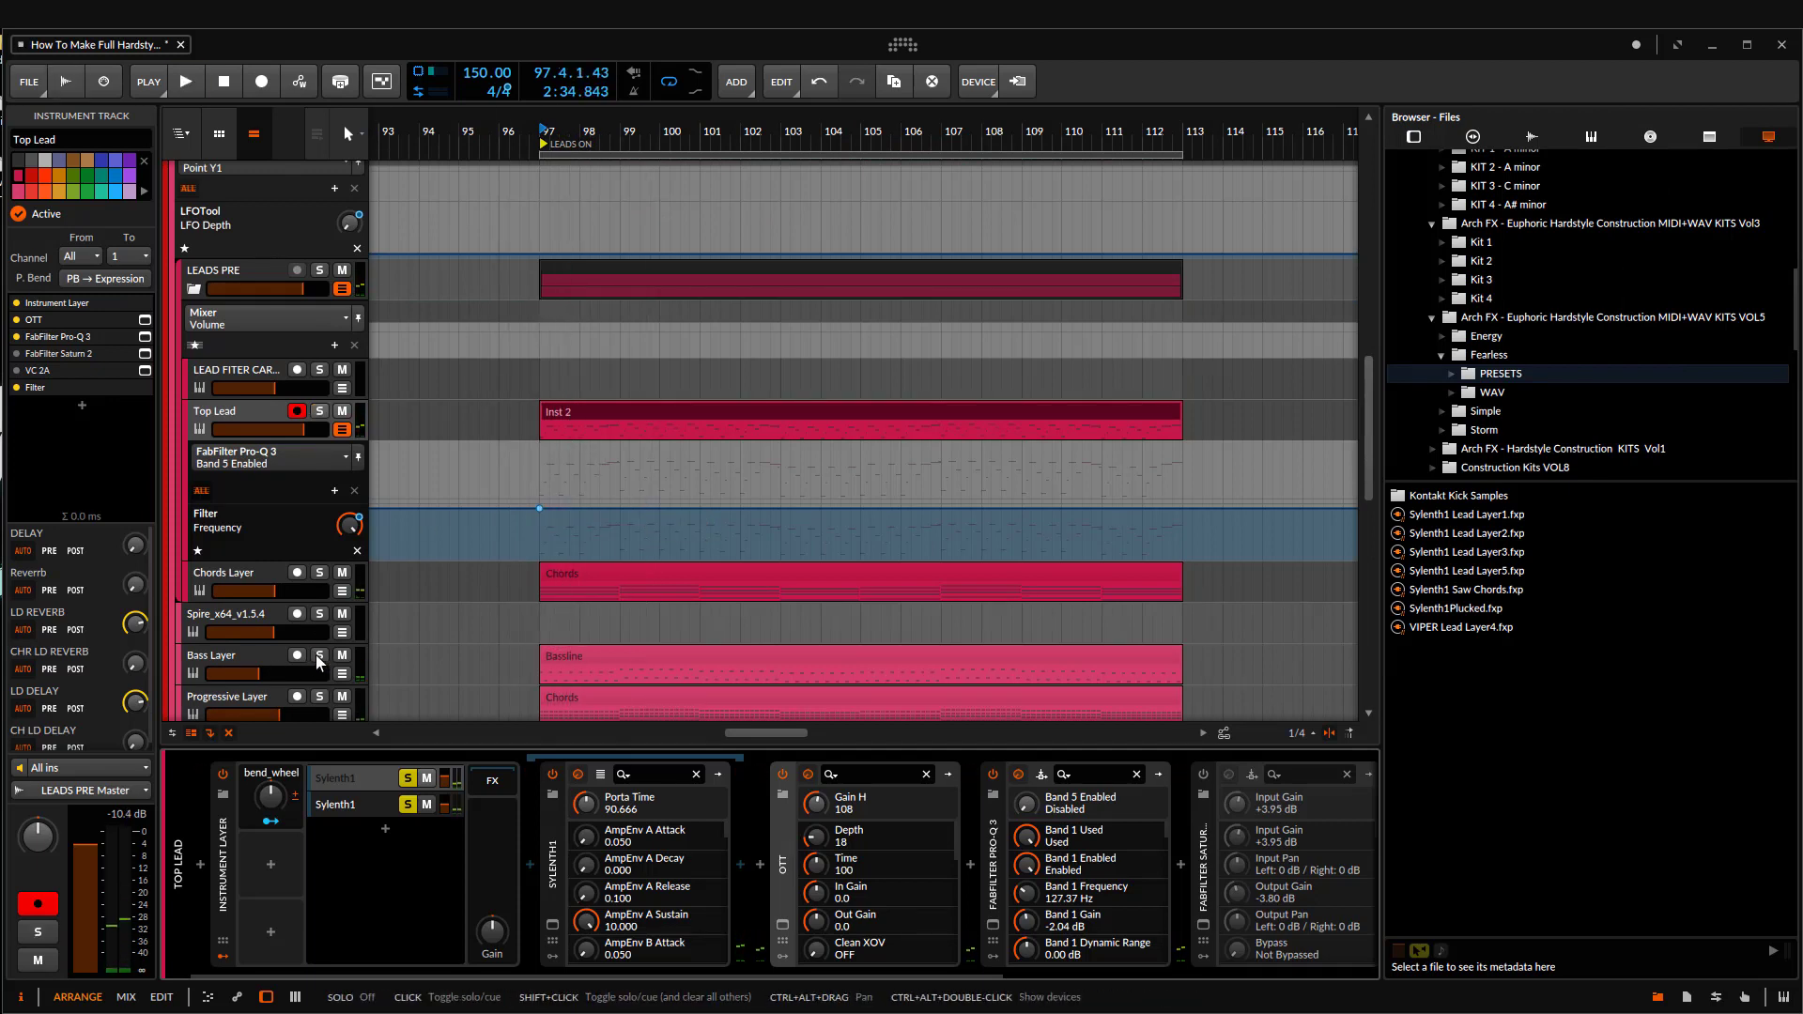
double_click(634, 655)
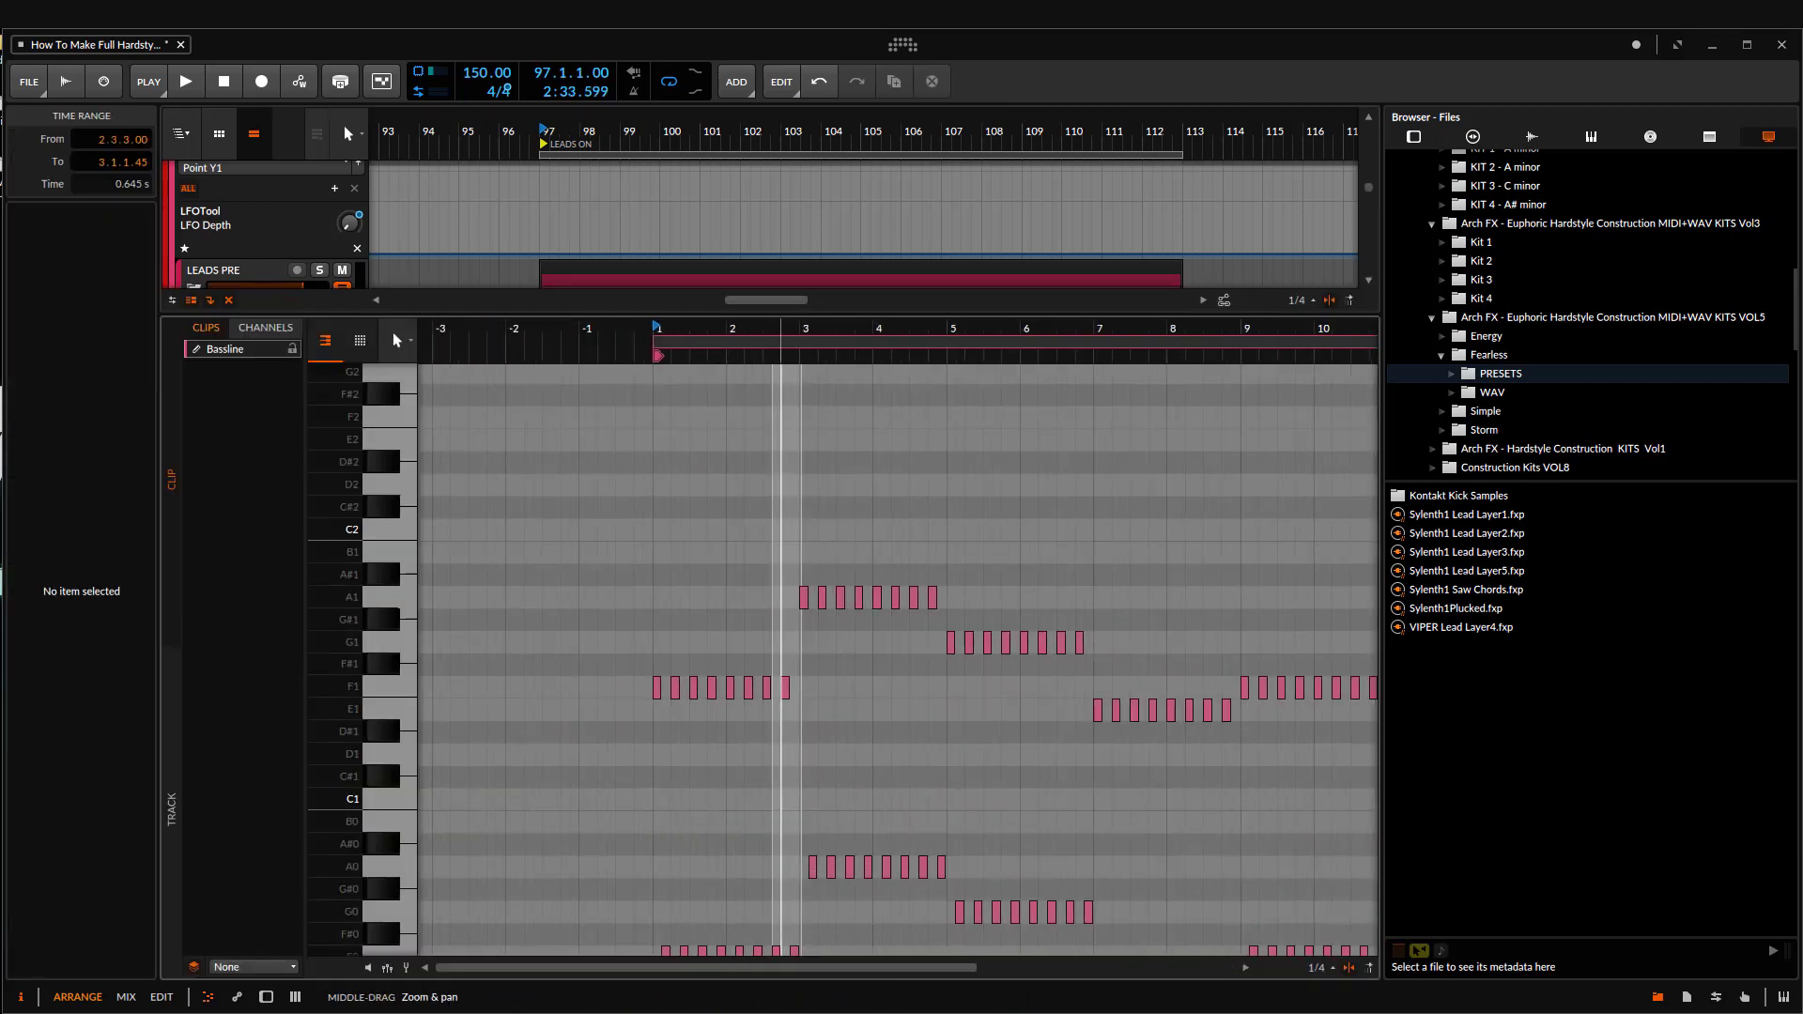
Step: Select all the notes in the Bassline clip and transpose them up an octave
left_click_drag(841, 611, 957, 563)
scroll(998, 632, "up", 3)
key("ctrl+a")
scroll(957, 563, "up", 1)
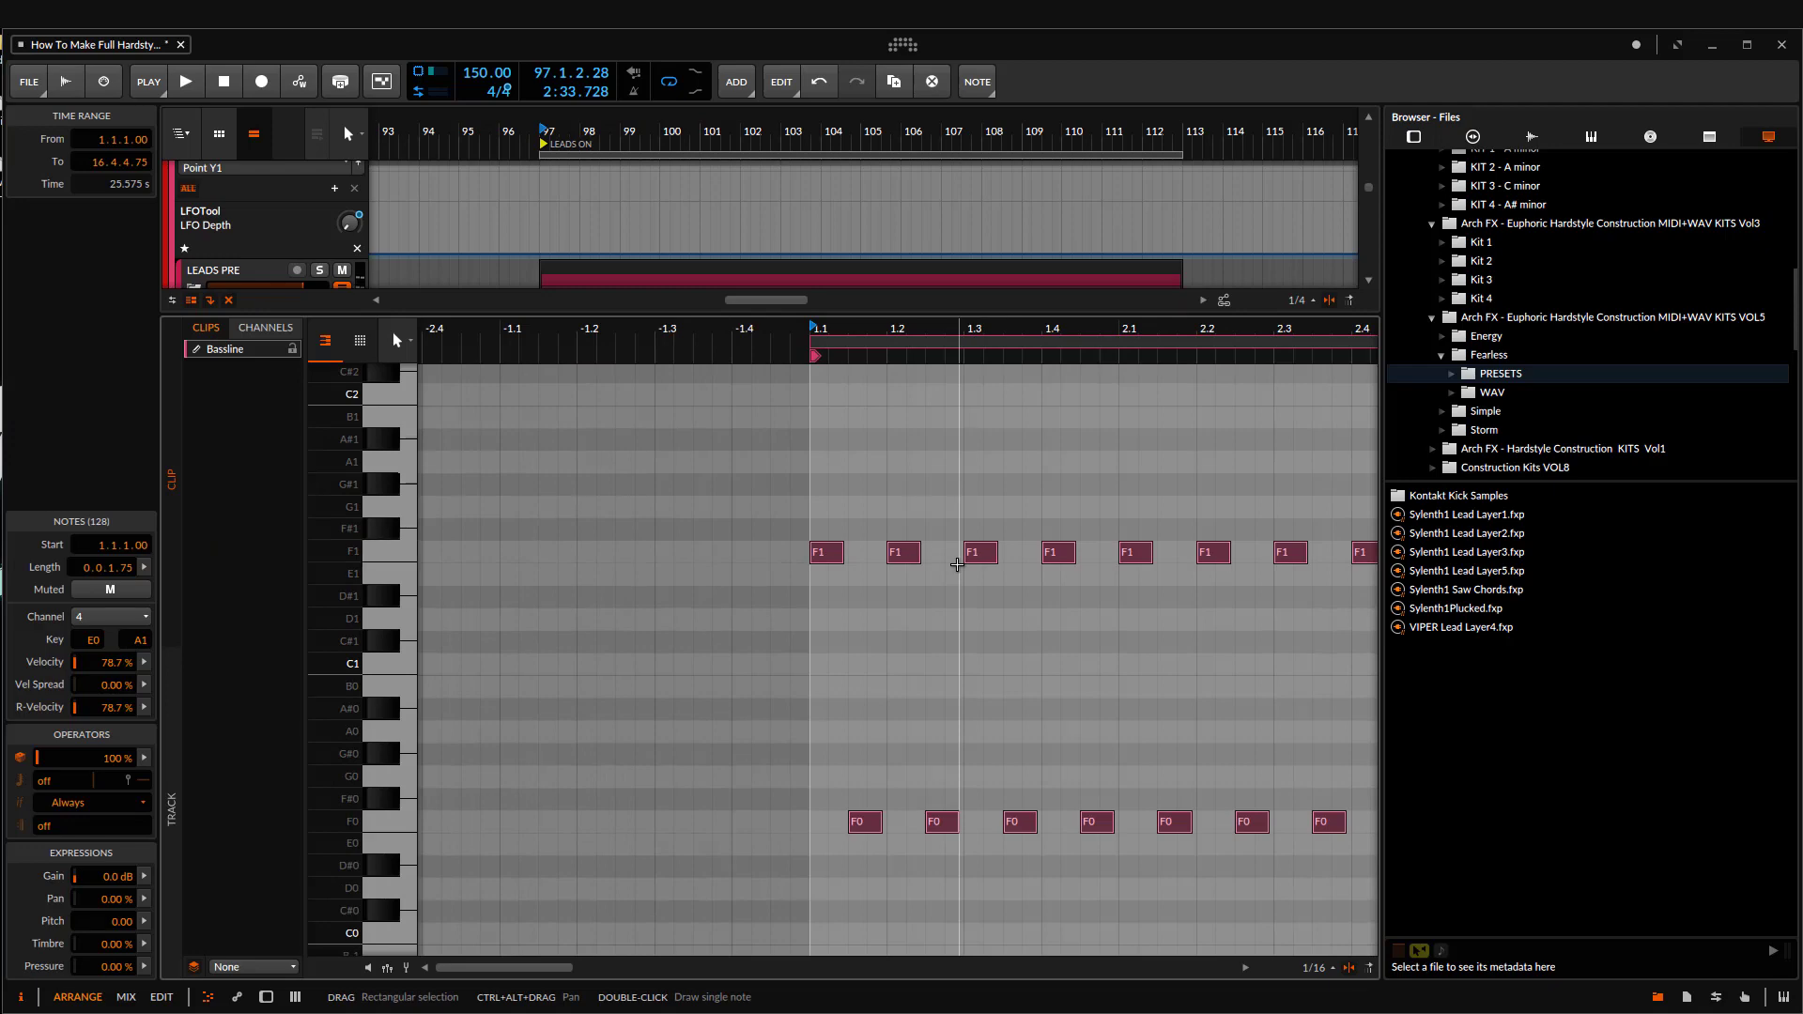
key("shift+Up")
Step: Play the bassline, return to the arrangement, add Top Lead to the solo to hear both together, and stop playback
left_click_drag(958, 563, 772, 641)
left_click_drag(546, 642, 853, 651)
key("space")
key("e")
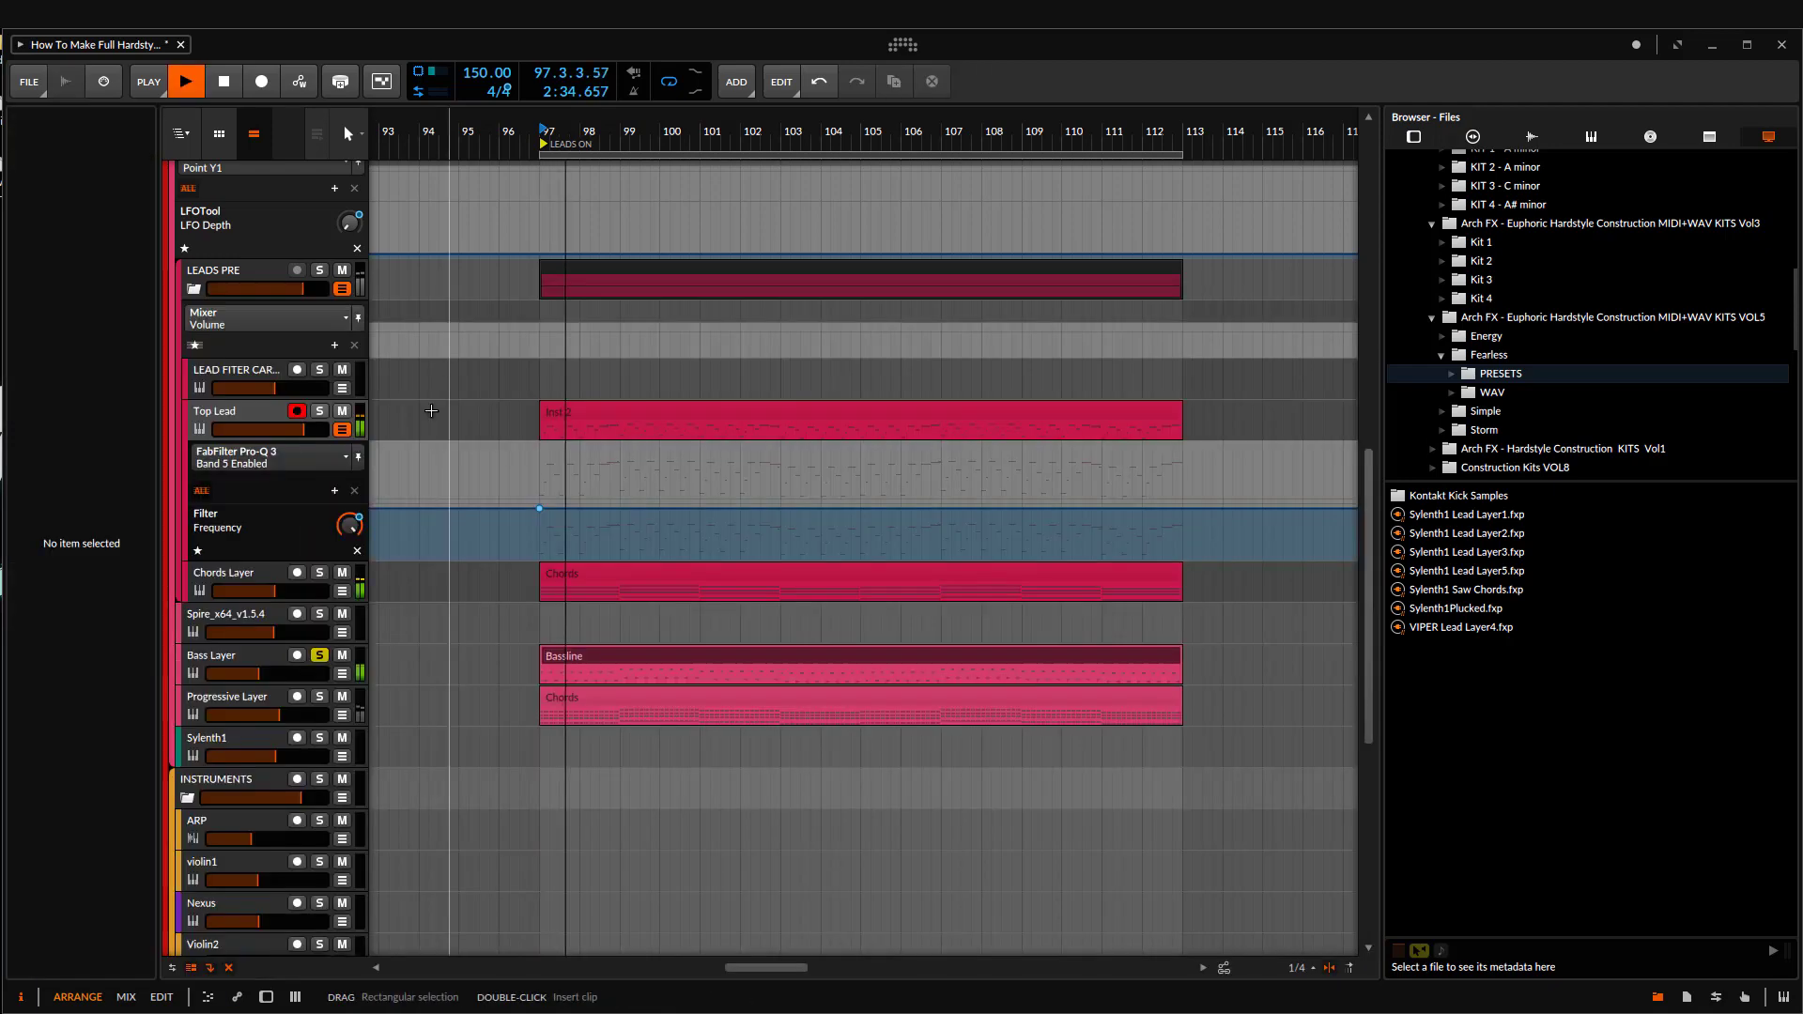
left_click(319, 411)
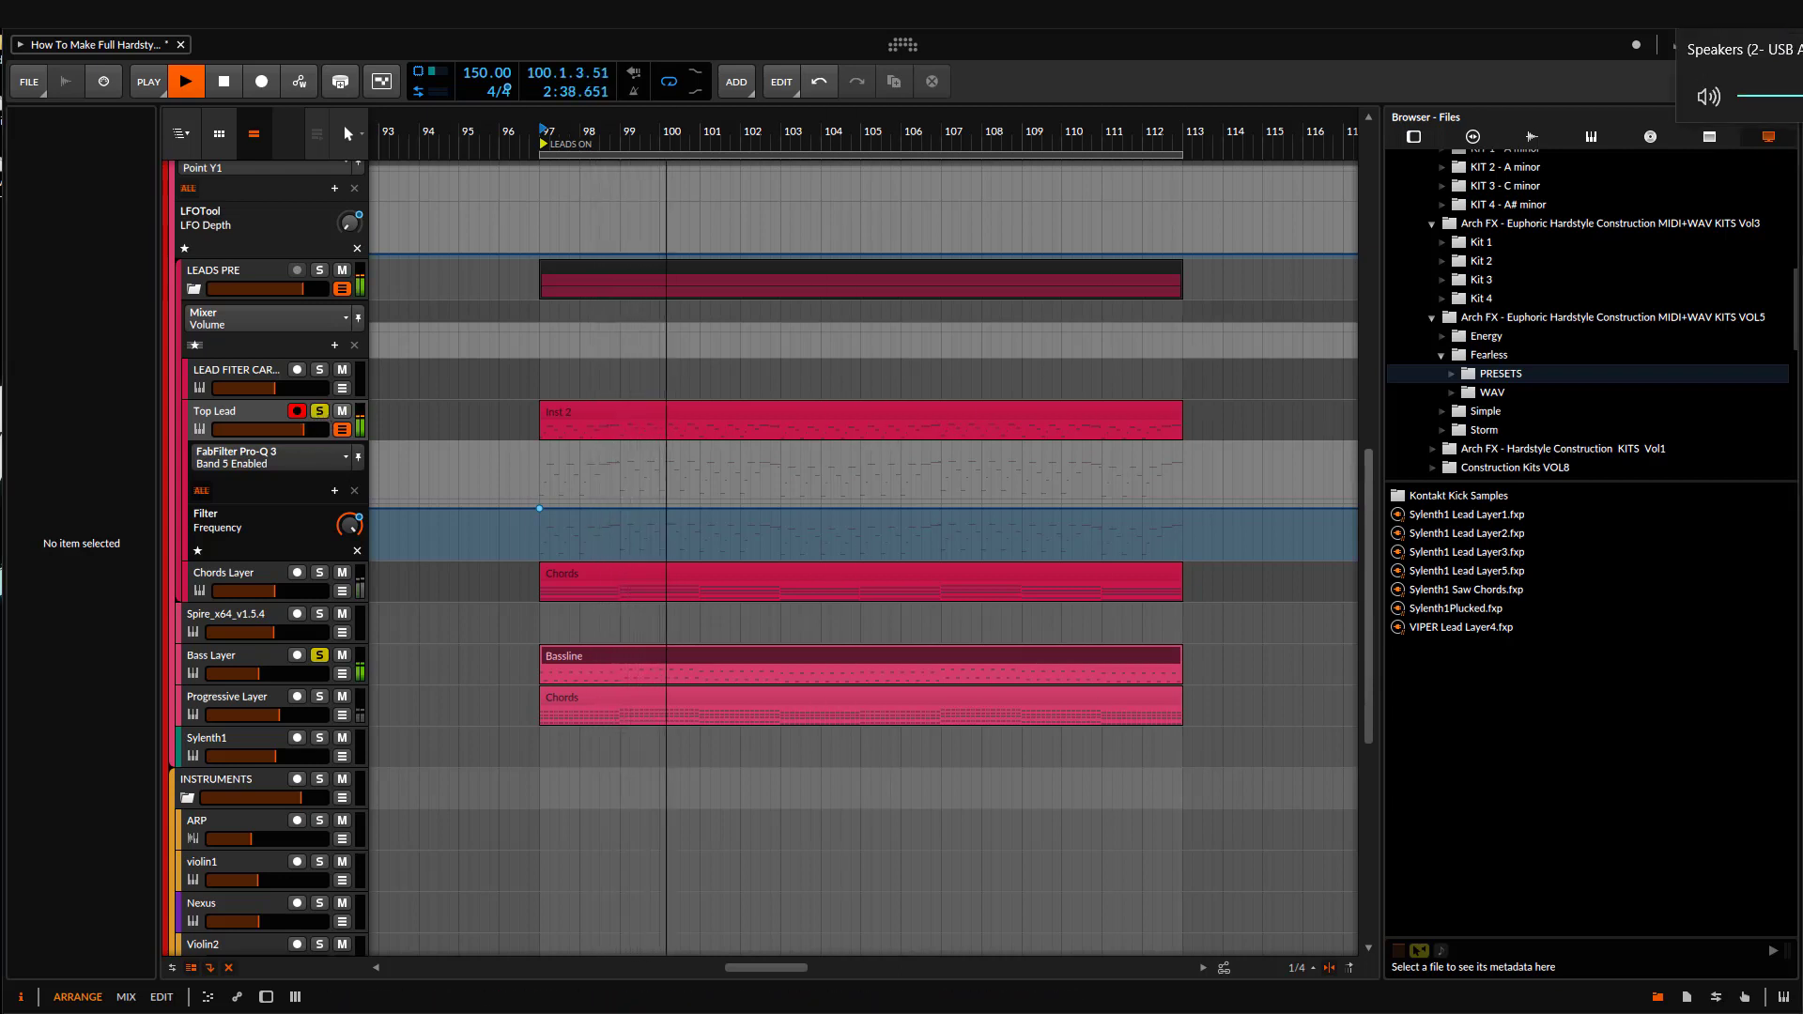
left_click_drag(934, 564, 906, 579)
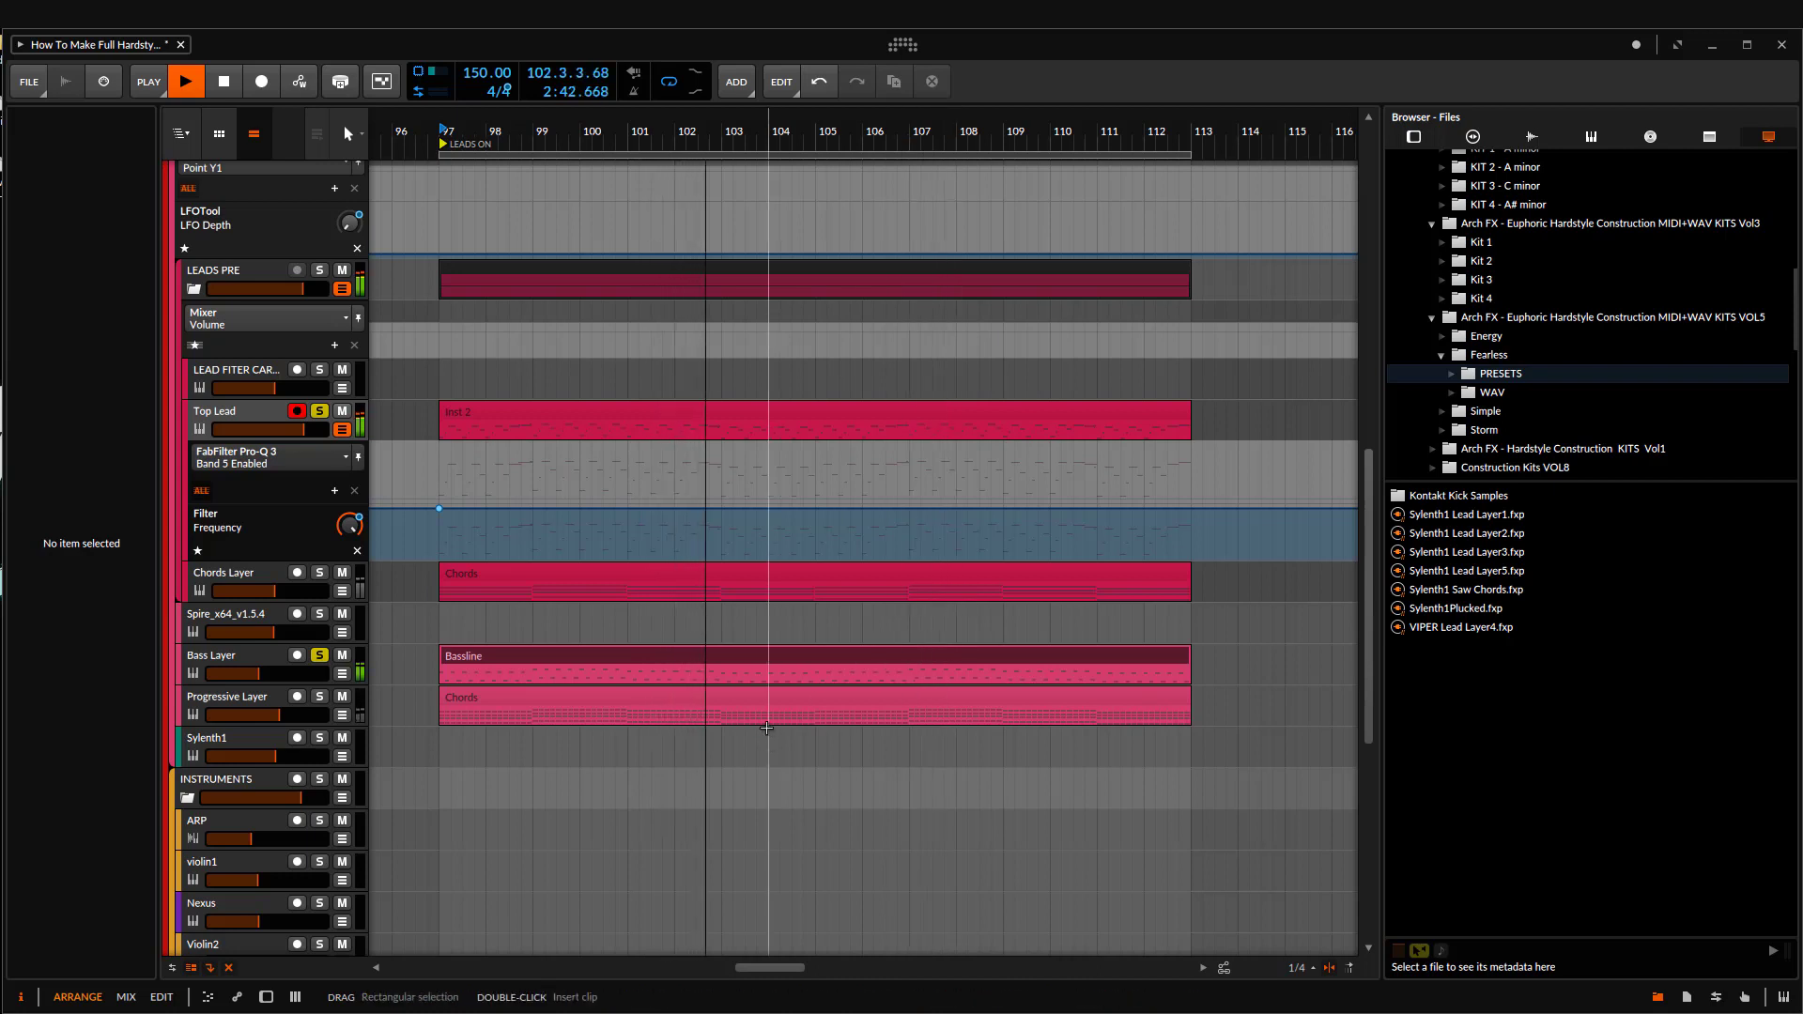
scroll(606, 631, "down", 5)
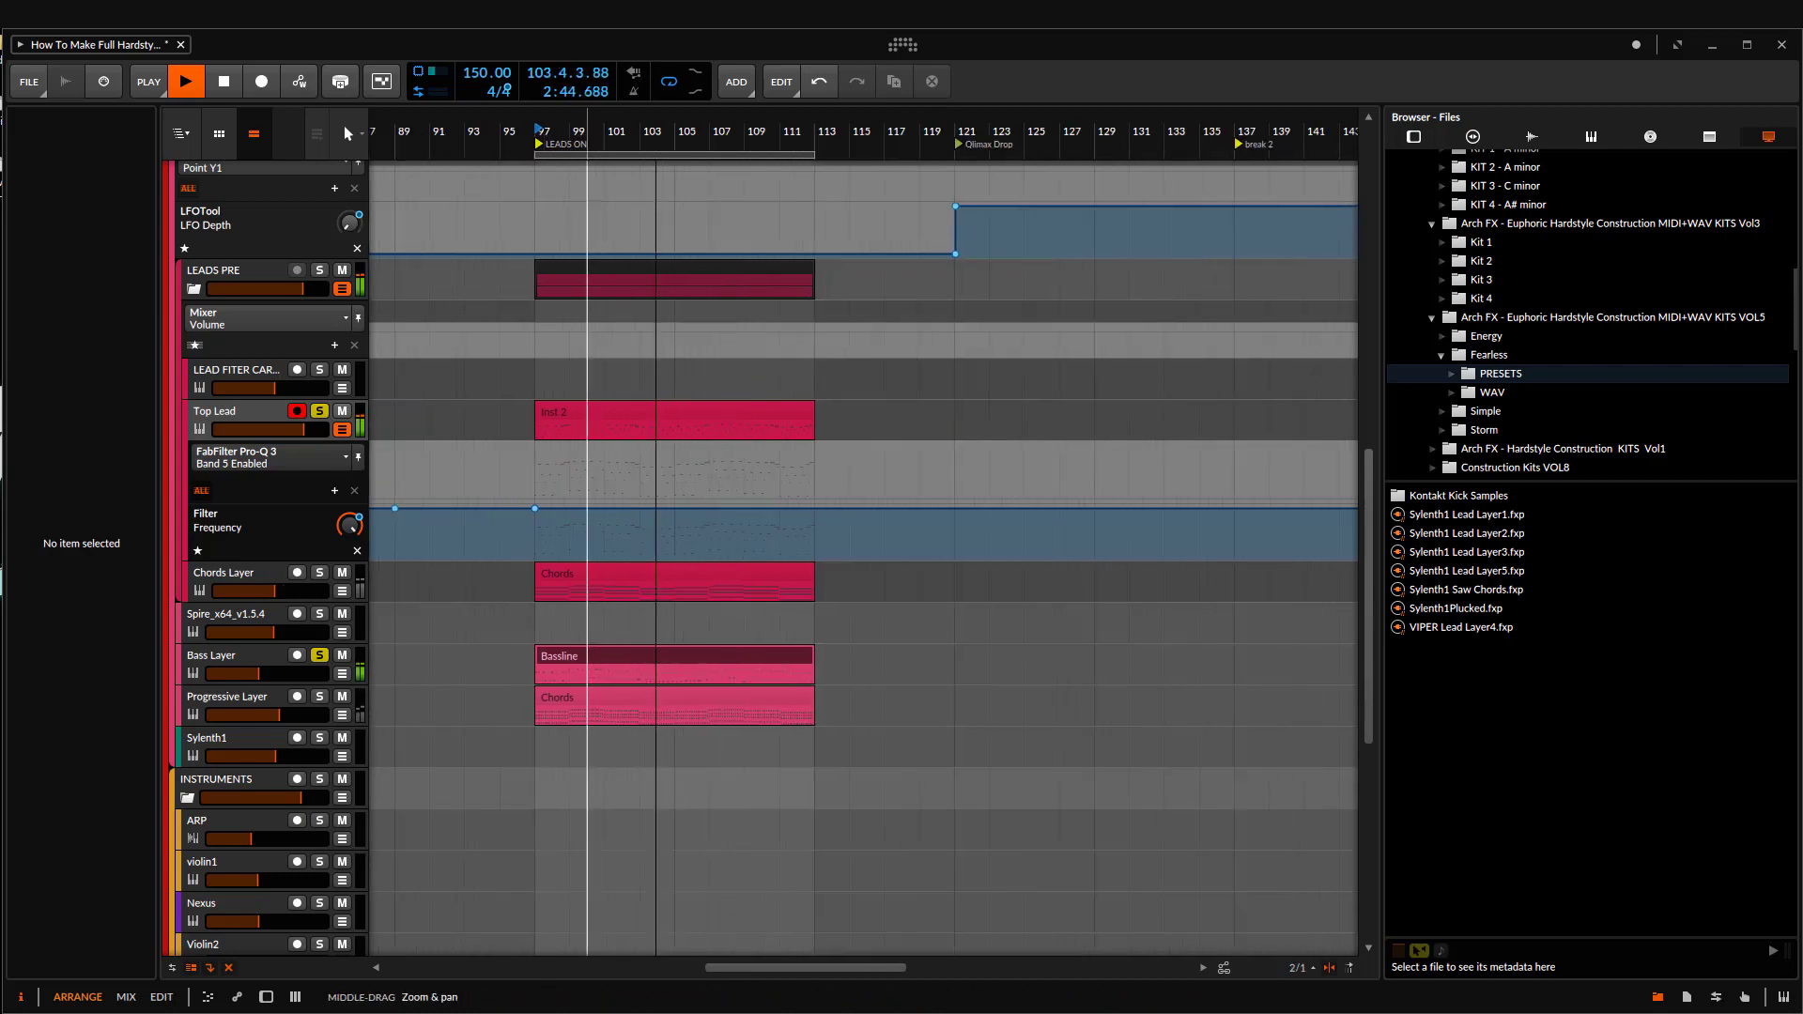
key("space")
Step: Clear the Bass Layer and Top Lead solos, solo the Chords Layer, and show its device chain
left_click(323, 655, "shift")
left_click(322, 574)
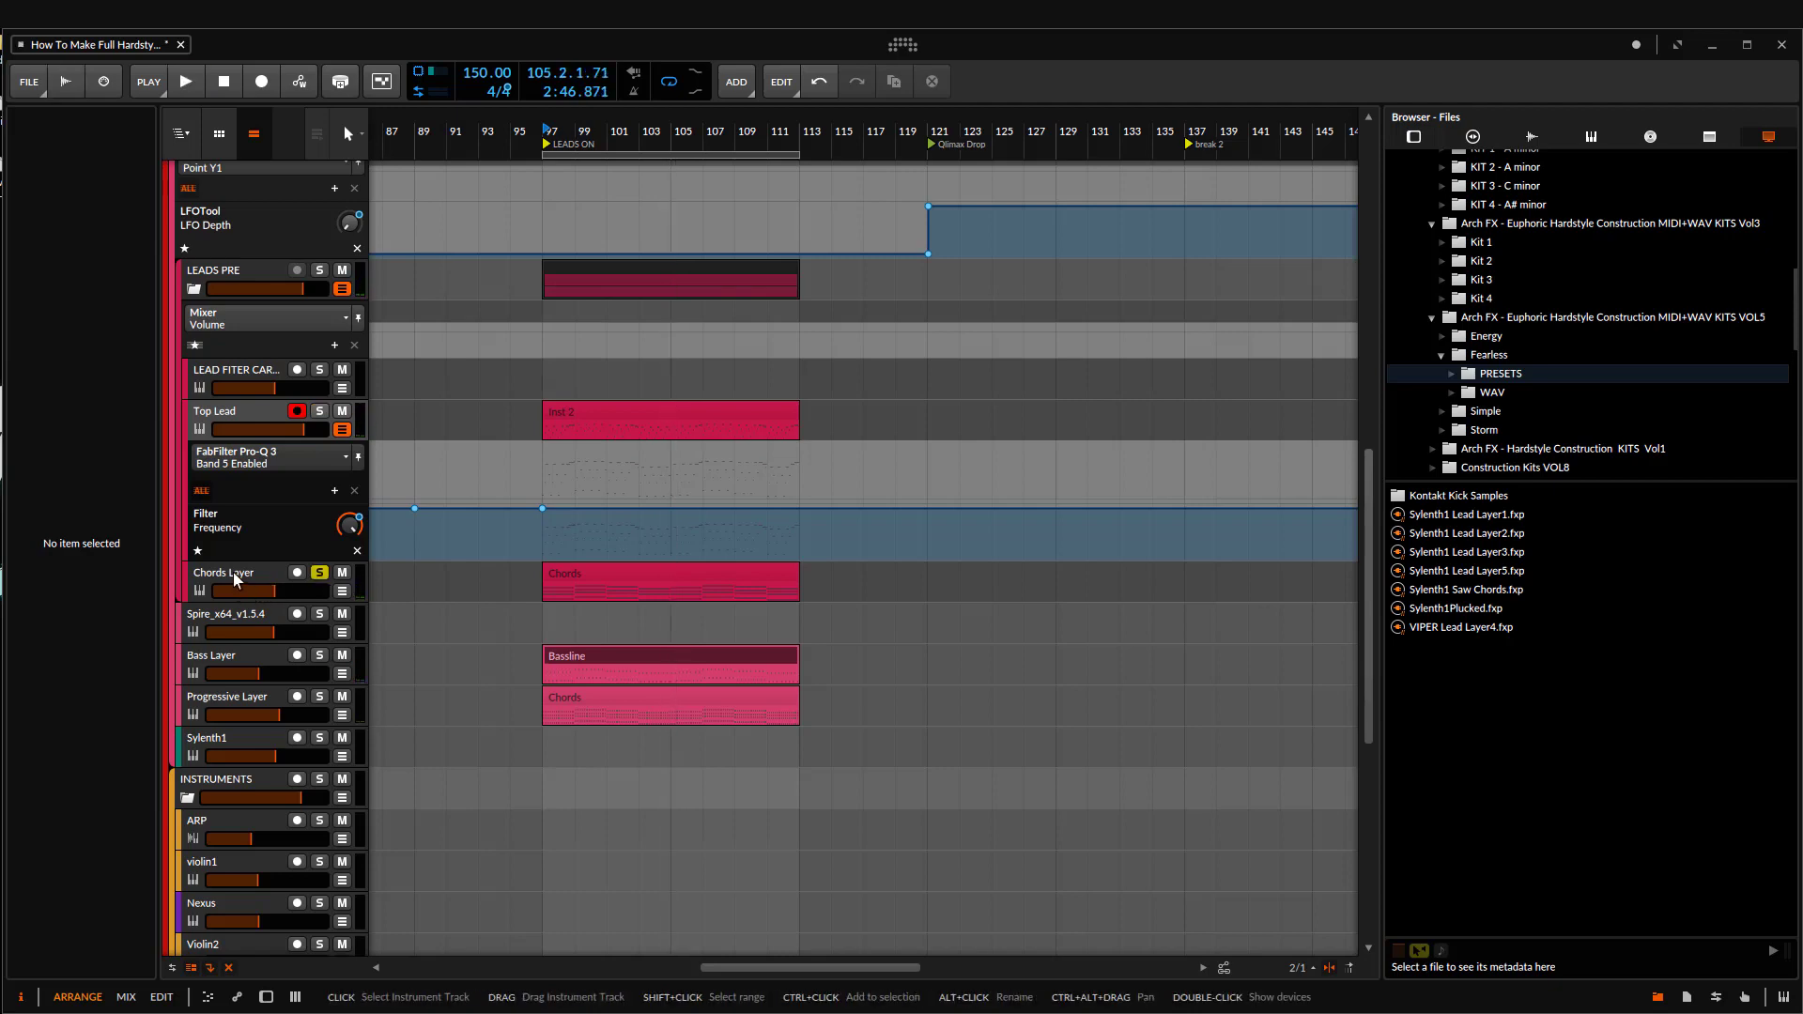
left_click(233, 572)
left_click_drag(562, 132, 618, 202)
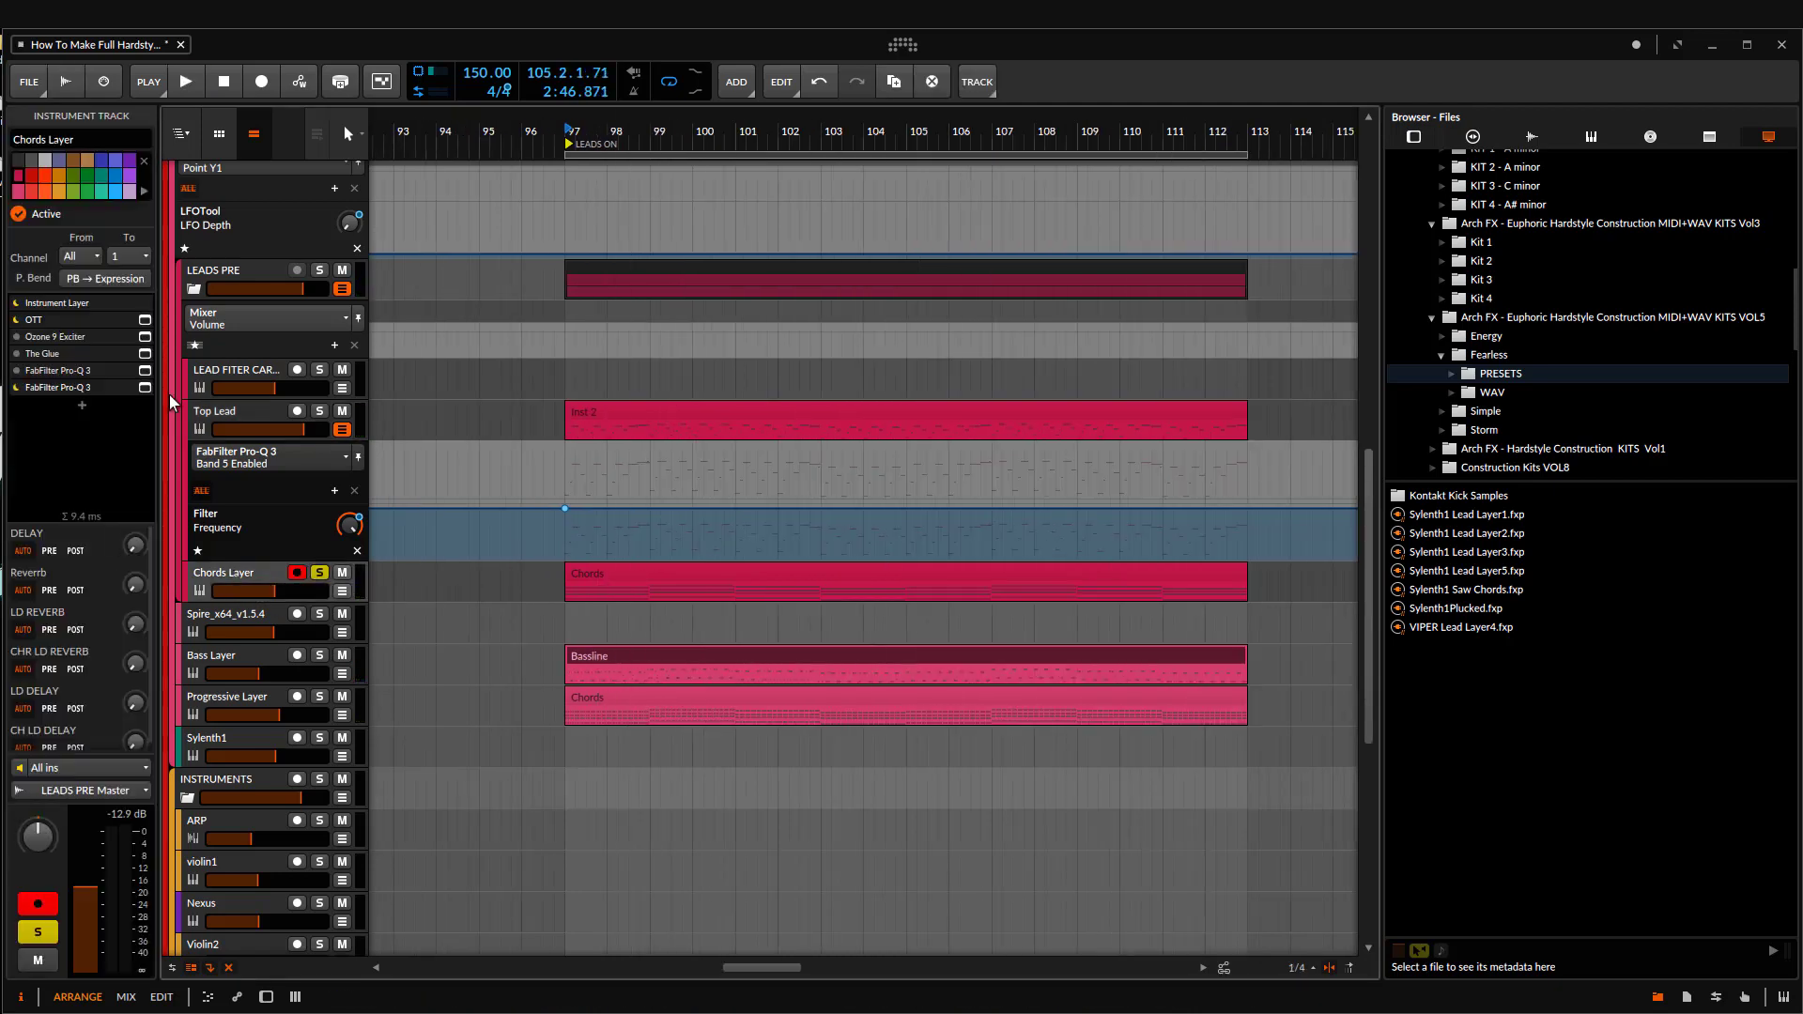
left_click(52, 302)
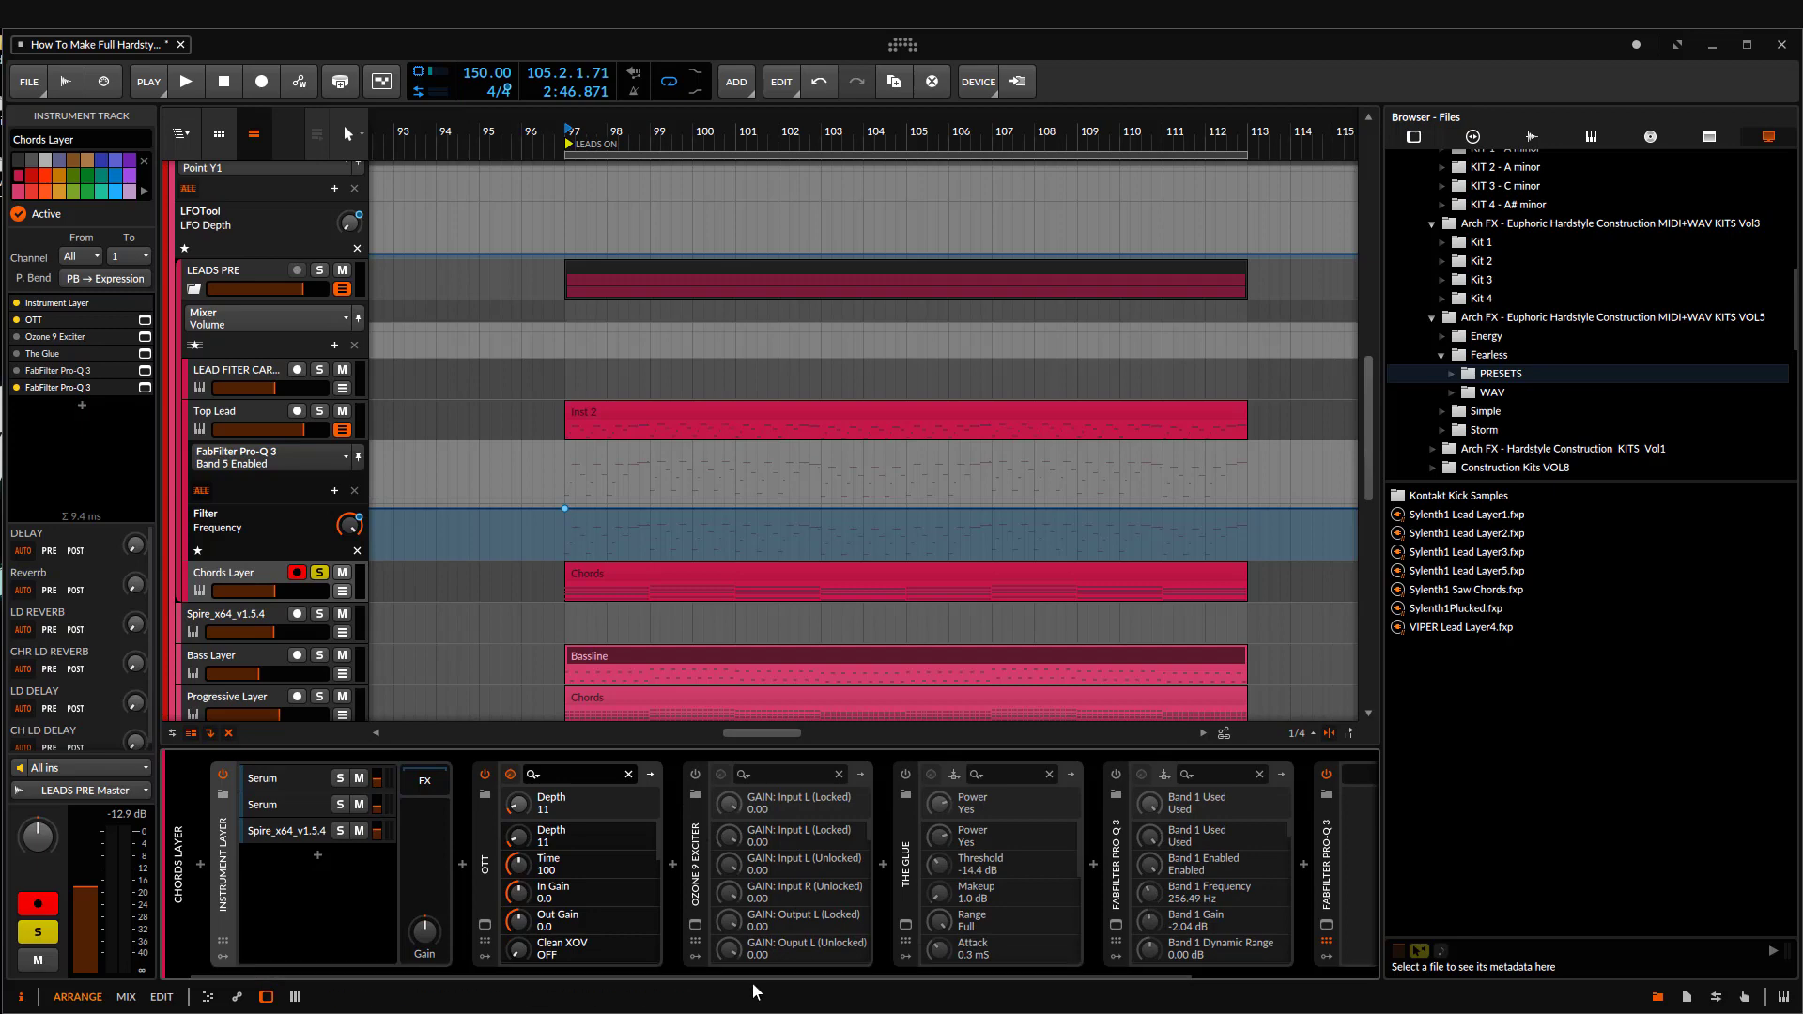
left_click_drag(751, 977, 1014, 953)
left_click(1340, 866)
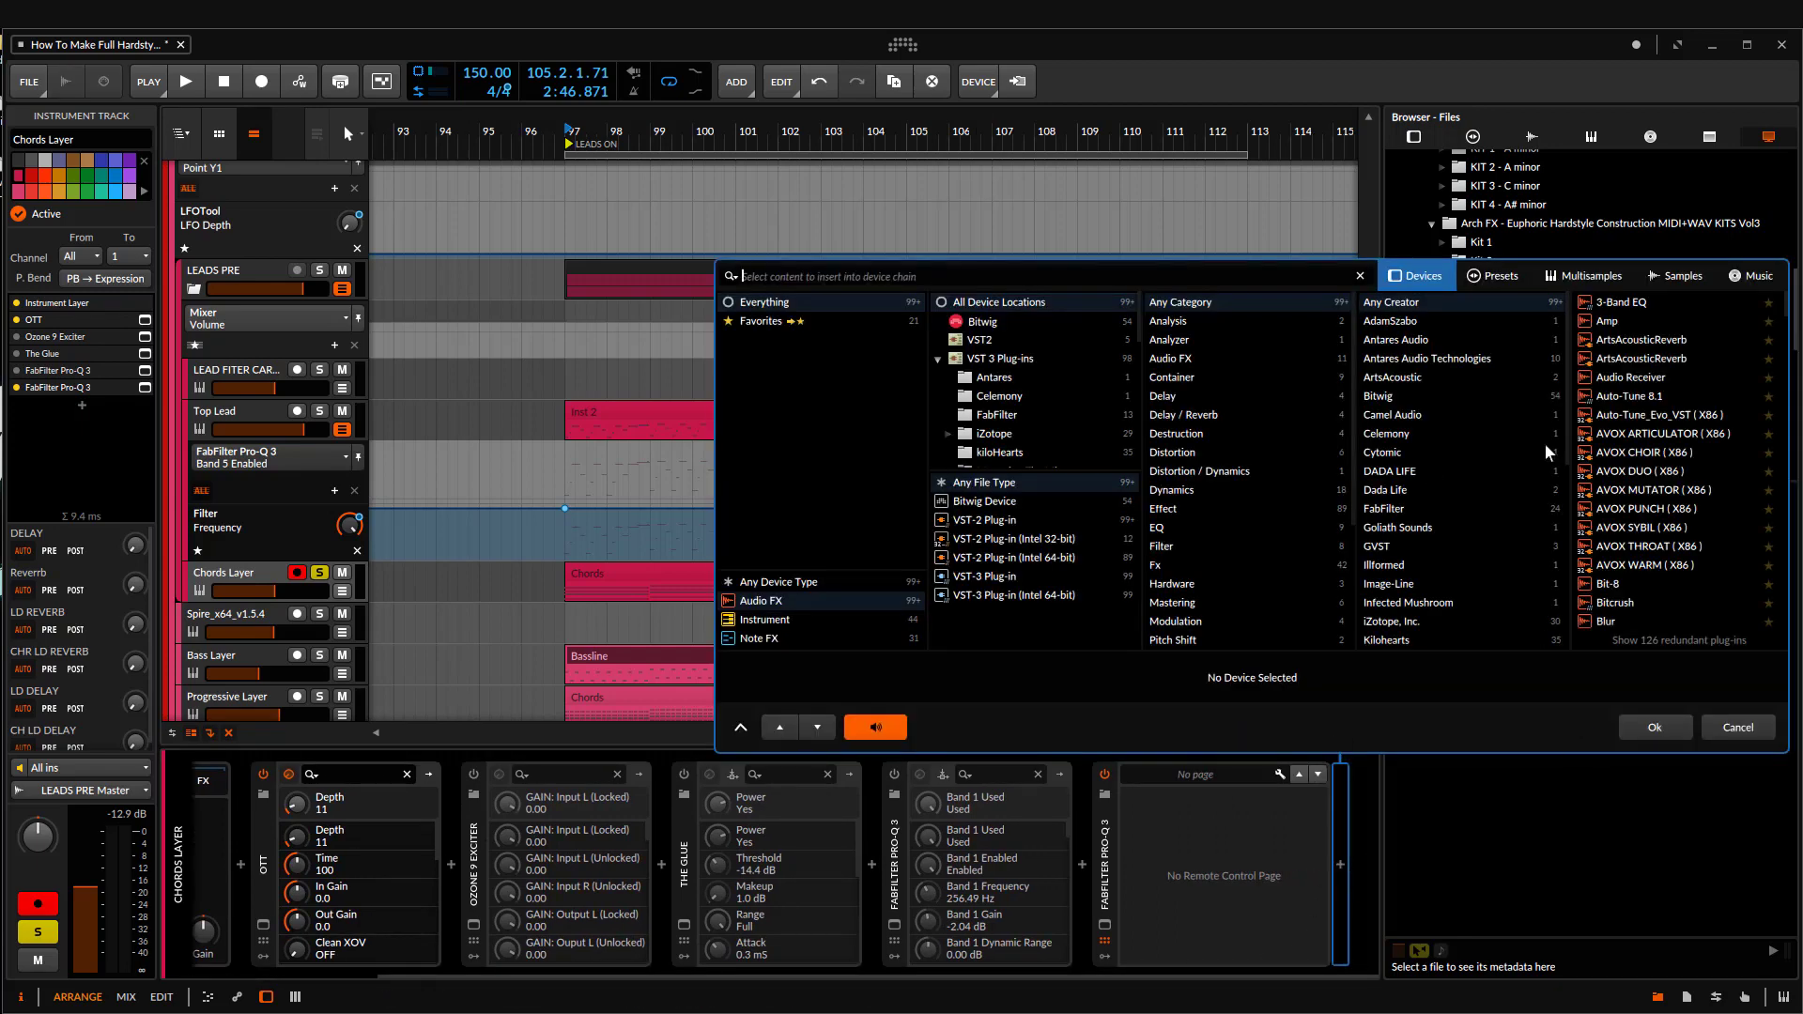
left_click(1733, 729)
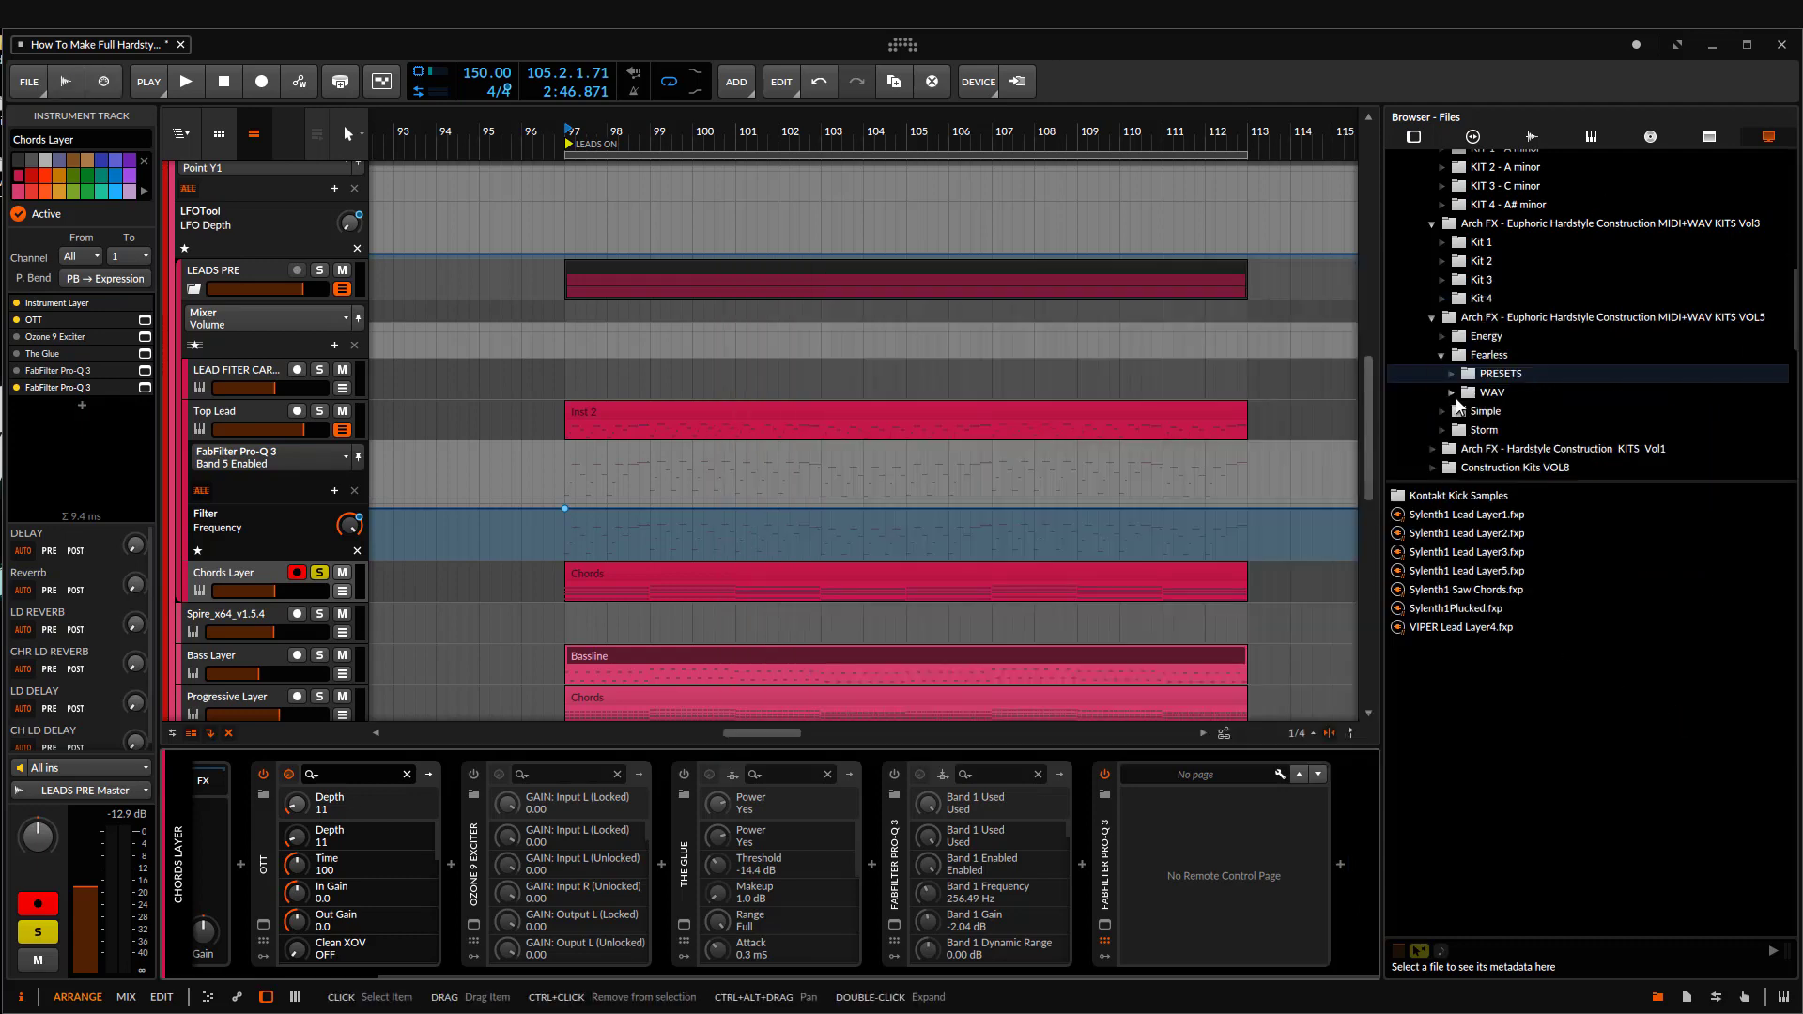
Step: Add the STFU plug-in at the end of the Chords Layer chain and finish its volume envelope with a steep drop to zero
left_click(1341, 866)
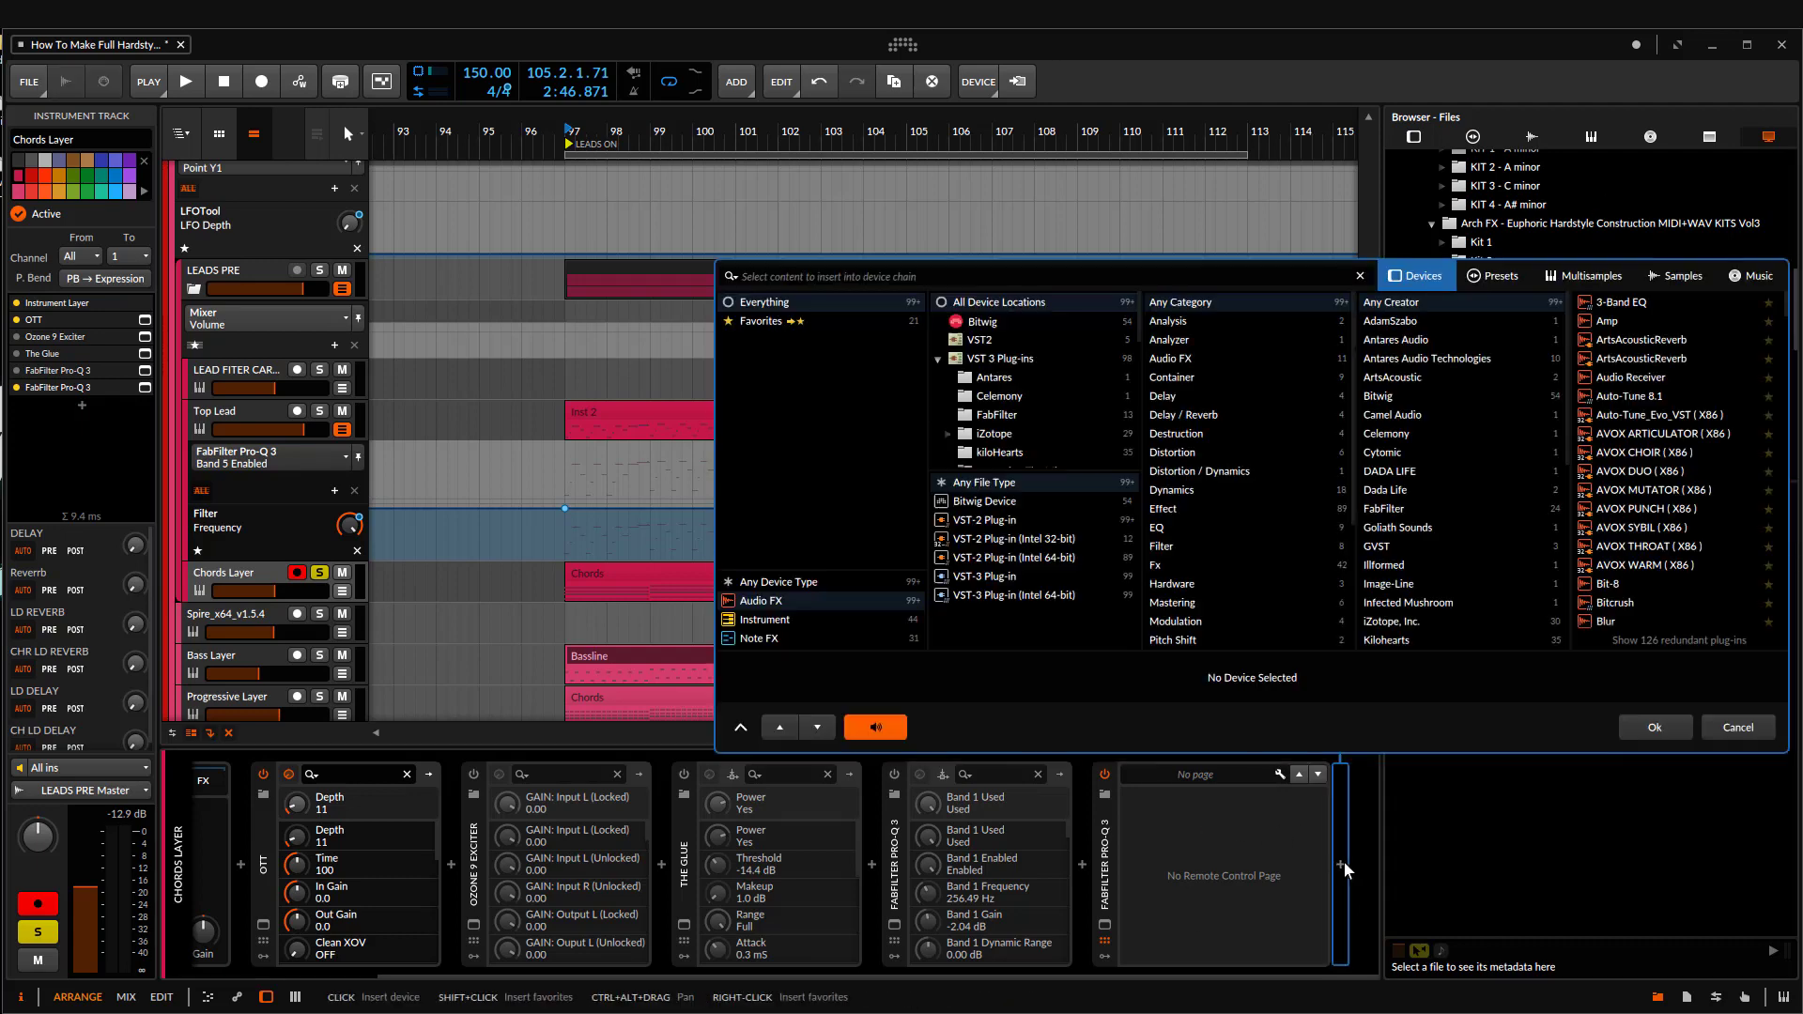
type("stf")
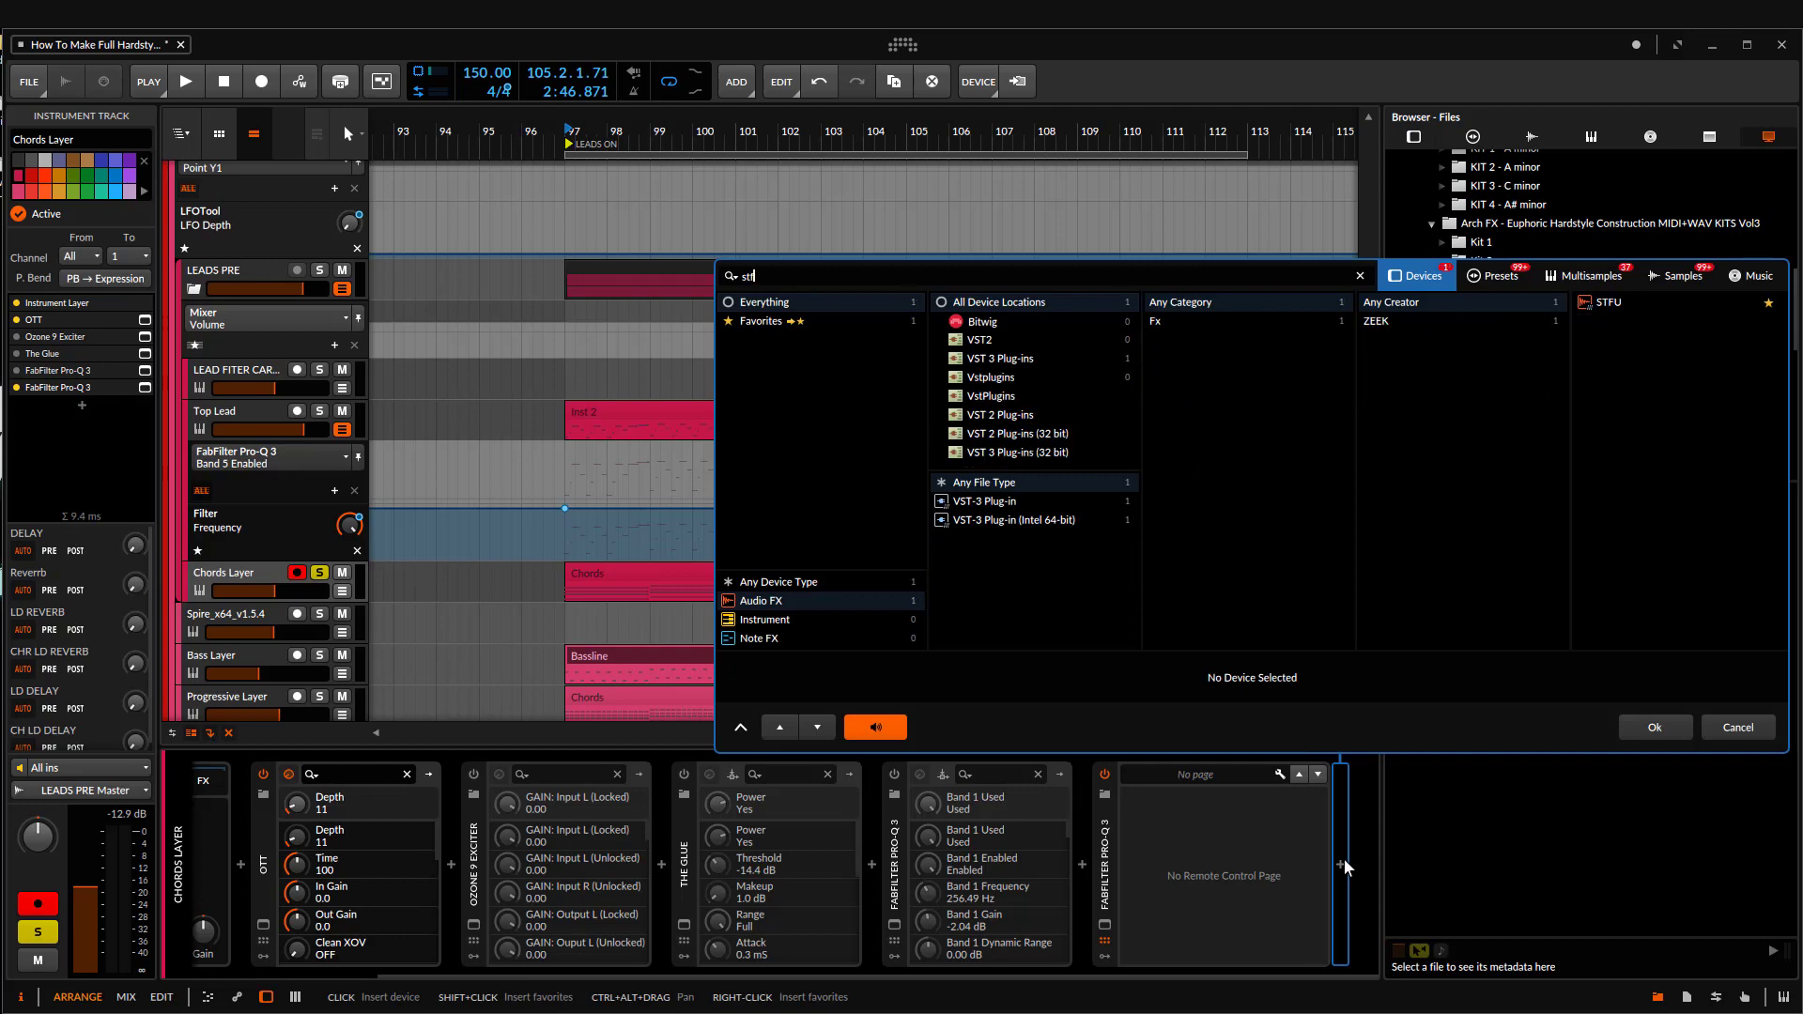
double_click(1603, 308)
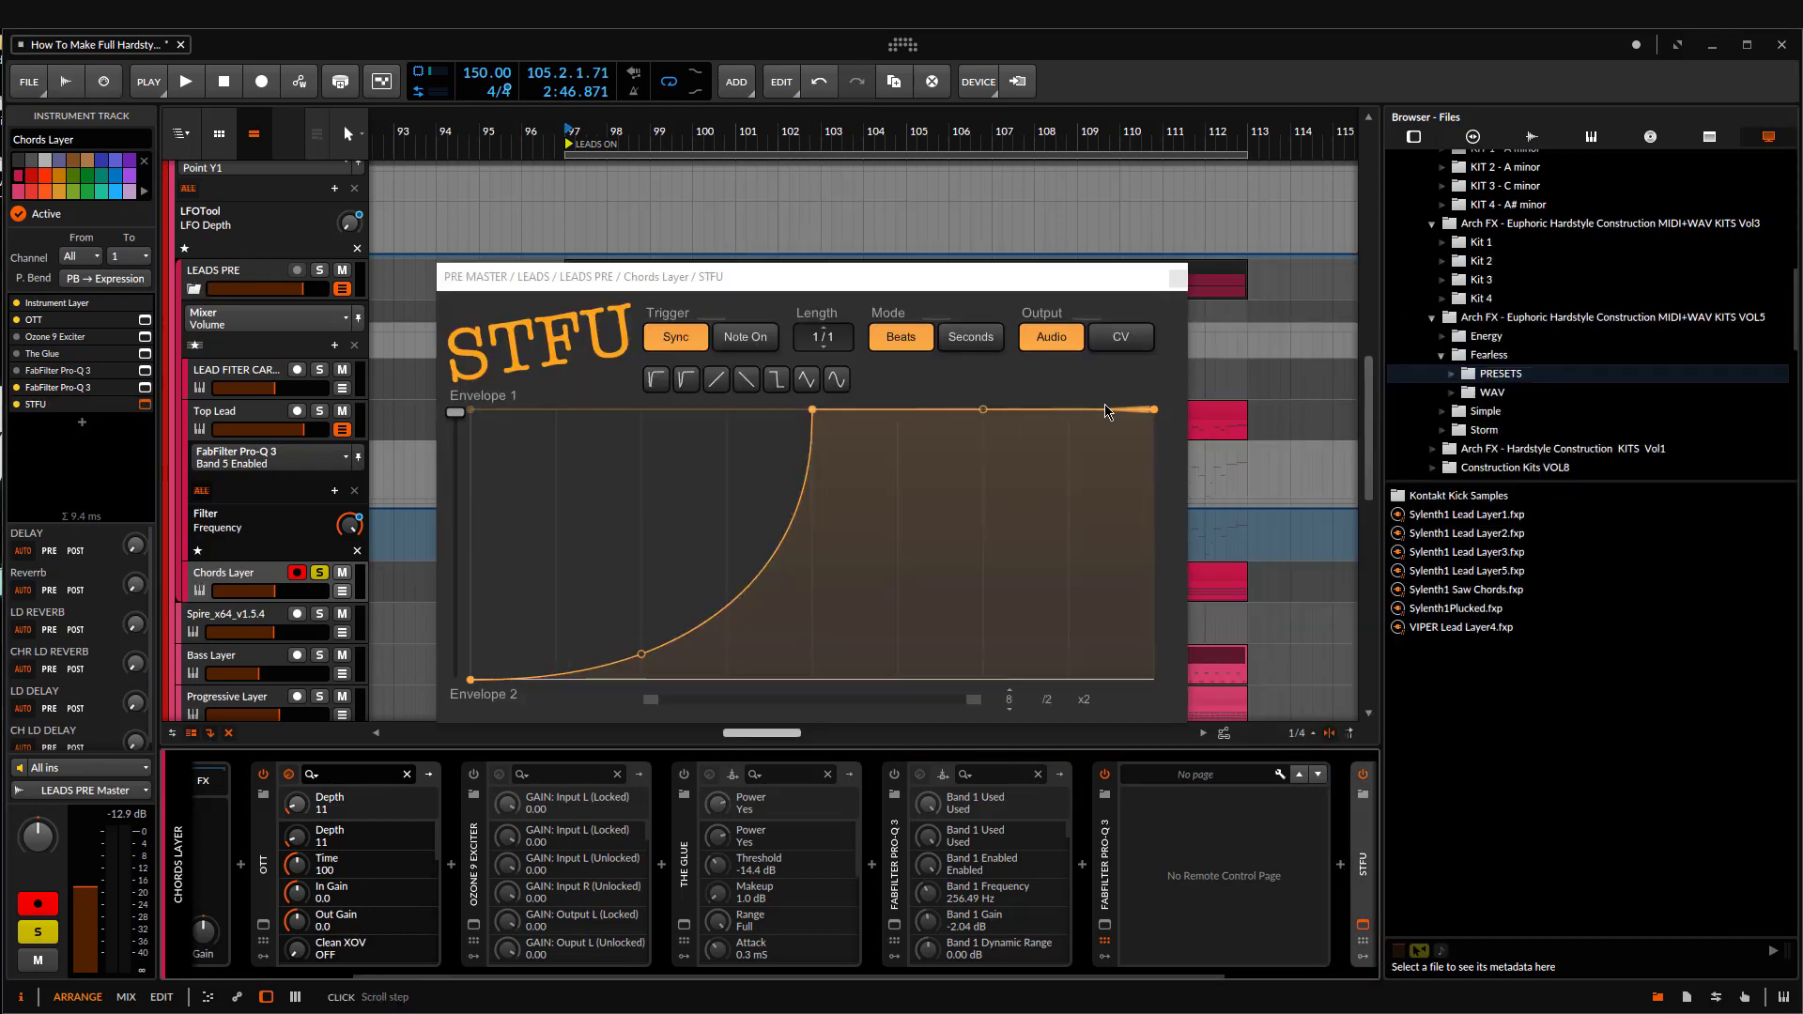
double_click(1106, 410)
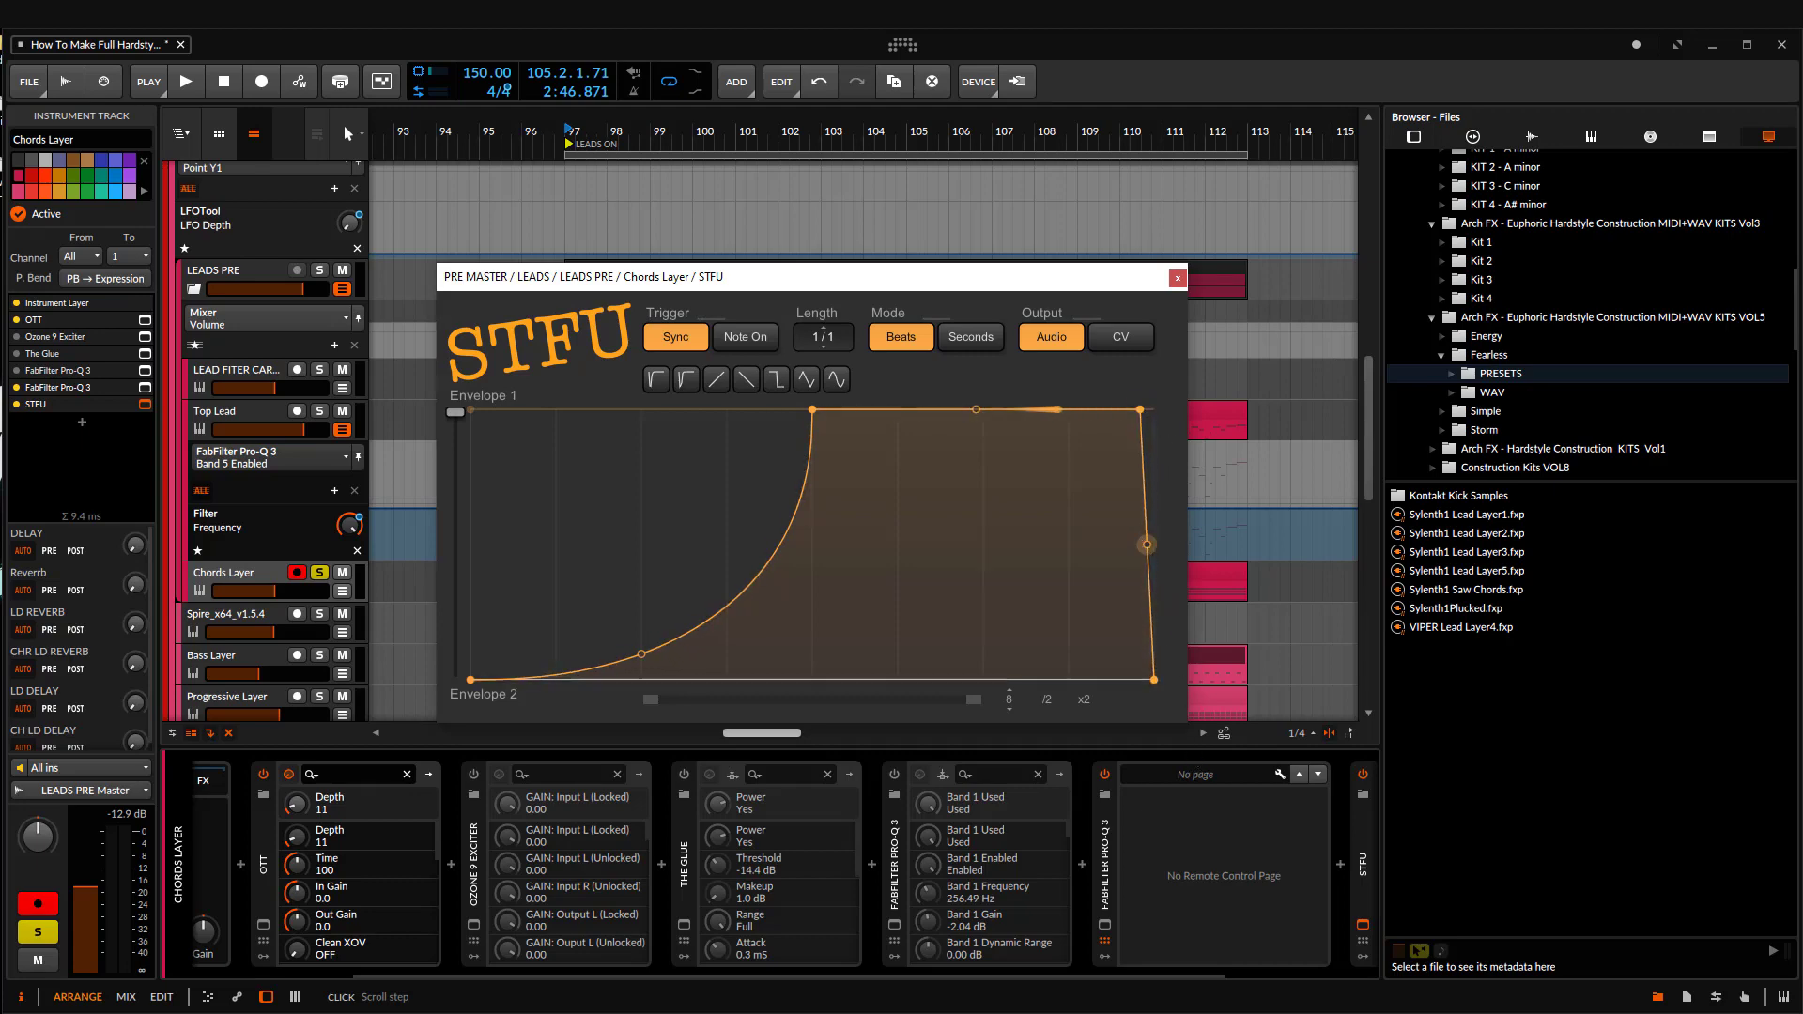
Step: Play the soloed Chords Layer from bar 97 and move the STFU window clear of the track list
left_click_drag(1263, 131, 1136, 94)
key("space")
left_click_drag(827, 272, 1188, 232)
scroll(688, 452, "up", 3)
left_click(282, 579)
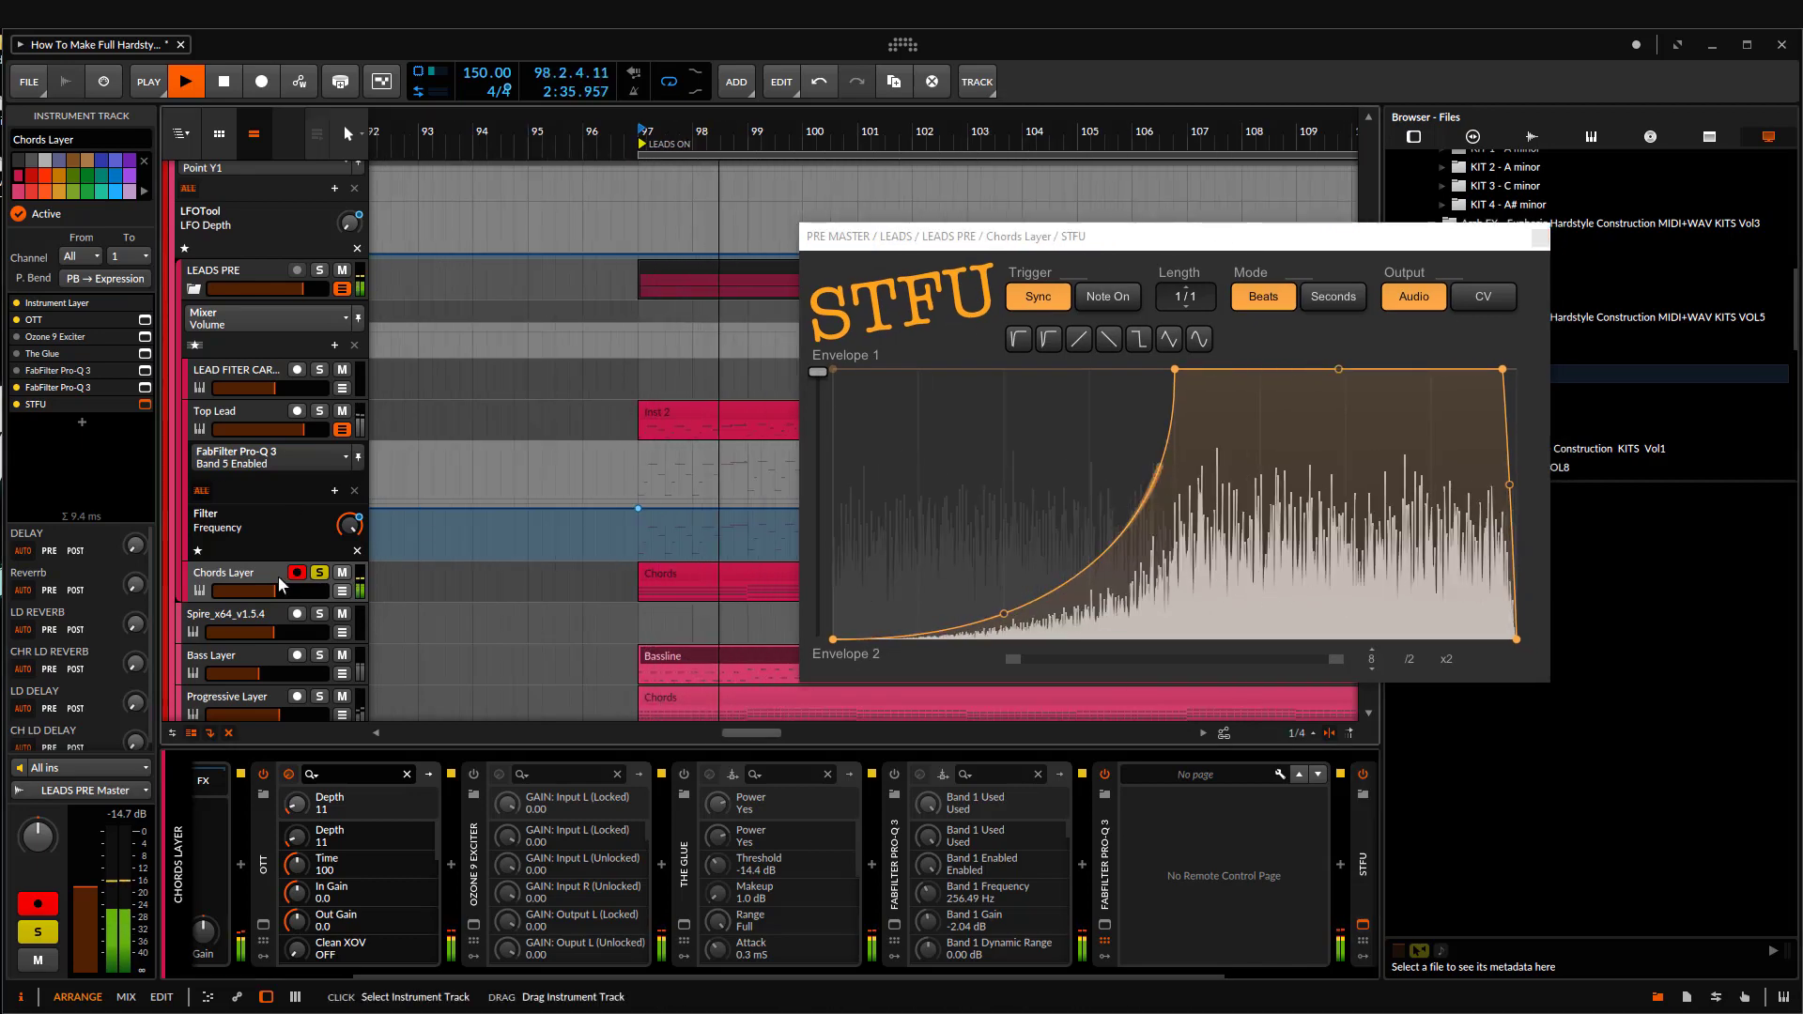
Step: Add the Bass Layer and Top Lead to the solo during playback and close the STFU window
scroll(481, 601, "down", 3)
left_click(321, 655)
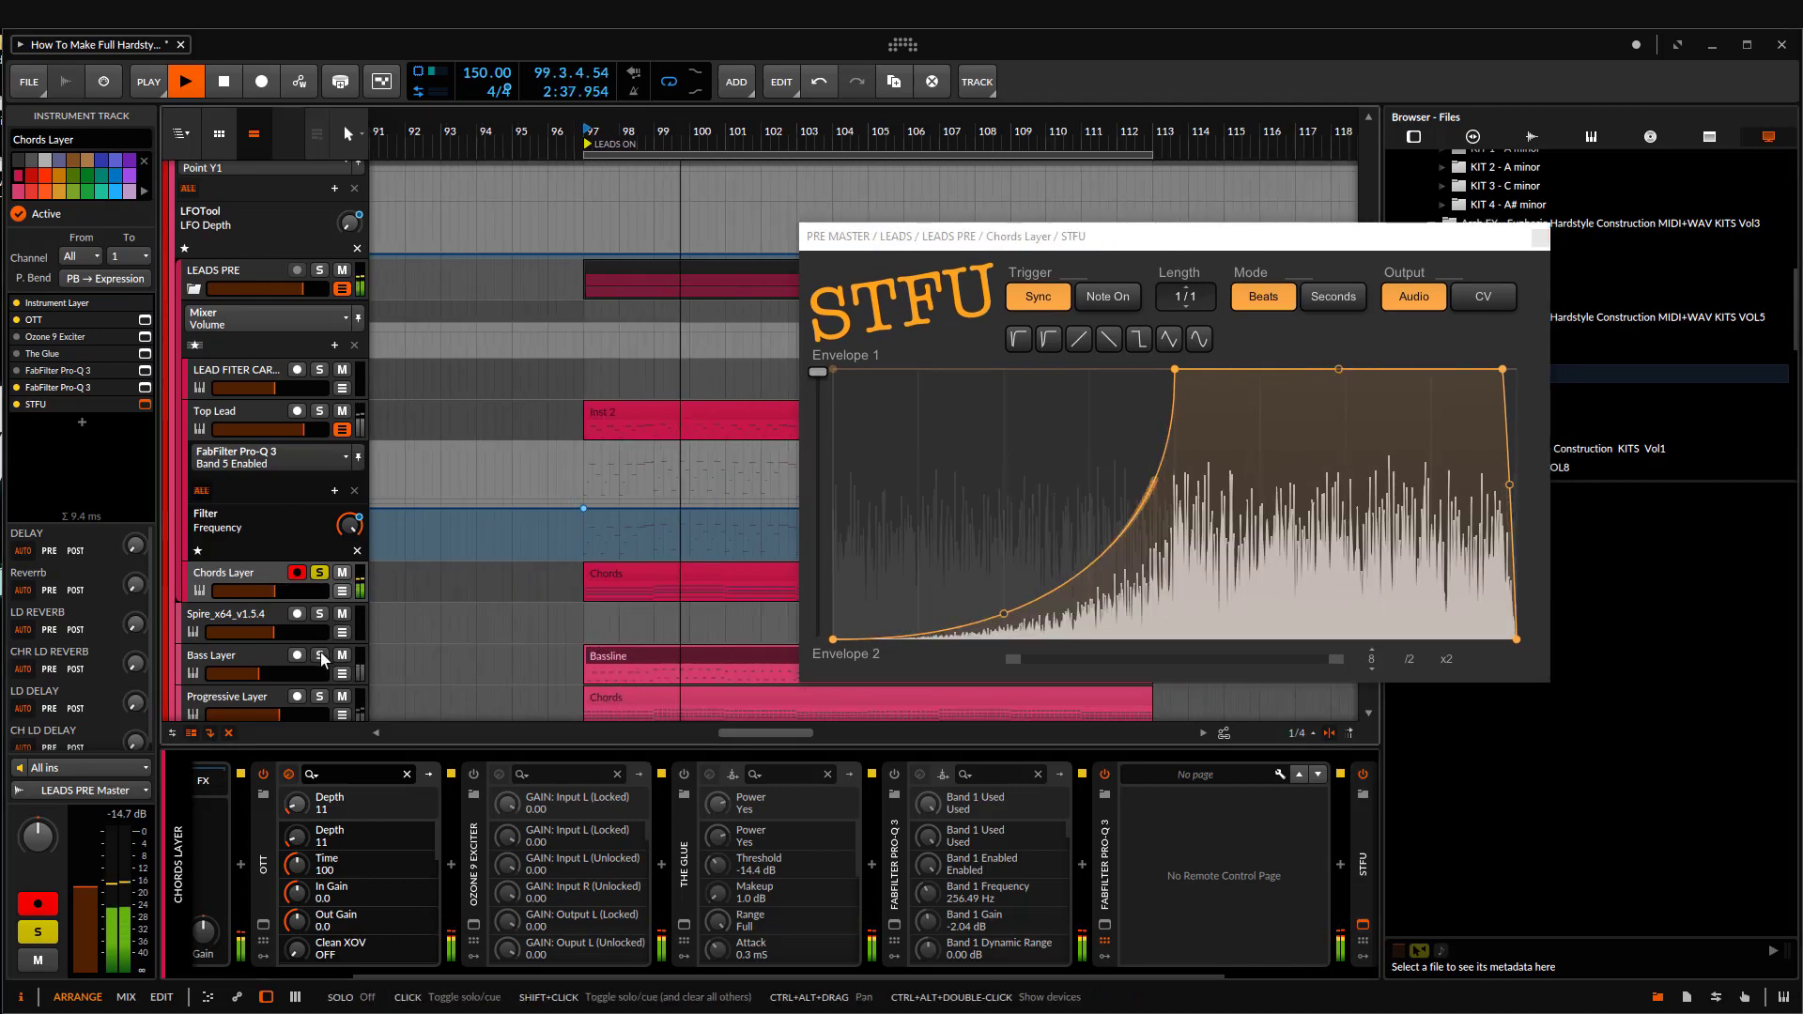
left_click(282, 420)
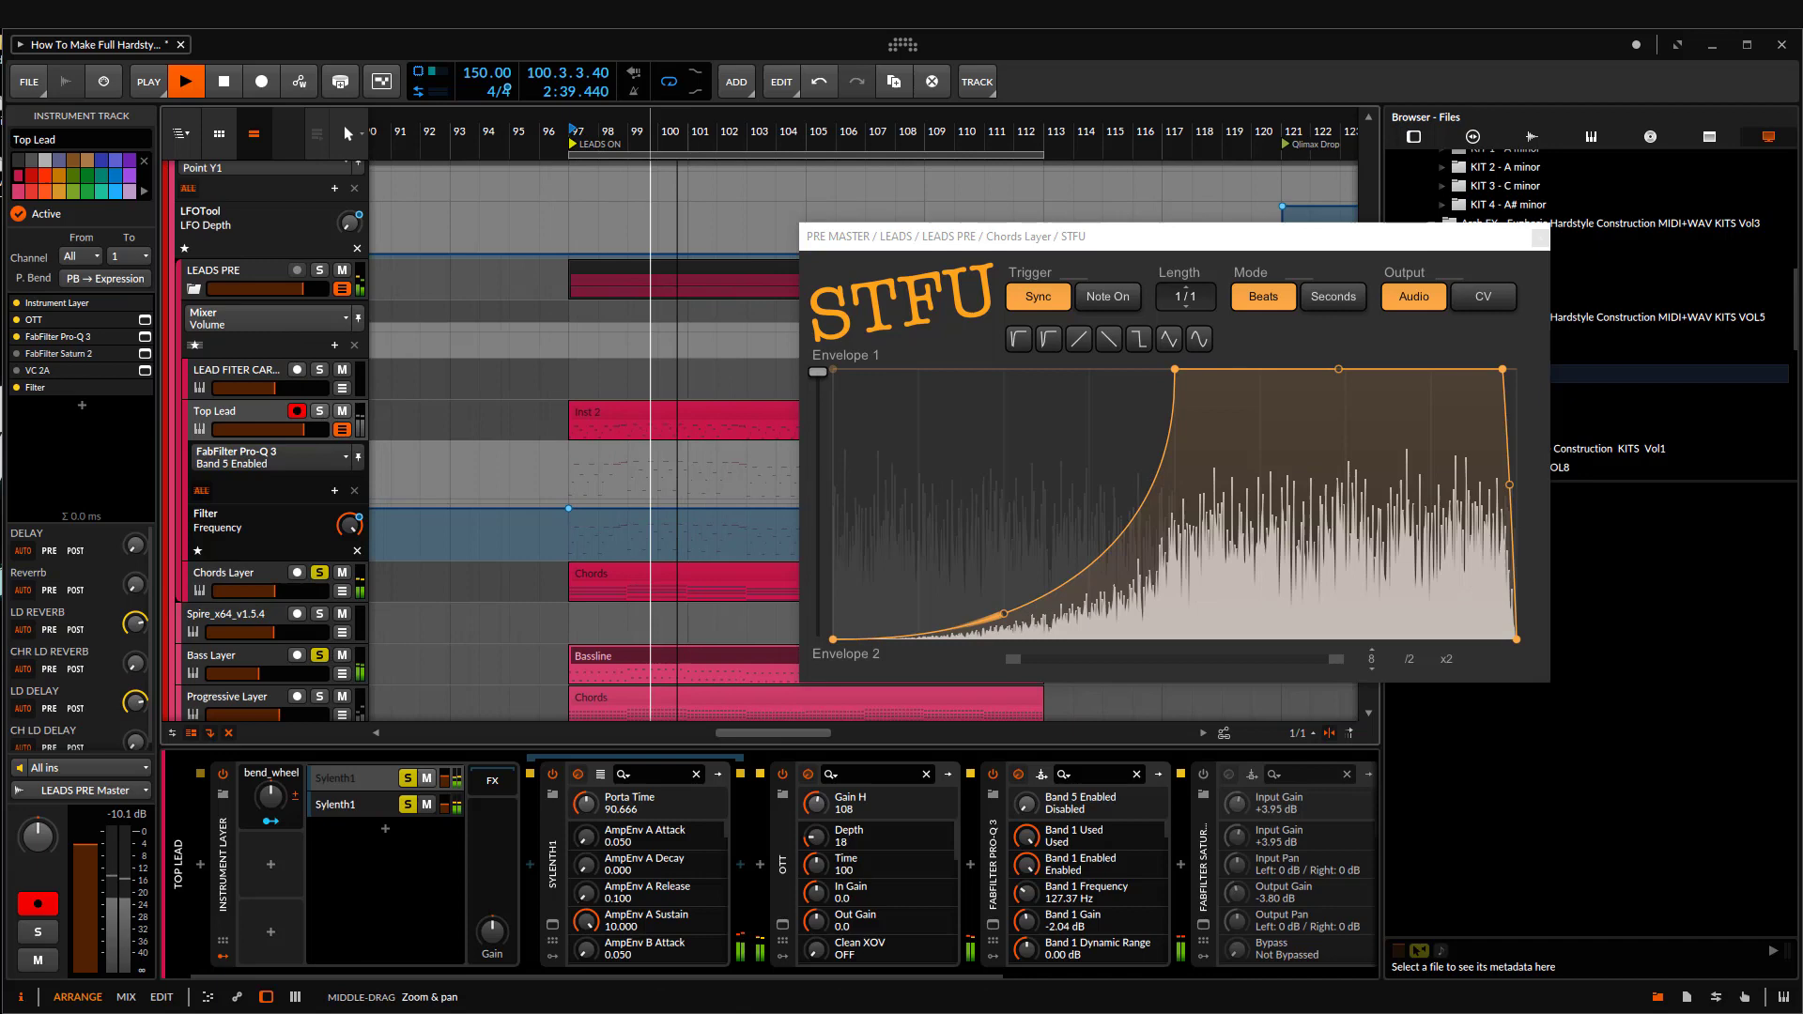
left_click(320, 411)
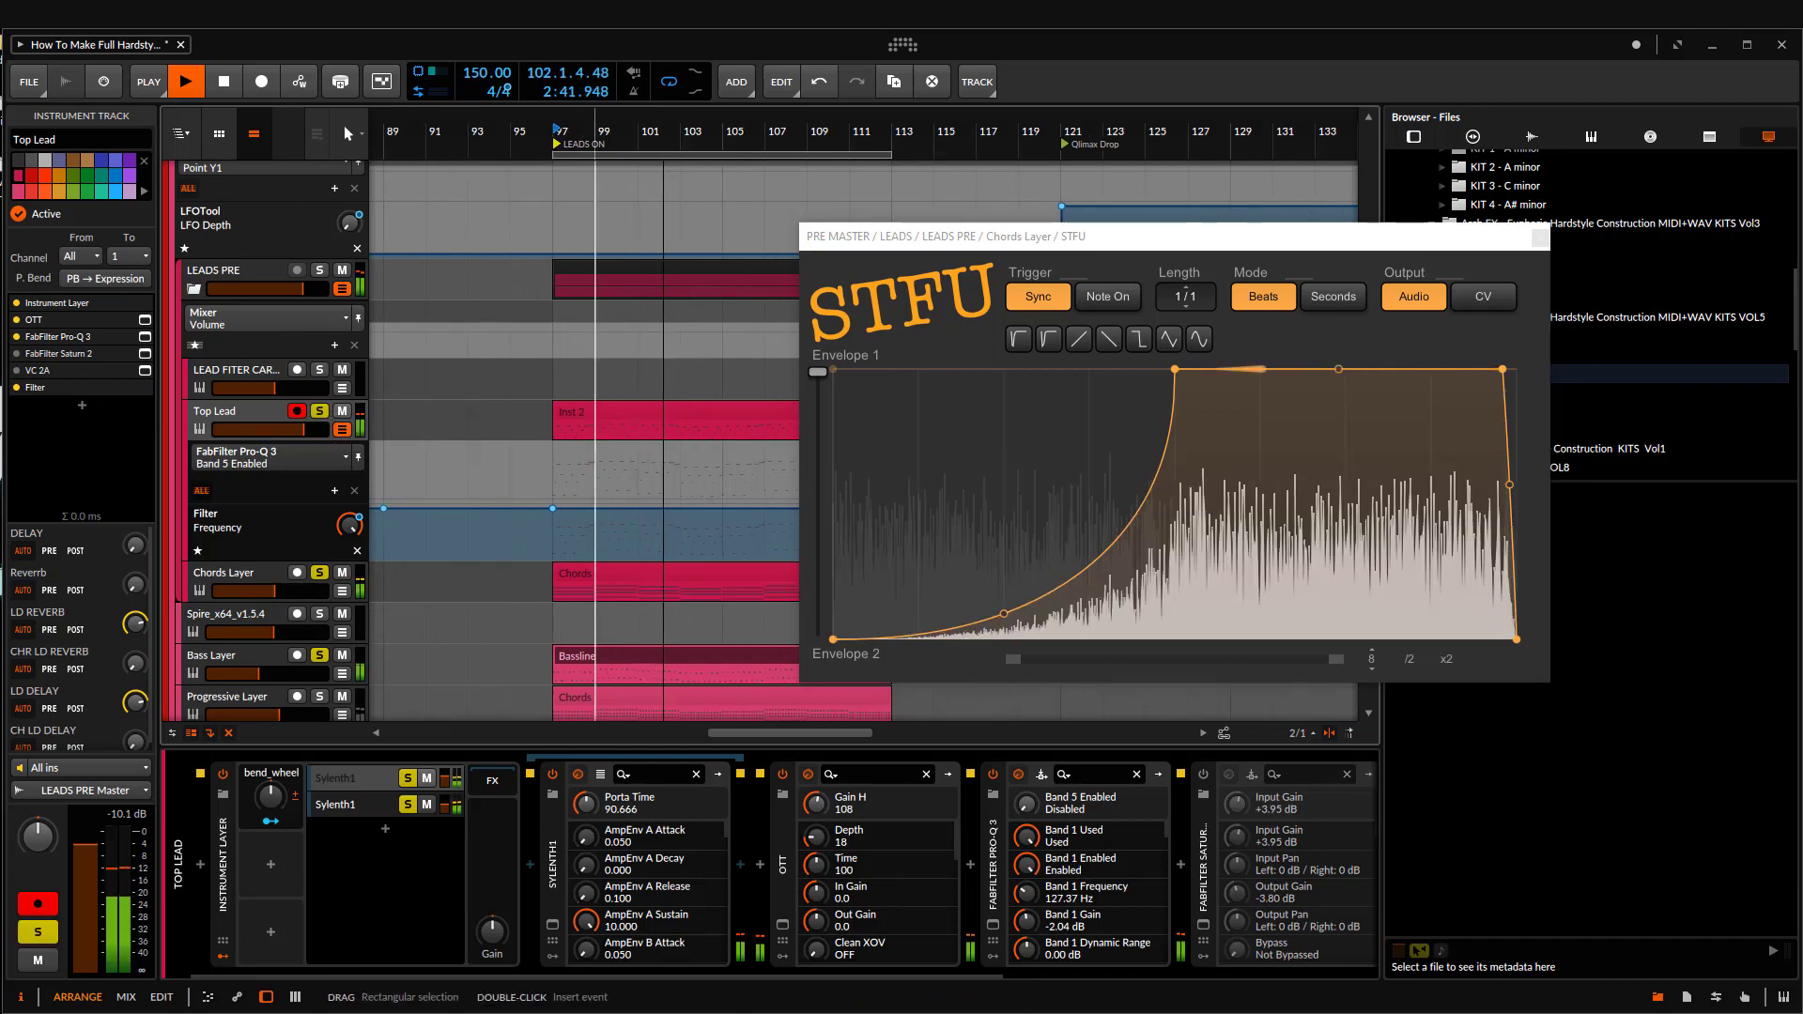
scroll(683, 470, "down", 2)
left_click(1540, 237)
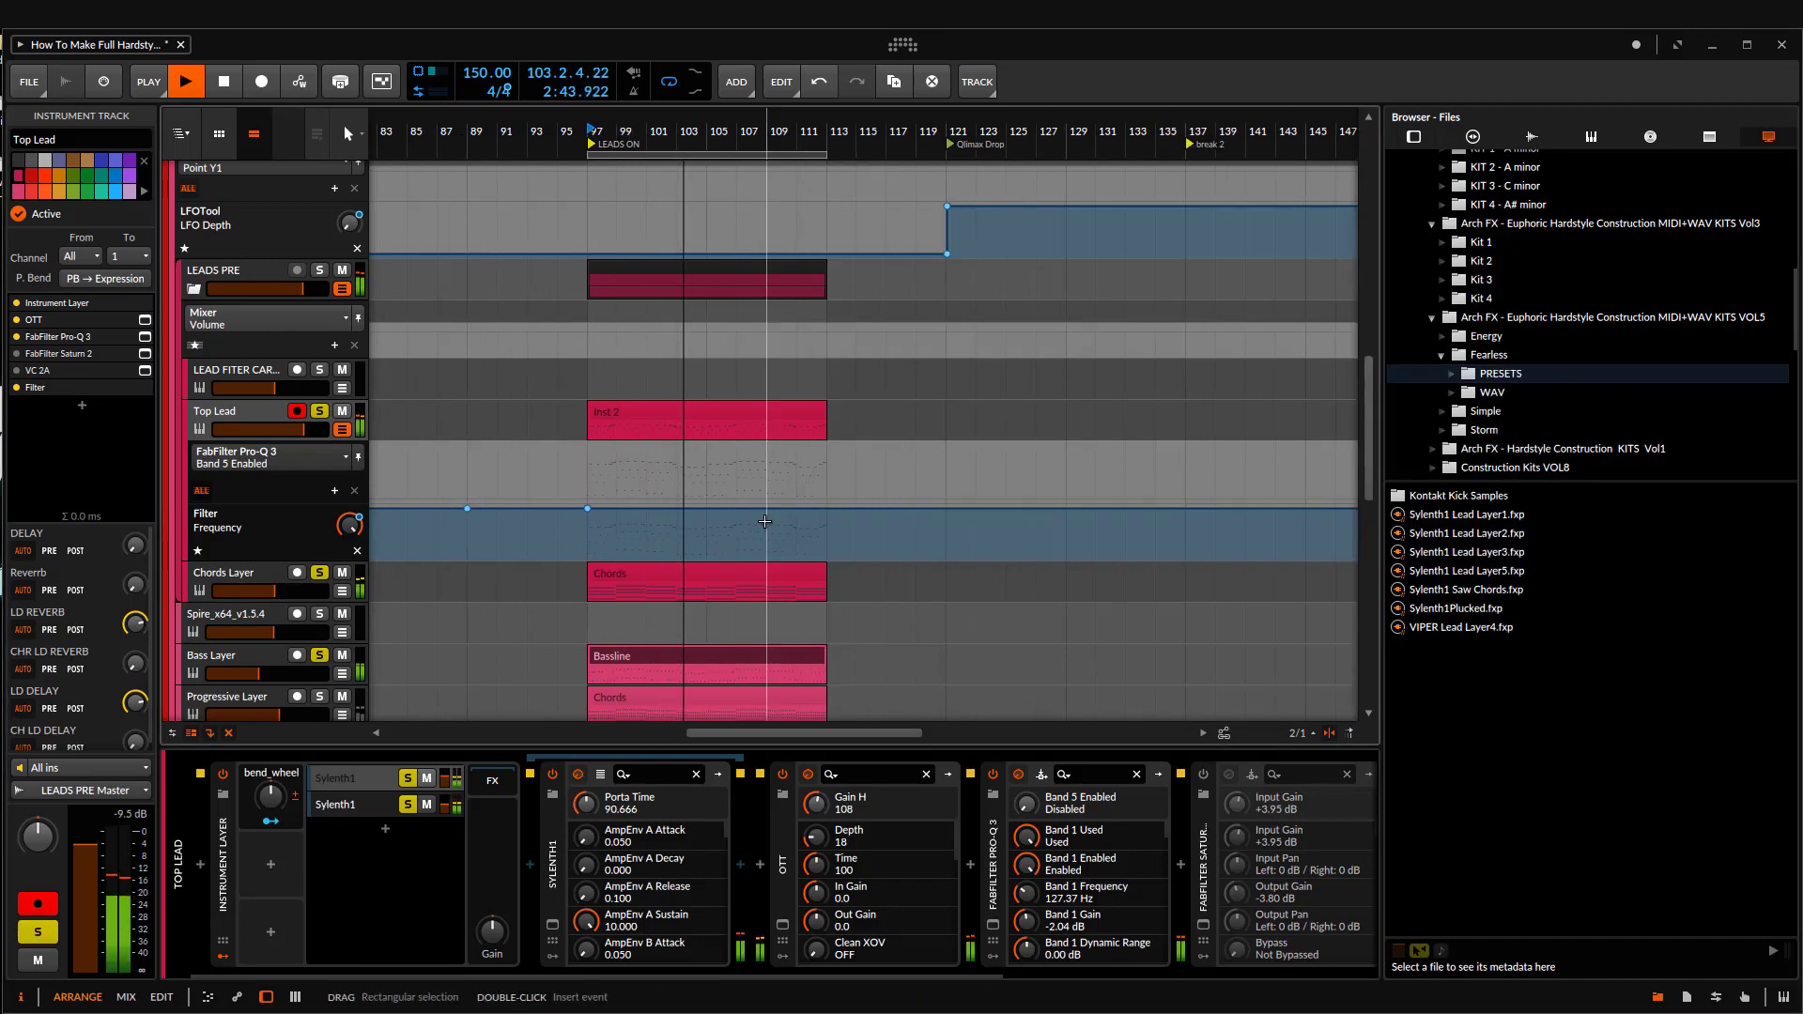
Step: Hide the device chain, rename the Progressive Layer's clip as Progressive, and stop playback
key("d")
scroll(739, 413, "up", 1)
scroll(716, 676, "up", 2)
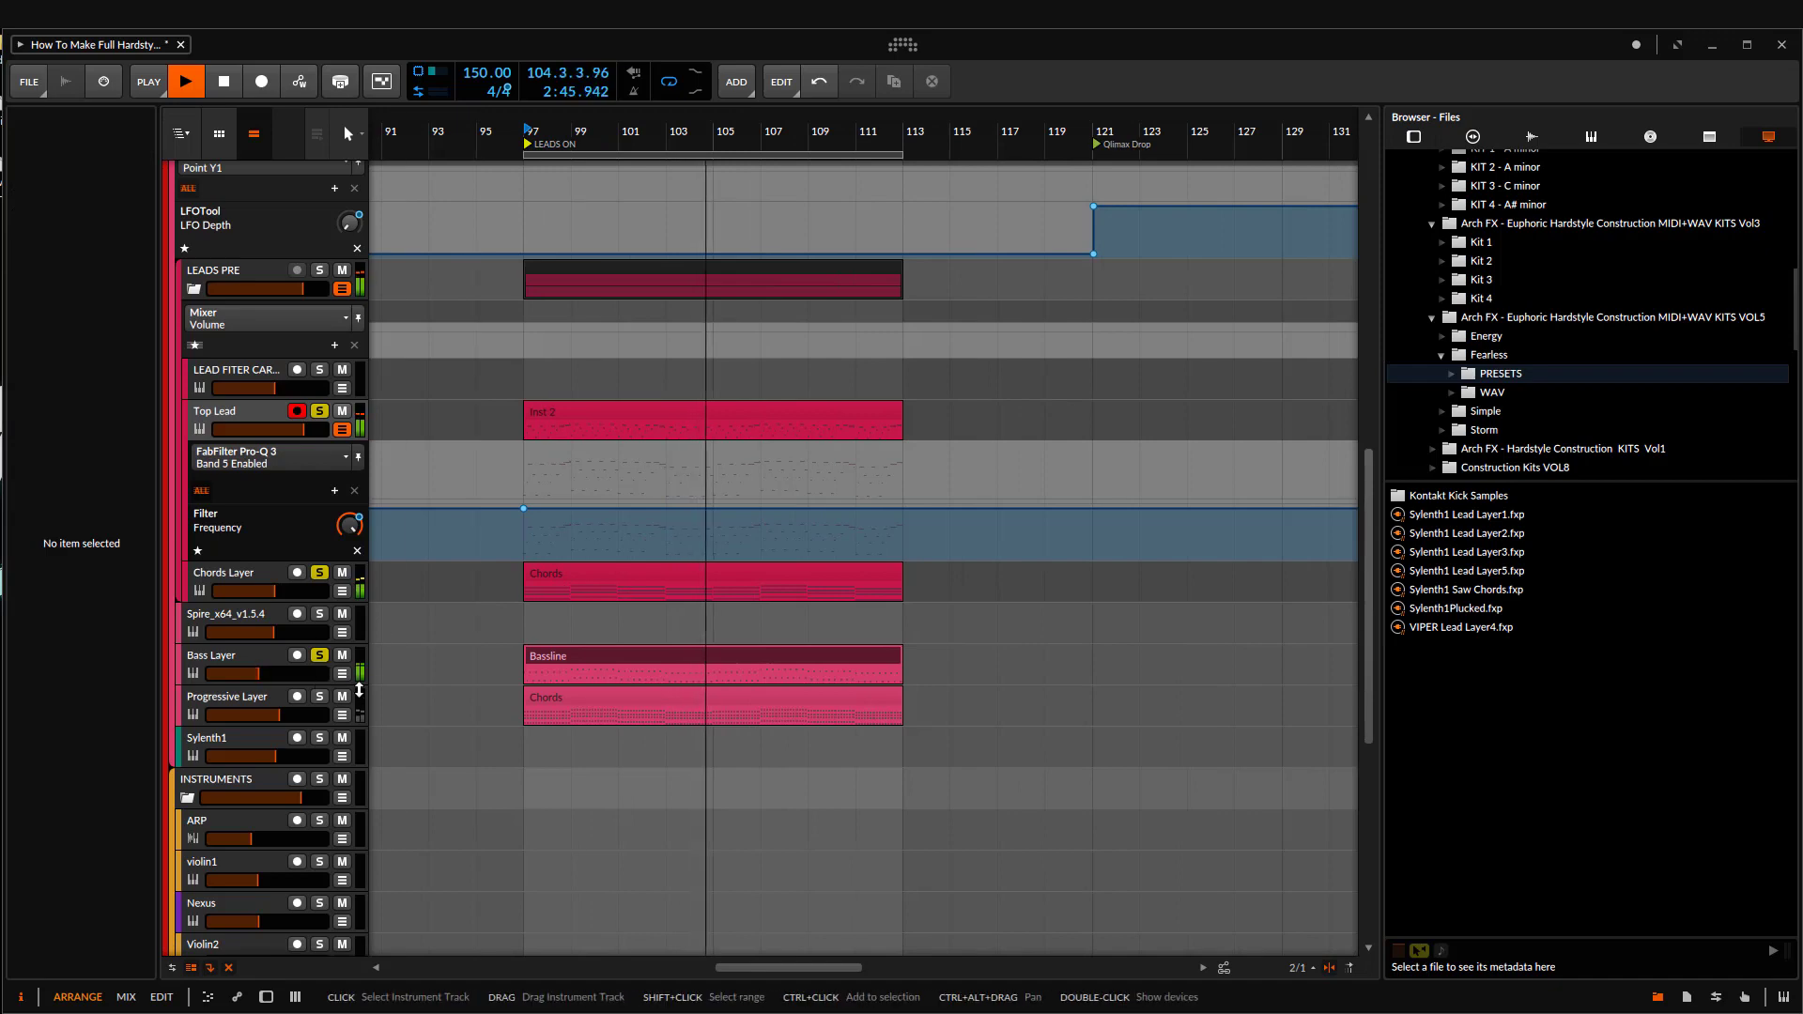
left_click(583, 696)
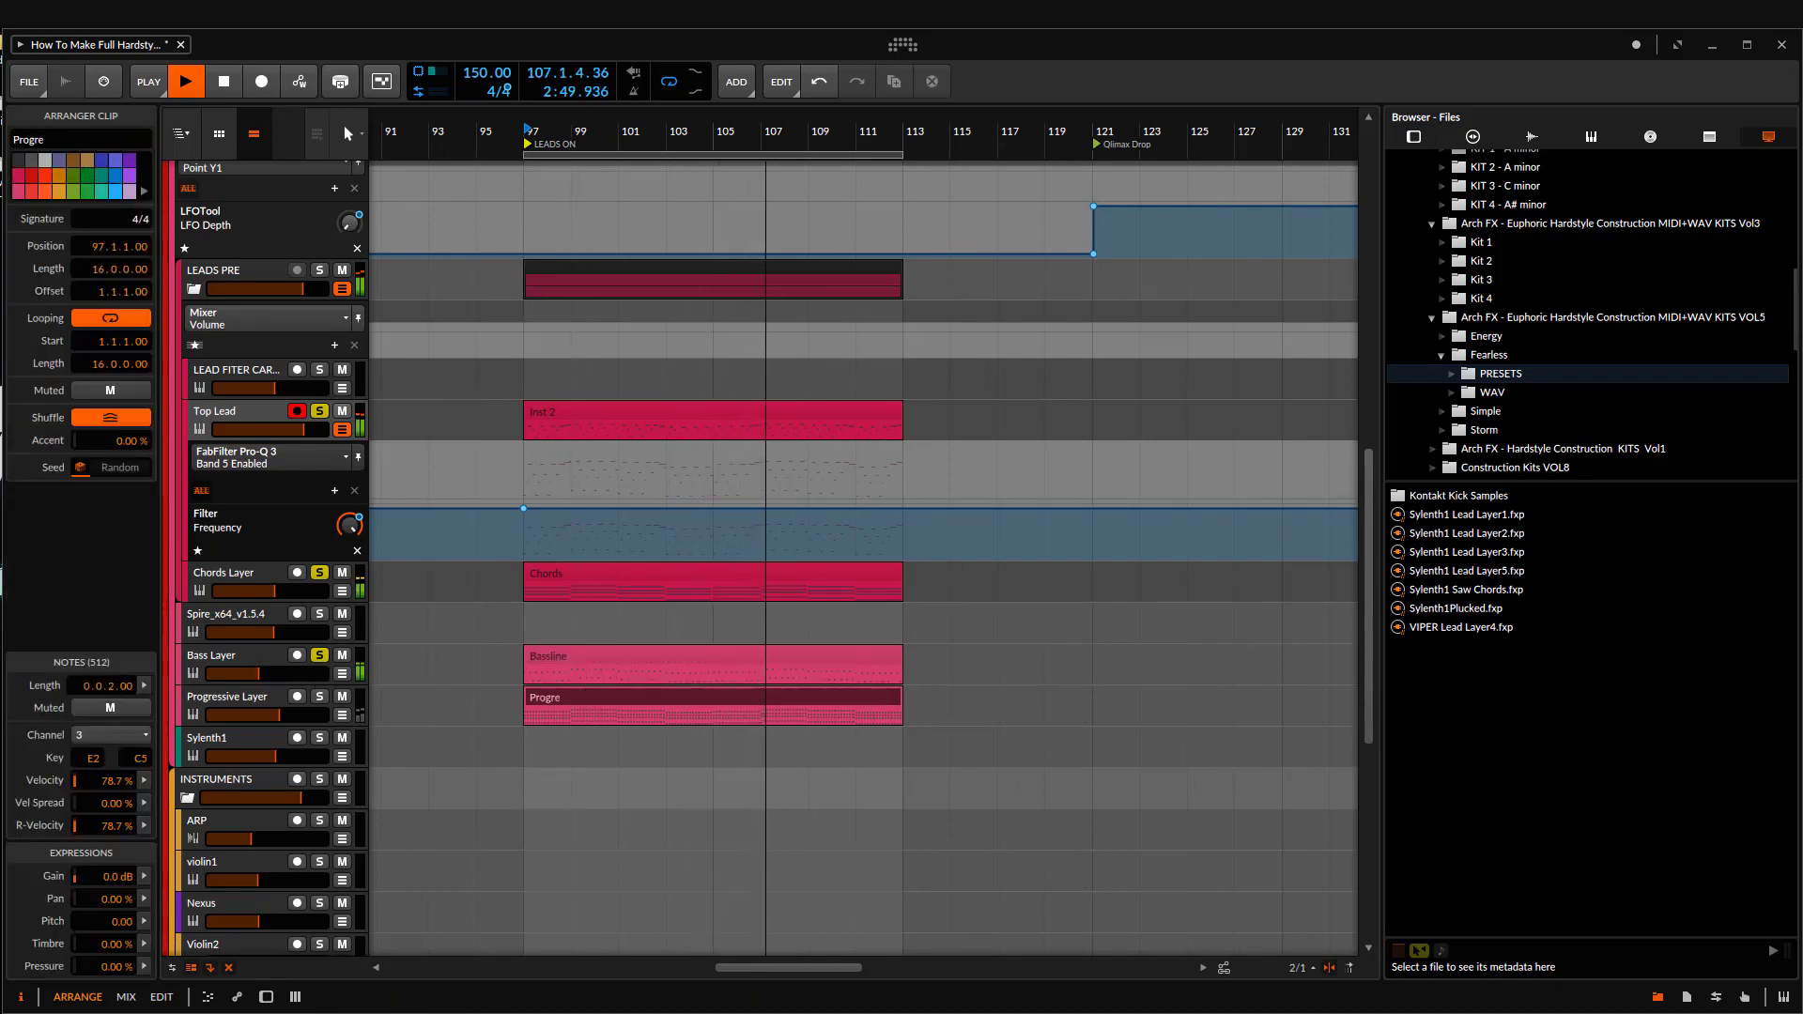
type("Progressive")
key("space")
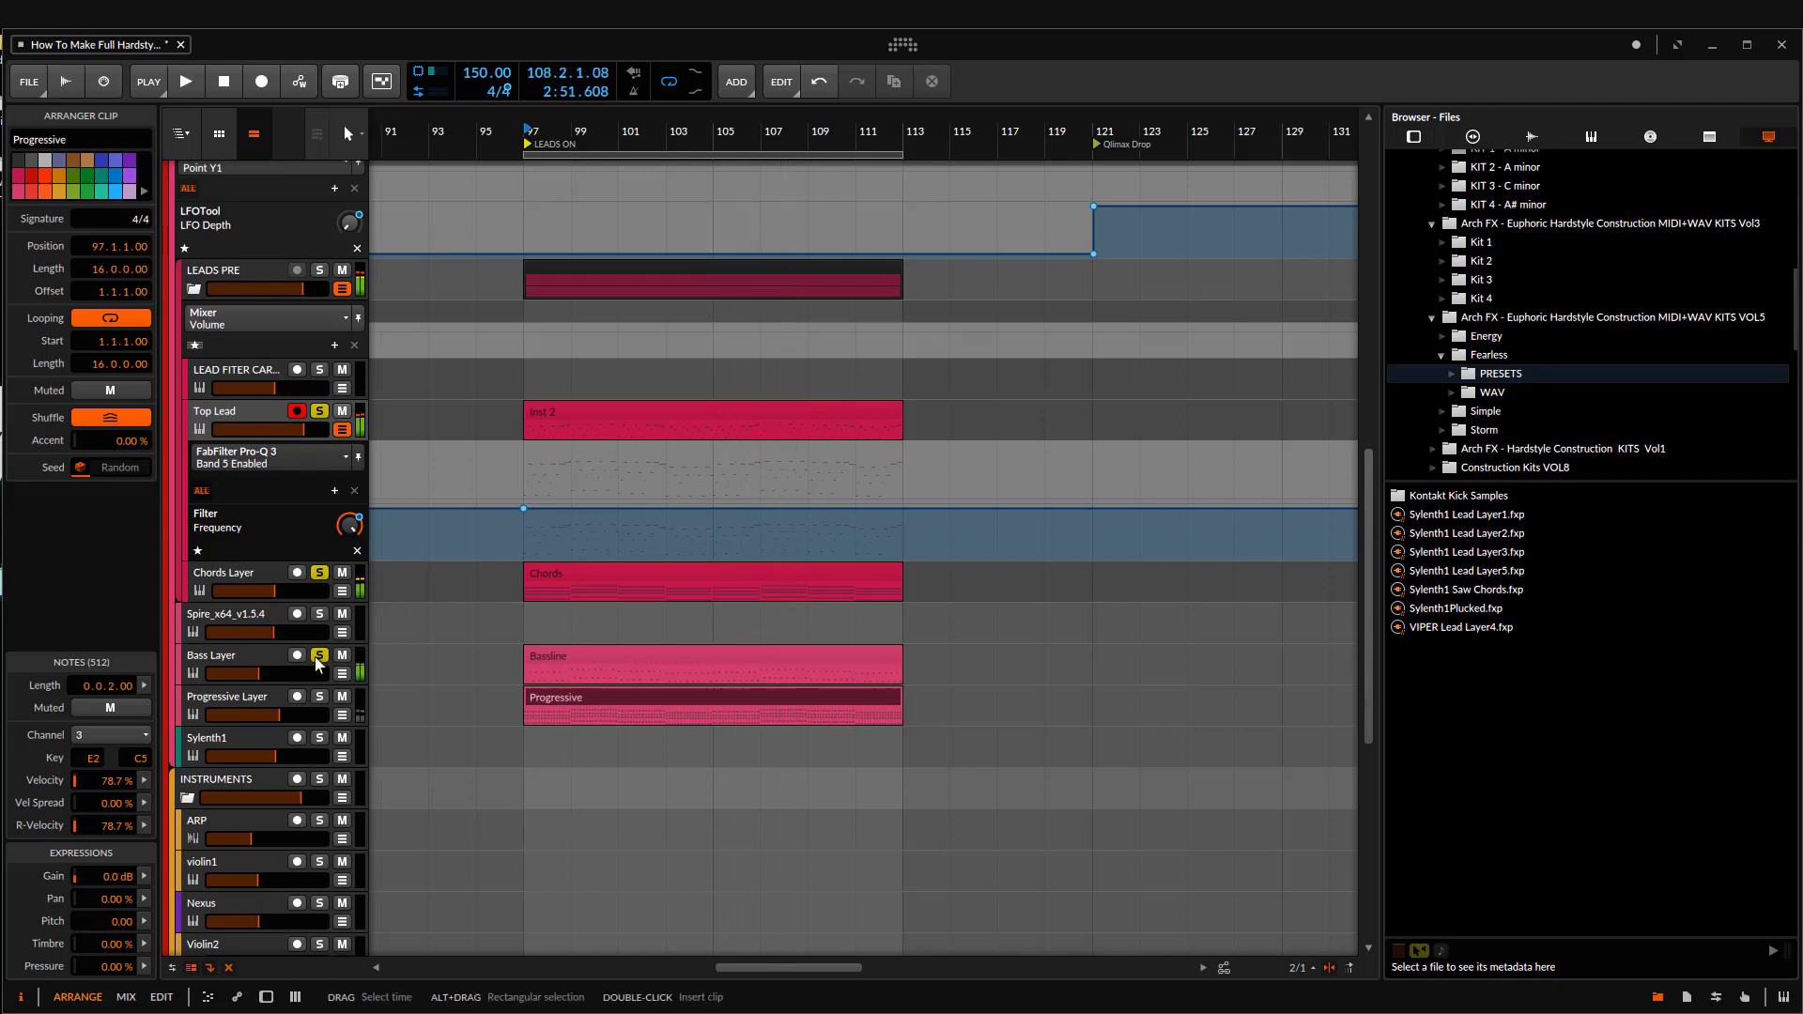
Step: Clear the Top Lead, Chords Layer and Bass Layer solos and set the play start to bar 97
scroll(648, 717, "up", 5)
scroll(742, 718, "down", 7)
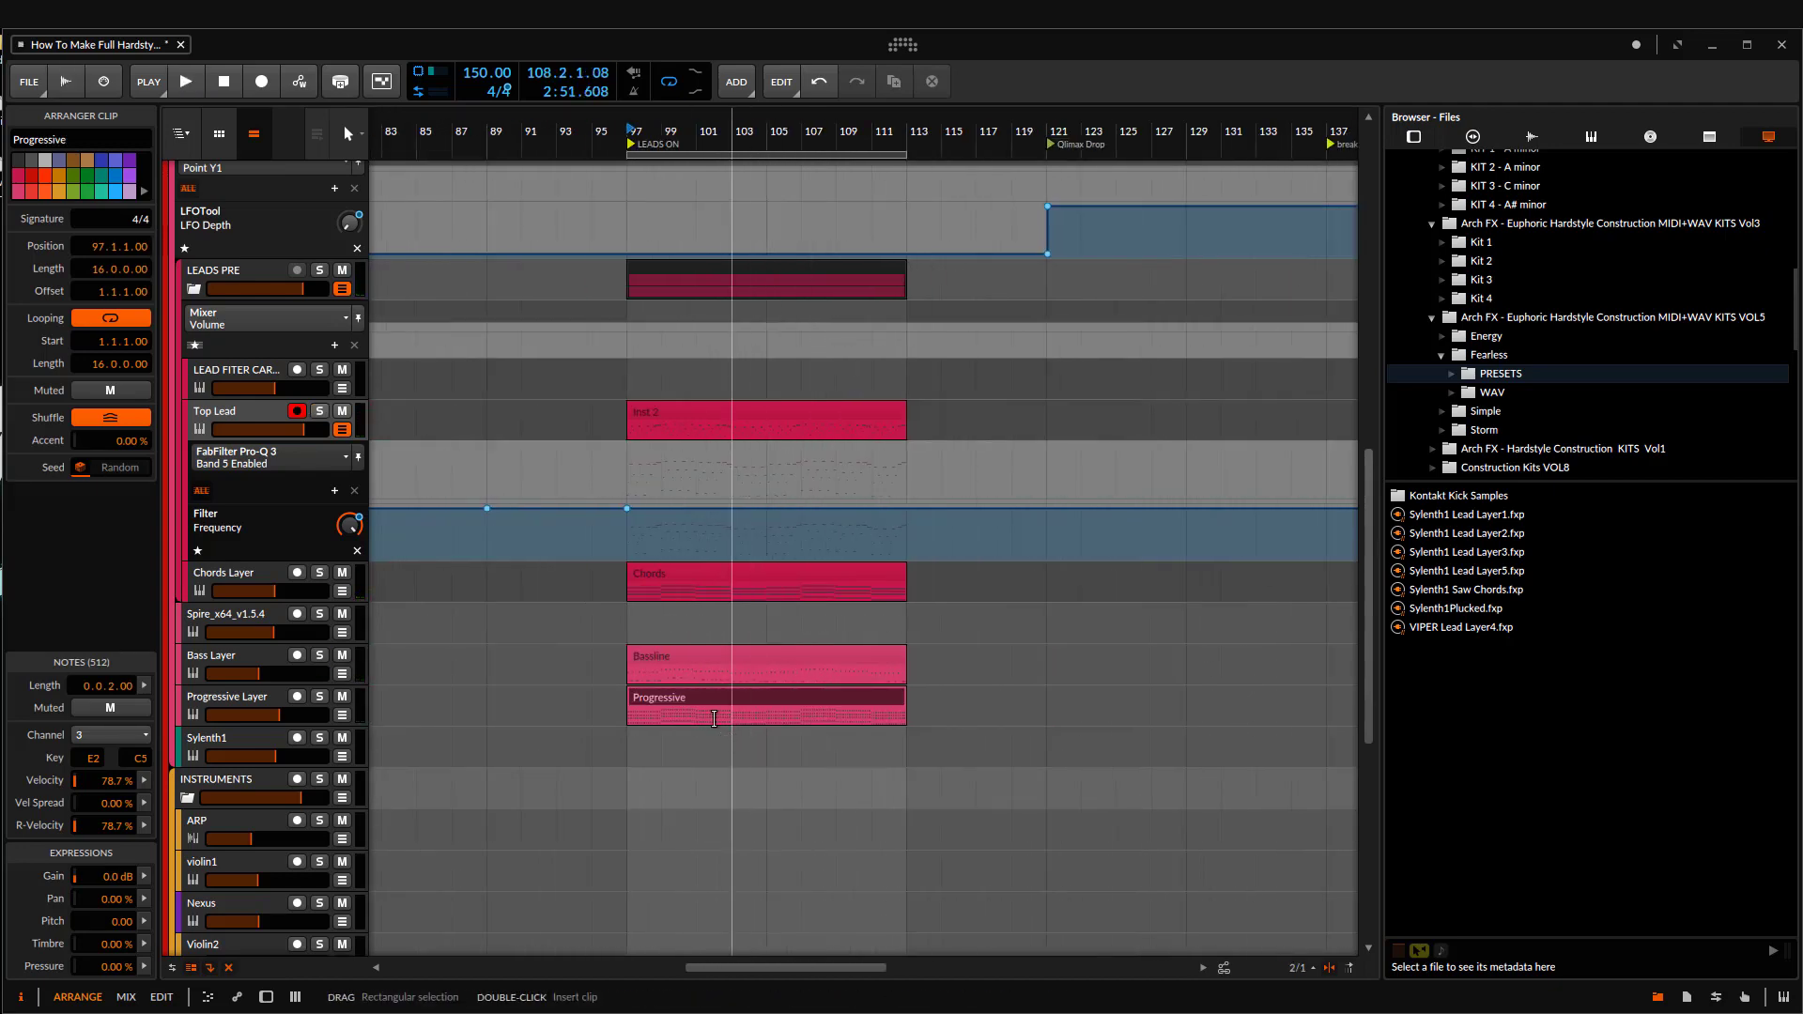
scroll(807, 648, "up", 2)
scroll(709, 631, "up", 4)
scroll(639, 632, "down", 5)
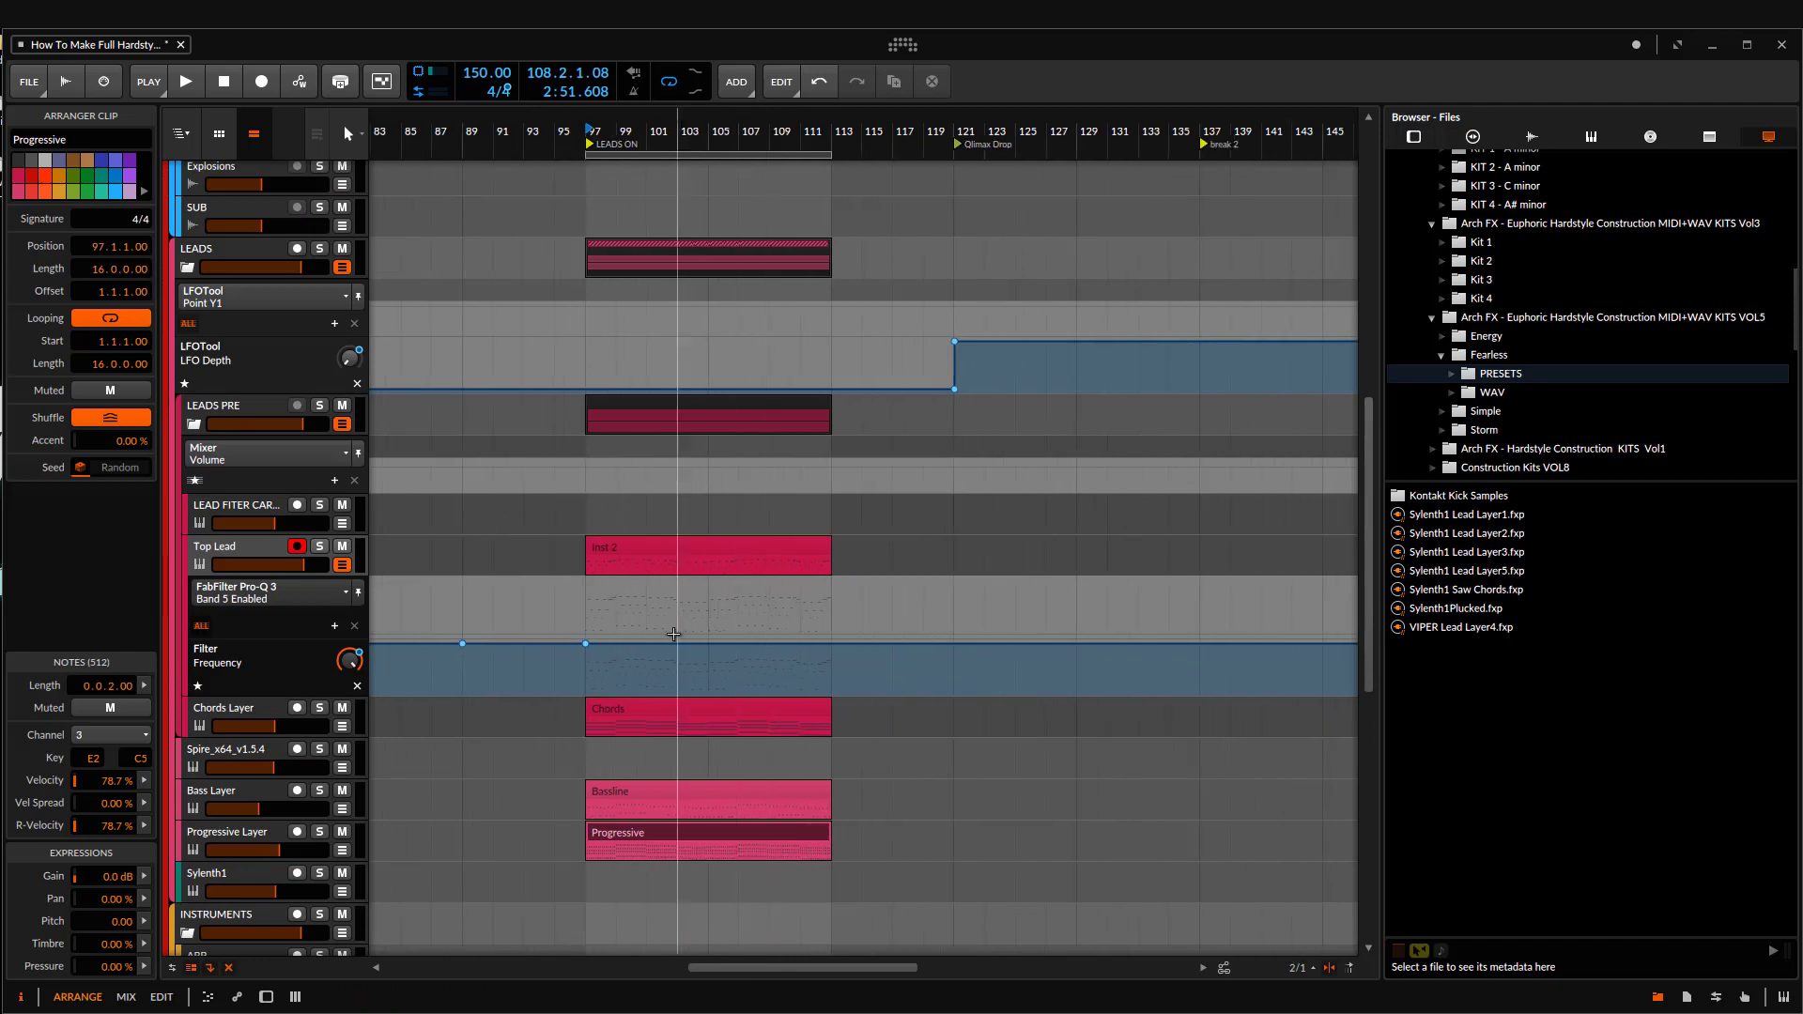
scroll(676, 516, "up", 4)
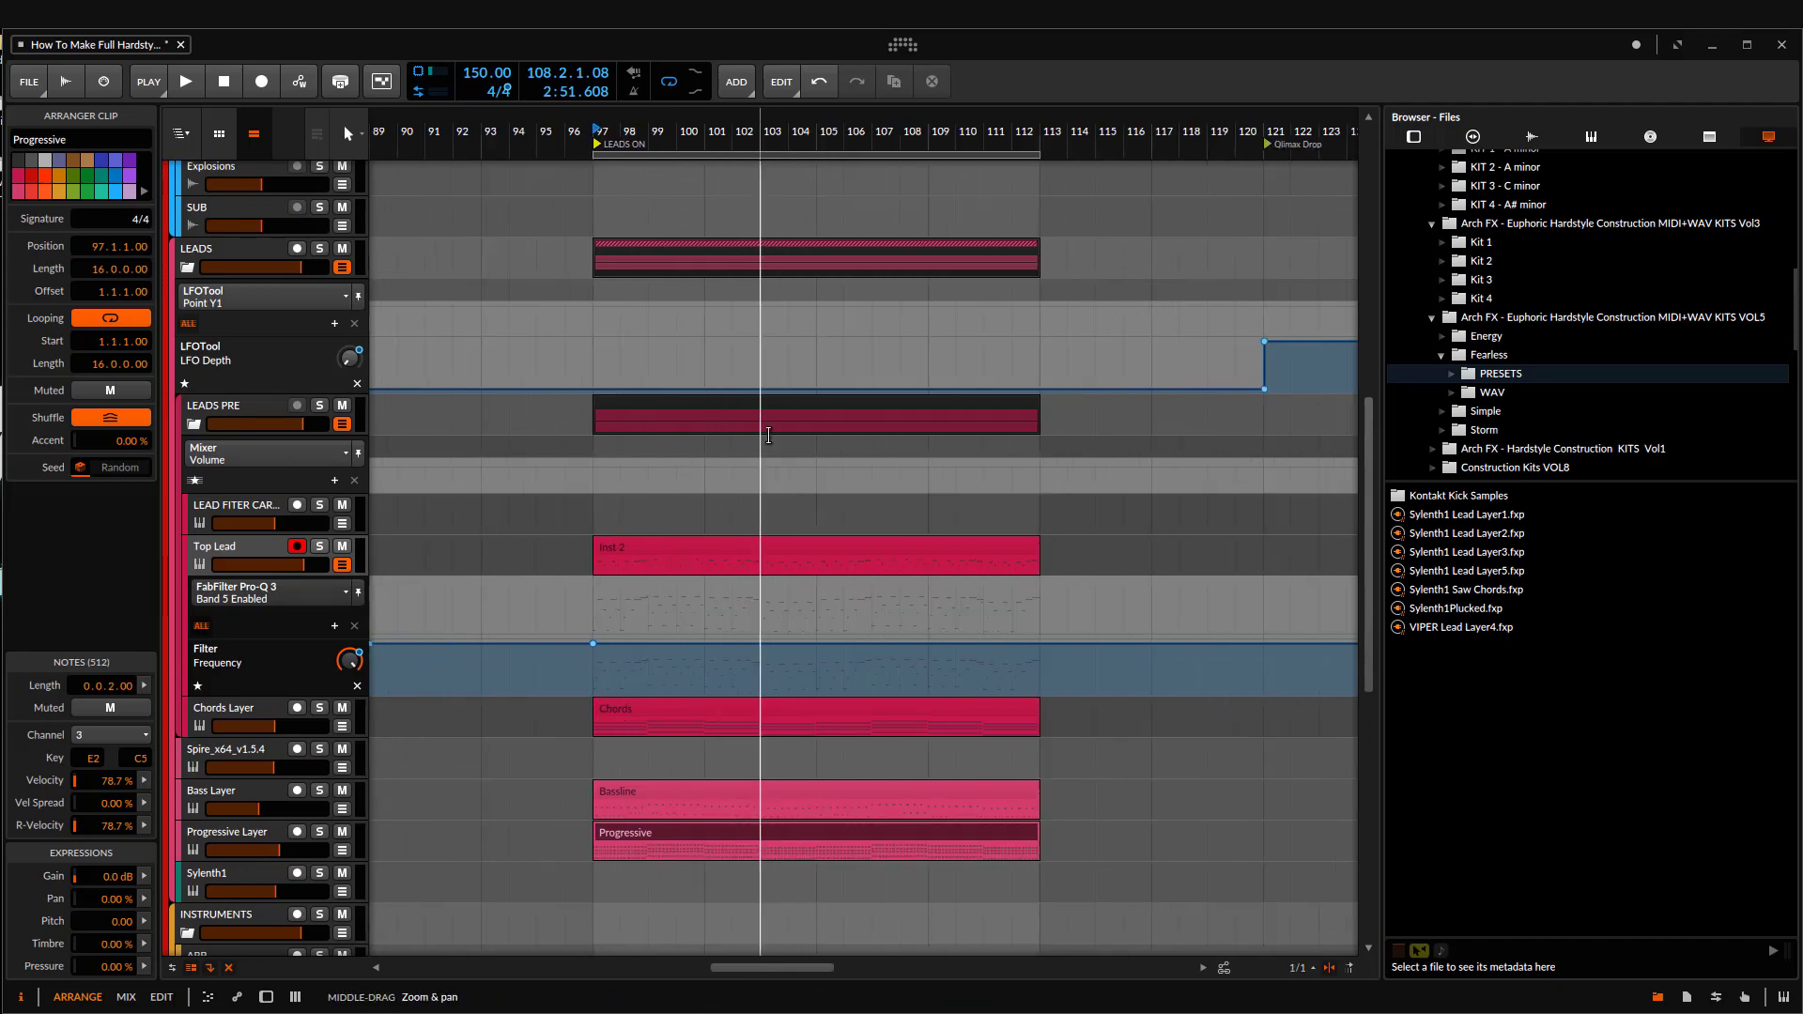
left_click(601, 515)
Step: Look through the tracks in the INSTRUMENTS group, selecting Nexus and violin1
scroll(699, 643, "down", 5)
scroll(712, 647, "down", 7)
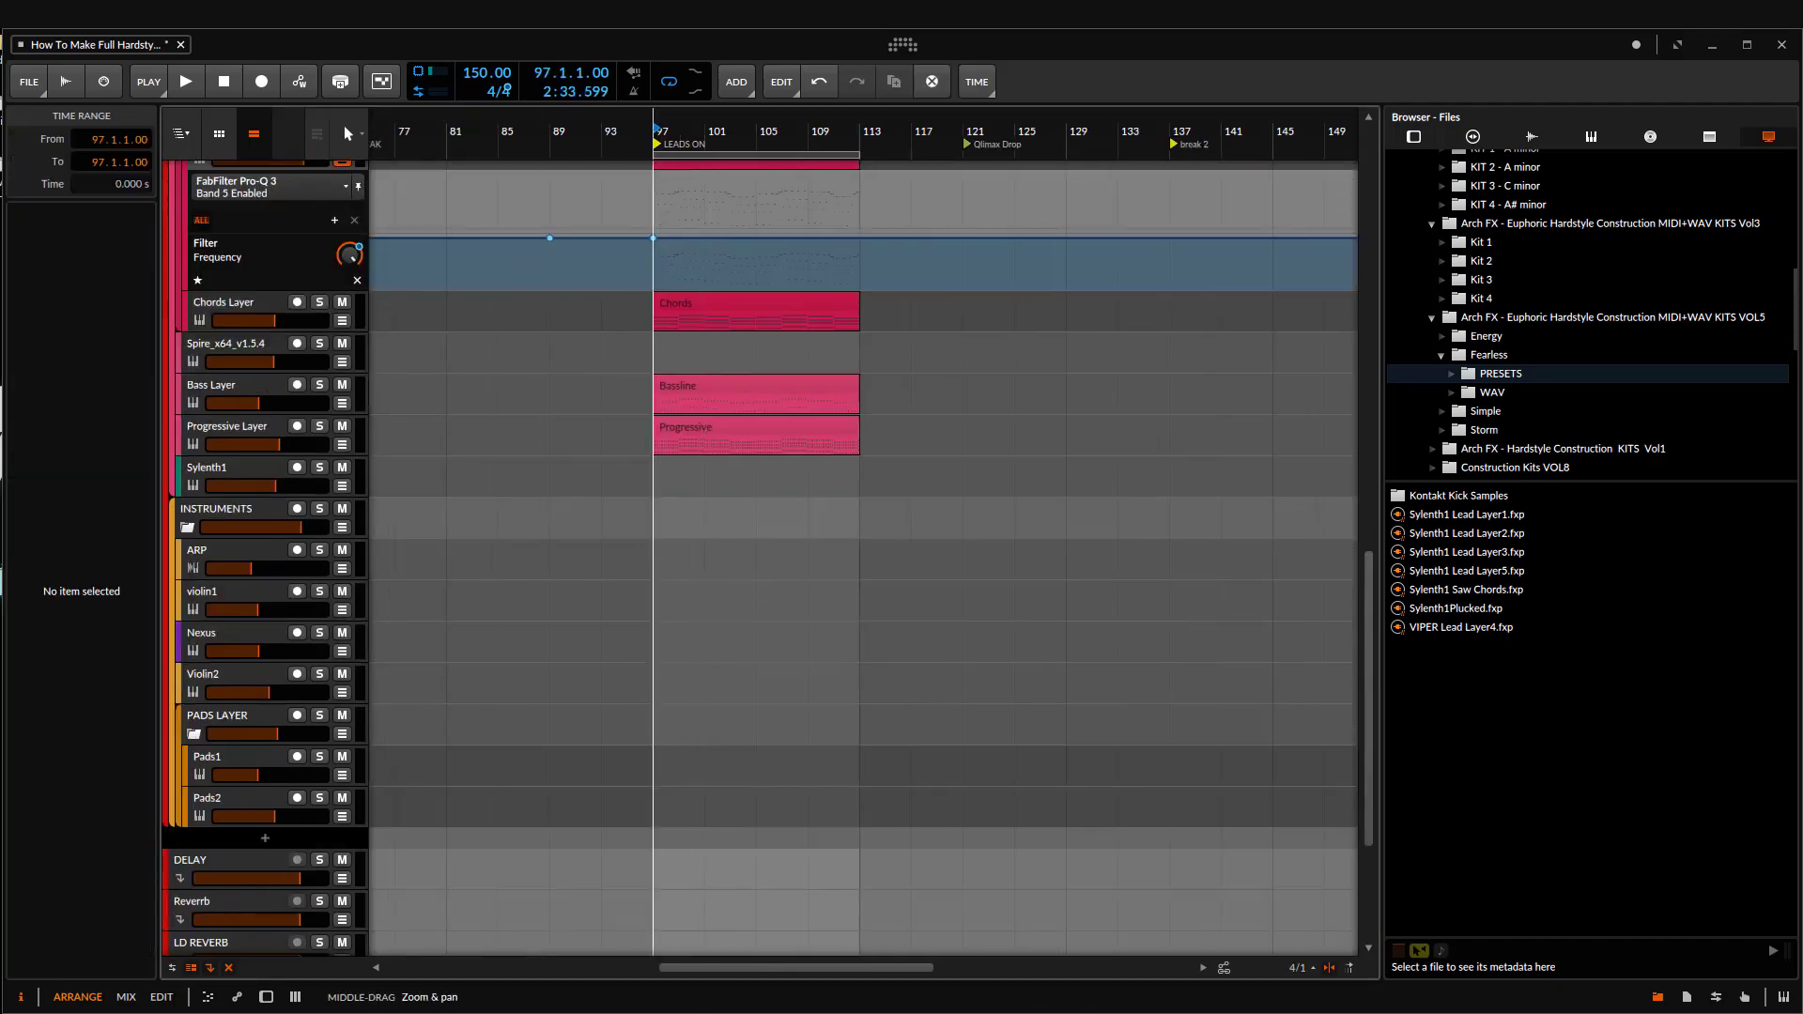
scroll(742, 446, "down", 3)
scroll(263, 648, "up", 1)
left_click(217, 689)
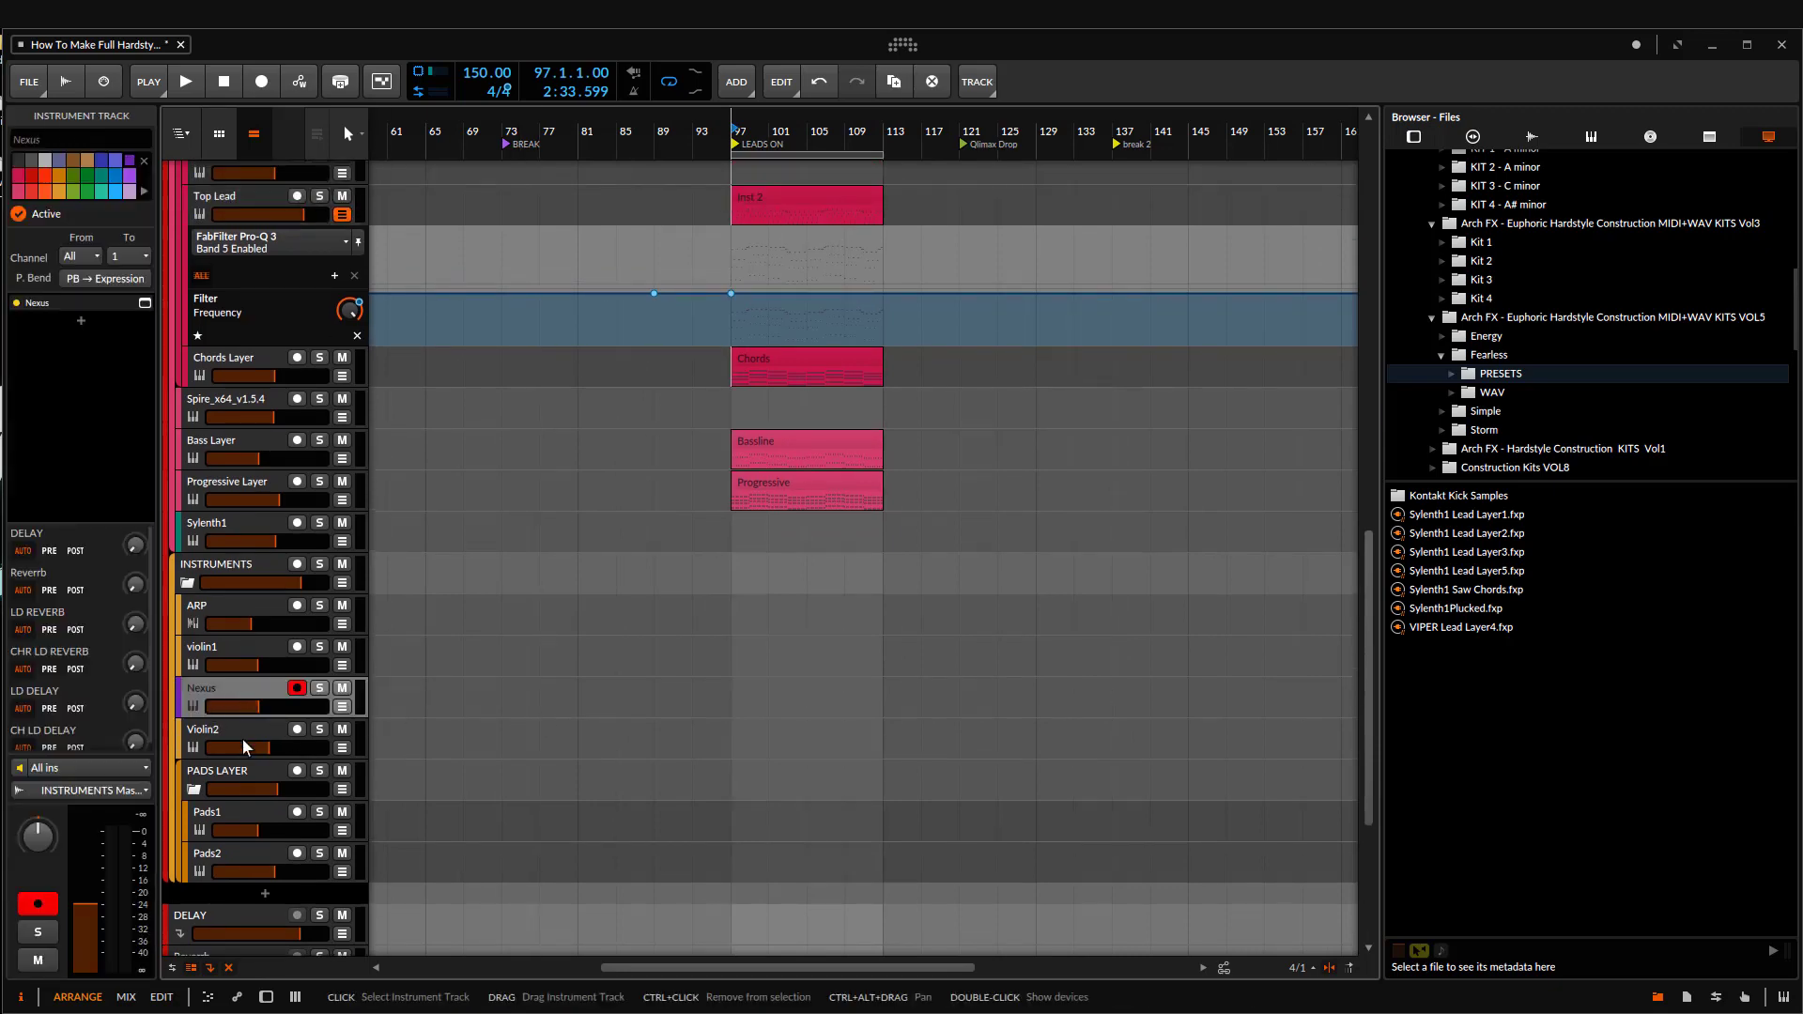
left_click(232, 650)
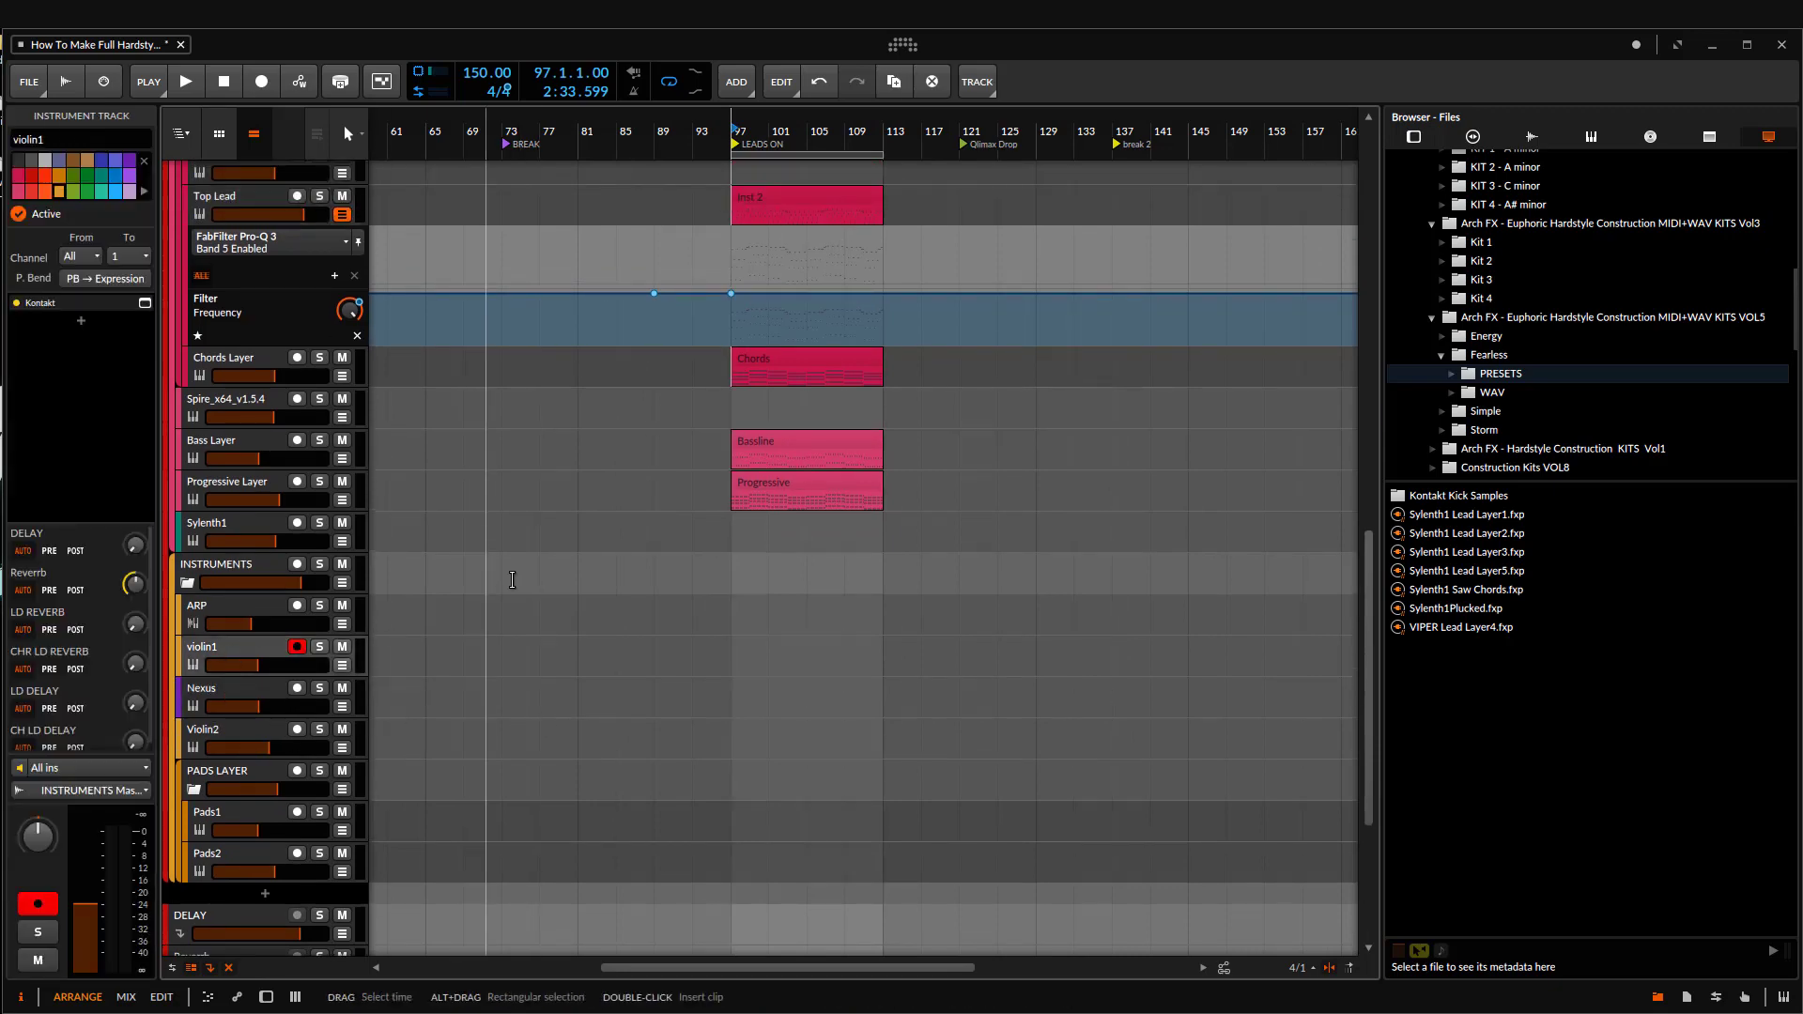
scroll(743, 469, "up", 2)
scroll(788, 490, "down", 4)
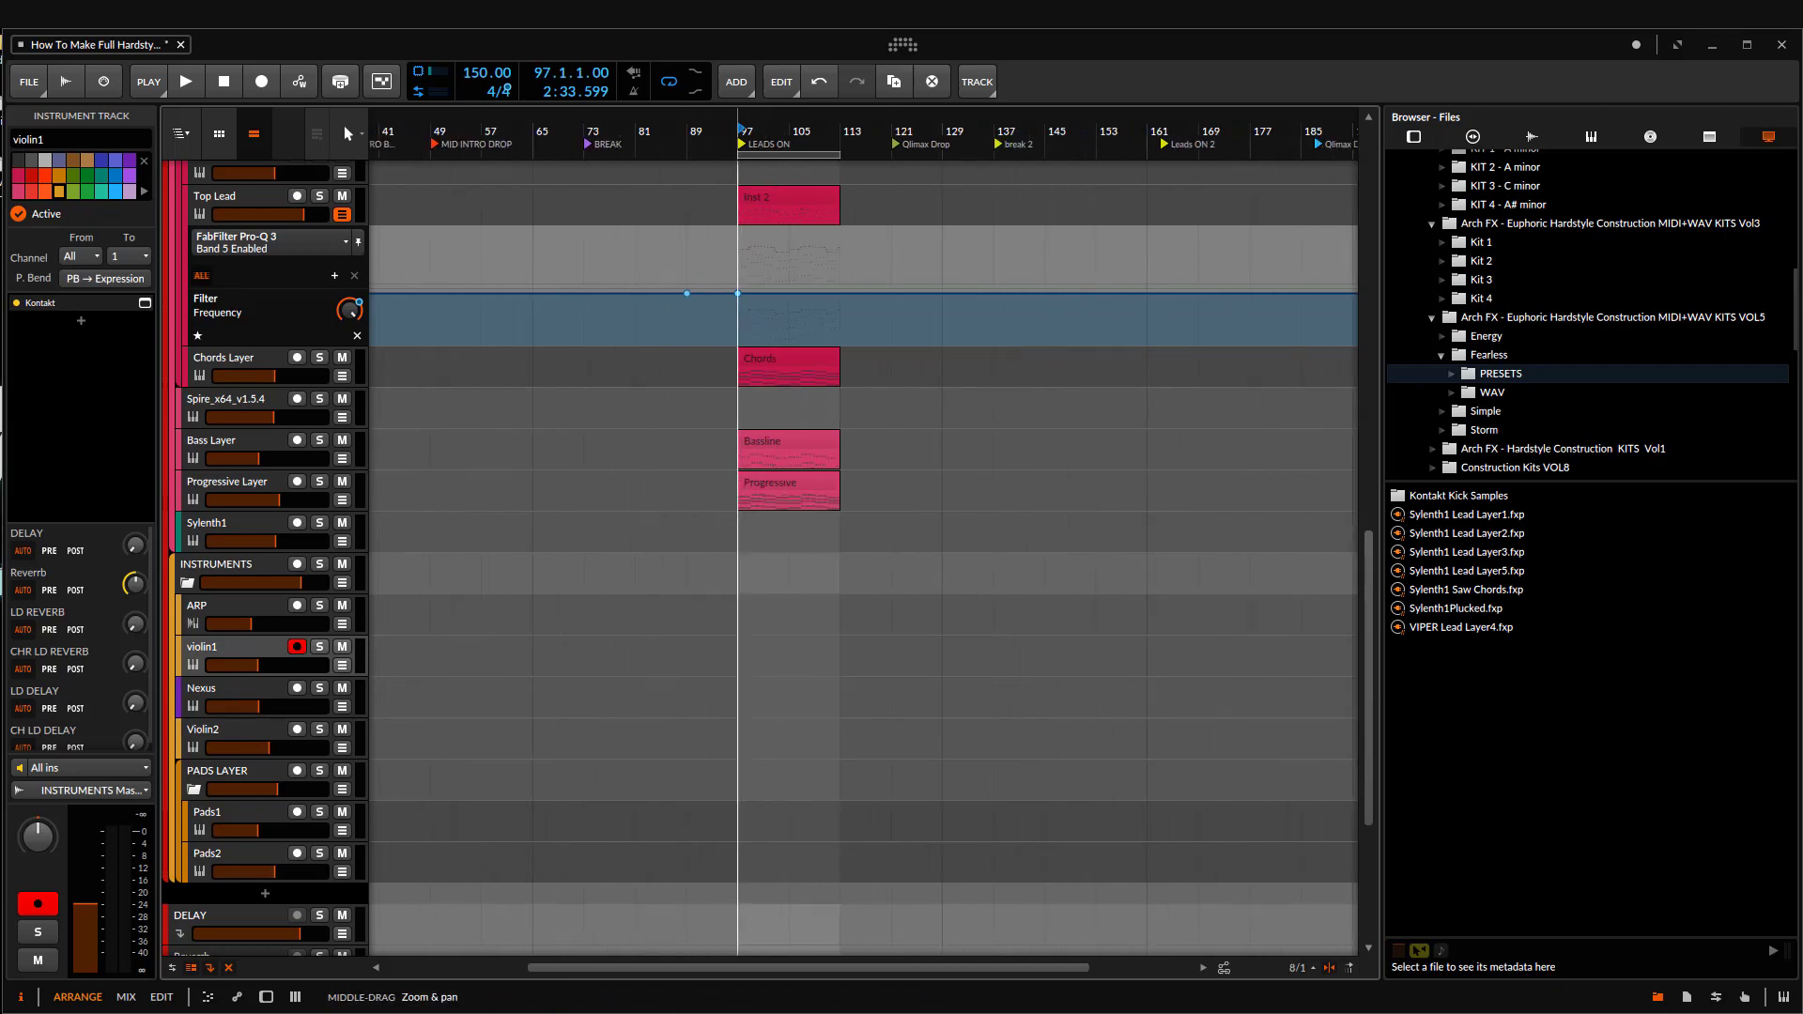
Step: Play all the layers from bar 97, lower Top Lead's Filter Frequency automation point there to 1.02 kHz, and stop playback
left_click(796, 484)
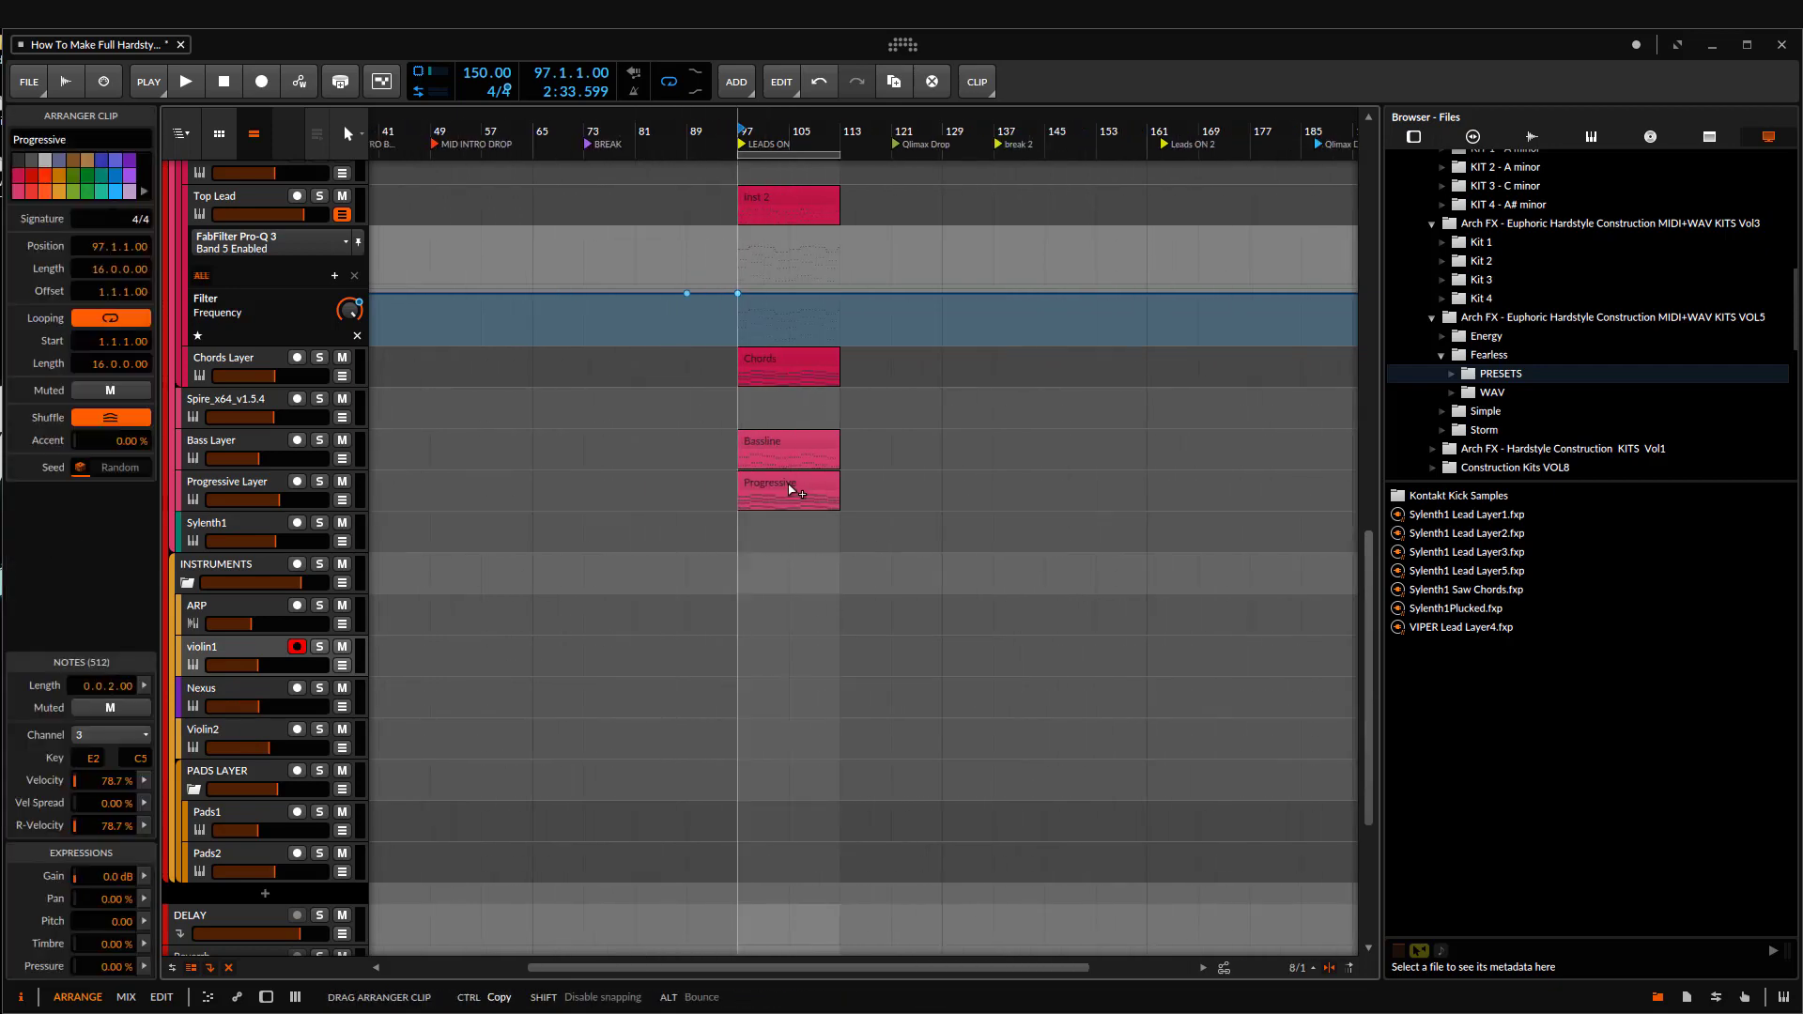
scroll(776, 507, "up", 6)
key("space")
scroll(850, 535, "up", 2)
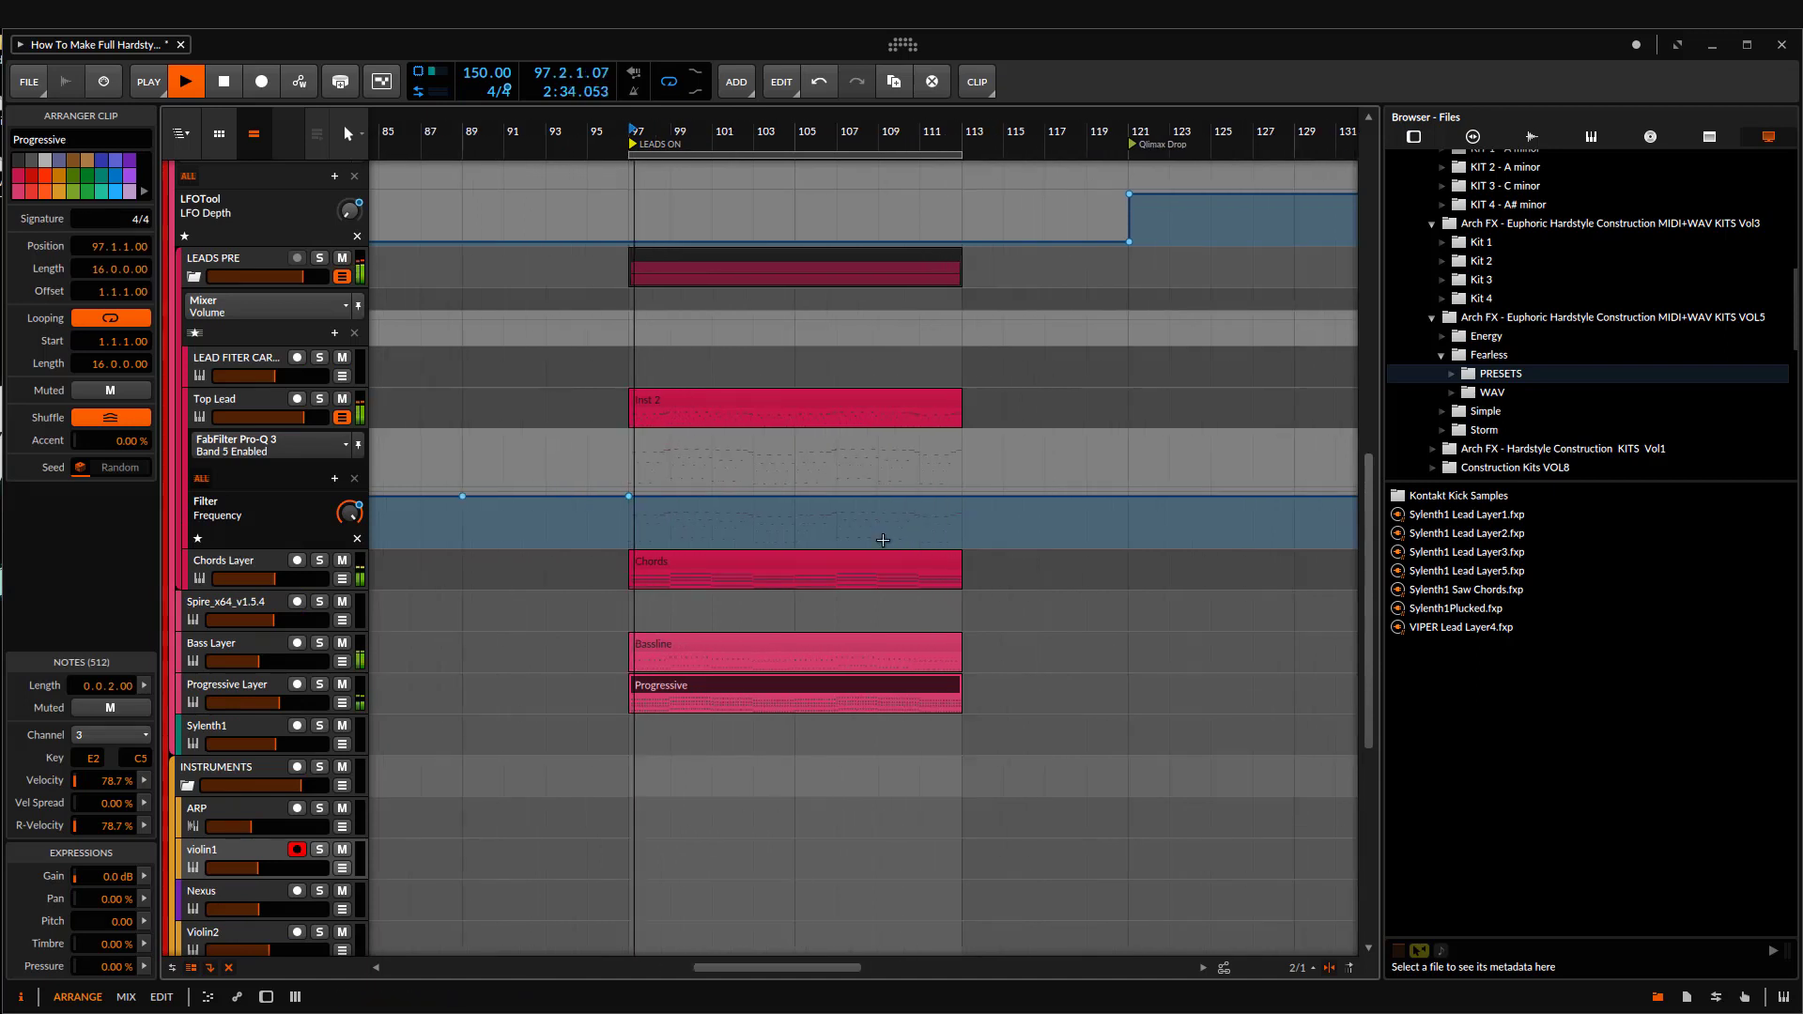
left_click_drag(629, 496, 628, 516)
key("space")
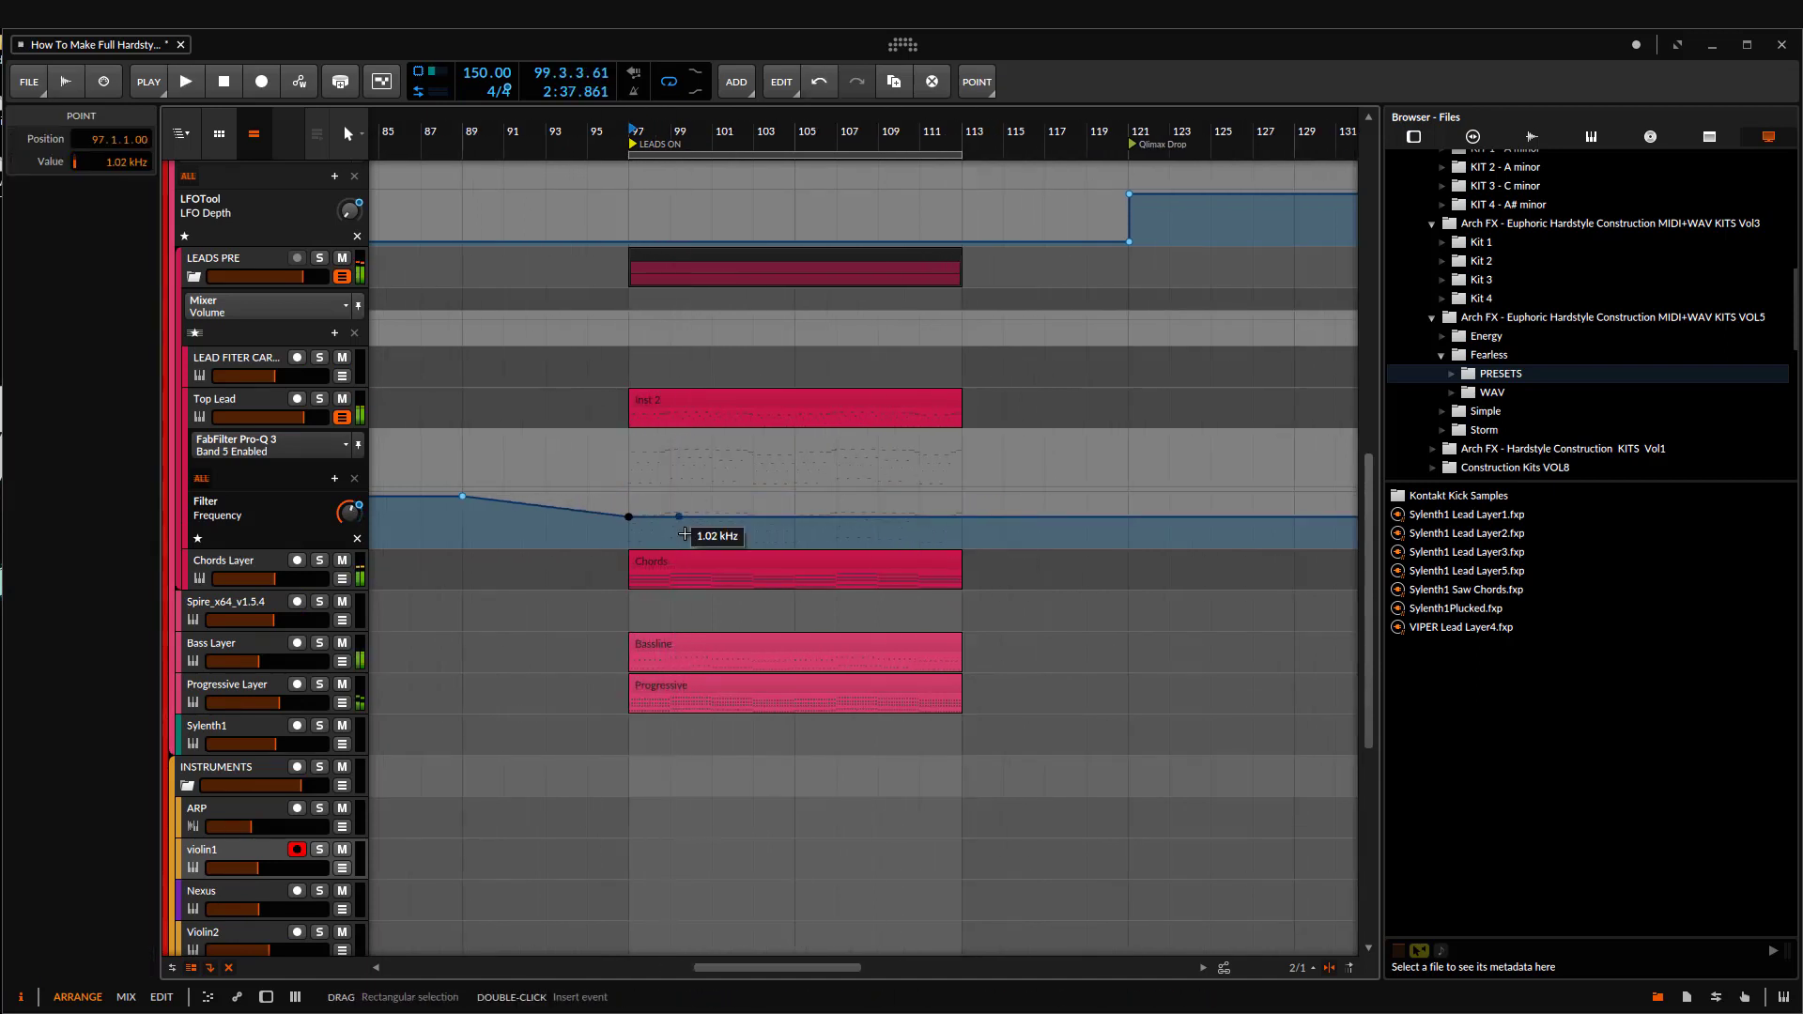
Step: Try to move the LEADS PRE clips earlier so that they start at bar 89
left_click(691, 567)
scroll(691, 568, "down", 3)
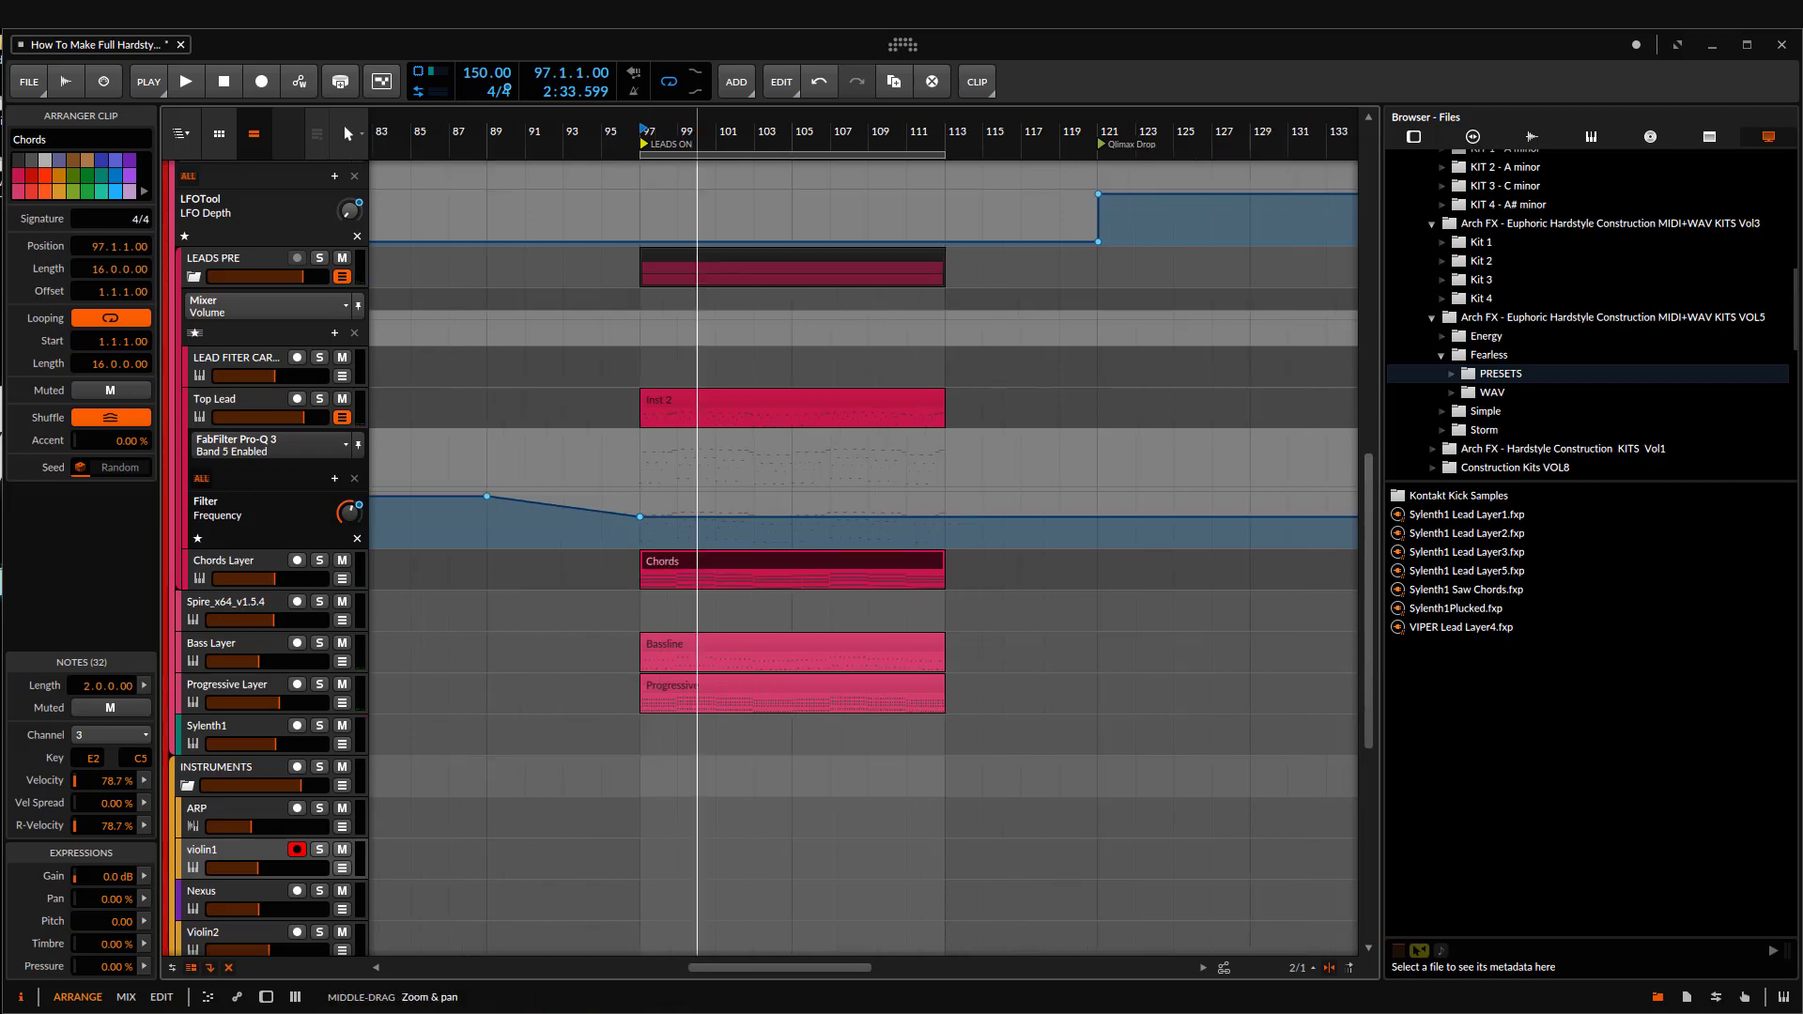
scroll(763, 451, "up", 3)
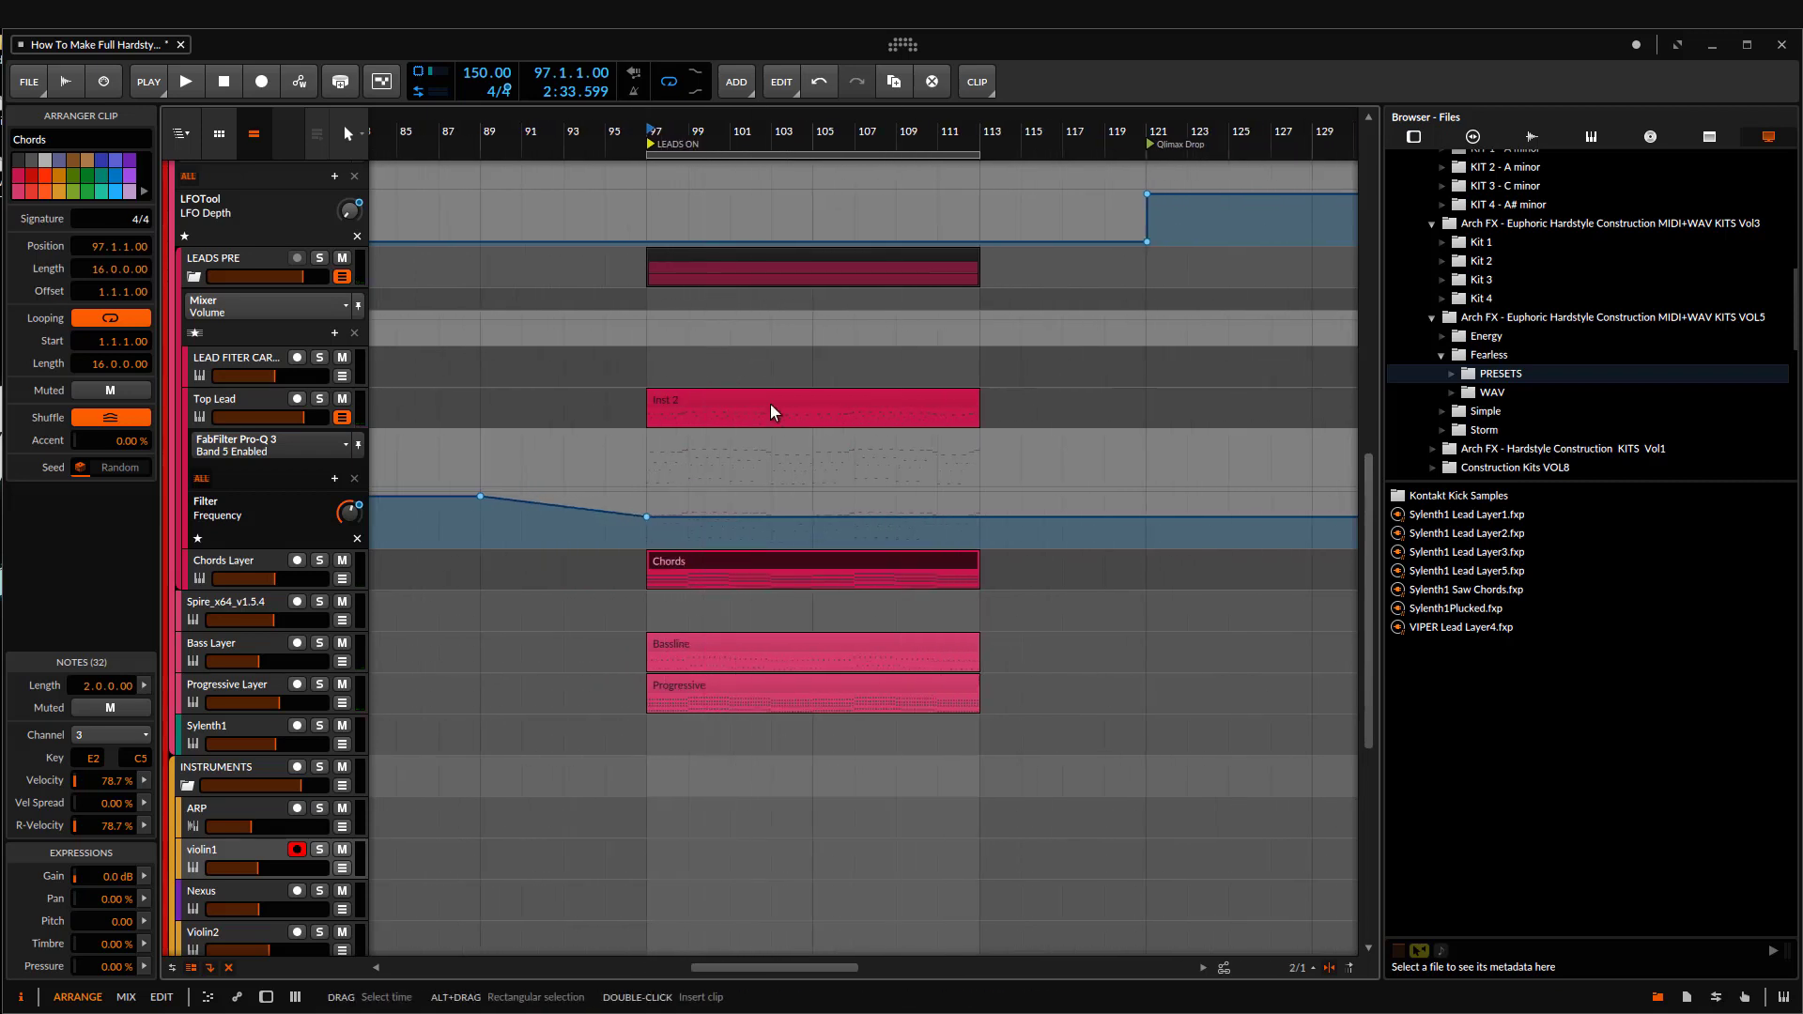
scroll(830, 410, "up", 1)
scroll(889, 390, "down", 4)
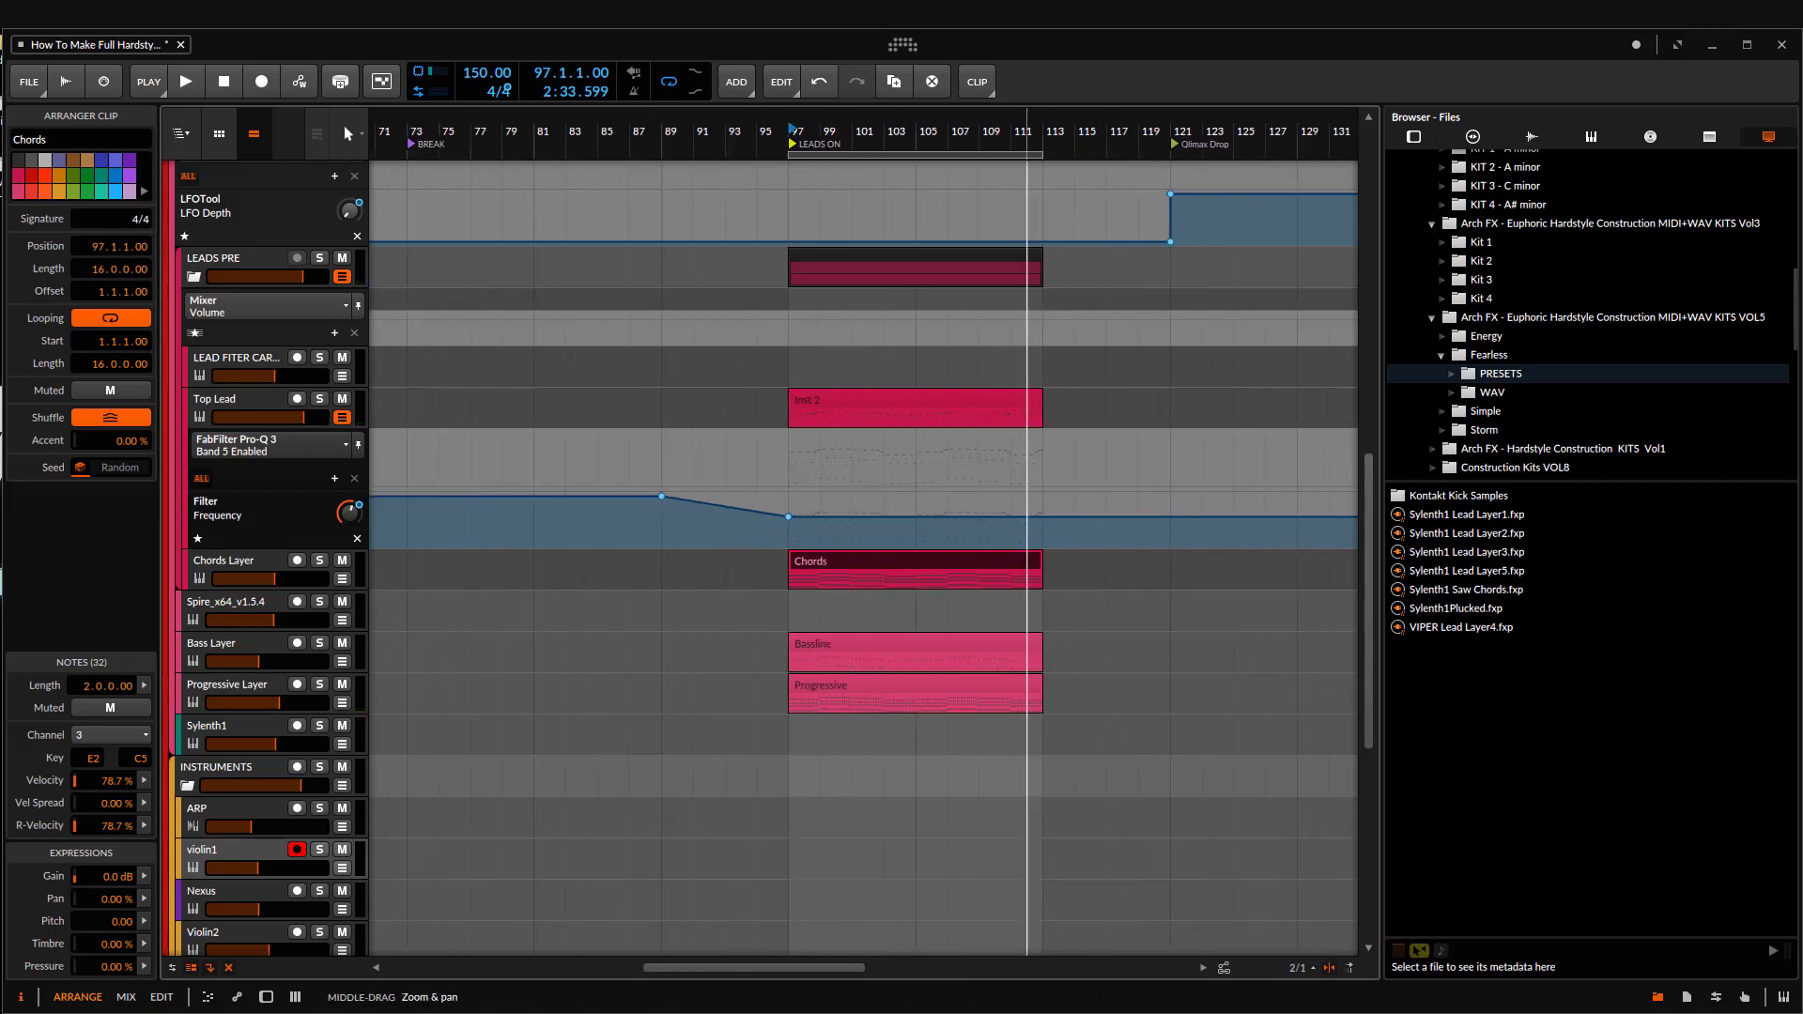
left_click(928, 261, "ctrl")
scroll(950, 394, "up", 1)
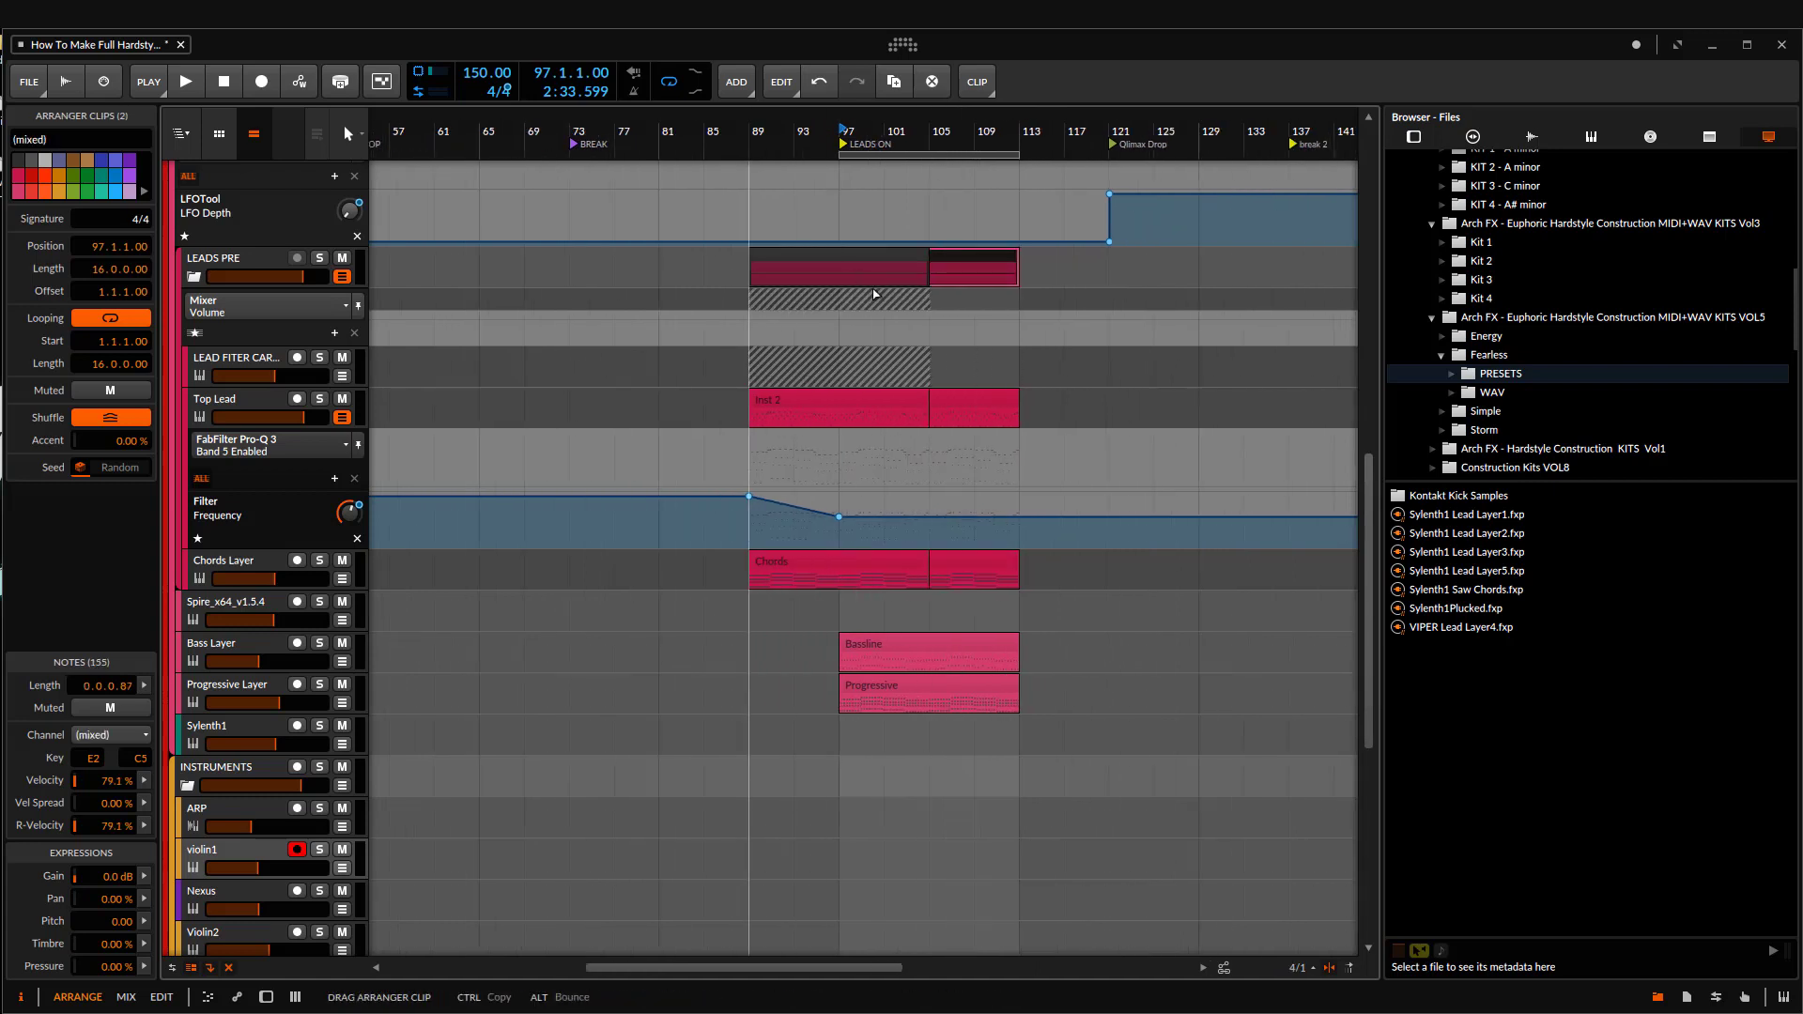
scroll(939, 404, "up", 5)
scroll(892, 413, "down", 4)
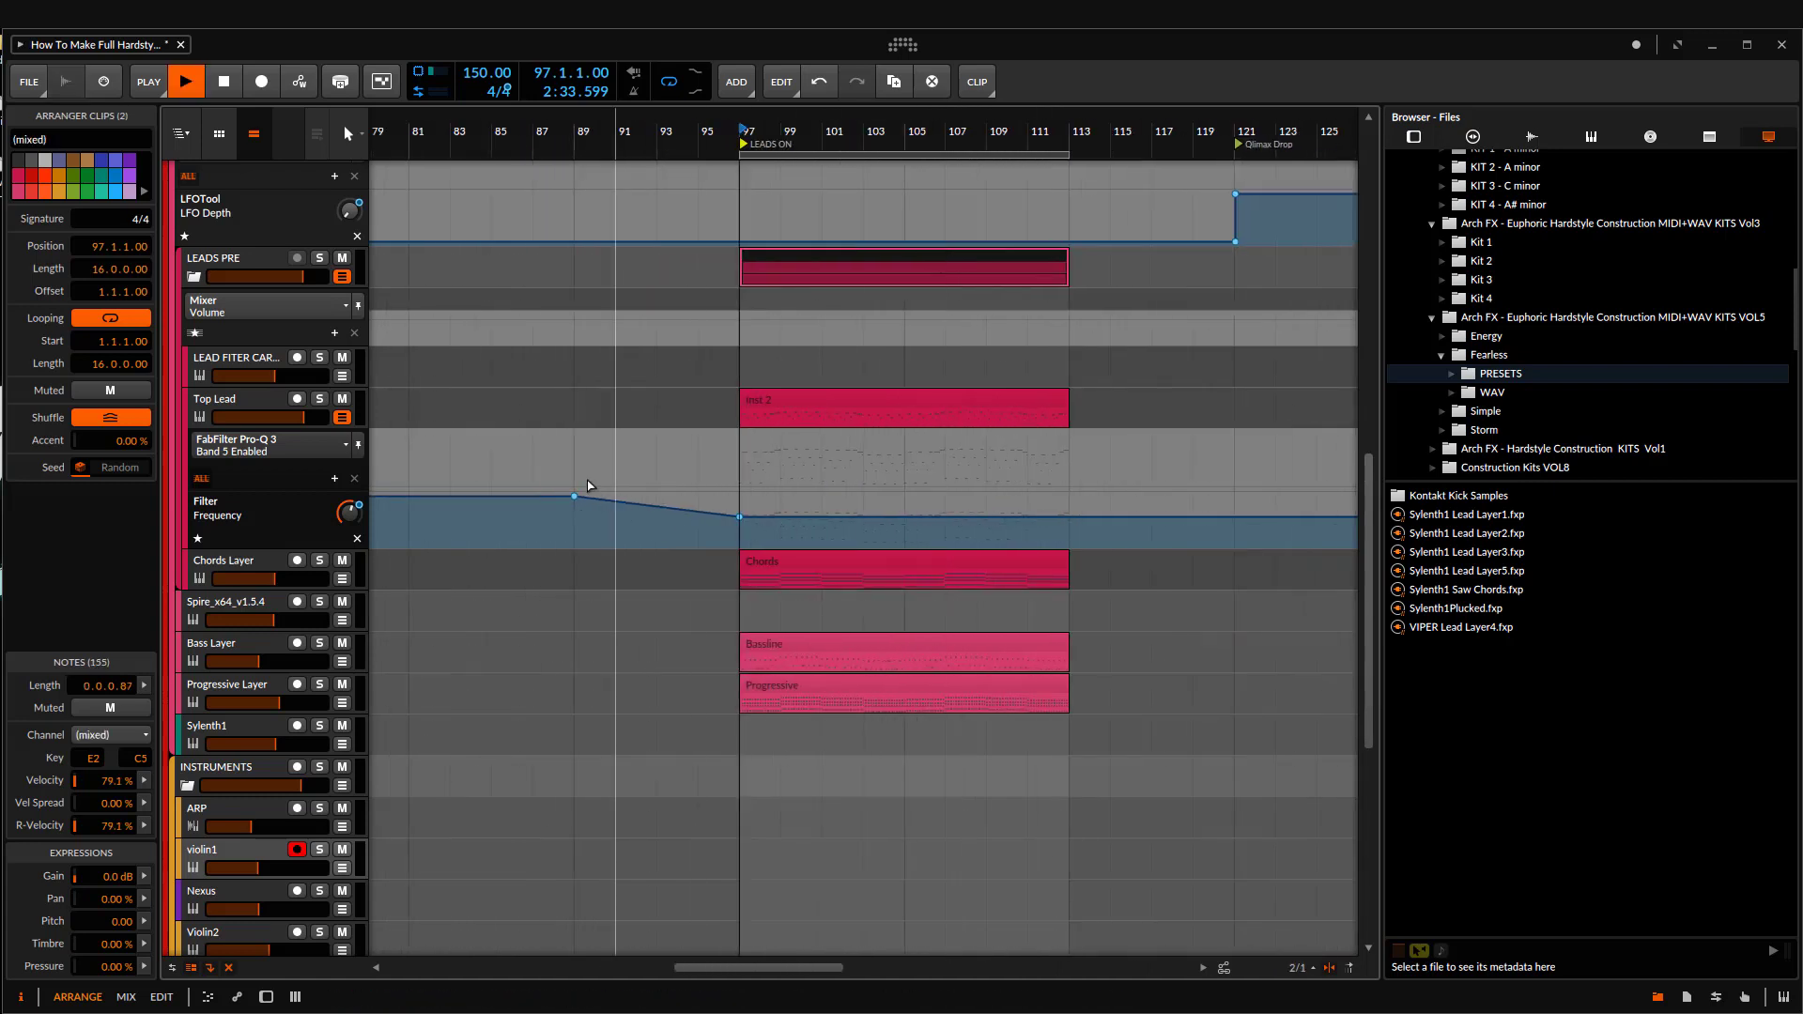
Step: Play from bar 97 and add a Filter Frequency automation point of 19.9 kHz at bar 105 on Top Lead
key("space")
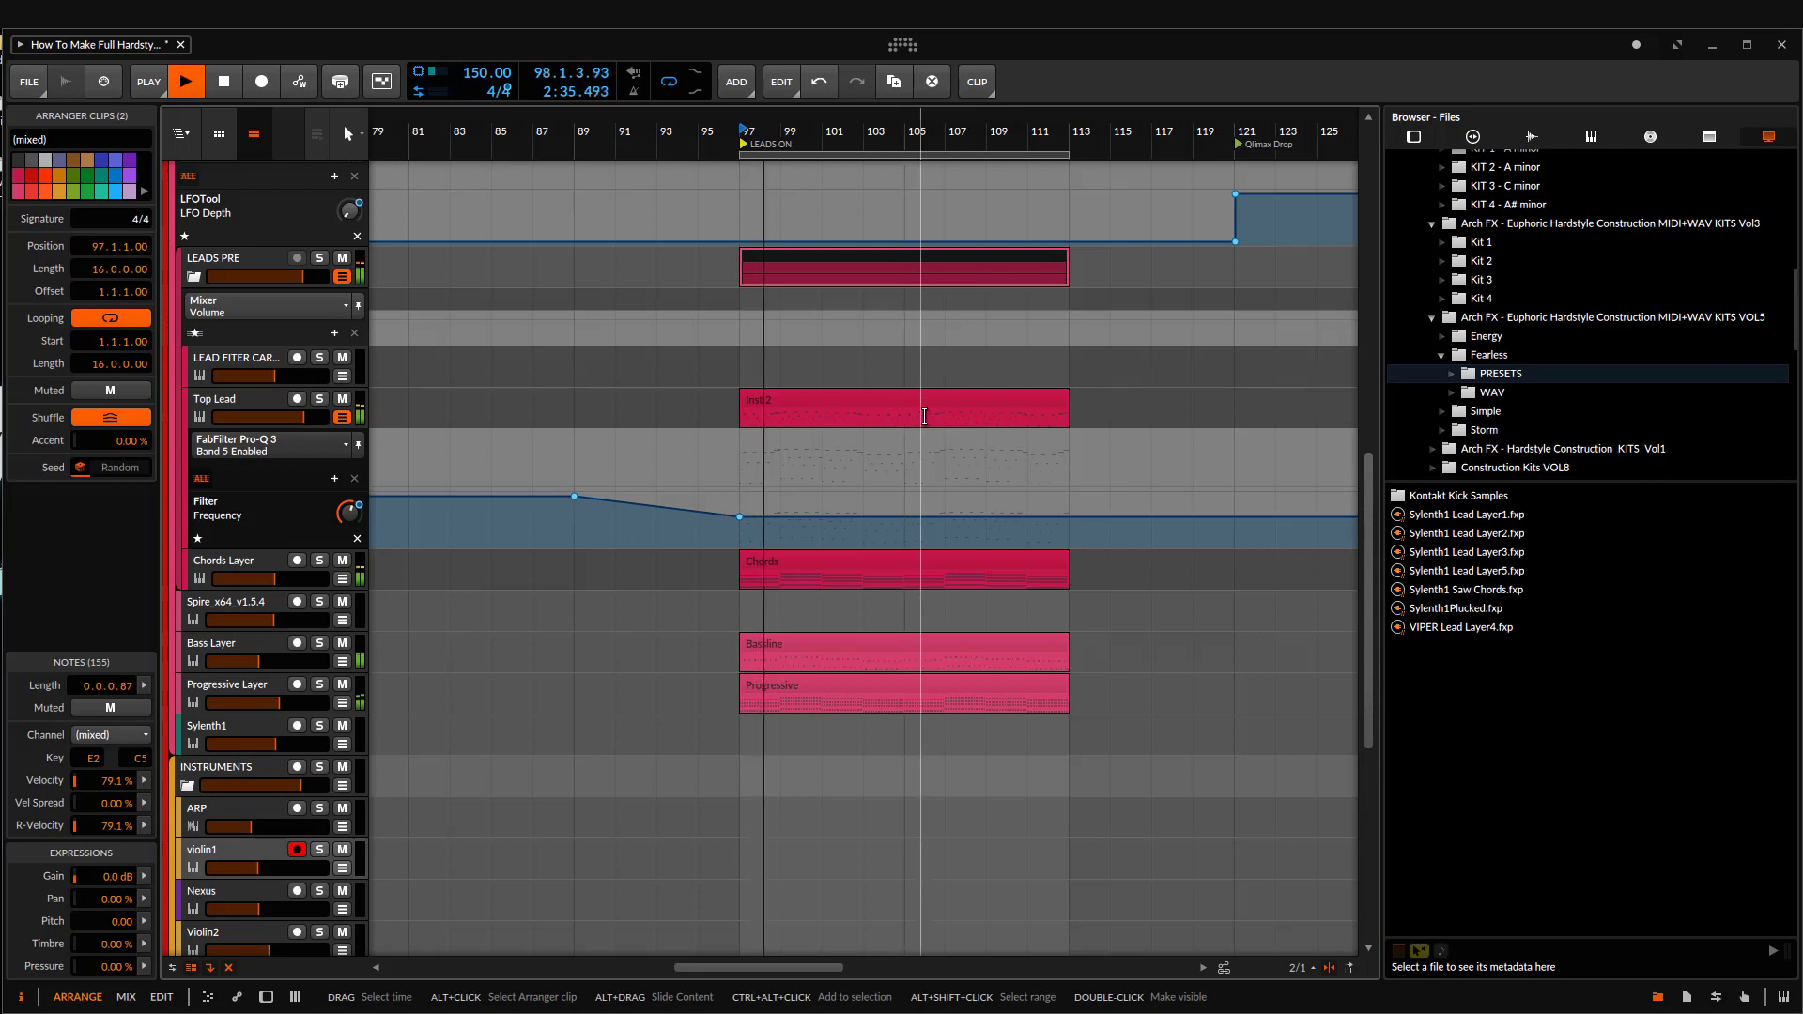
scroll(911, 495, "up", 2)
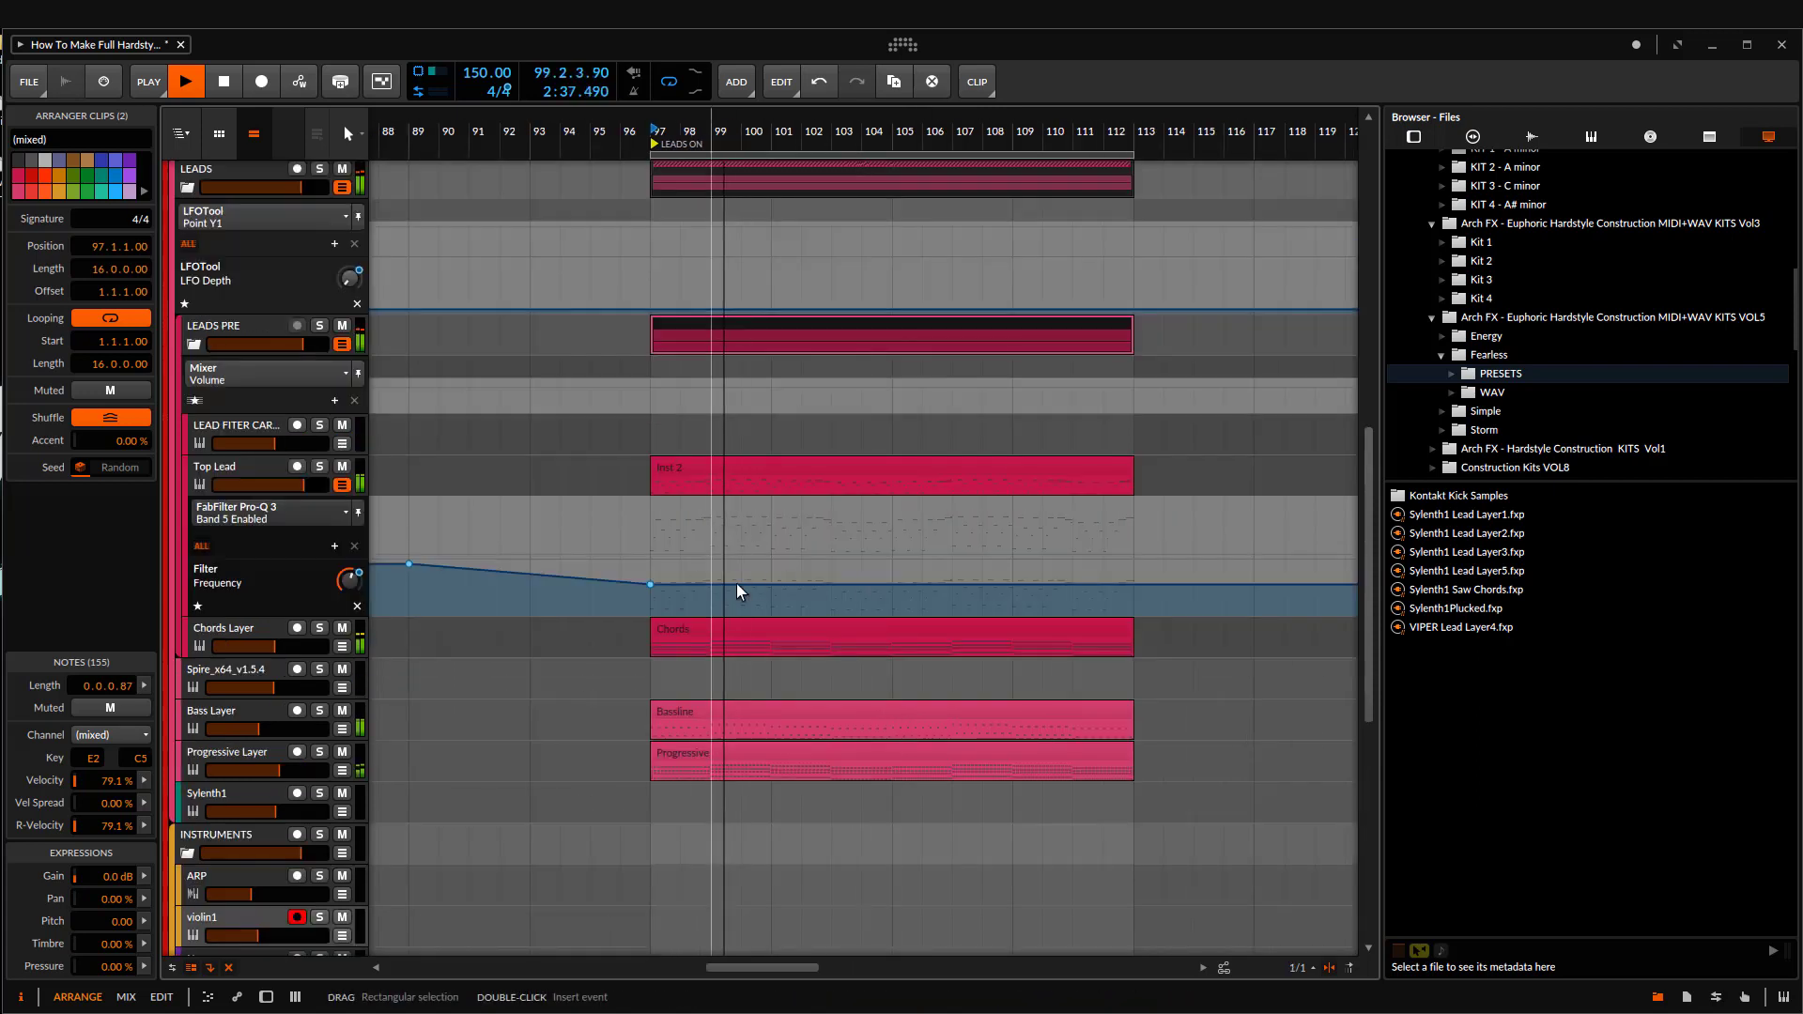
left_click_drag(895, 585, 895, 564)
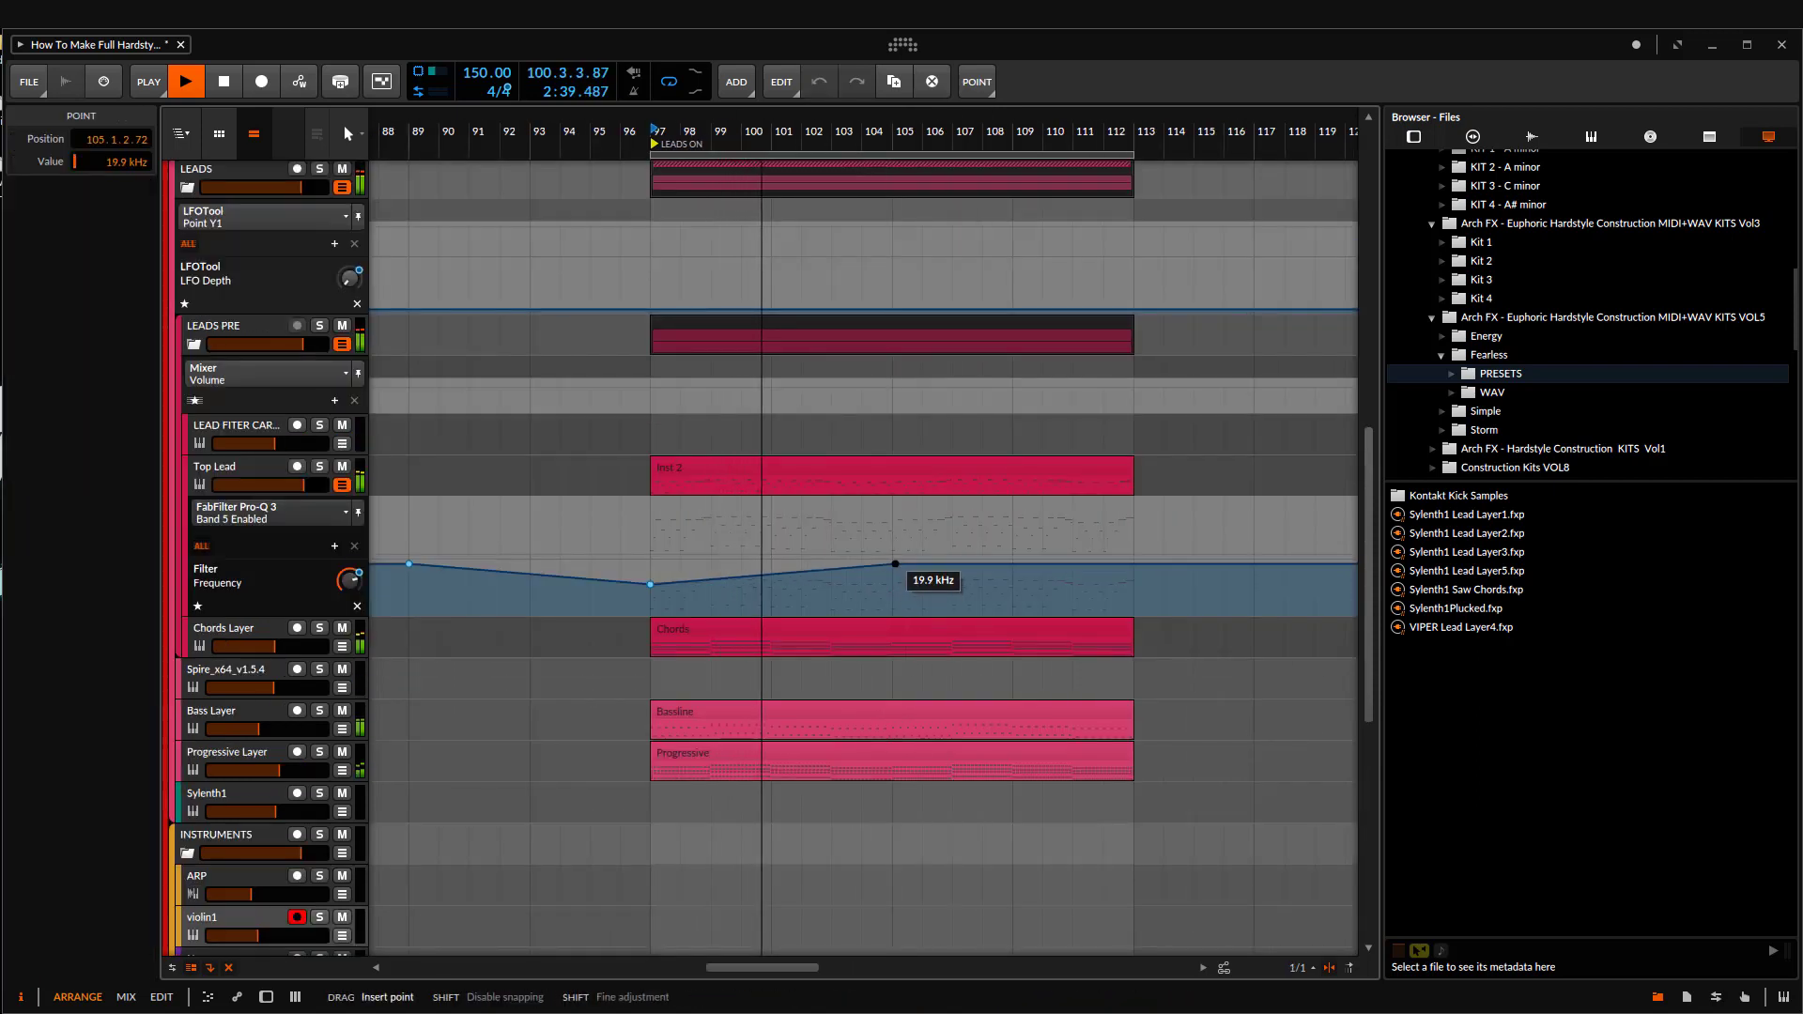
scroll(622, 788, "down", 2)
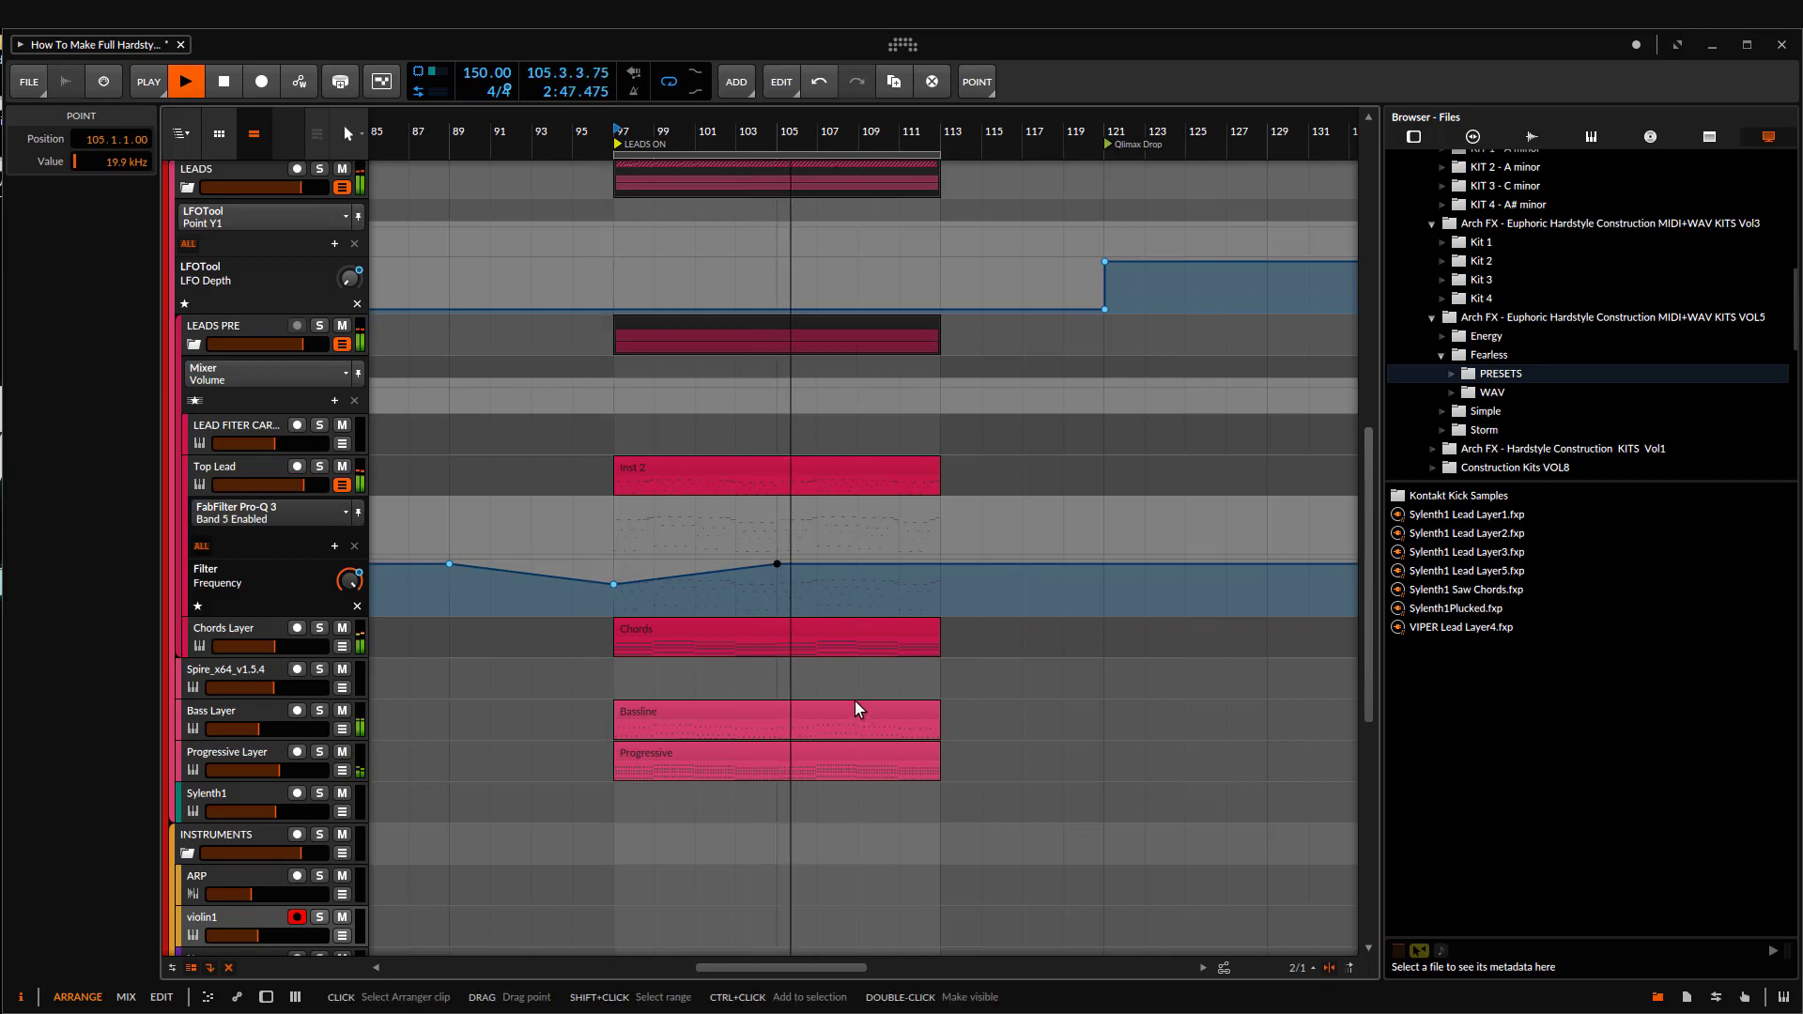
Step: Split the Top Lead, Chords, Bassline and Progressive clips at bar 105
scroll(816, 716, "up", 1)
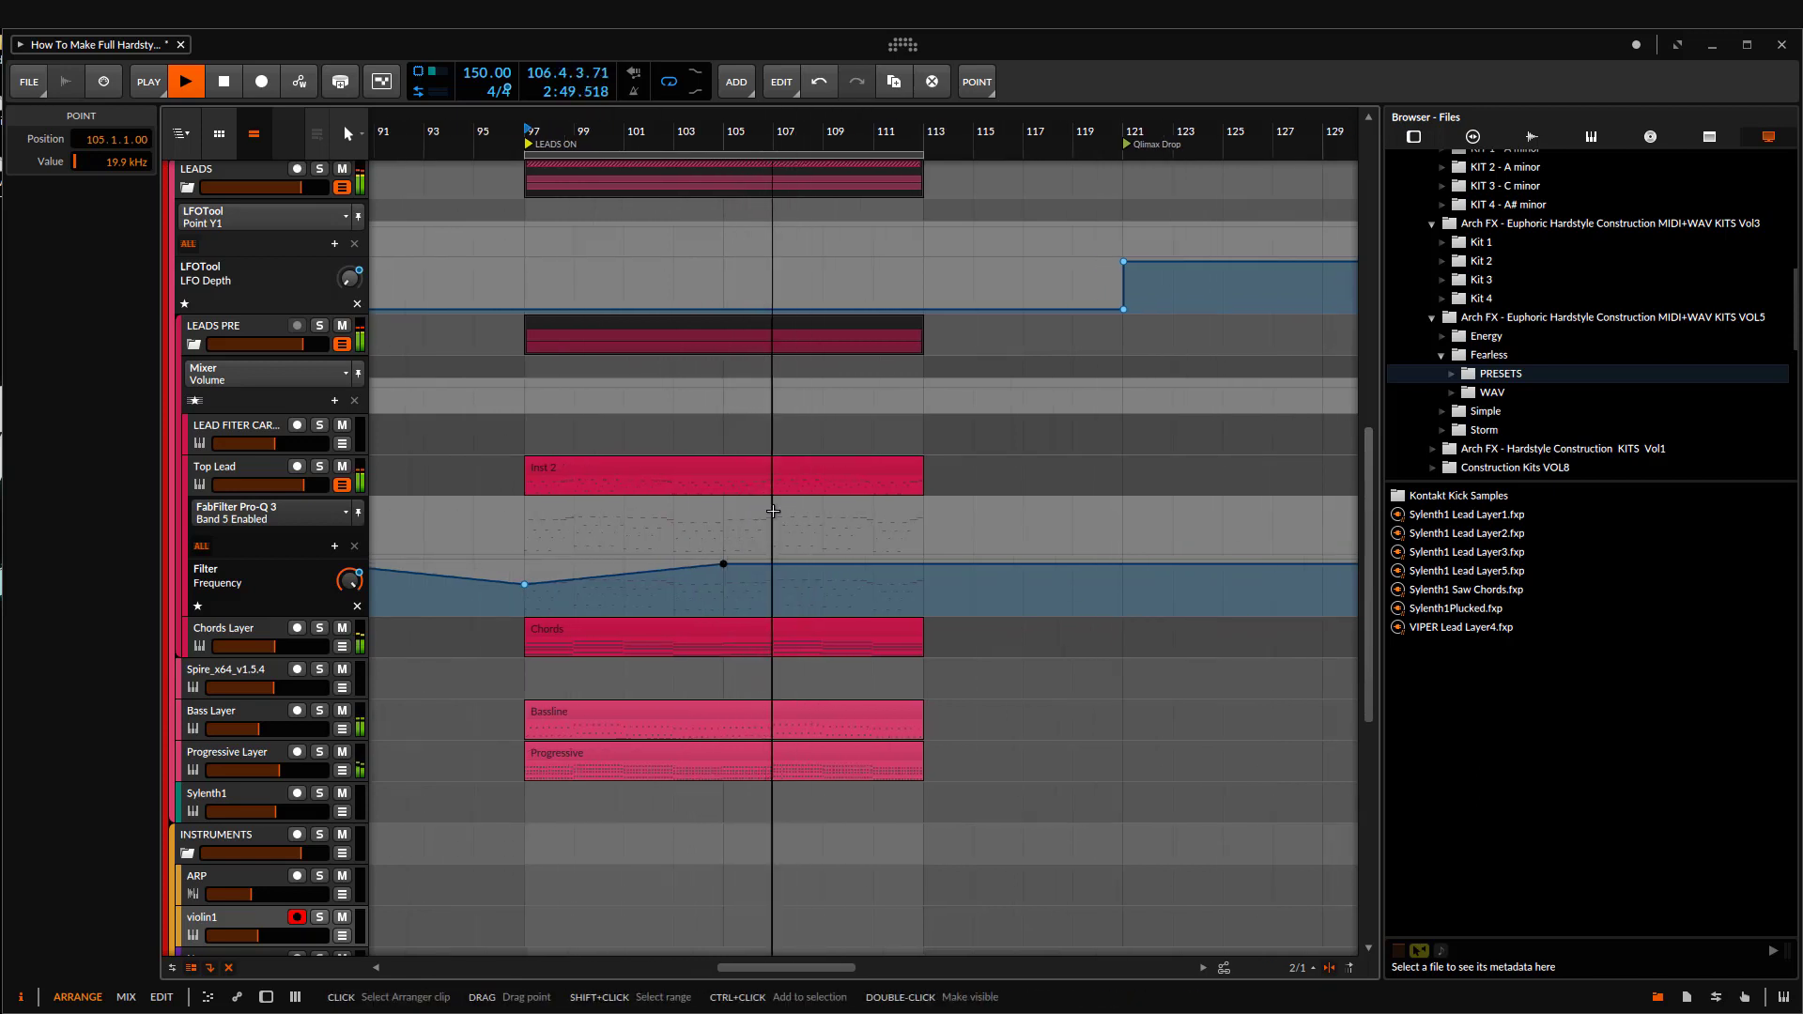
left_click_drag(725, 484, 727, 640)
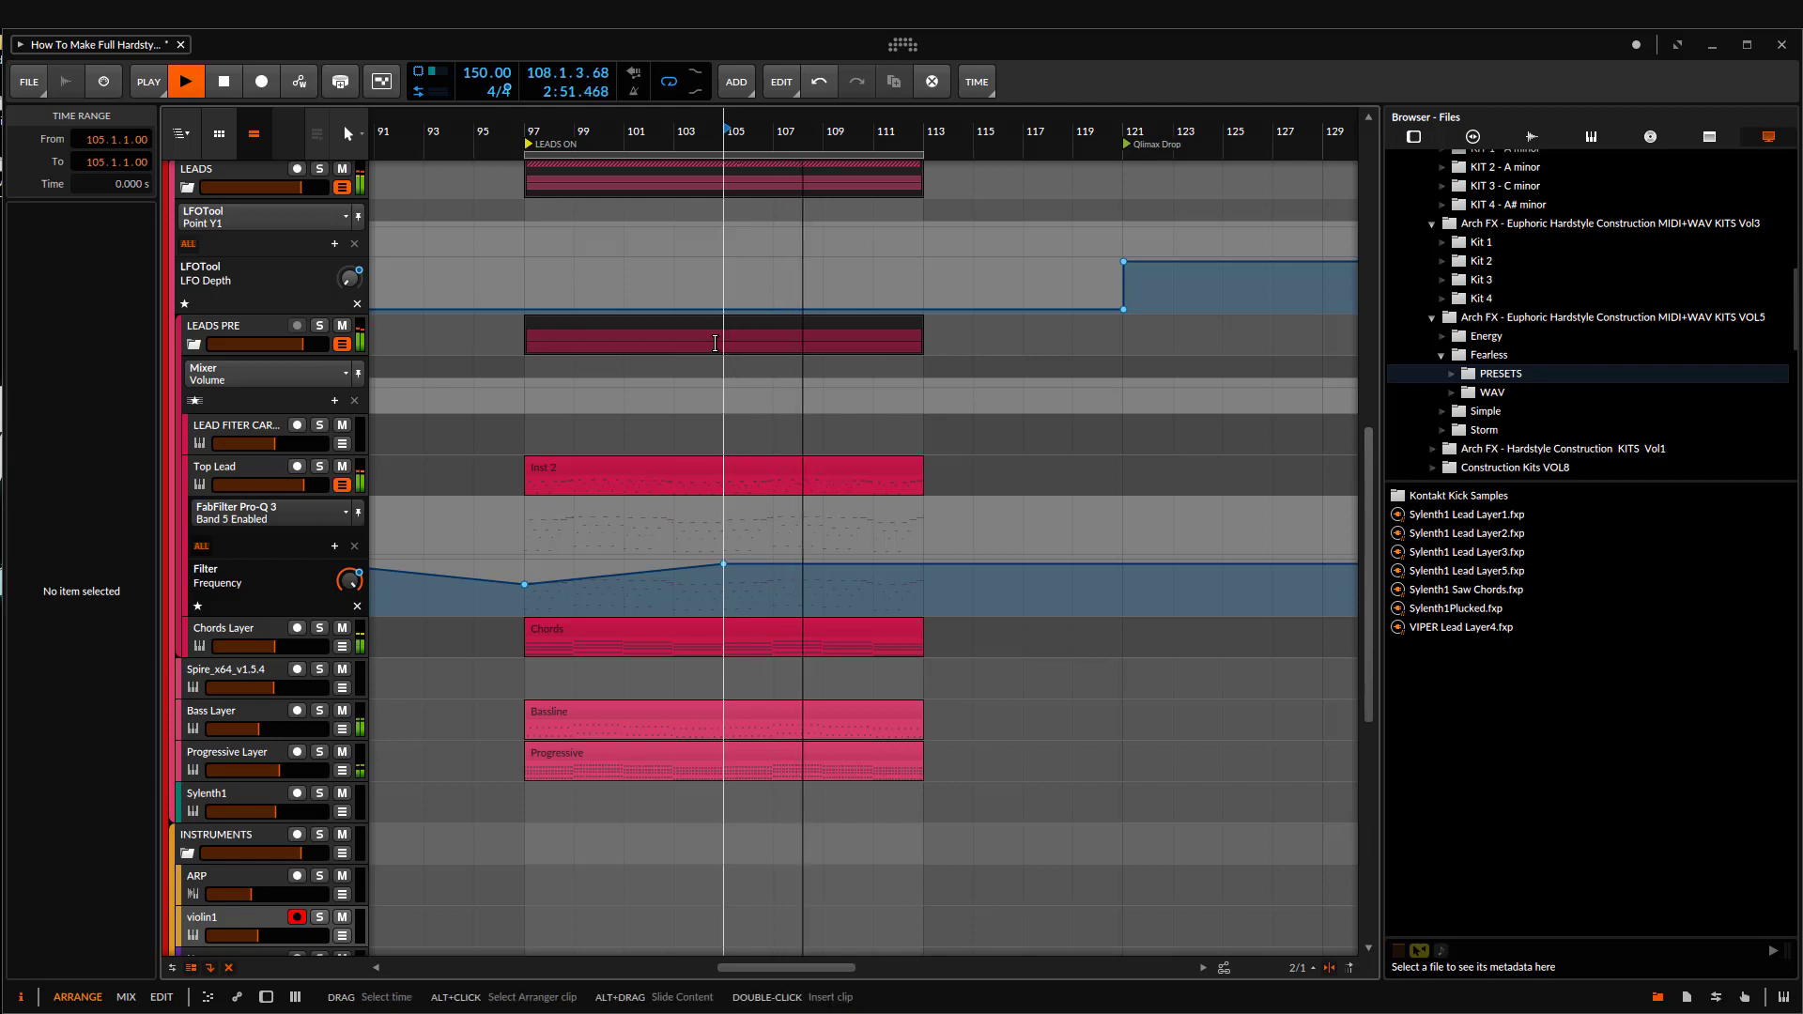
key("ctrl+e")
left_click(1126, 759)
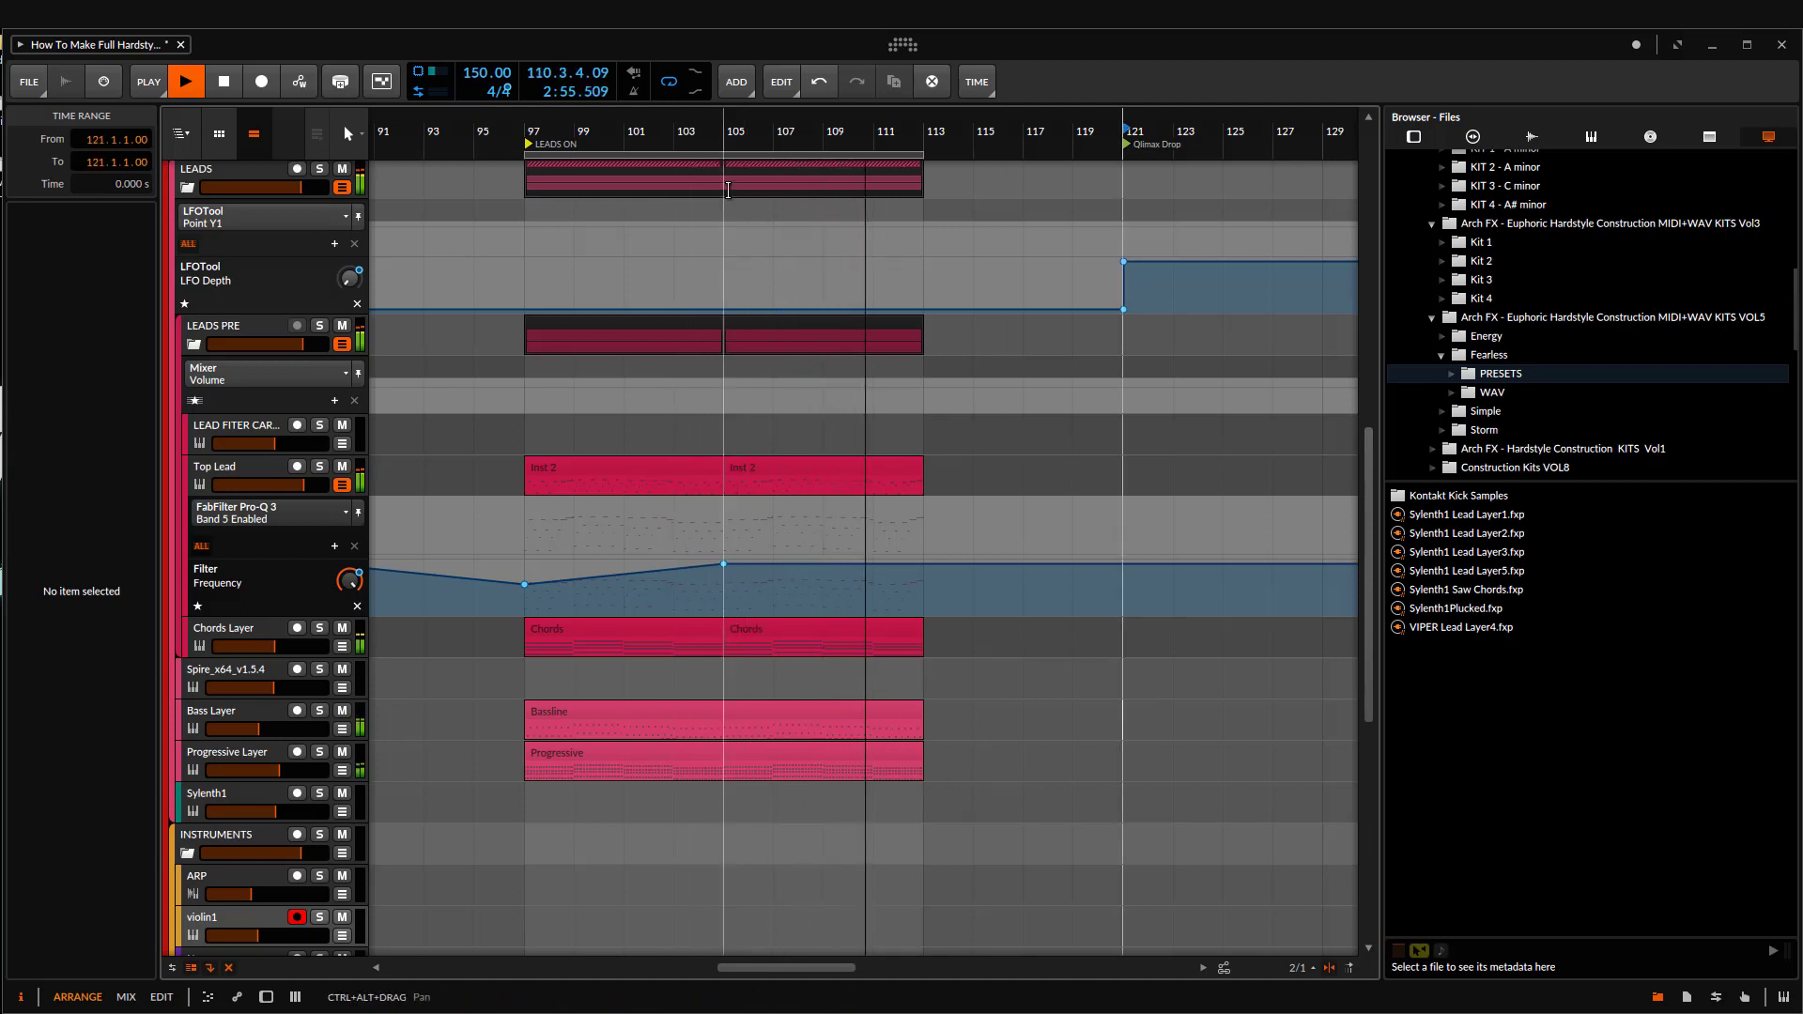
left_click_drag(725, 729, 725, 768)
key("ctrl+e")
left_click_drag(822, 695, 832, 742)
left_click_drag(1064, 685, 1128, 643)
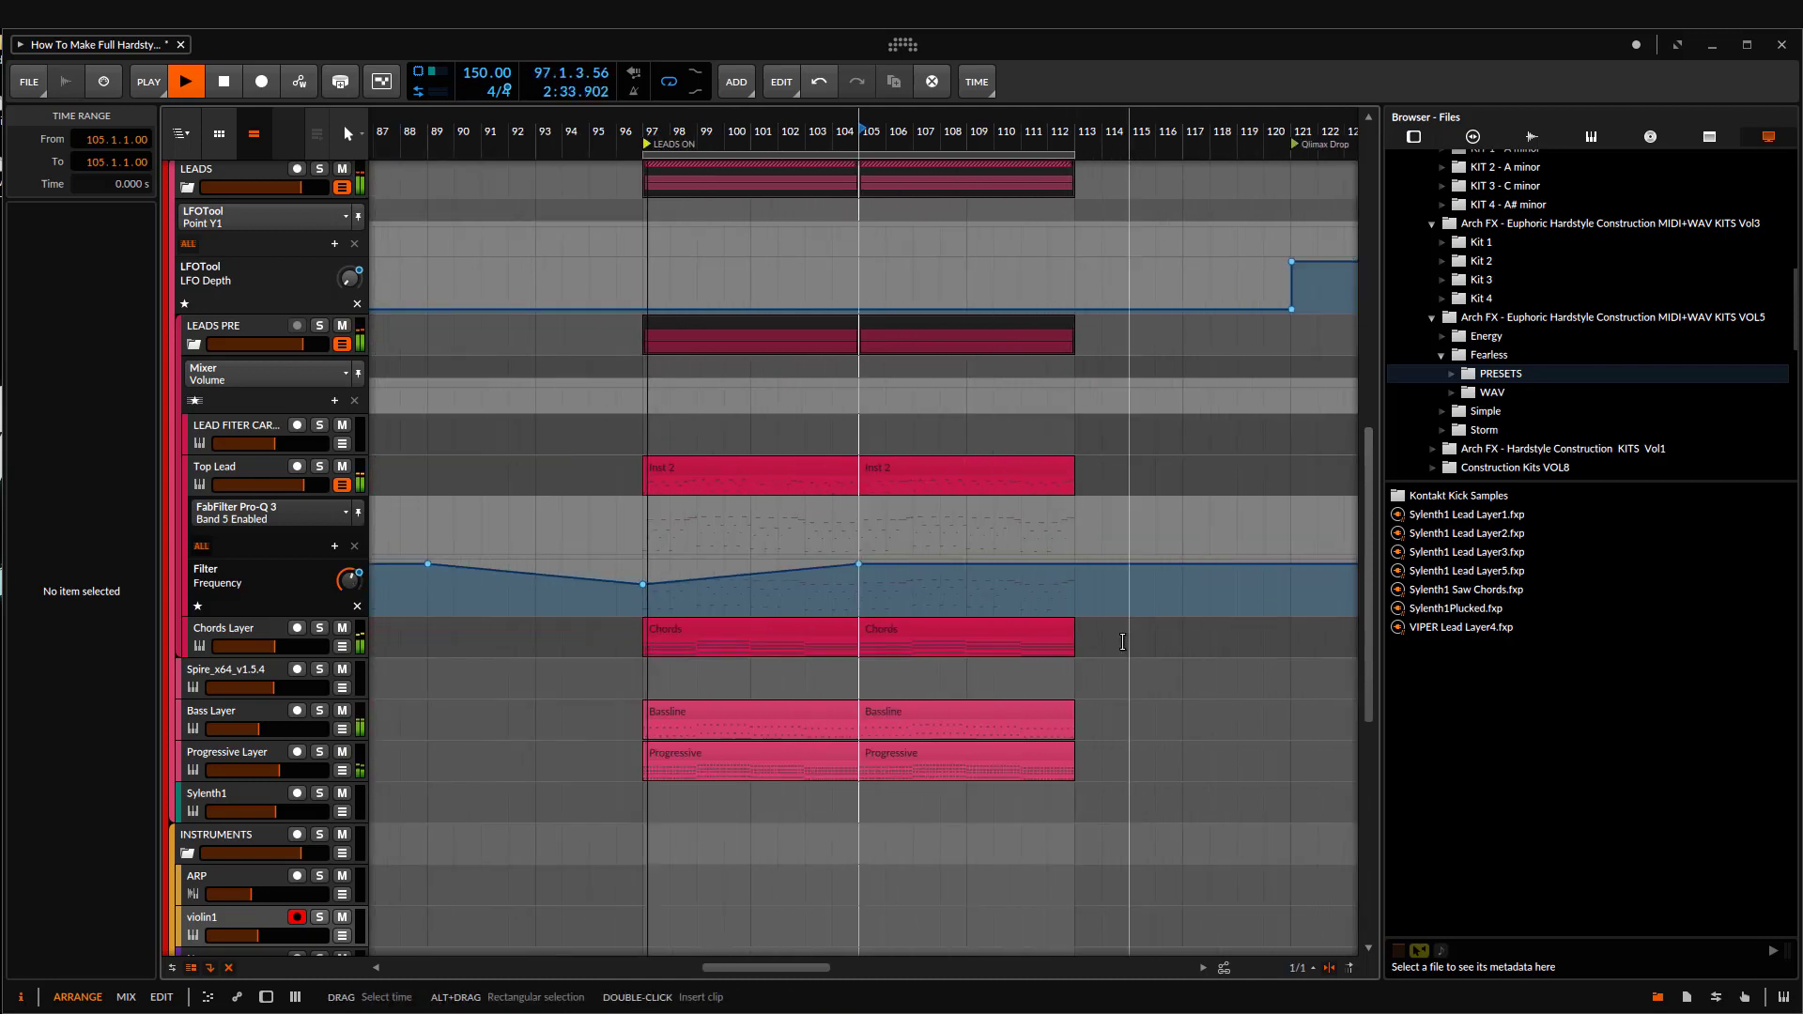
Step: Stop playback and raise Top Lead's Filter Frequency automation point at bar 97 to 19.9 kHz
left_click_drag(941, 647, 994, 690)
key("space")
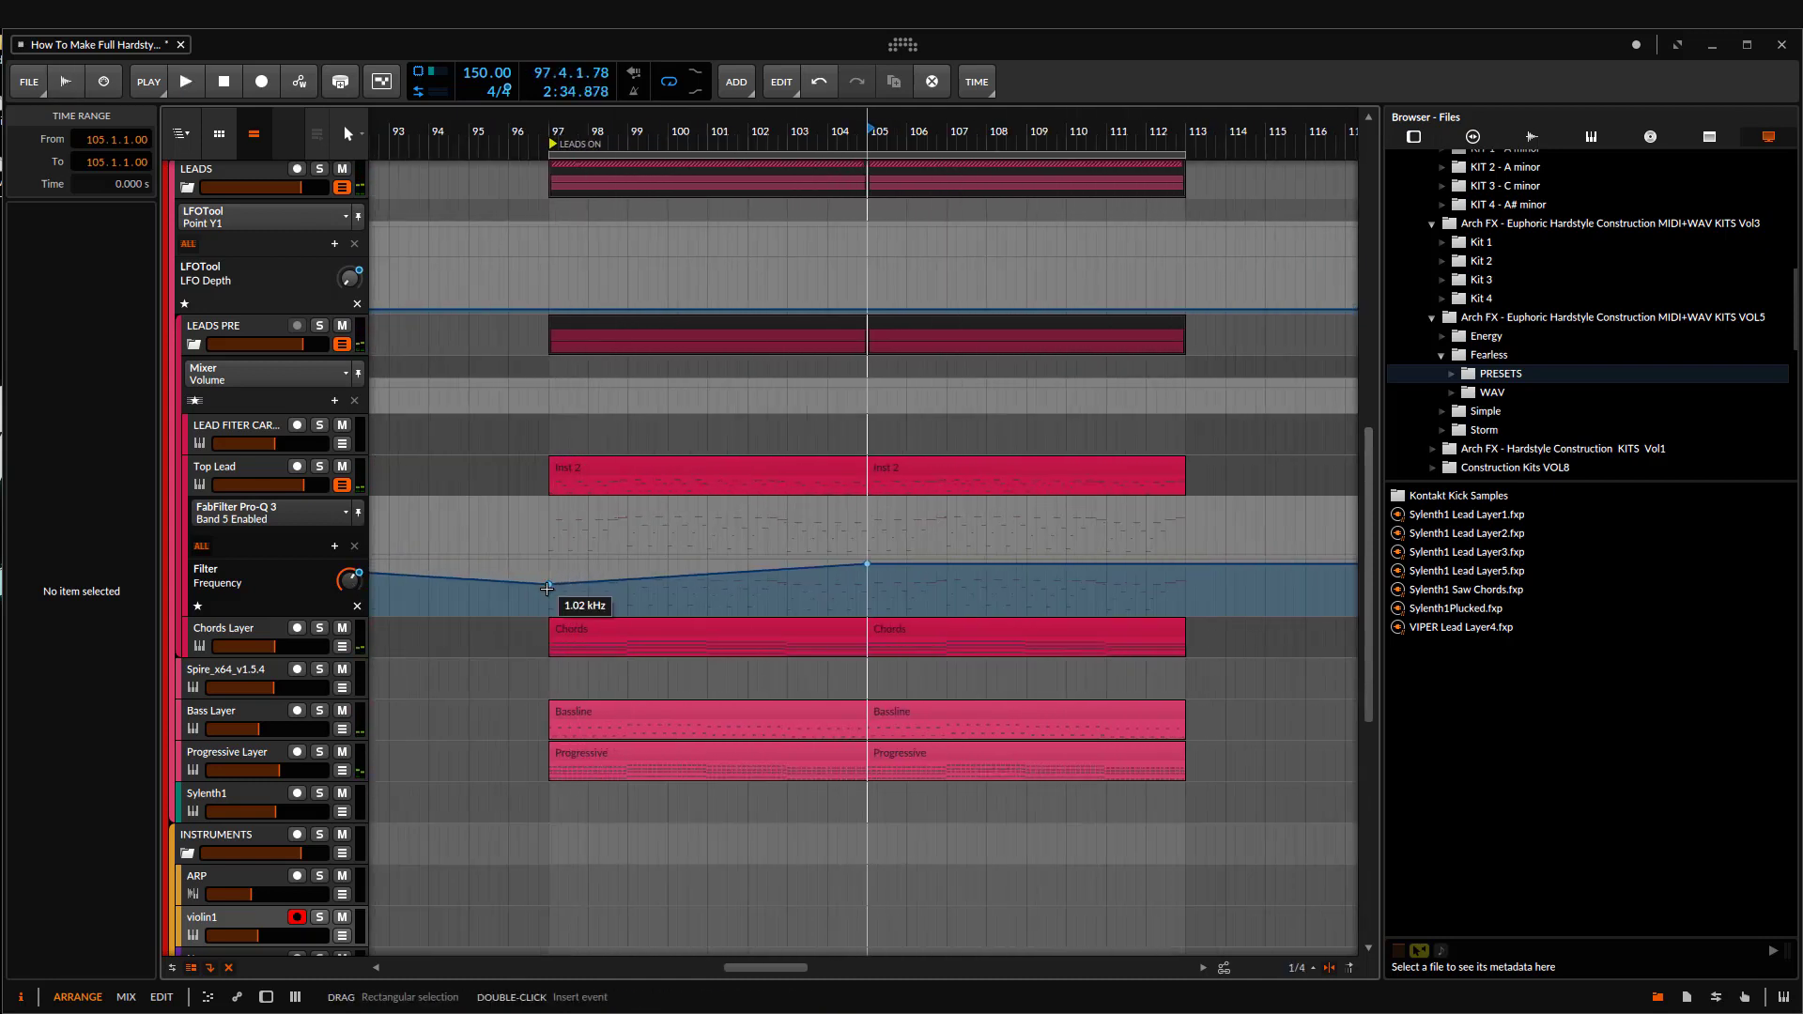
left_click_drag(548, 584, 549, 564)
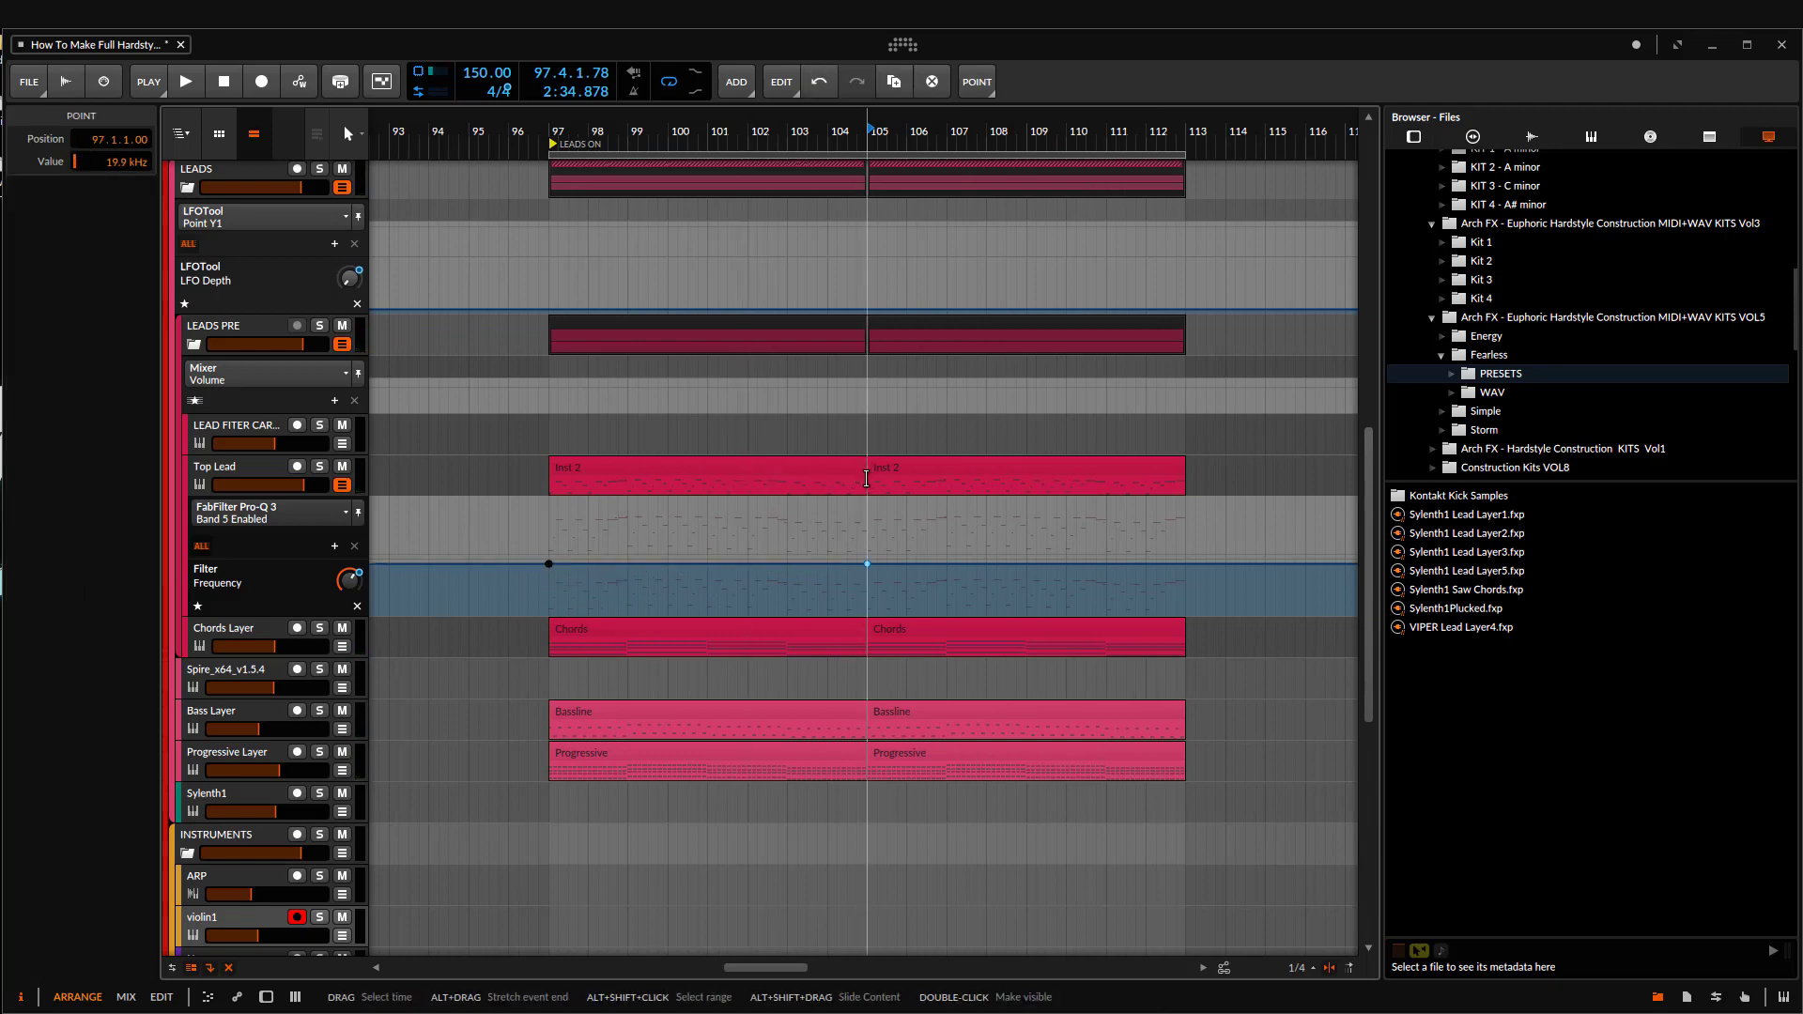
Step: Set the loop range to bars 97 to 105 and start playing the section
left_click_drag(866, 478, 555, 503)
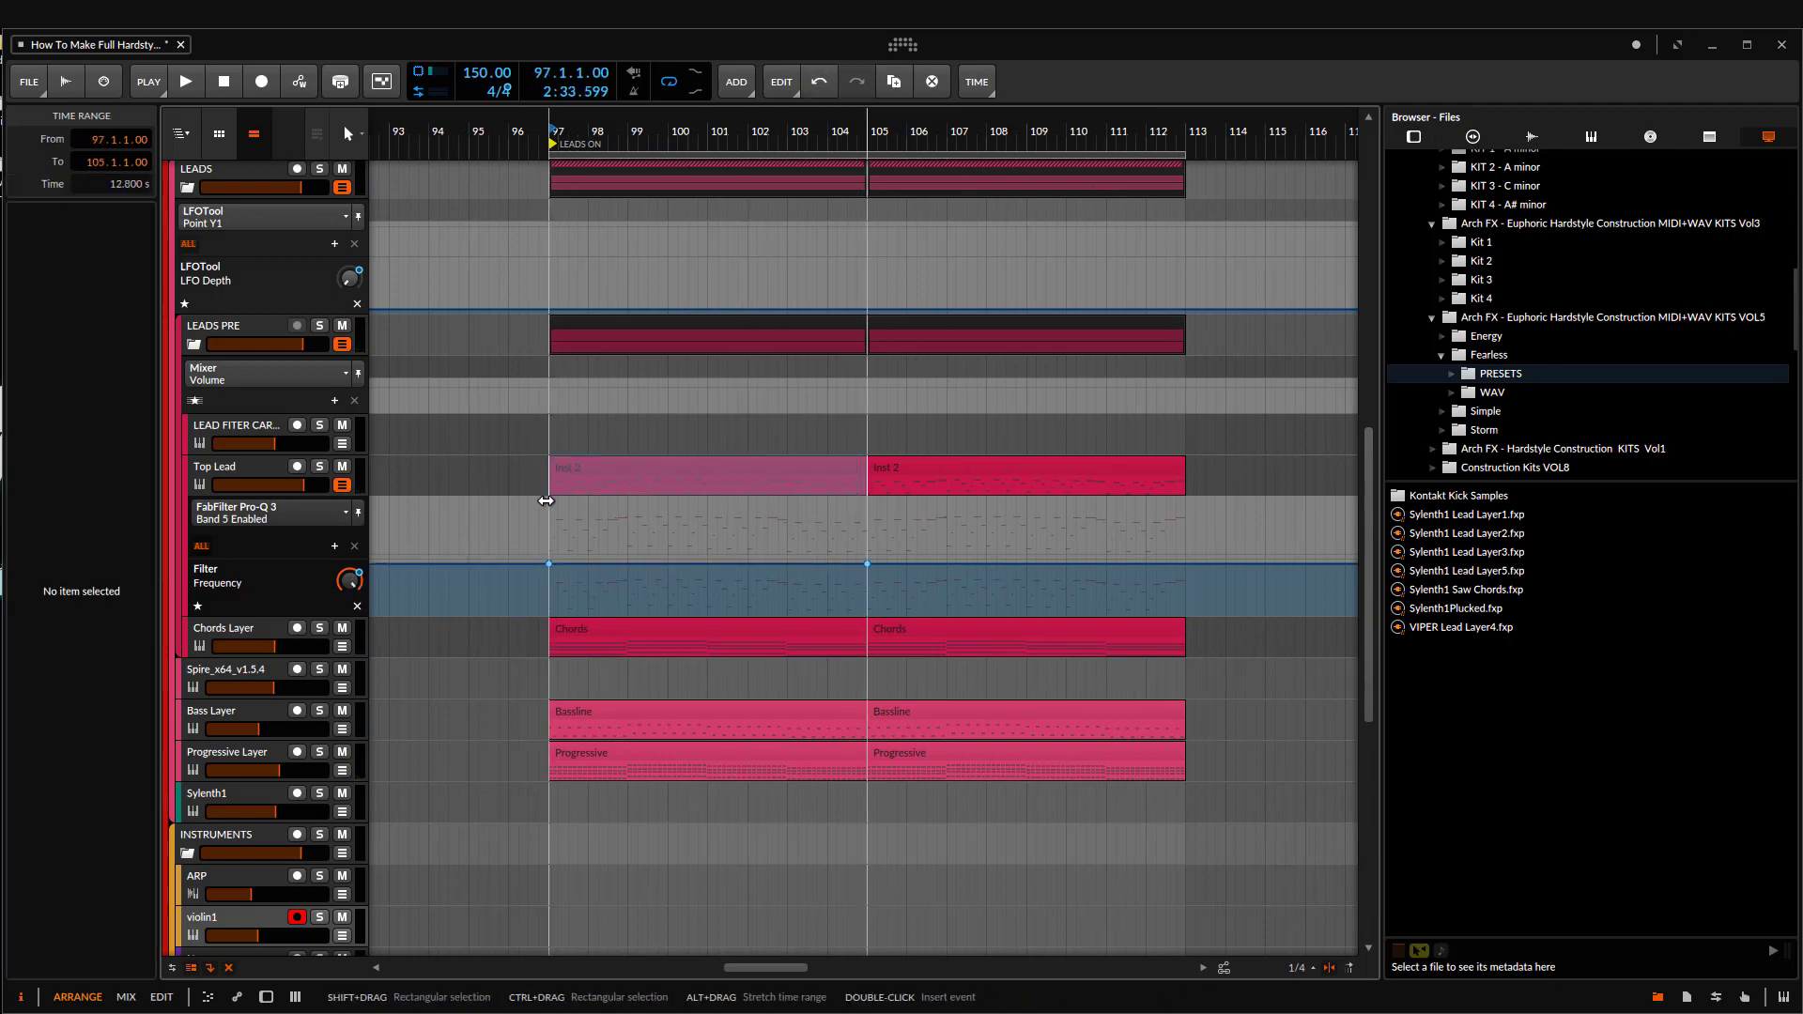
key("space")
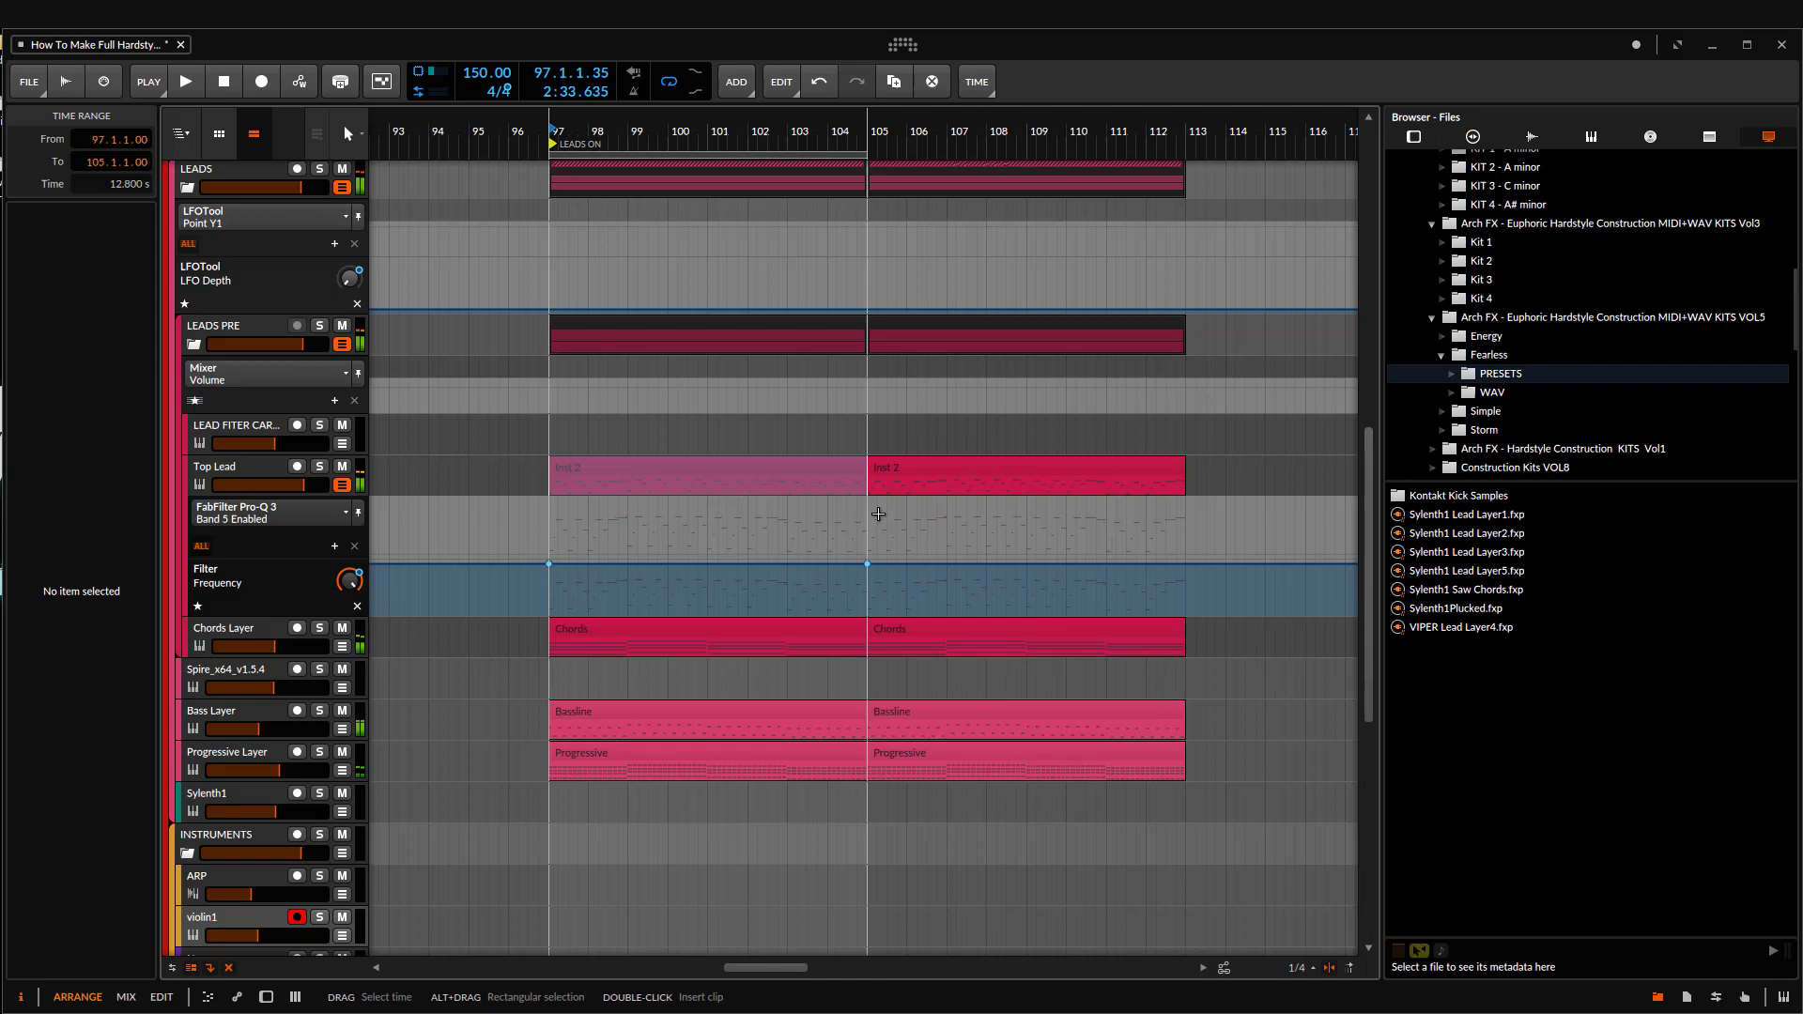
left_click(787, 487)
key("space")
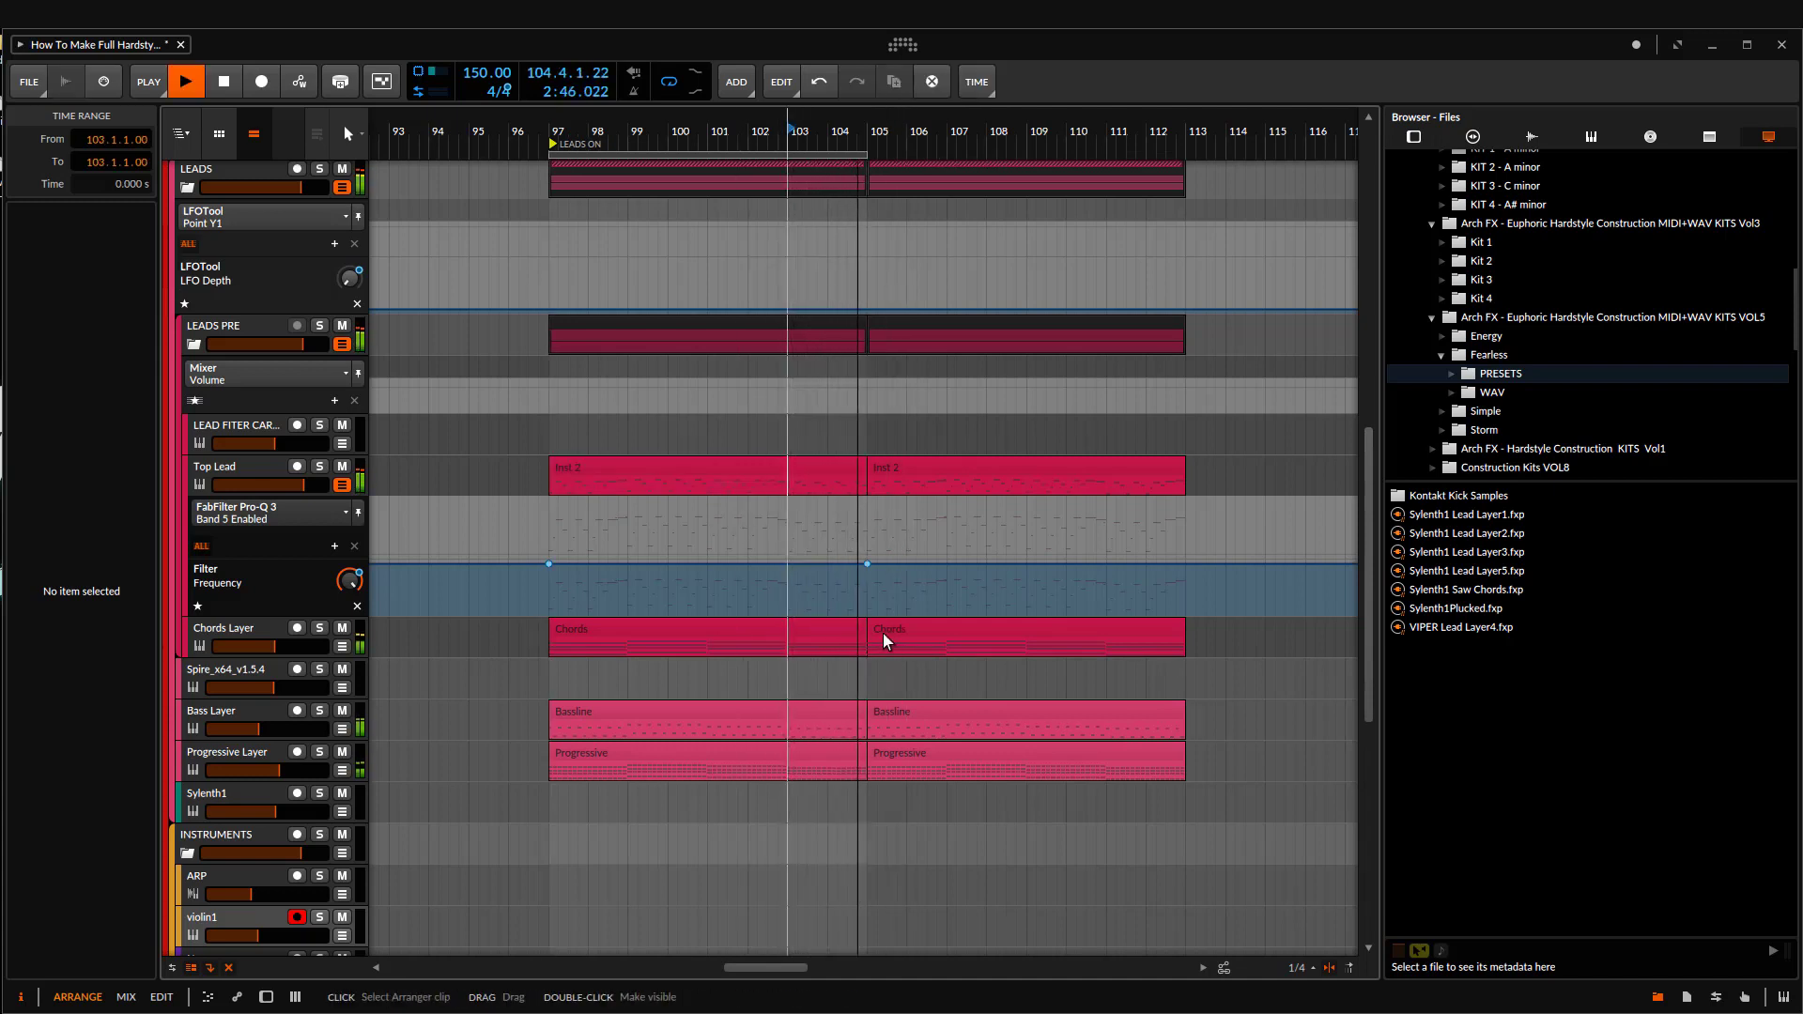
Step: Listen to the looped section while checking the Top Lead and LEADS PRE tracks, and stop playback
left_click_drag(884, 640, 800, 573)
scroll(804, 556, "down", 2)
scroll(1019, 568, "up", 1)
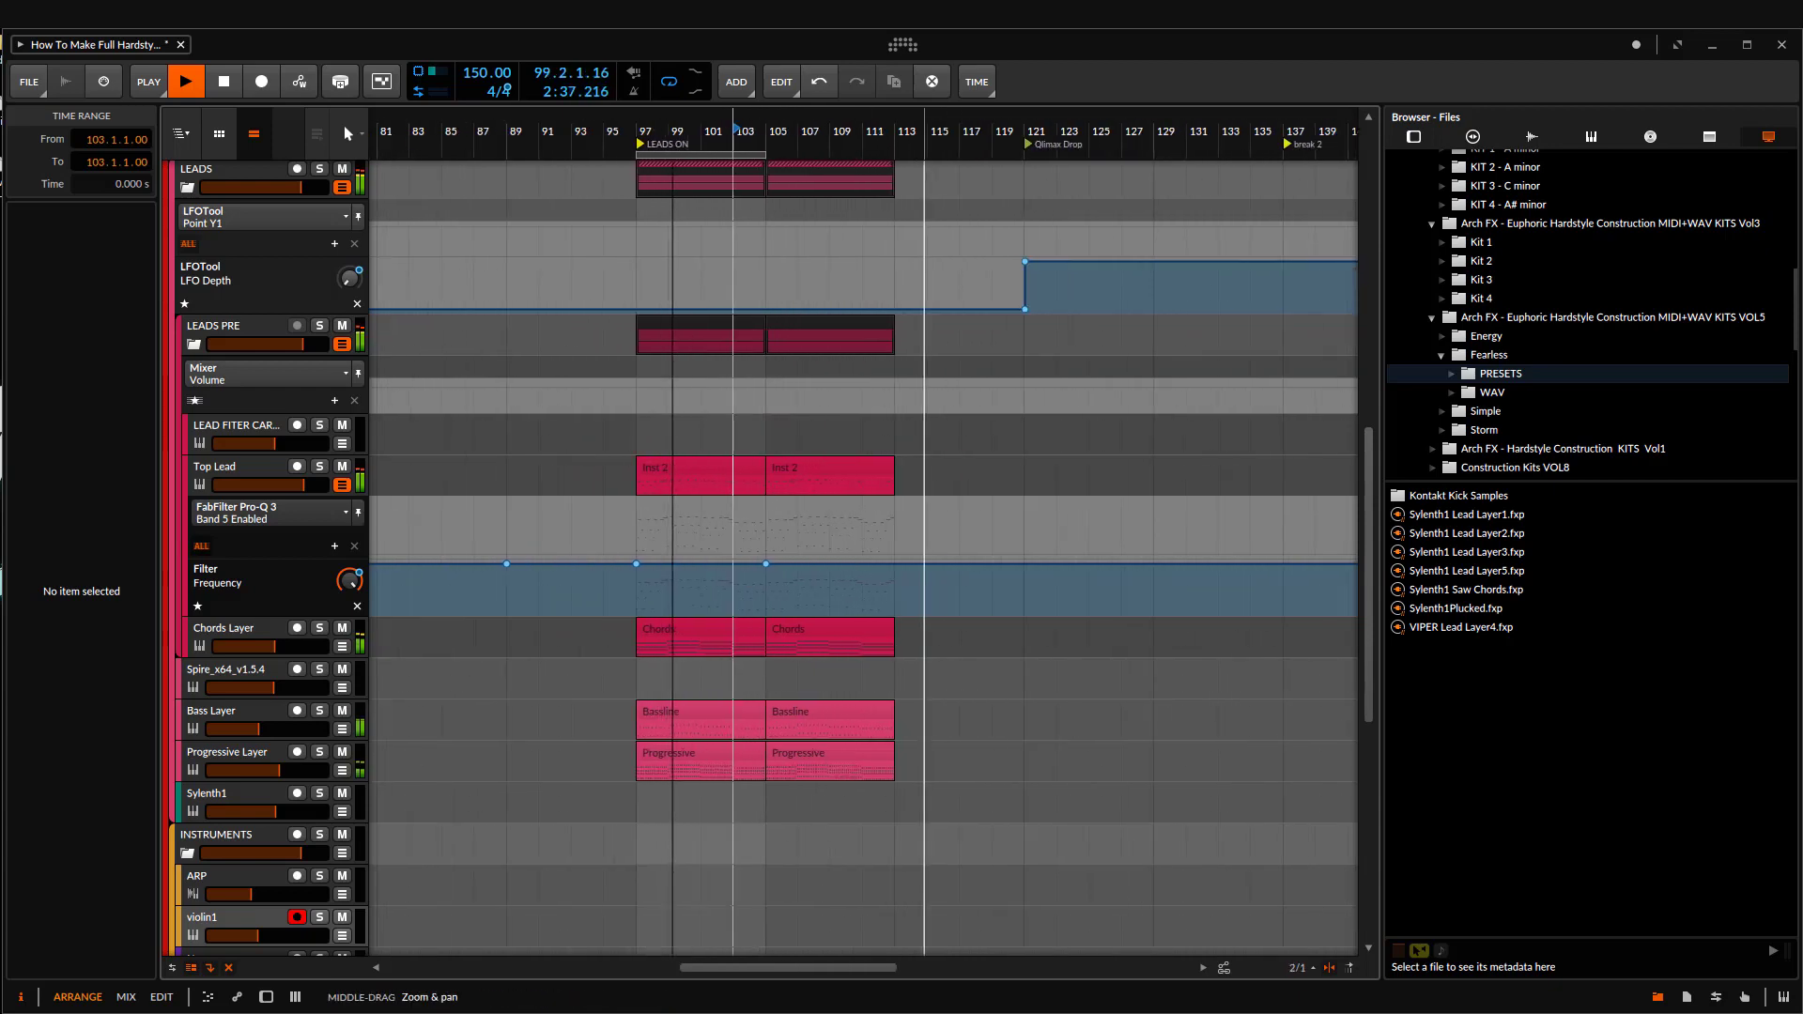
scroll(884, 574, "down", 3)
scroll(807, 571, "up", 5)
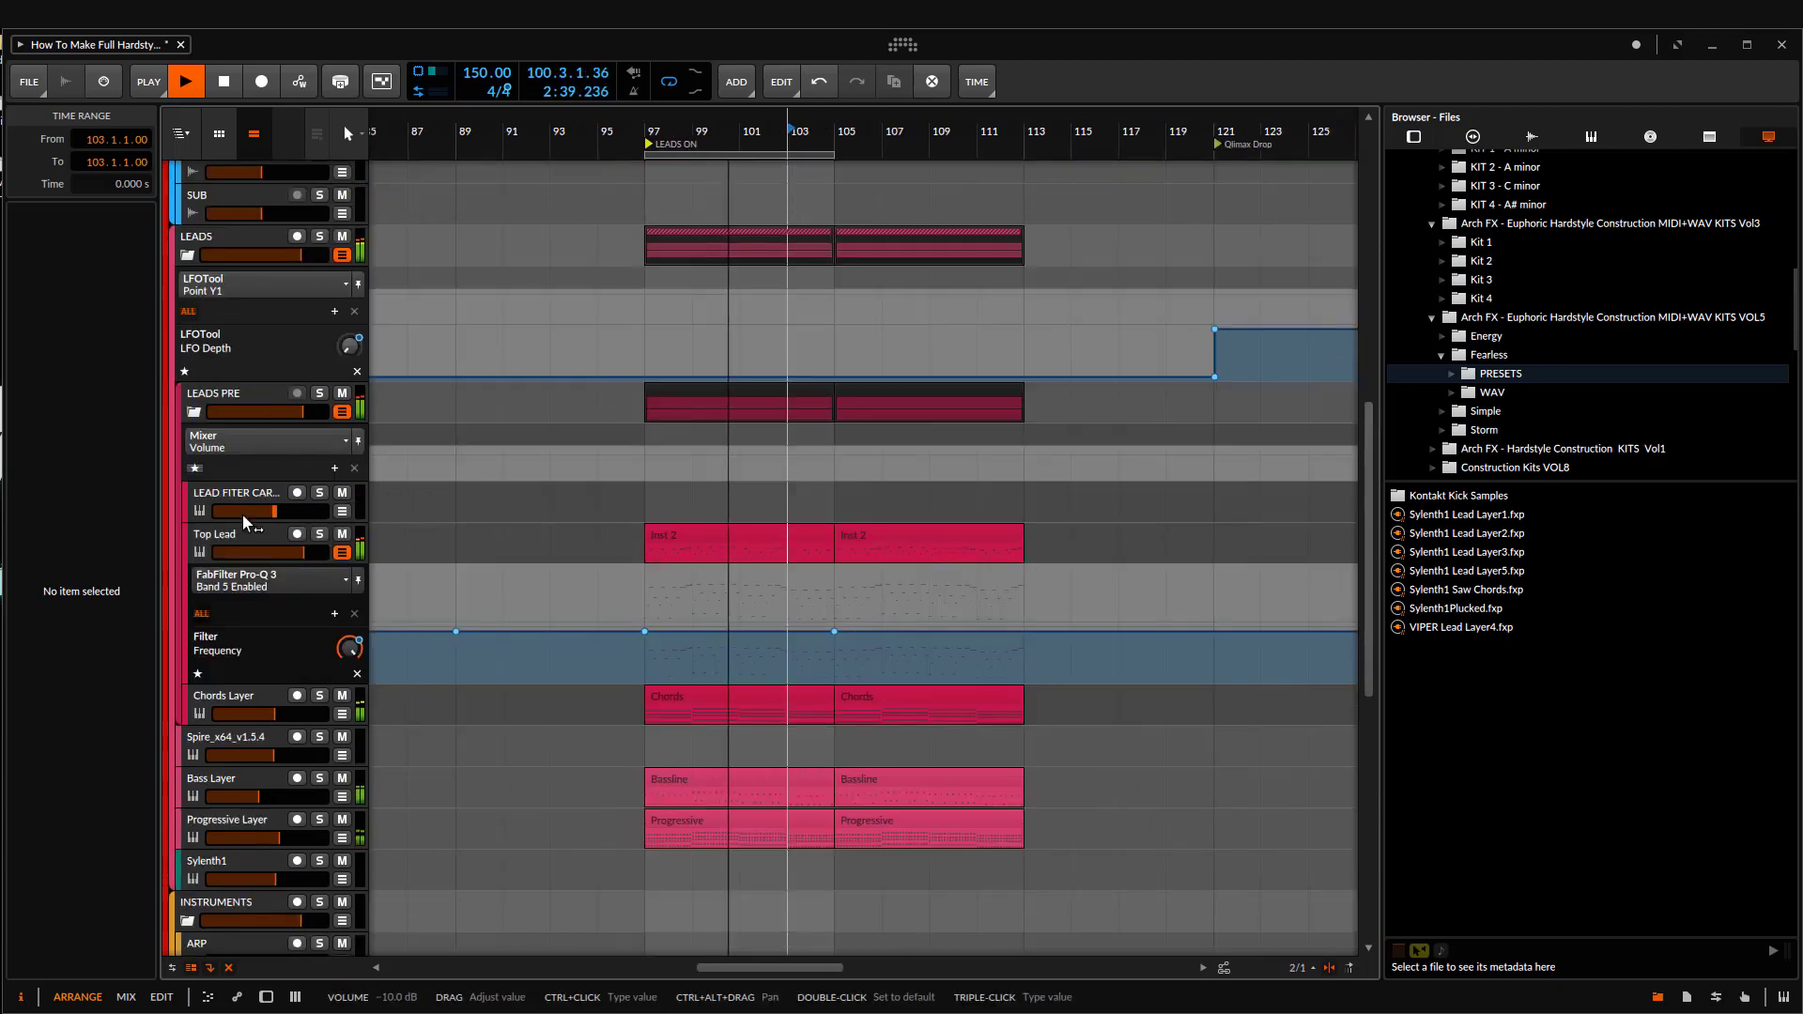
left_click(246, 545)
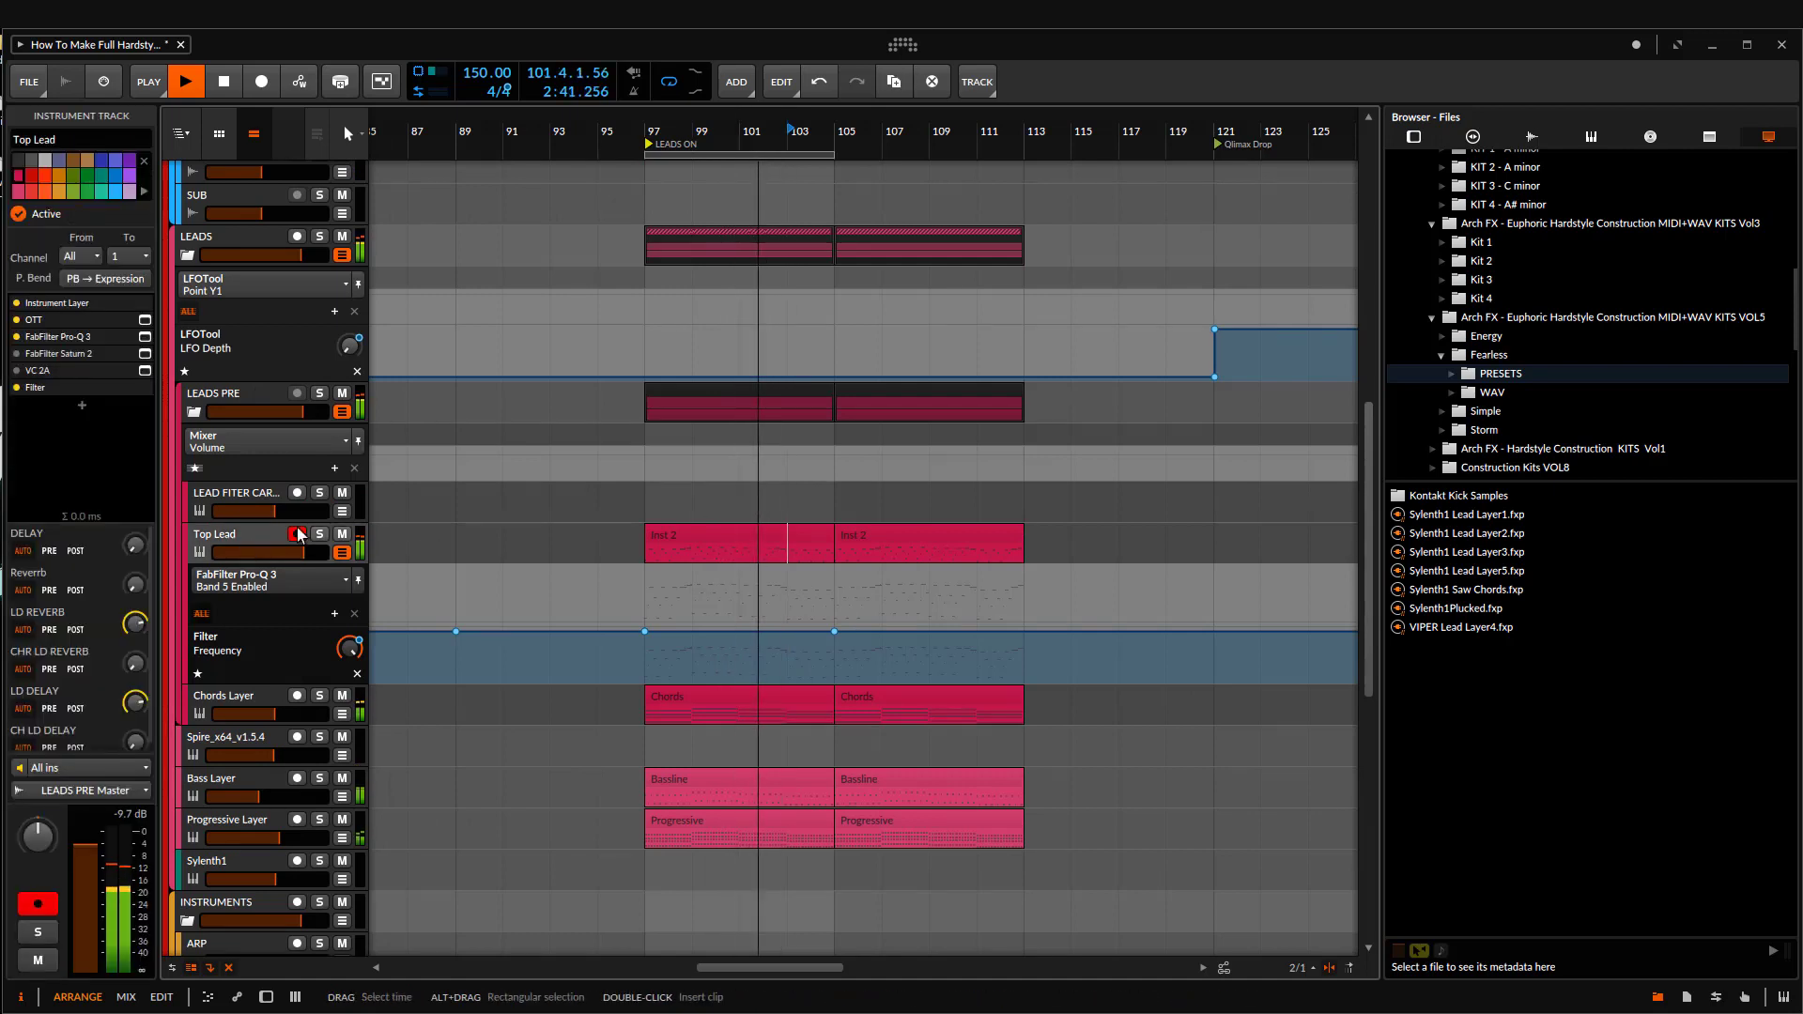
left_click(219, 395)
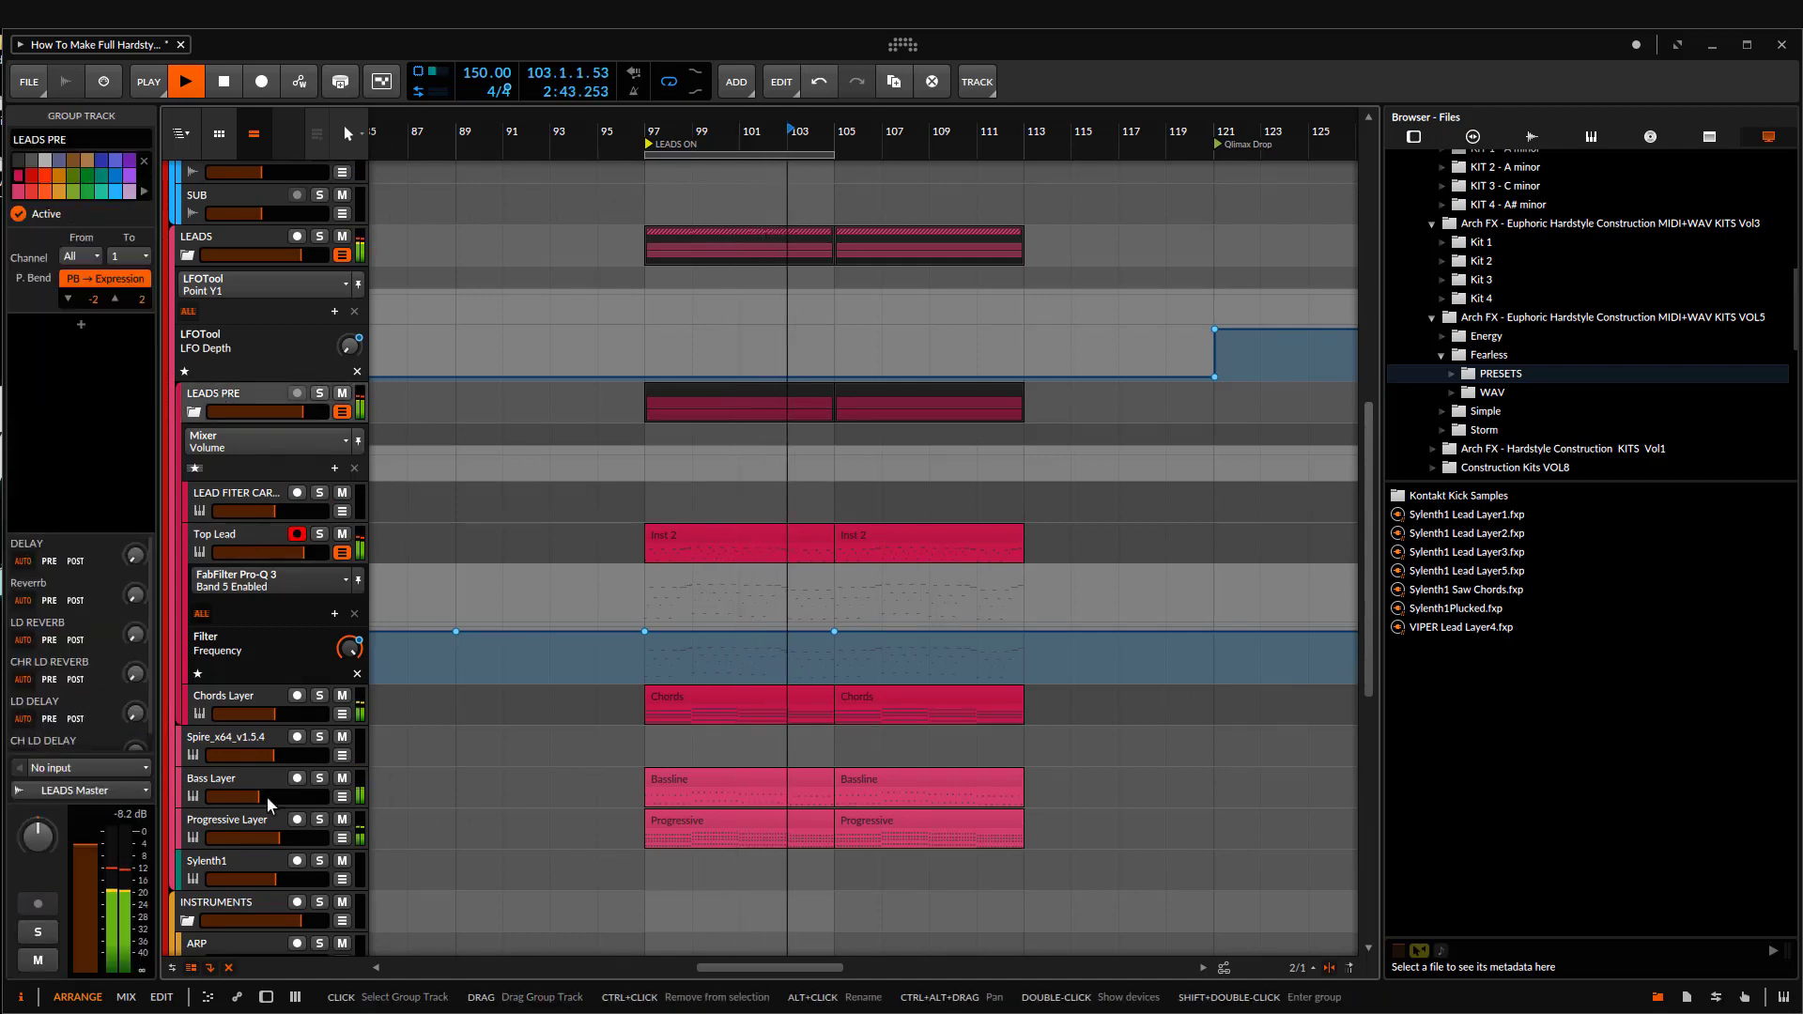
scroll(828, 696, "down", 2)
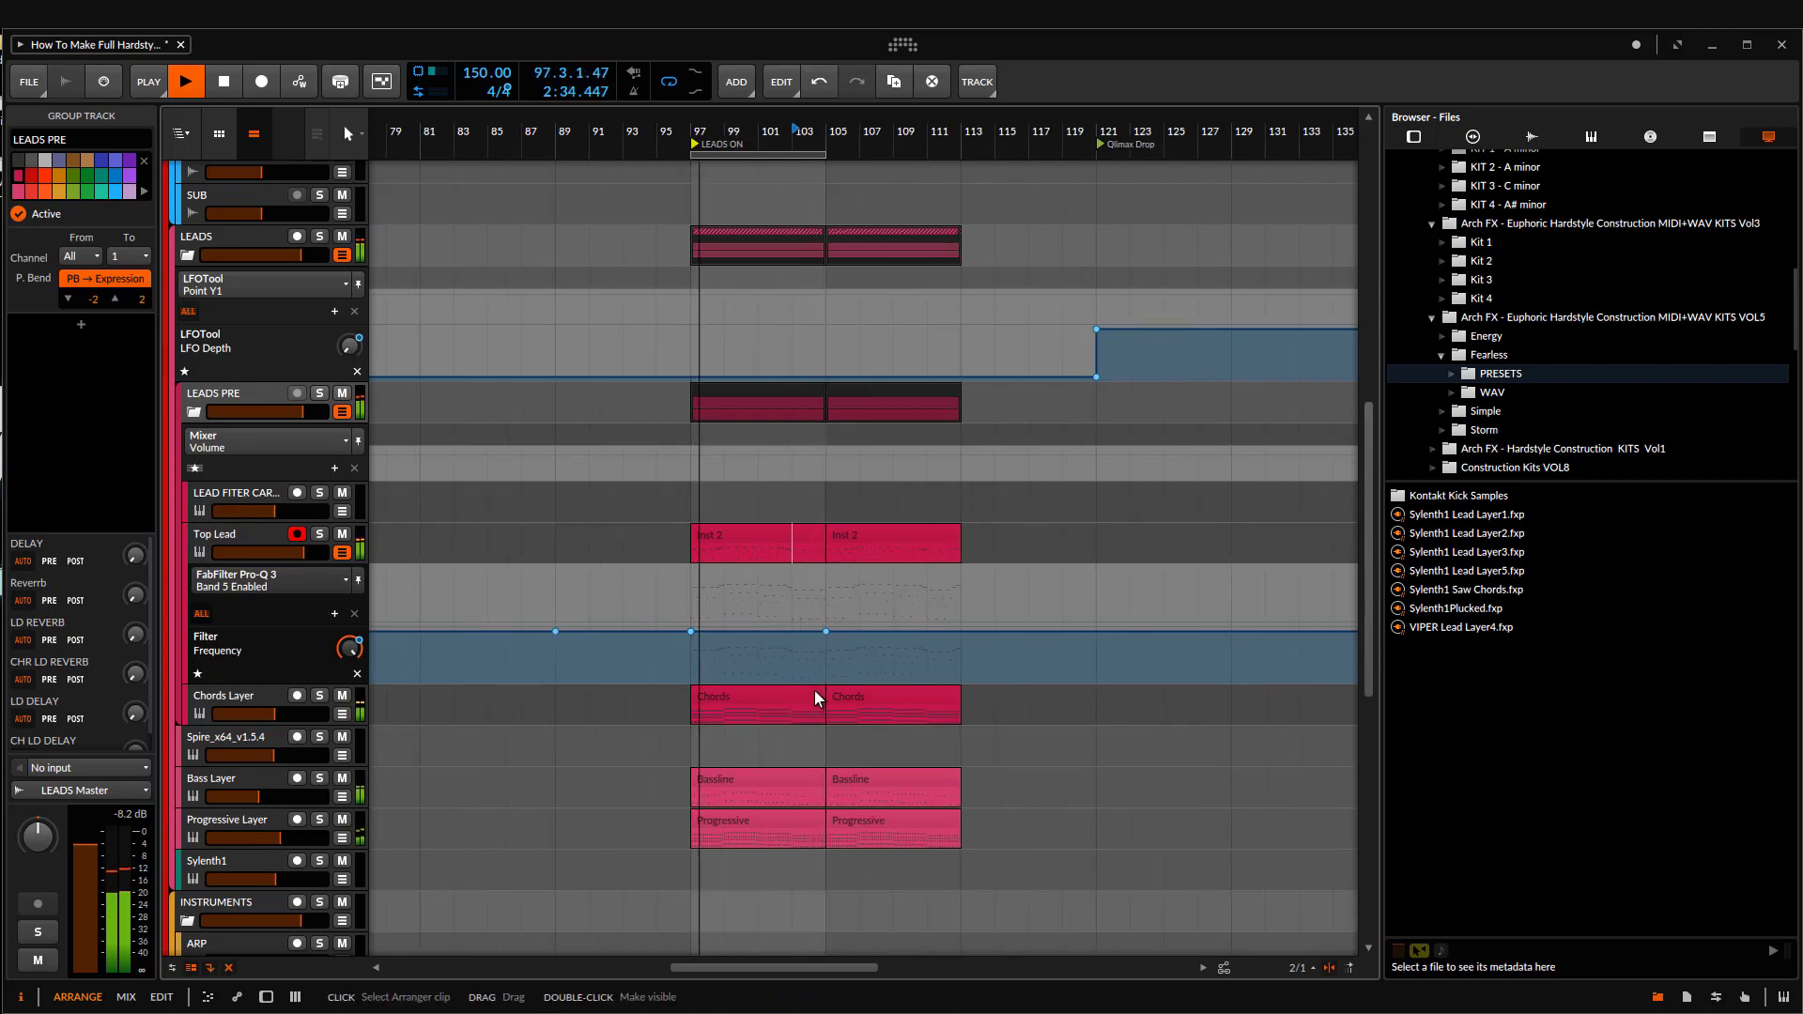
scroll(816, 697, "up", 1)
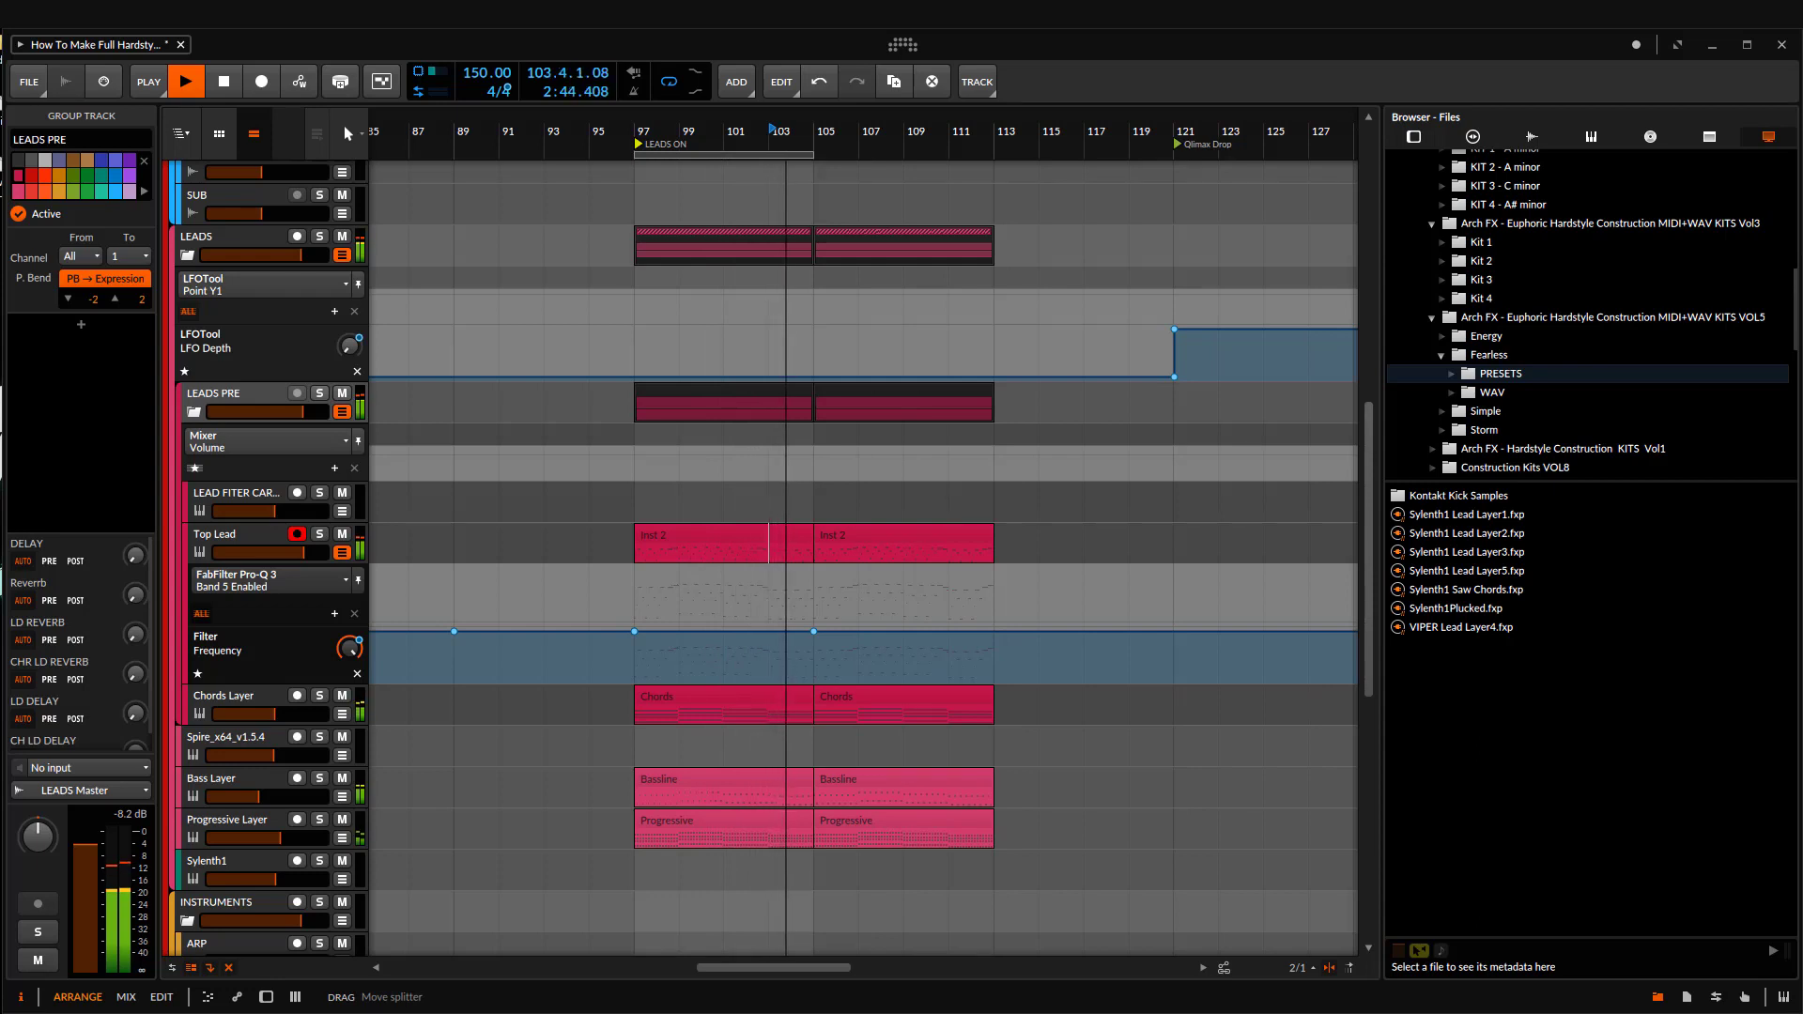
left_click_drag(1098, 470, 1080, 462)
key("space")
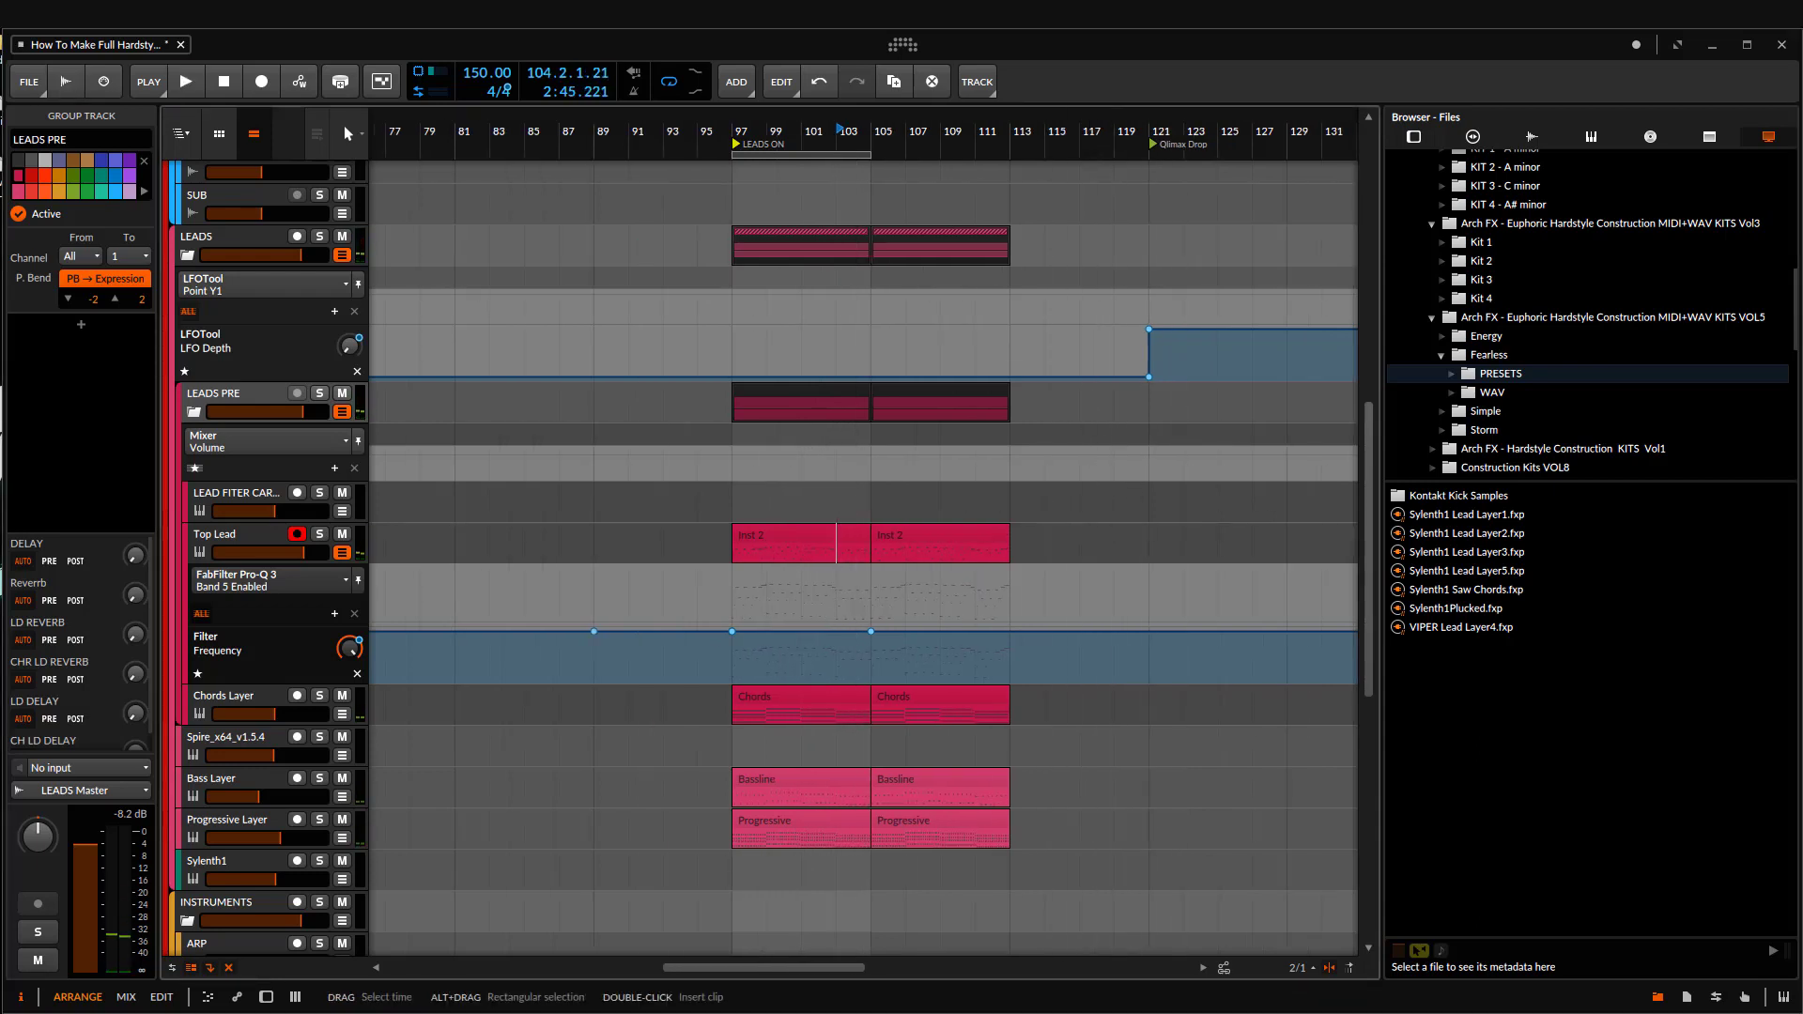
Step: Select the lead layer clips spanning bars 97 to 105 and briefly play from bar 97
scroll(756, 511, "down", 3)
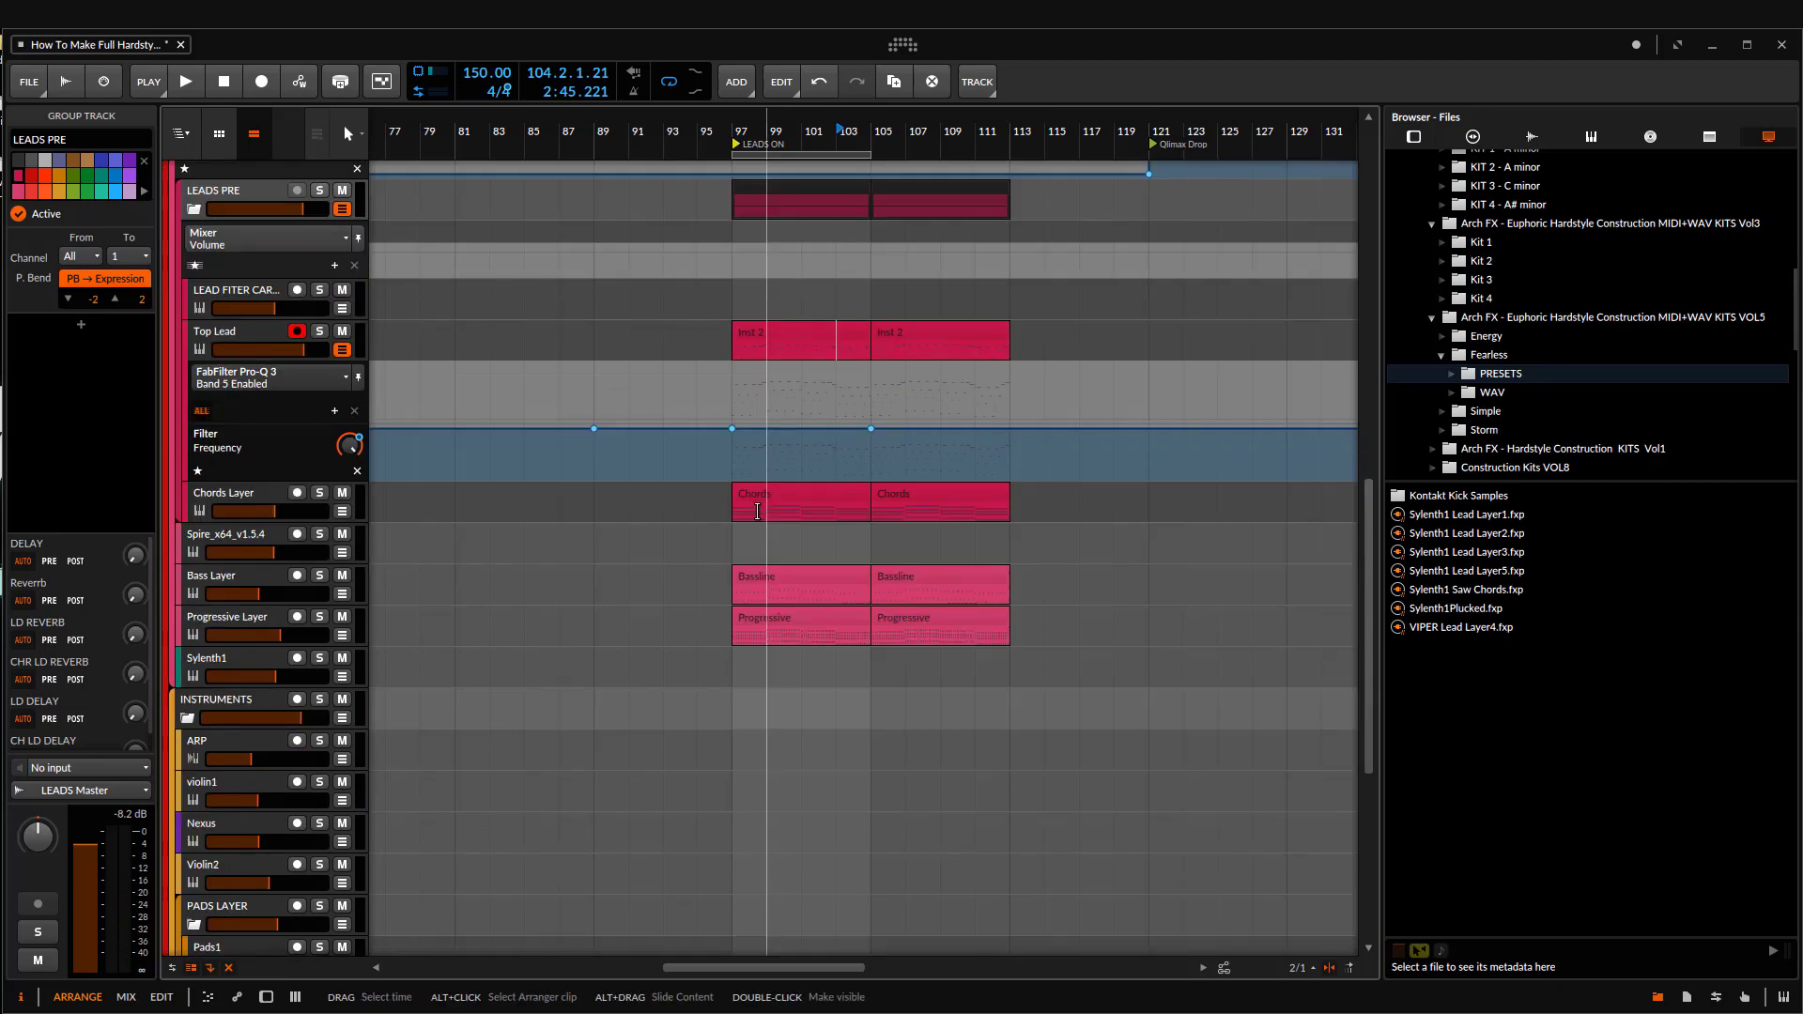
left_click_drag(777, 518, 721, 533)
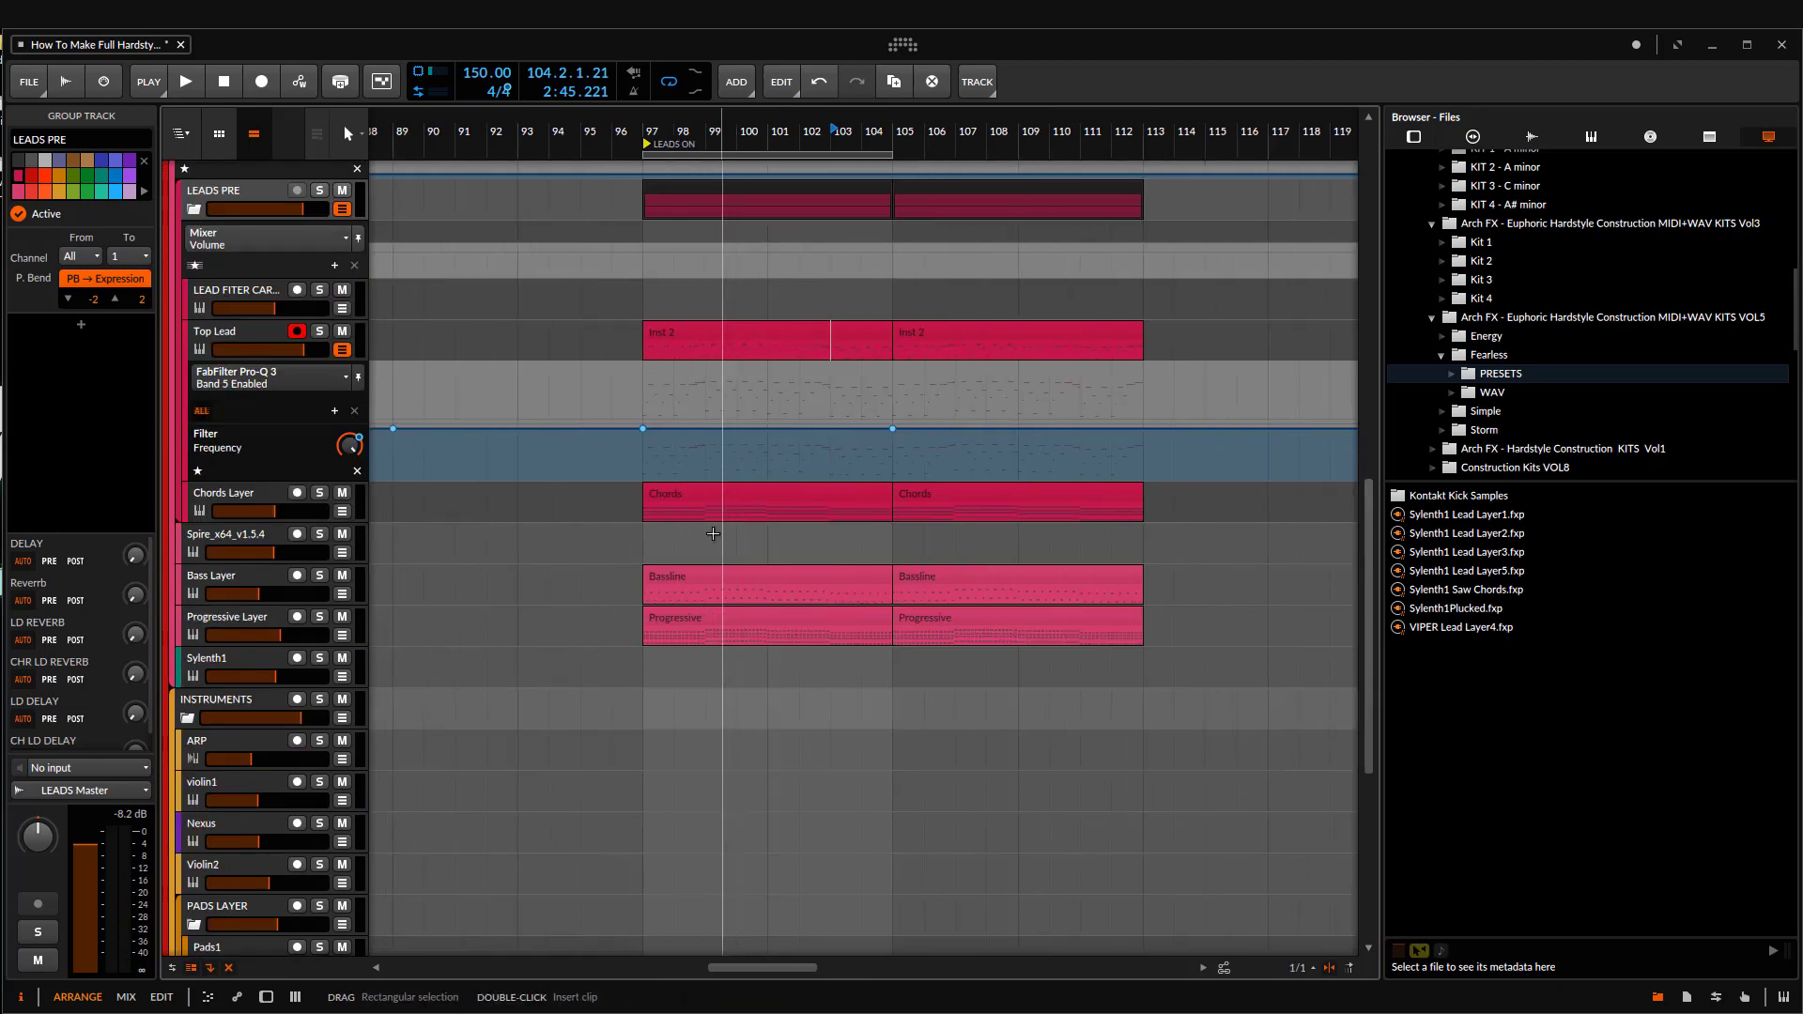
left_click_drag(931, 488, 900, 458)
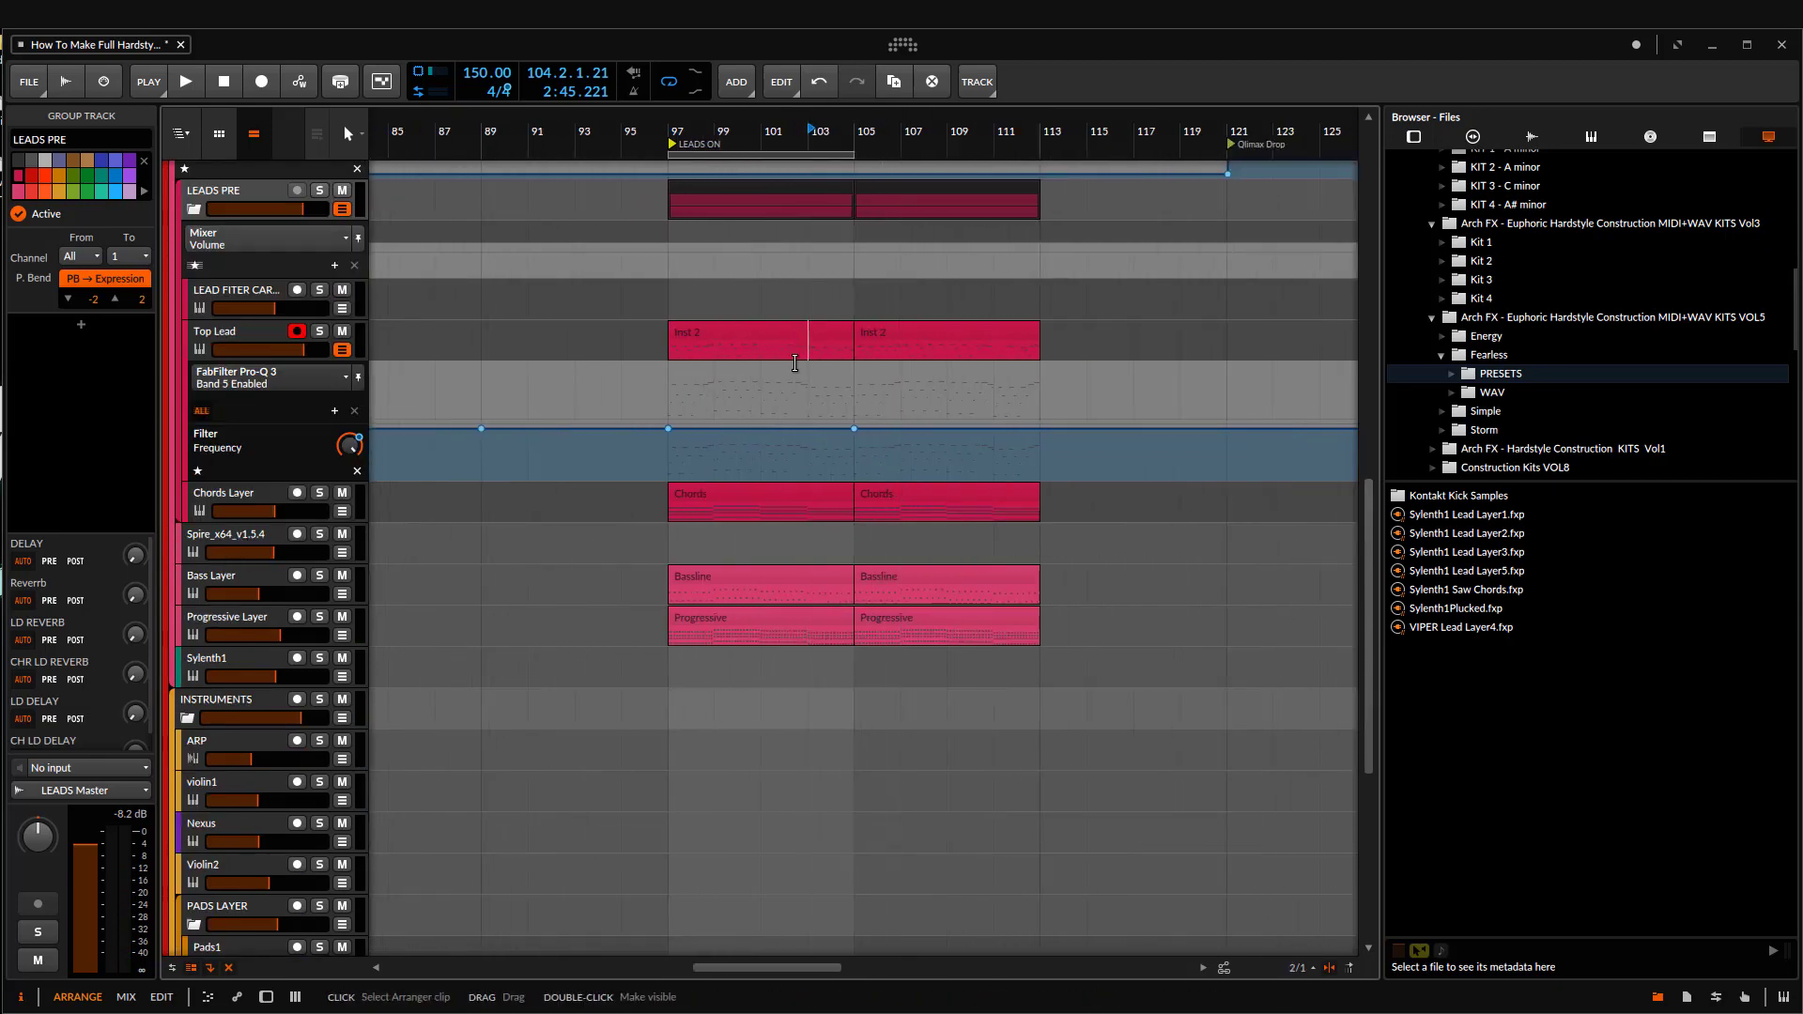
scroll(858, 581, "up", 6)
left_click(761, 447)
scroll(713, 526, "down", 7)
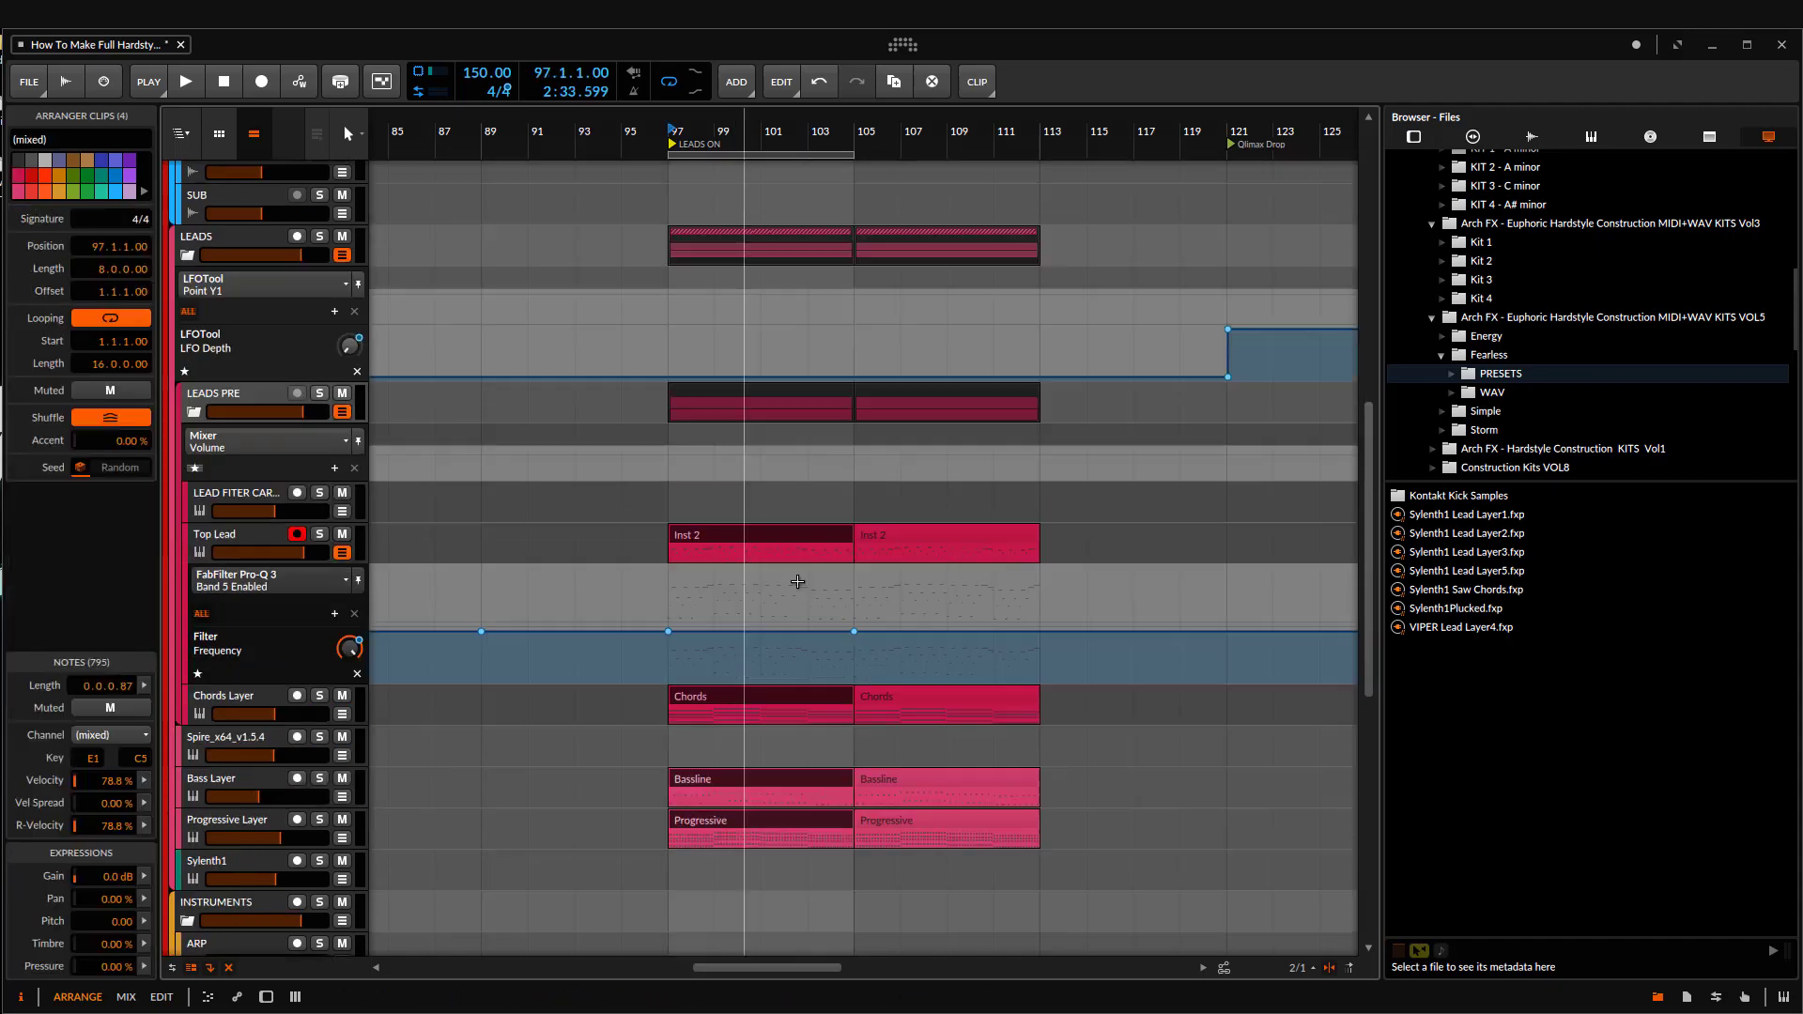
left_click(669, 535)
key("space")
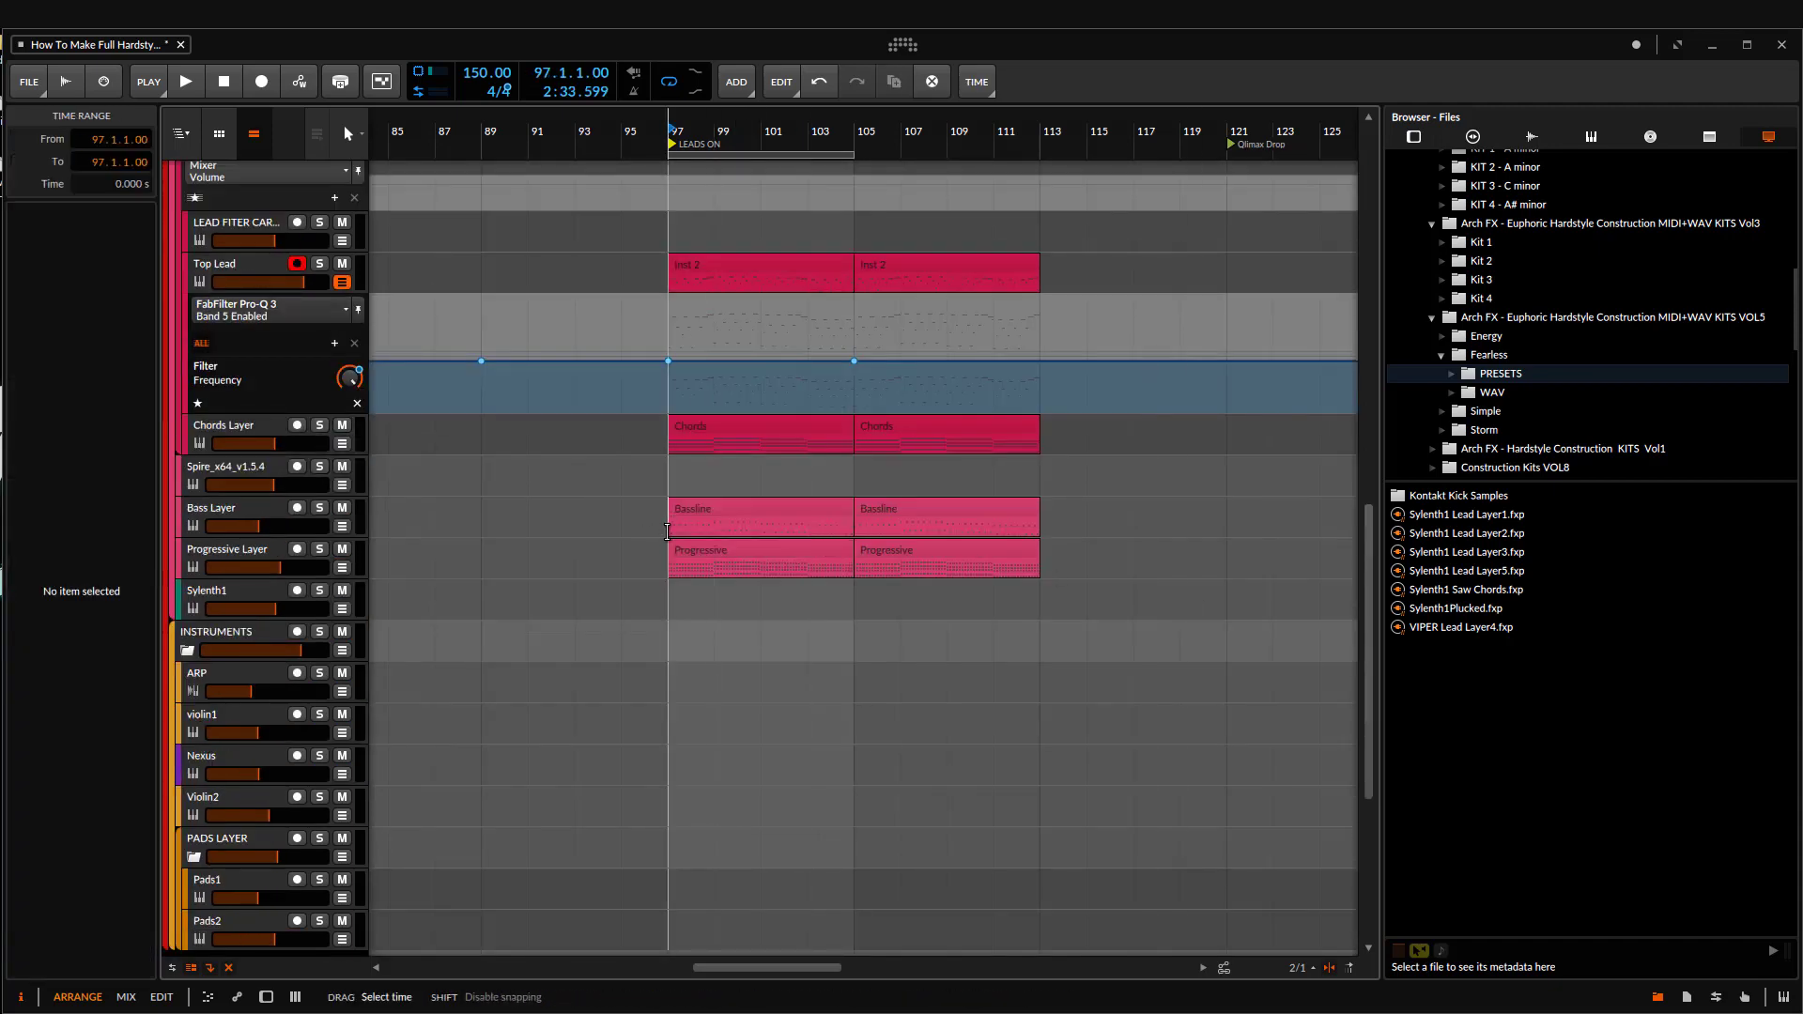
key("space")
left_click_drag(670, 534, 757, 501)
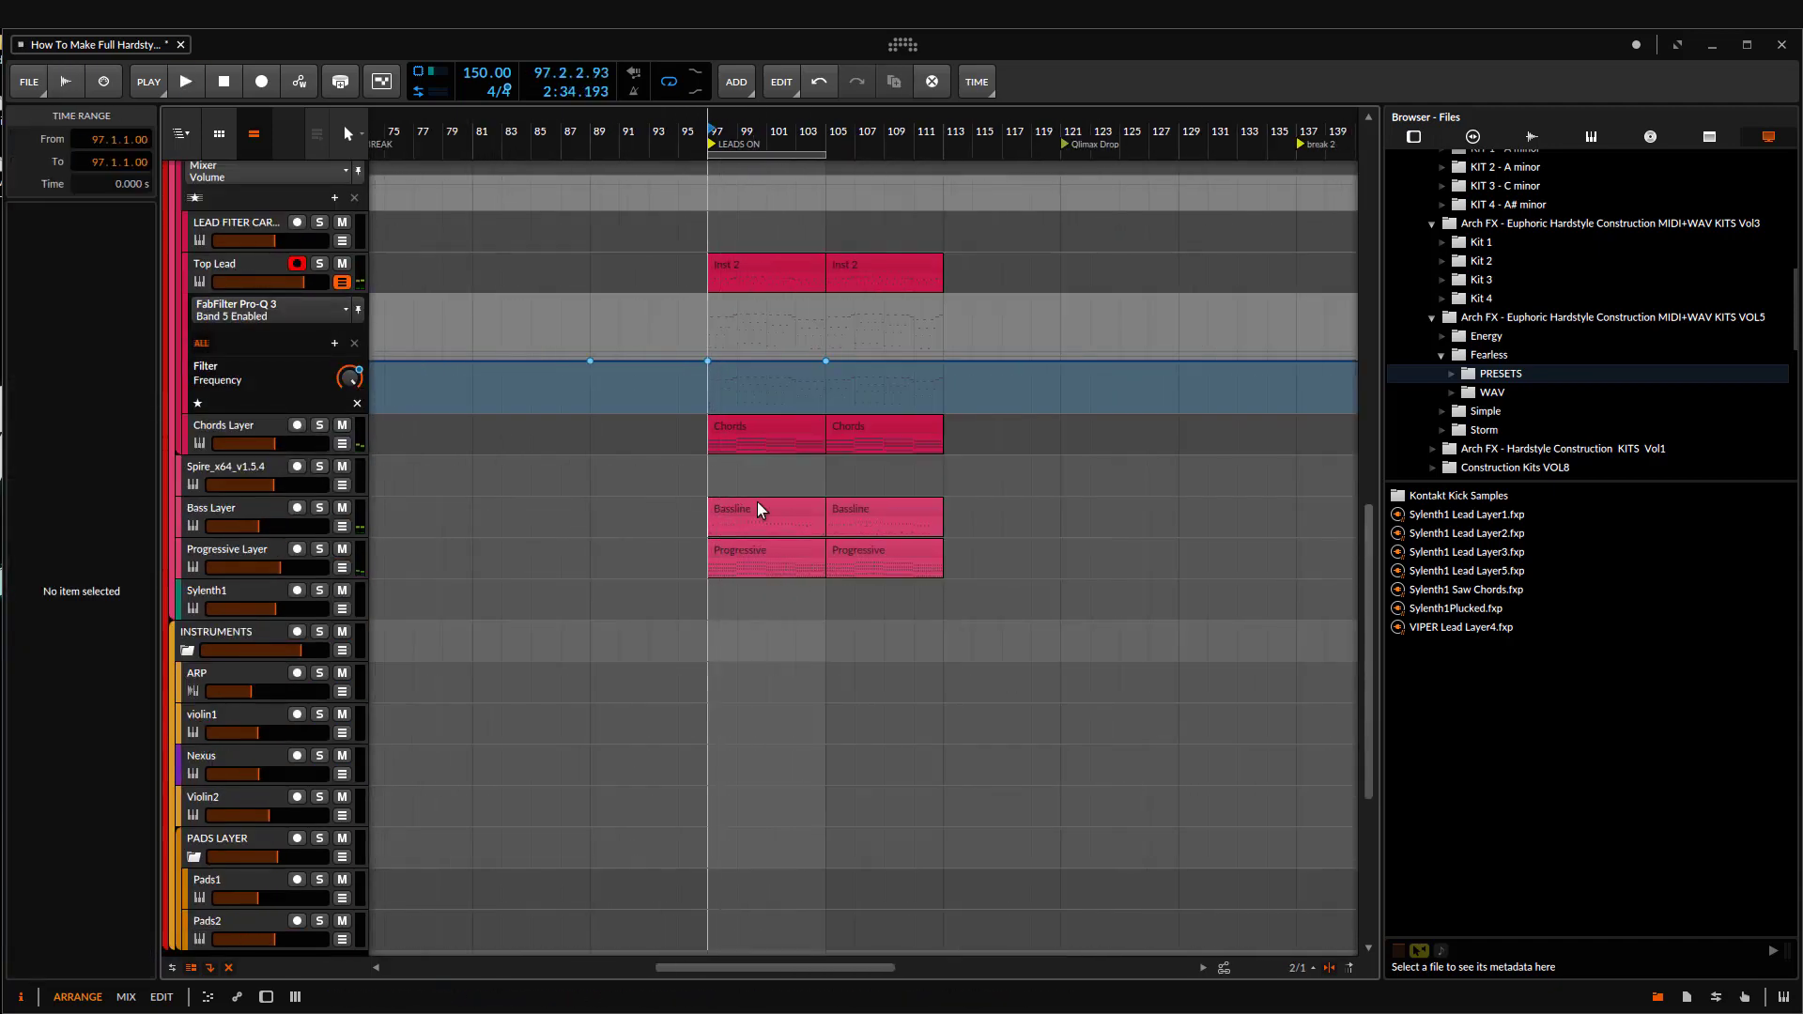
Step: Look over the lead, instrument and FX tracks around the LEADS ON section
scroll(807, 443, "up", 3)
left_click_drag(677, 403, 768, 418)
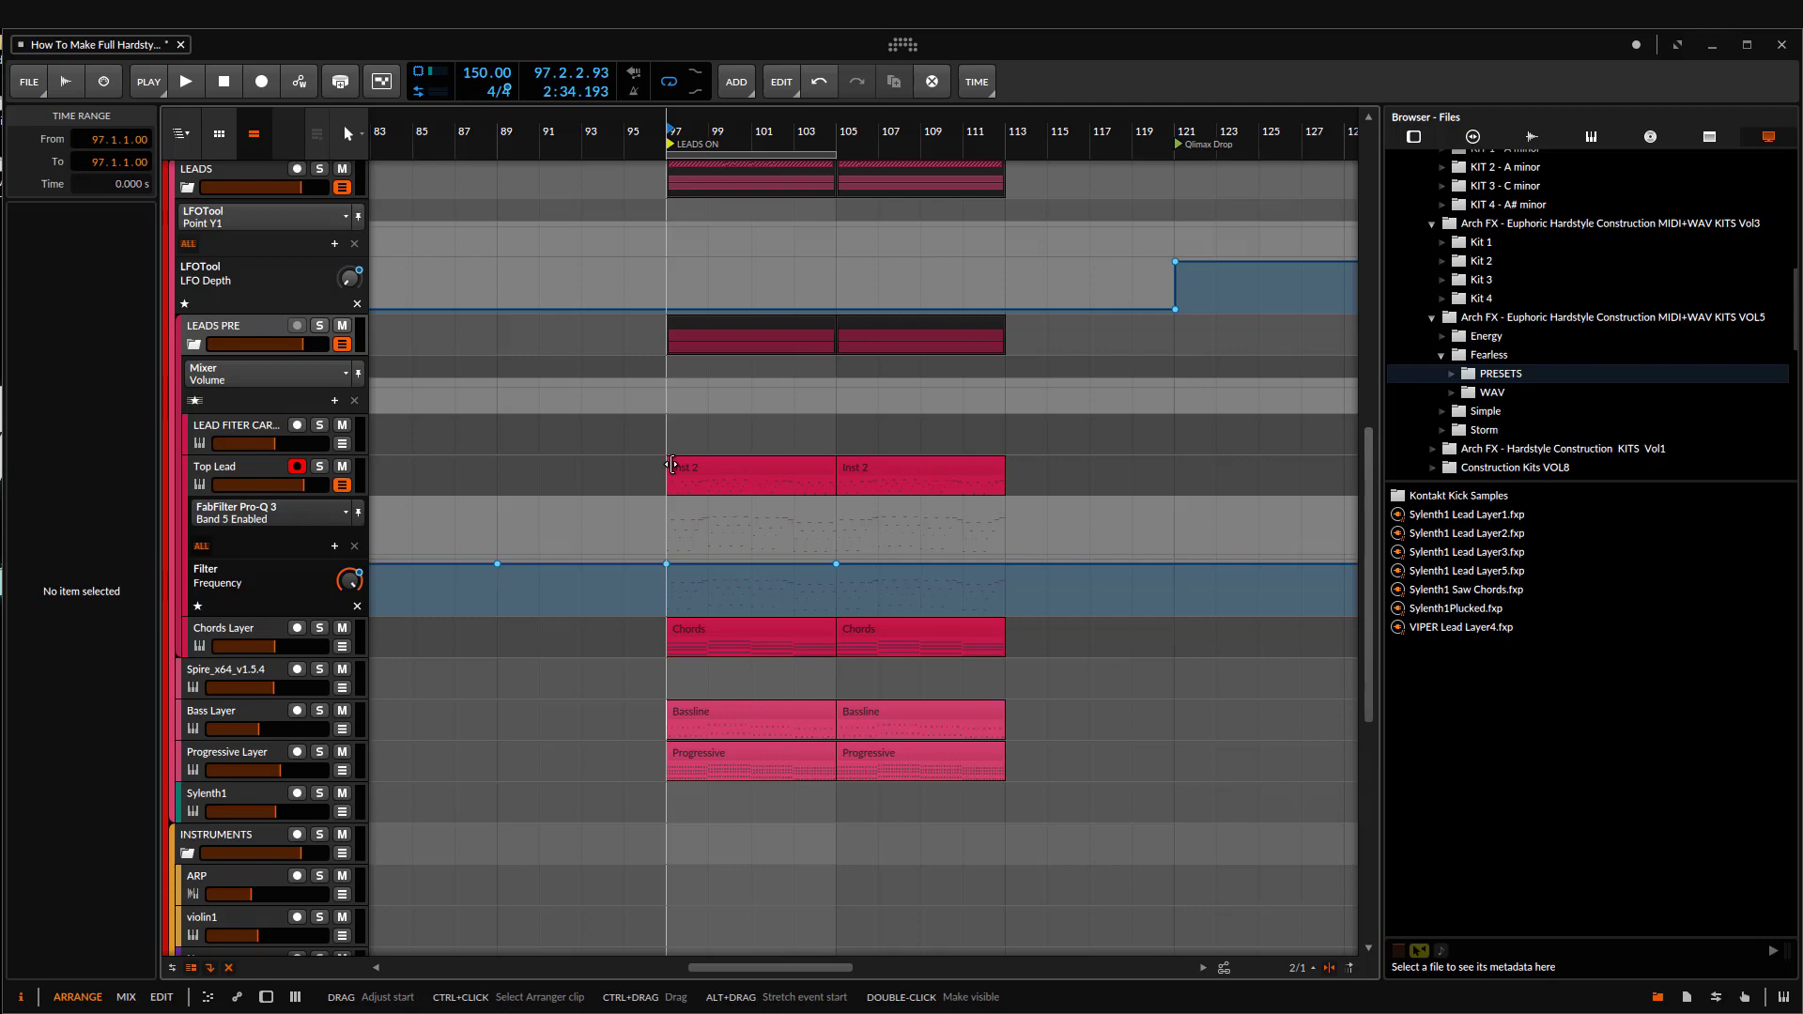
left_click_drag(527, 443, 628, 592)
scroll(574, 453, "down", 2)
scroll(578, 554, "down", 6)
scroll(488, 554, "up", 3)
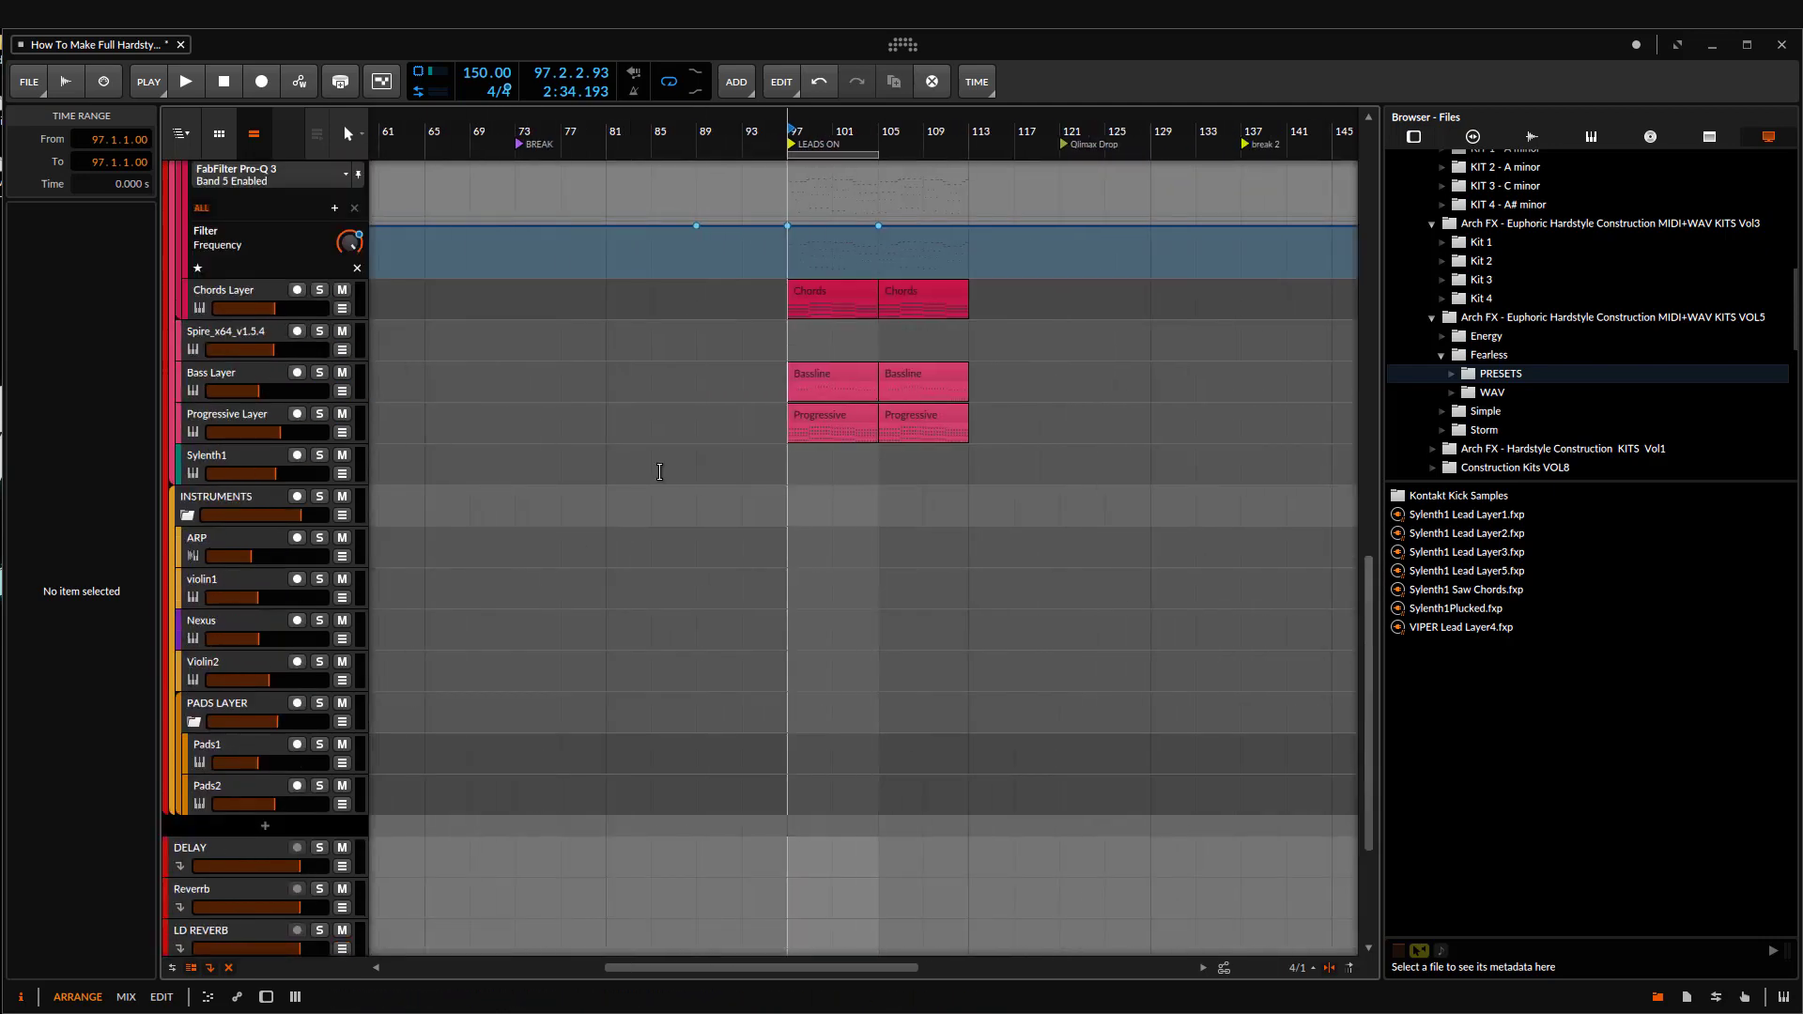
left_click_drag(614, 380, 416, 348)
scroll(821, 426, "up", 12)
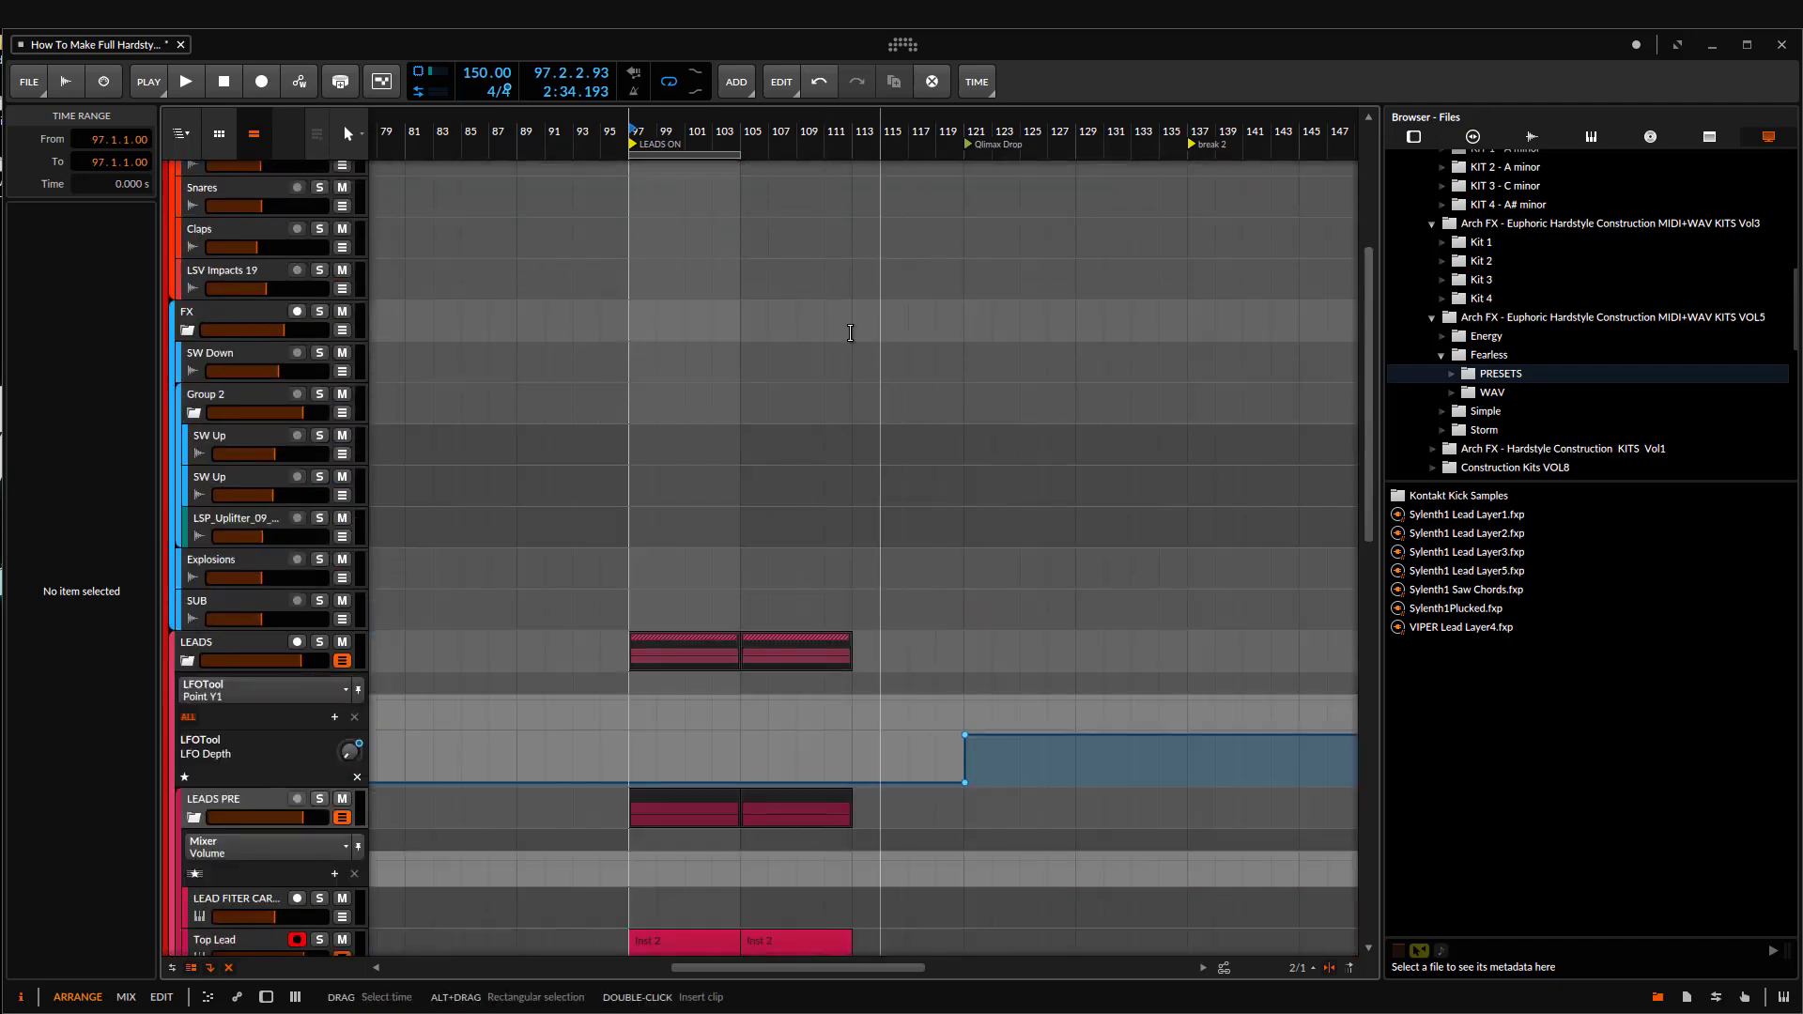
scroll(763, 329, "down", 3)
scroll(762, 329, "down", 5)
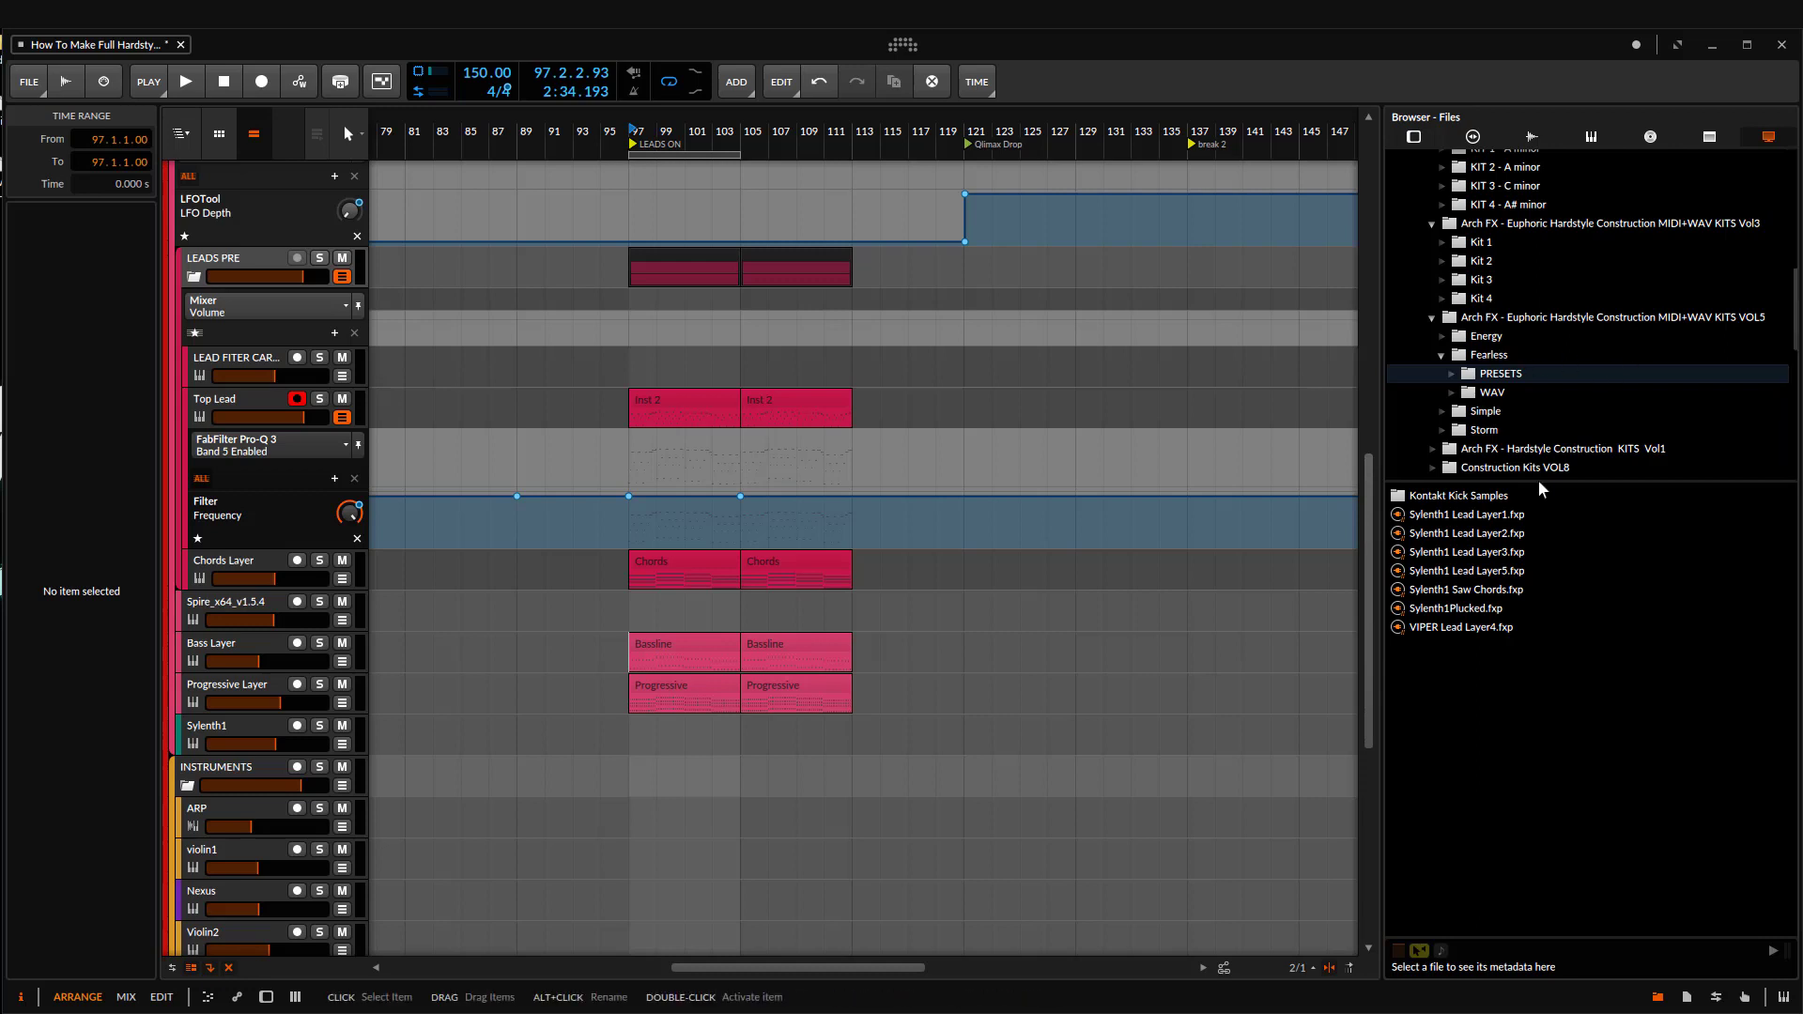
Step: Browse the Deny Light and Ultimate Hardstyle Construktion Kits folders in the file browser
scroll(1596, 310, "up", 6)
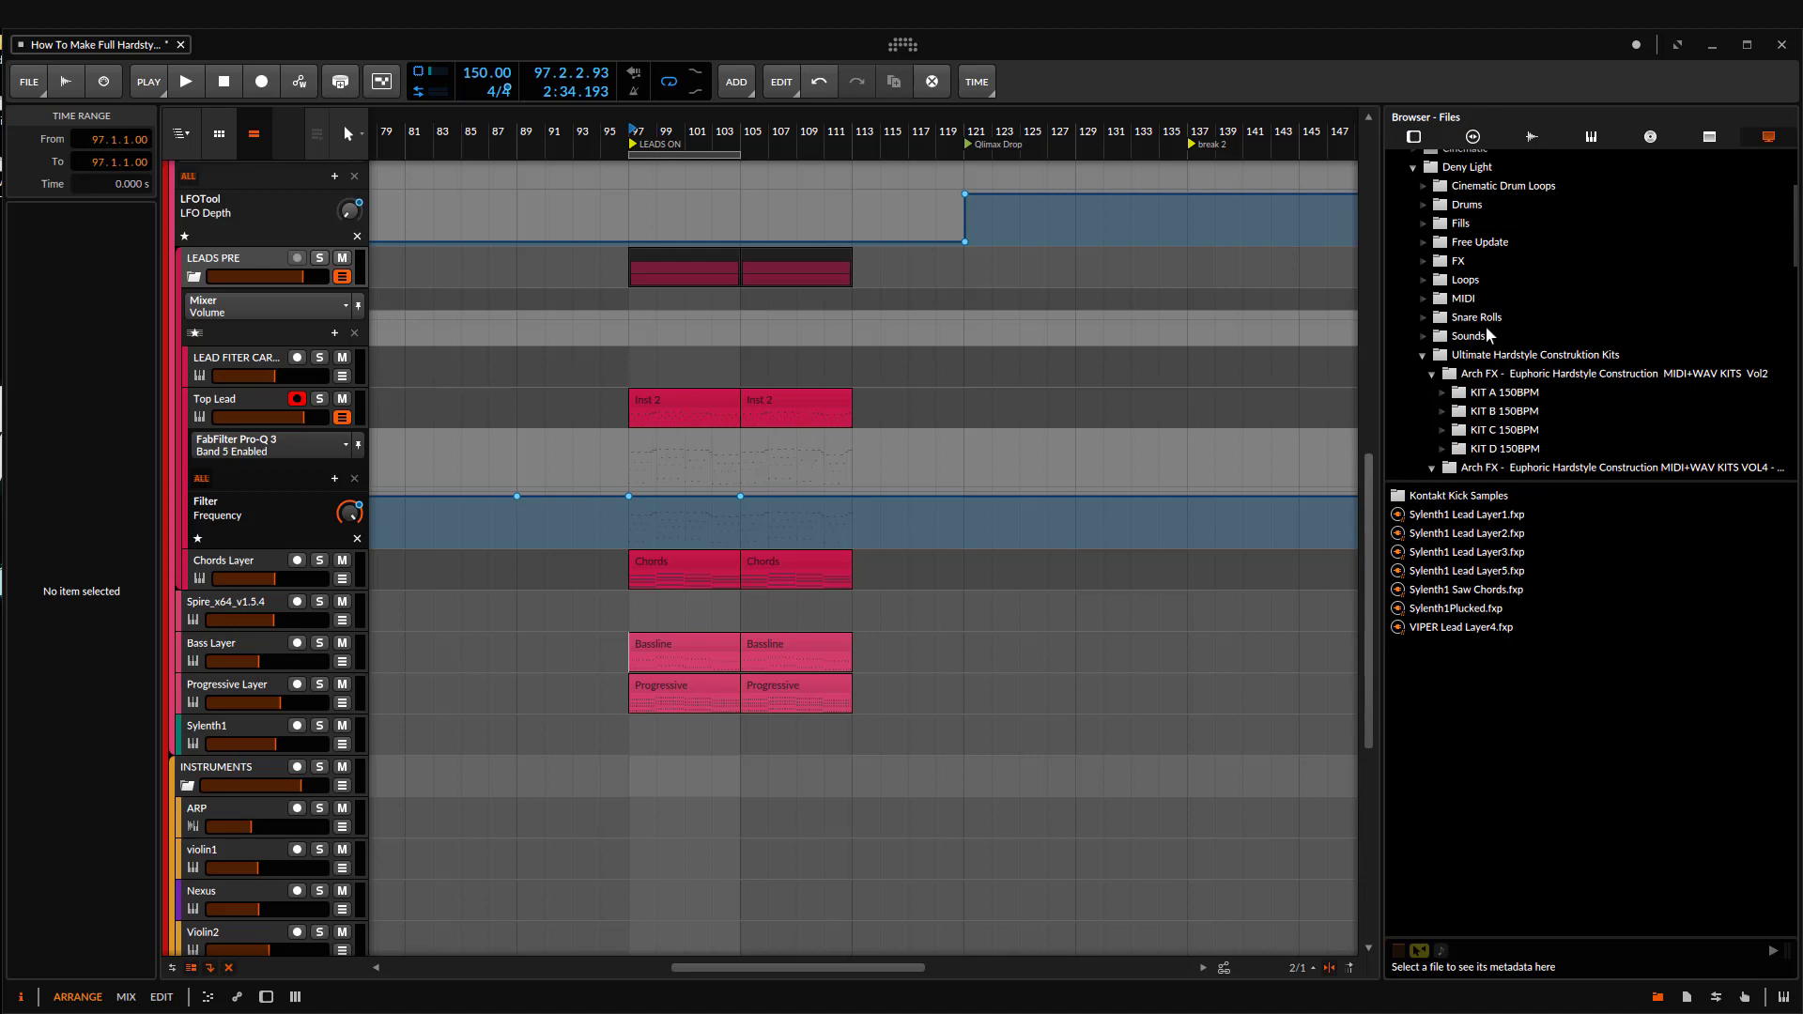
scroll(1446, 396, "down", 4)
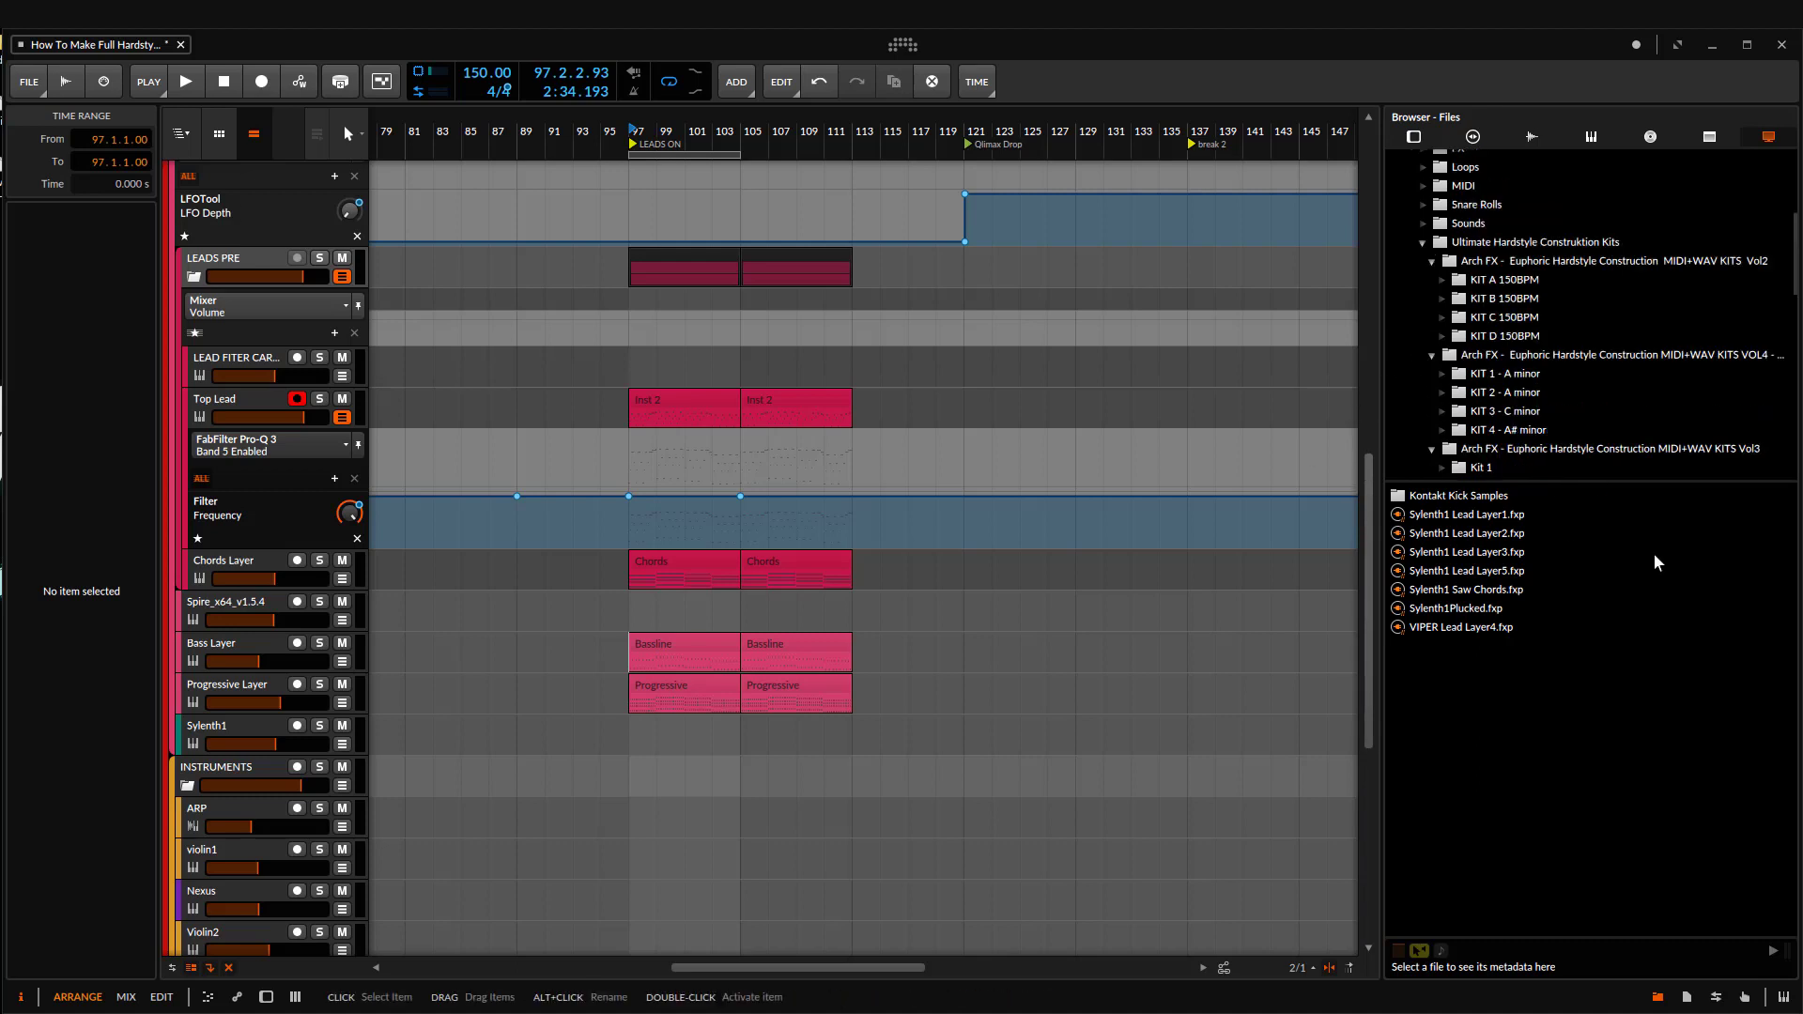